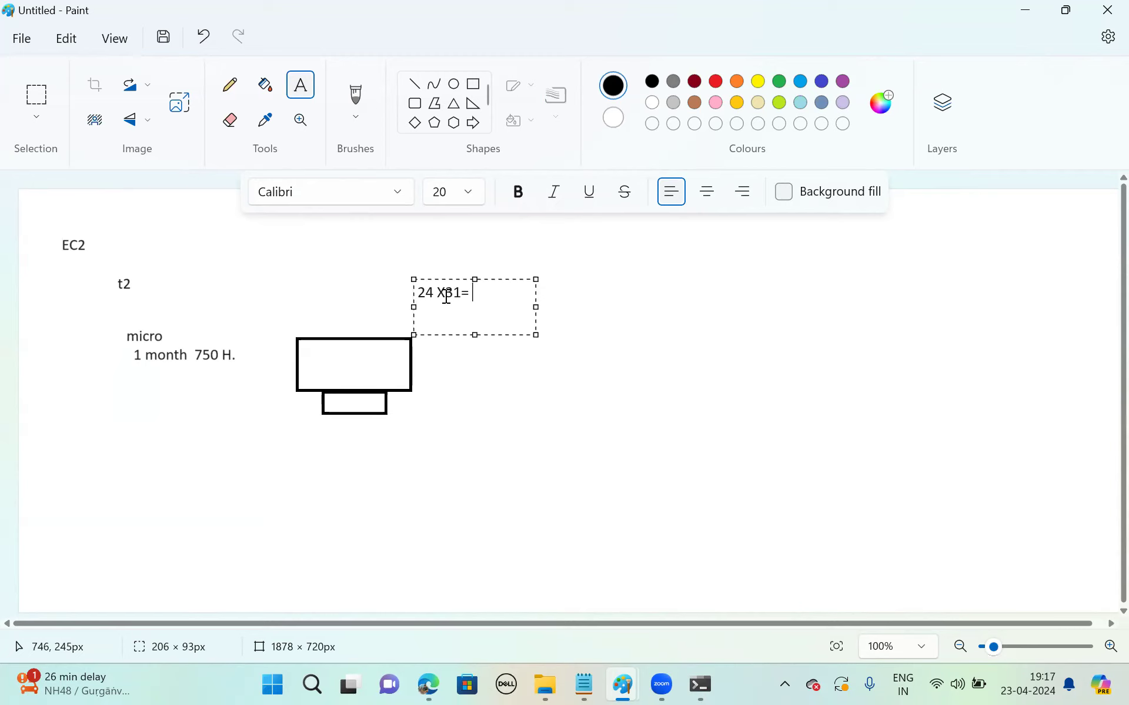
- Complete the 24 X31= calculation with 744 and draw a second computer from two stacked rectangles below the first one
{"action": "type", "text": "744"}
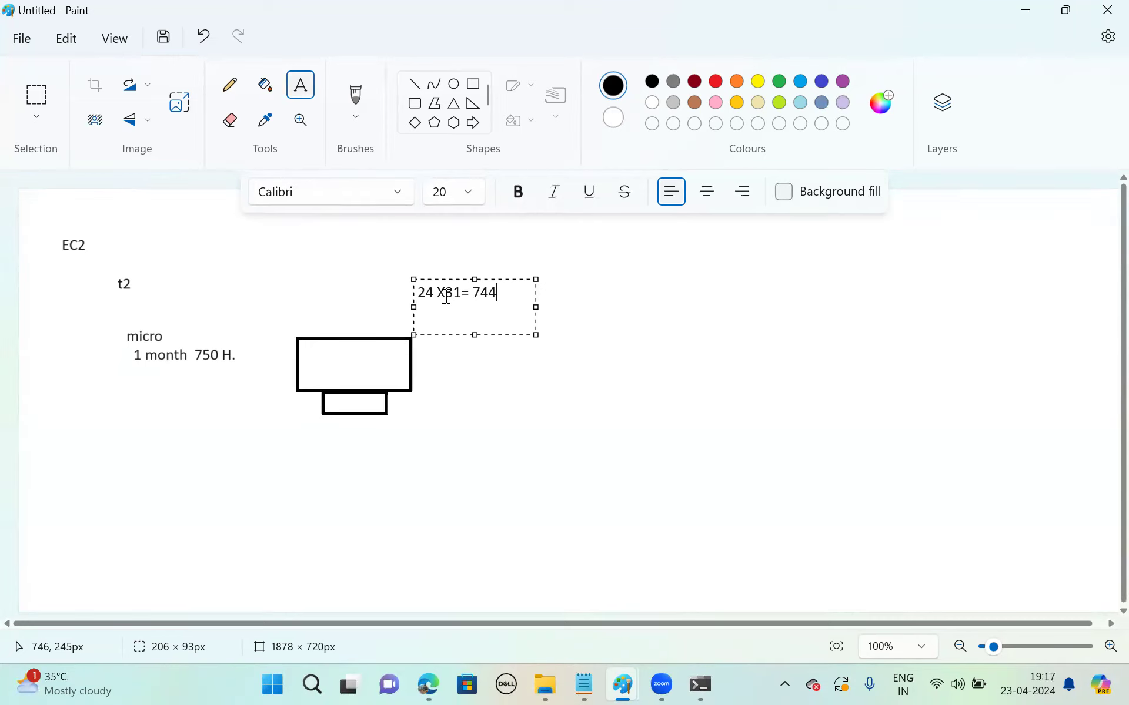
{"action": "left_click", "coordinate": [466, 411]}
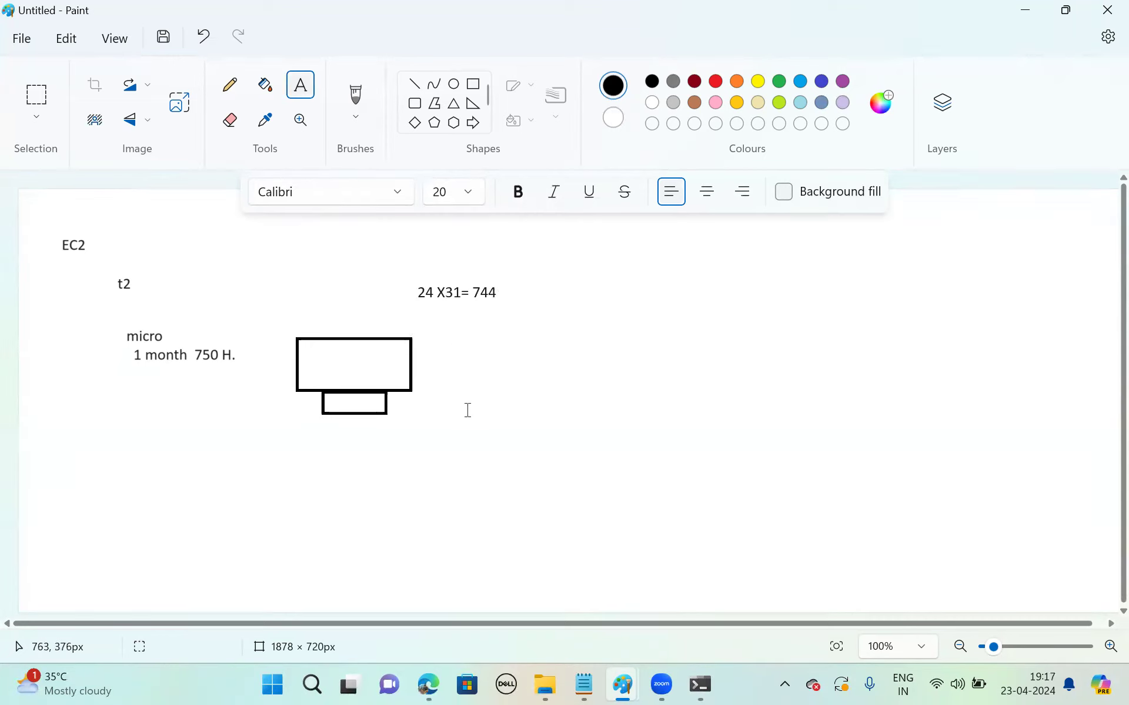
{"action": "left_click", "coordinate": [472, 88]}
{"action": "left_click_drag", "start_coordinate": [307, 454], "coordinate": [409, 509]}
{"action": "left_click", "coordinate": [509, 478]}
{"action": "left_click_drag", "start_coordinate": [336, 508], "coordinate": [388, 535]}
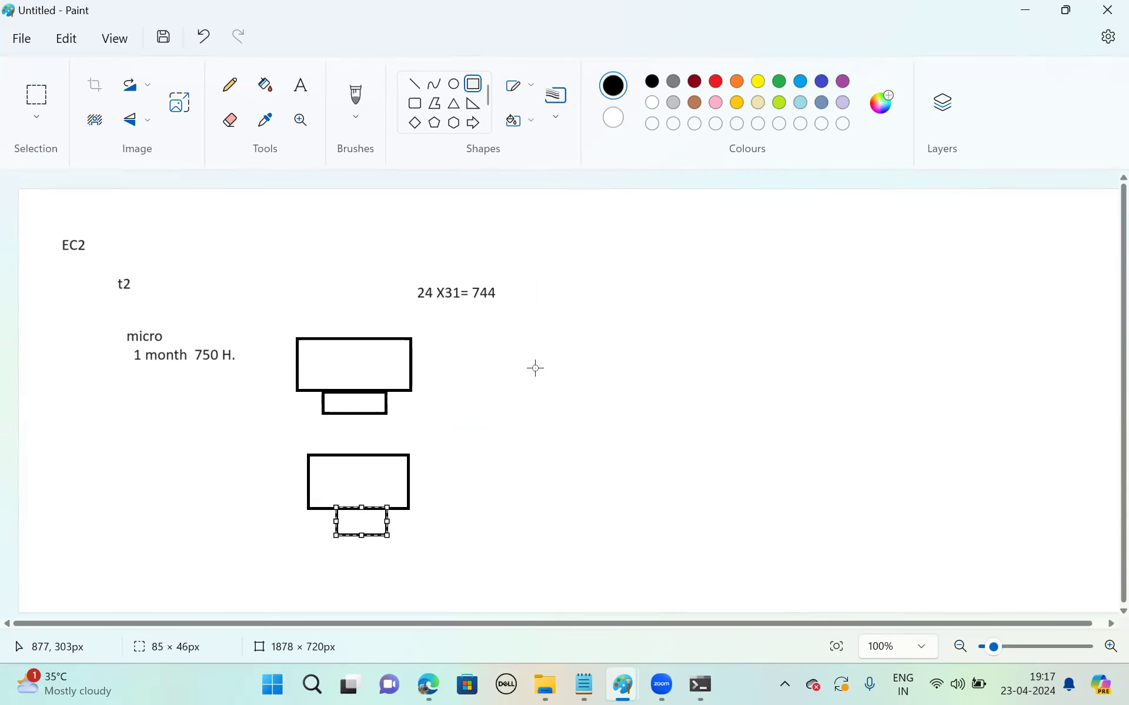
- Switch to the AWS instance types page in Edge and go through Amazon EC2 Pricing to the On-Demand pricing page
{"action": "mouse_move", "coordinate": [433, 684]}
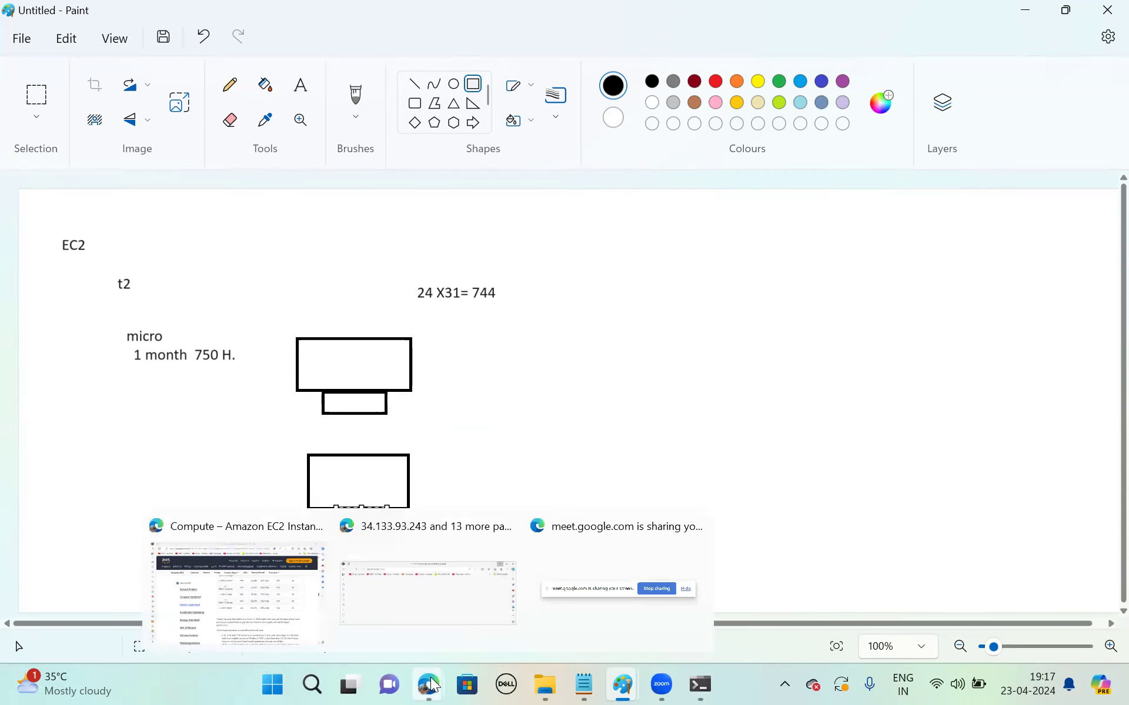
{"action": "left_click", "coordinate": [277, 617]}
{"action": "scroll", "coordinate": [517, 443], "scroll_direction": "down", "scroll_amount": 5}
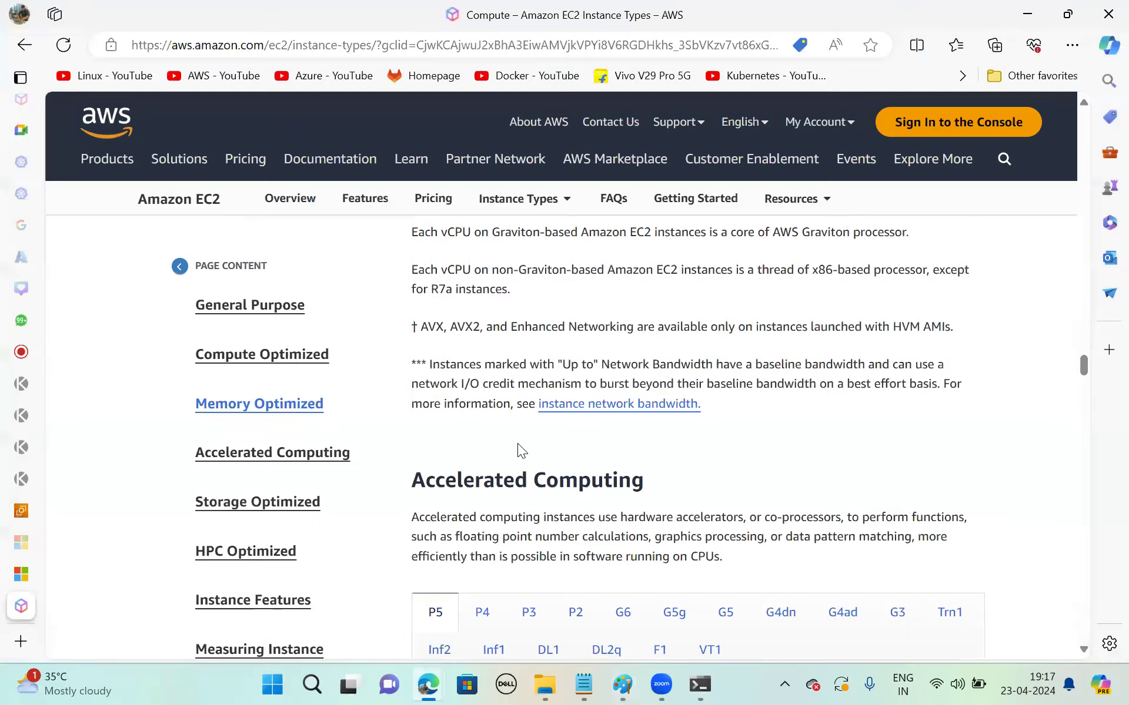
{"action": "scroll", "coordinate": [492, 446], "scroll_direction": "down", "scroll_amount": 5}
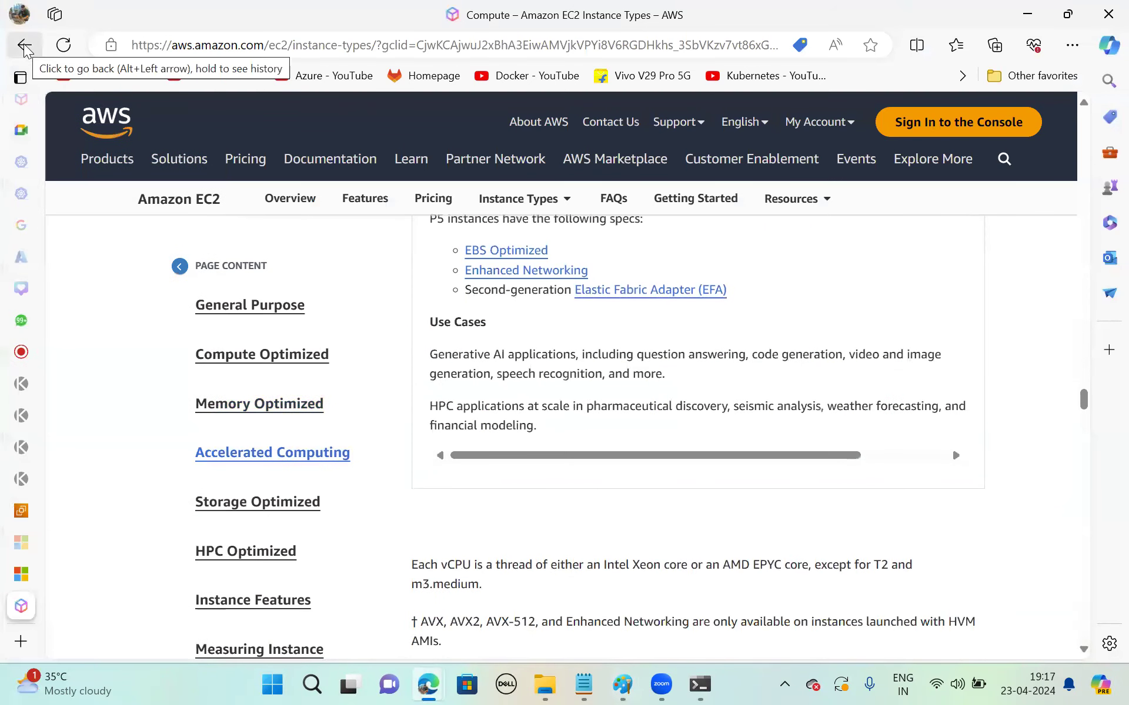
{"action": "left_click", "coordinate": [433, 200]}
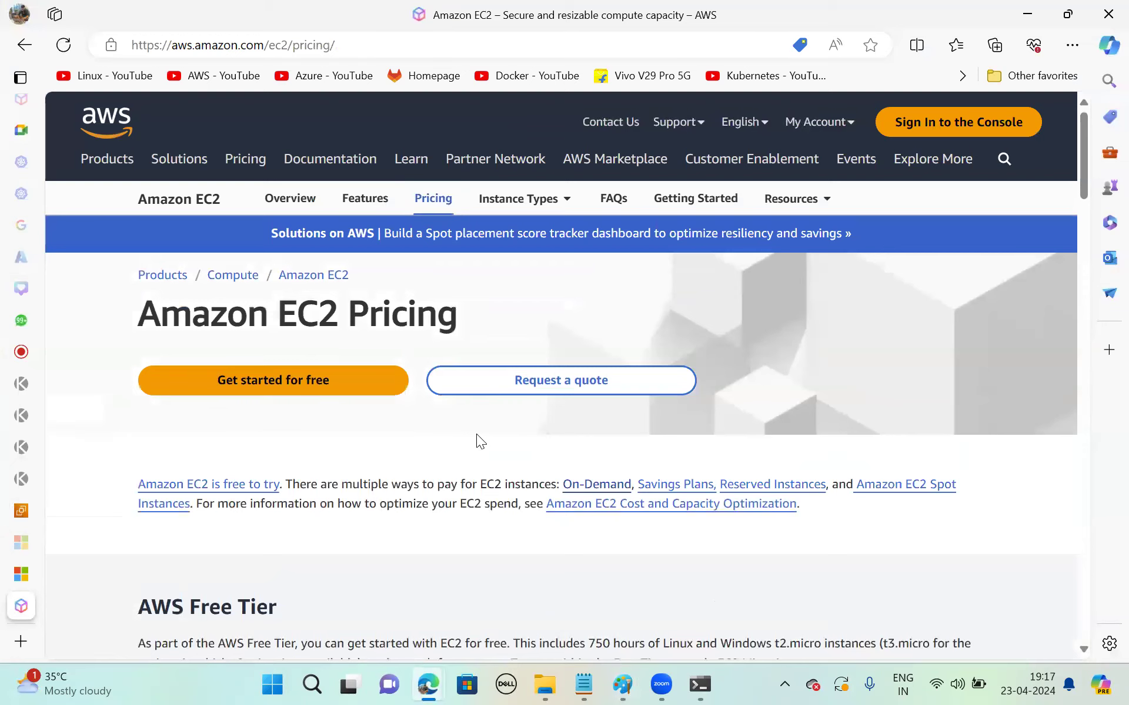
{"action": "scroll", "coordinate": [478, 438], "scroll_direction": "down", "scroll_amount": 10}
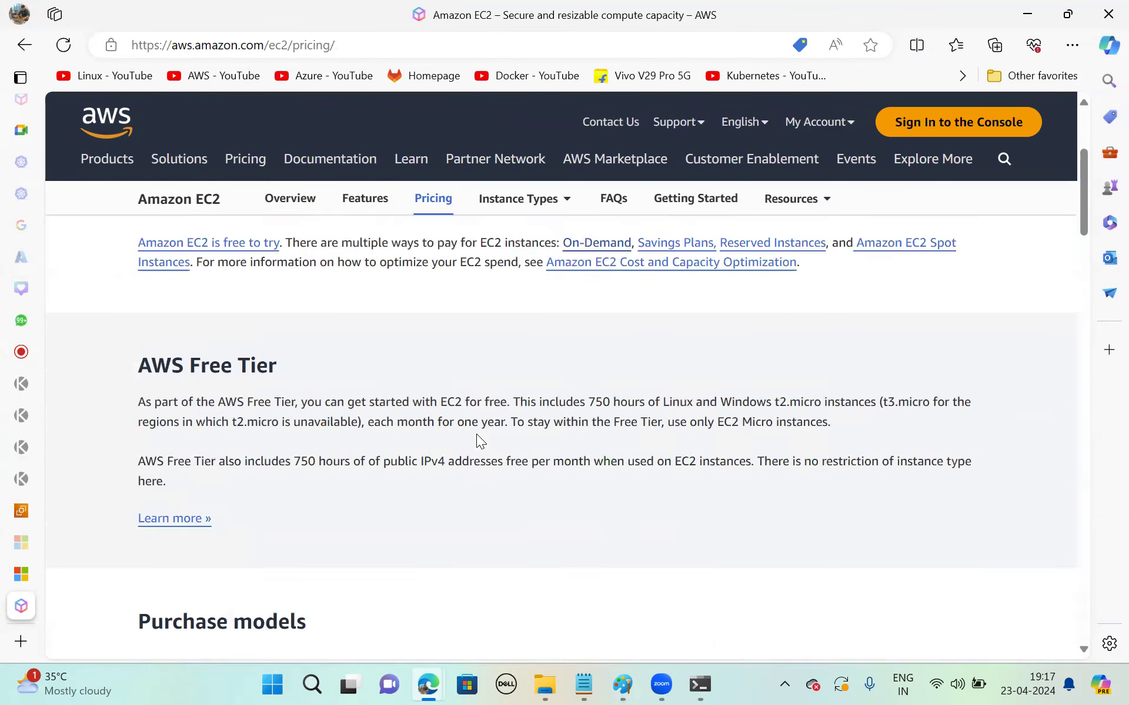
{"action": "left_click", "coordinate": [201, 383]}
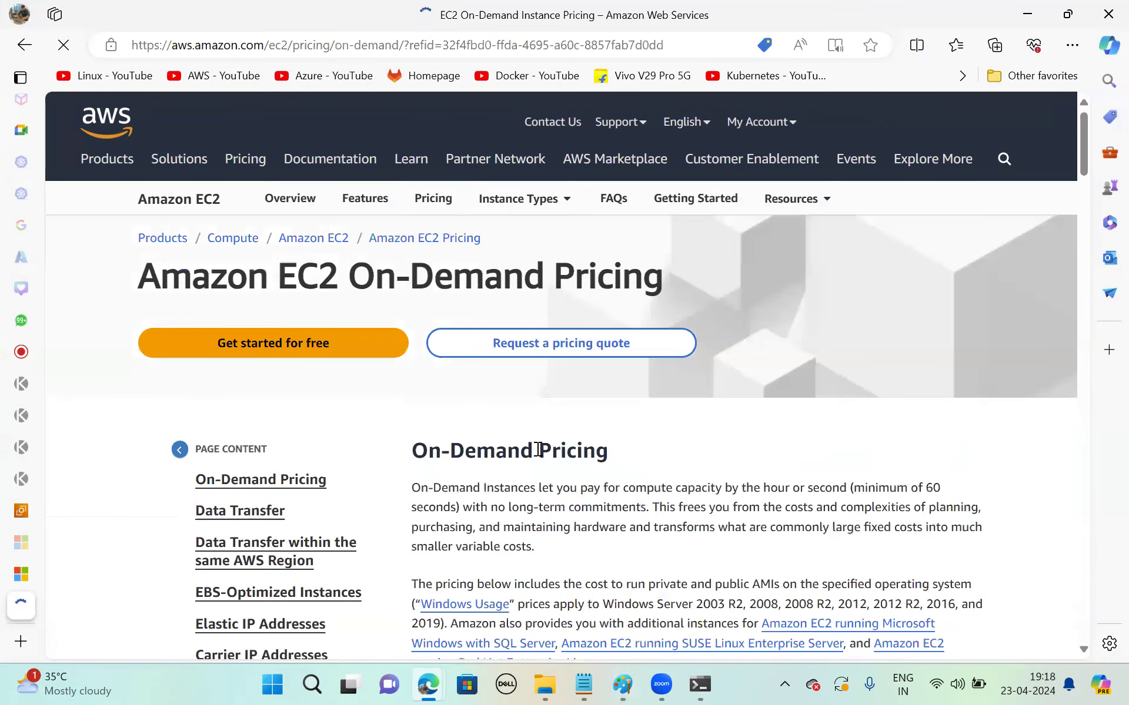
- Examine the On-Demand pricing page, from data transfer rates through IP addresses and T2/T3/T4g Unlimited mode to the additional pricing resources
{"action": "scroll", "coordinate": [537, 449], "scroll_direction": "down", "scroll_amount": 3}
{"action": "scroll", "coordinate": [536, 452], "scroll_direction": "down", "scroll_amount": 3}
{"action": "scroll", "coordinate": [536, 448], "scroll_direction": "down", "scroll_amount": 8}
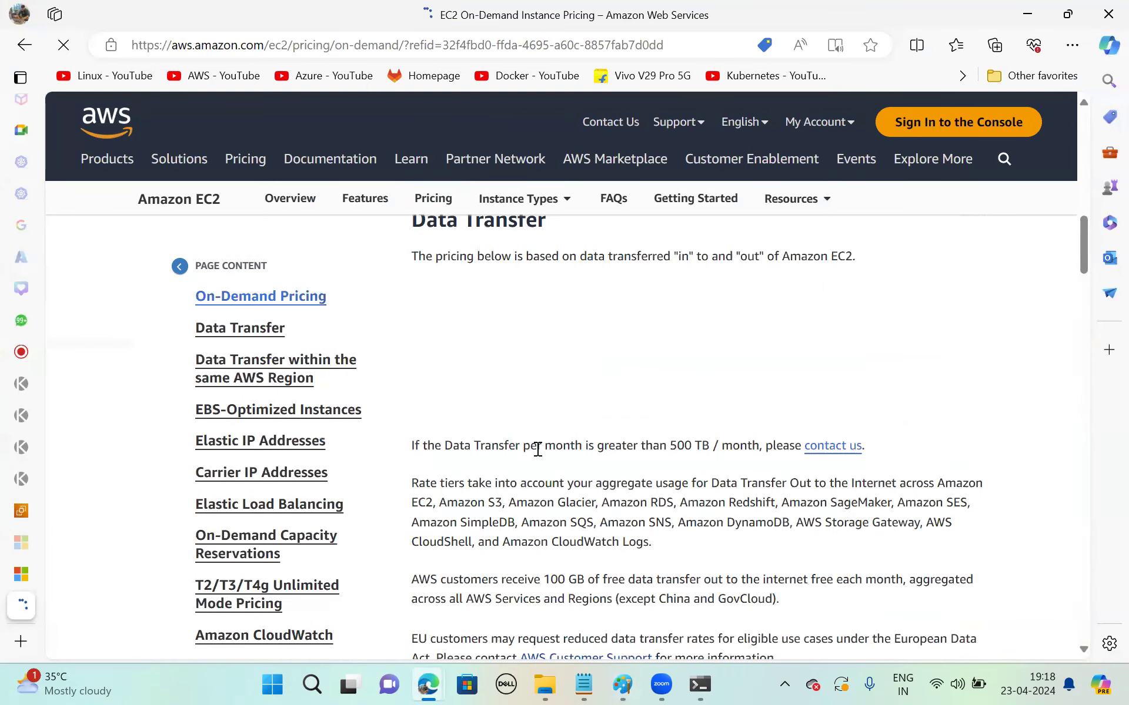
{"action": "scroll", "coordinate": [538, 450], "scroll_direction": "down", "scroll_amount": 10}
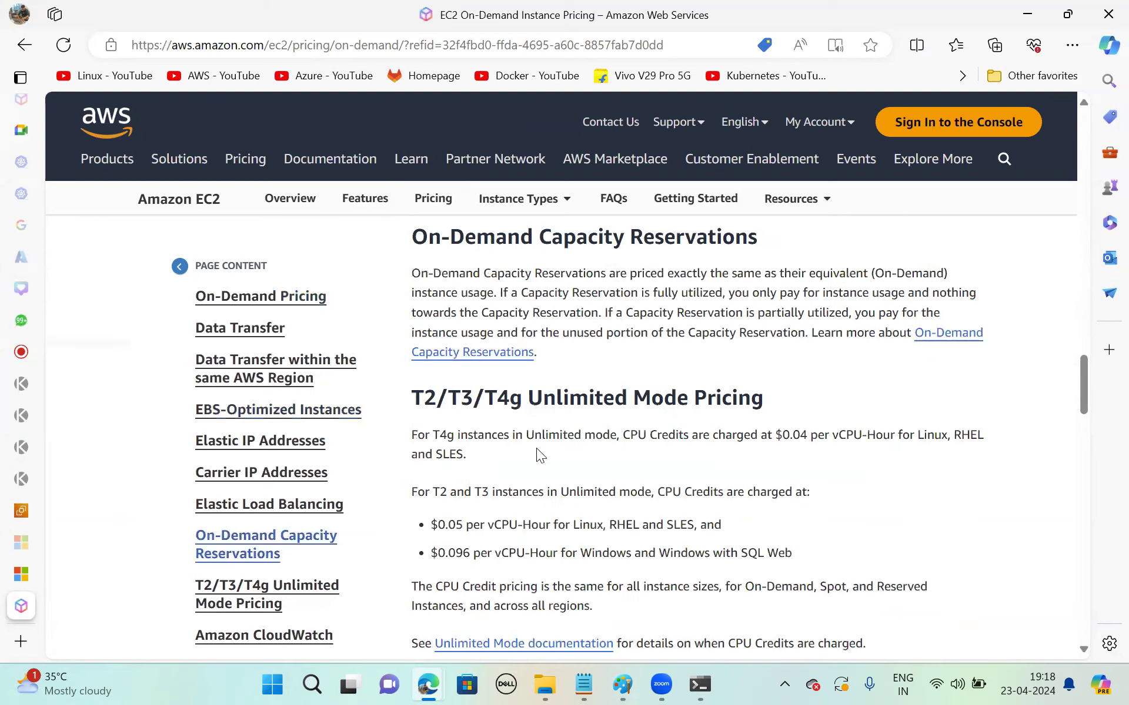
{"action": "scroll", "coordinate": [537, 448], "scroll_direction": "up", "scroll_amount": 10}
{"action": "scroll", "coordinate": [537, 449], "scroll_direction": "down", "scroll_amount": 2}
{"action": "scroll", "coordinate": [536, 448], "scroll_direction": "up", "scroll_amount": 3}
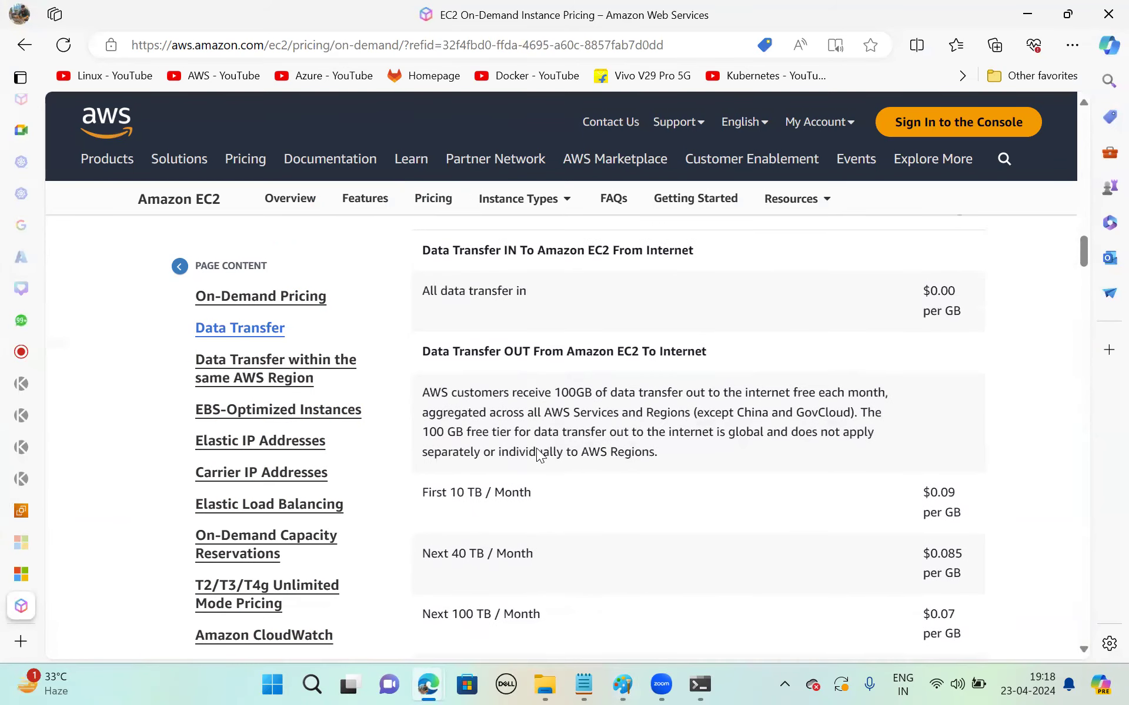
{"action": "scroll", "coordinate": [536, 448], "scroll_direction": "down", "scroll_amount": 20}
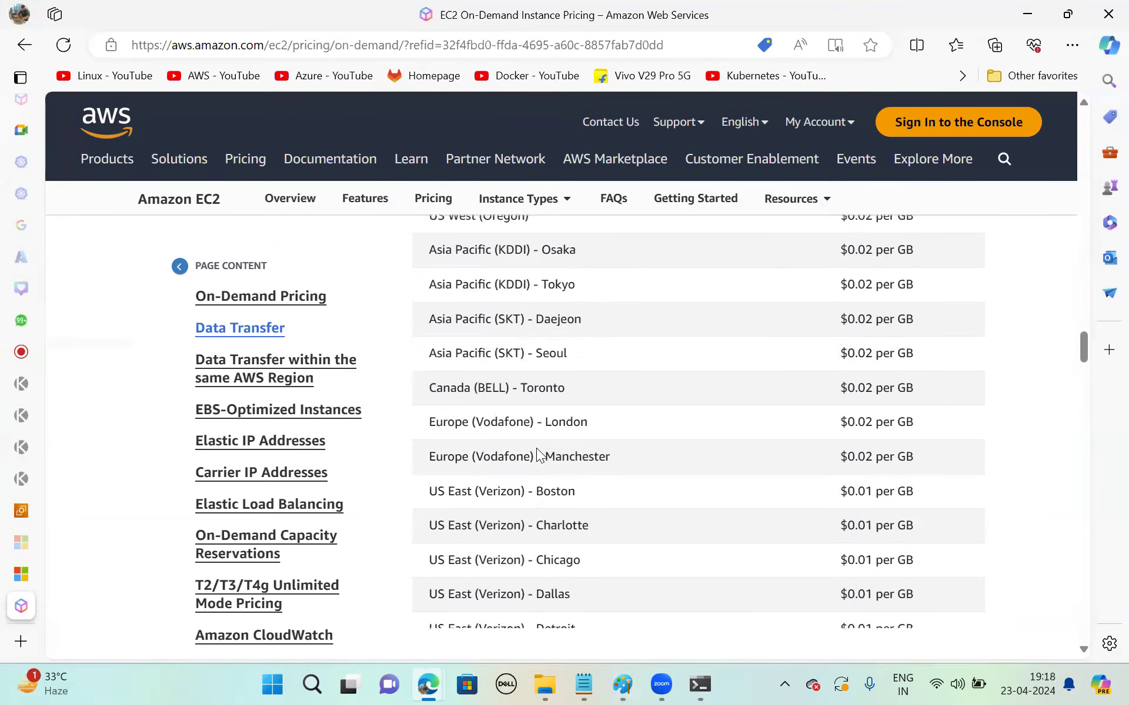
{"action": "scroll", "coordinate": [536, 448], "scroll_direction": "down", "scroll_amount": 15}
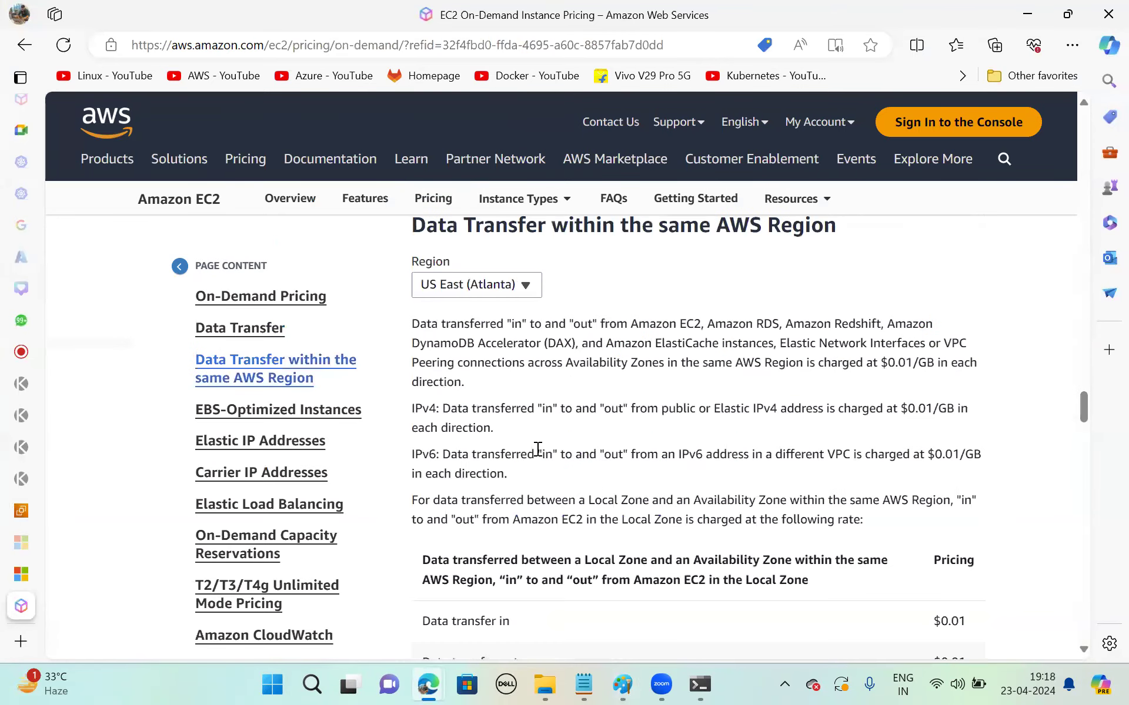
{"action": "scroll", "coordinate": [537, 449], "scroll_direction": "down", "scroll_amount": 3}
{"action": "scroll", "coordinate": [538, 449], "scroll_direction": "up", "scroll_amount": 6}
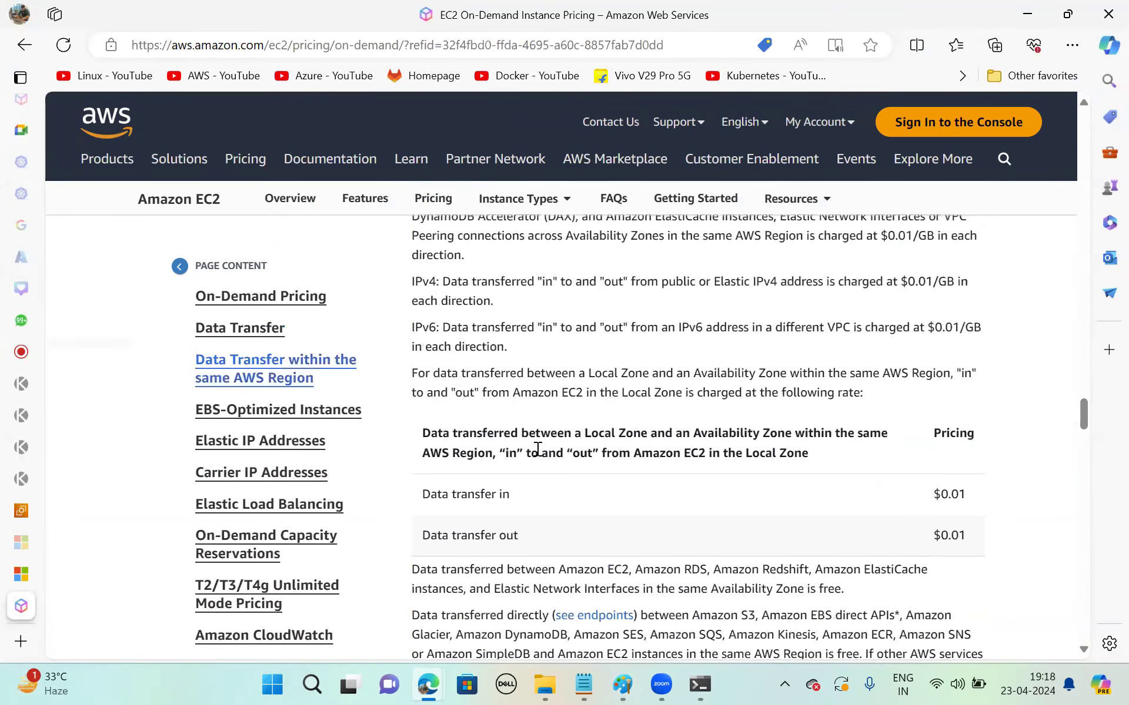
{"action": "scroll", "coordinate": [538, 449], "scroll_direction": "down", "scroll_amount": 11}
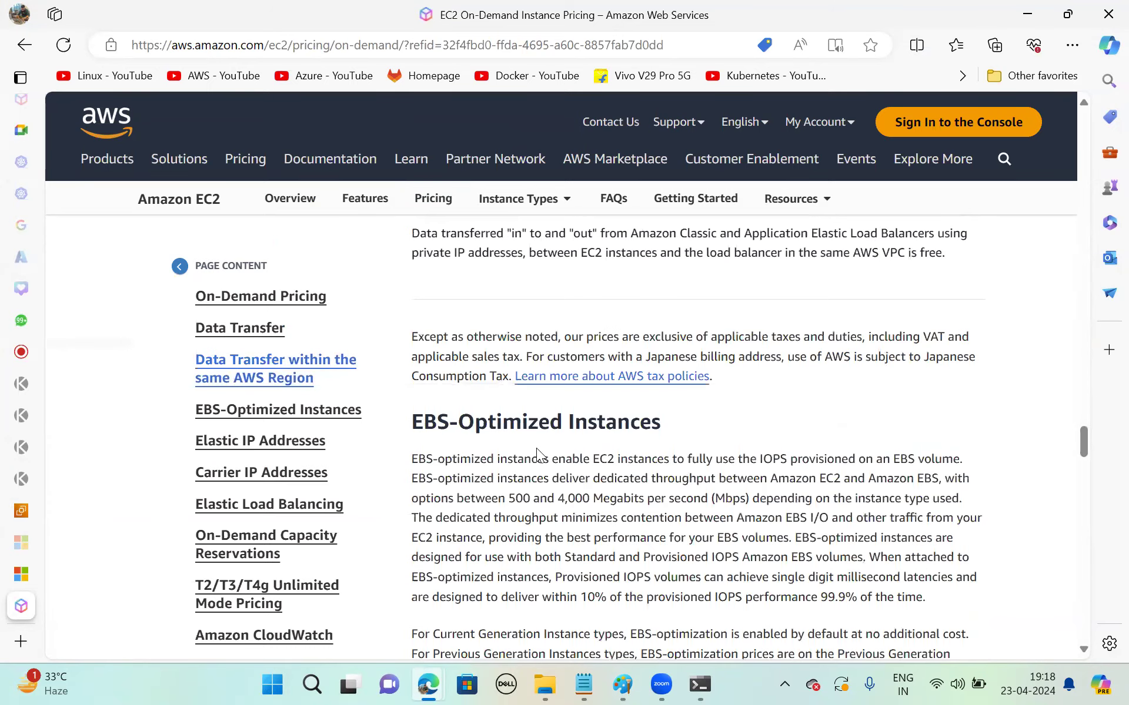
{"action": "scroll", "coordinate": [537, 453], "scroll_direction": "down", "scroll_amount": 8}
{"action": "scroll", "coordinate": [537, 457], "scroll_direction": "down", "scroll_amount": 15}
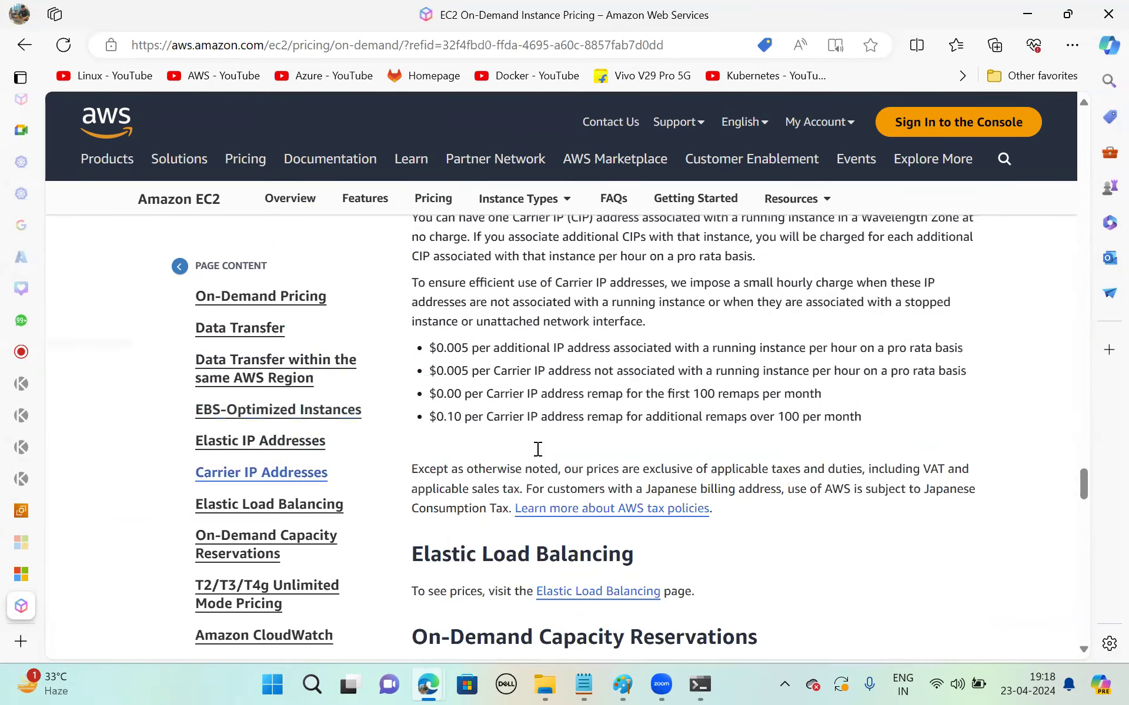
{"action": "scroll", "coordinate": [538, 453], "scroll_direction": "down", "scroll_amount": 1}
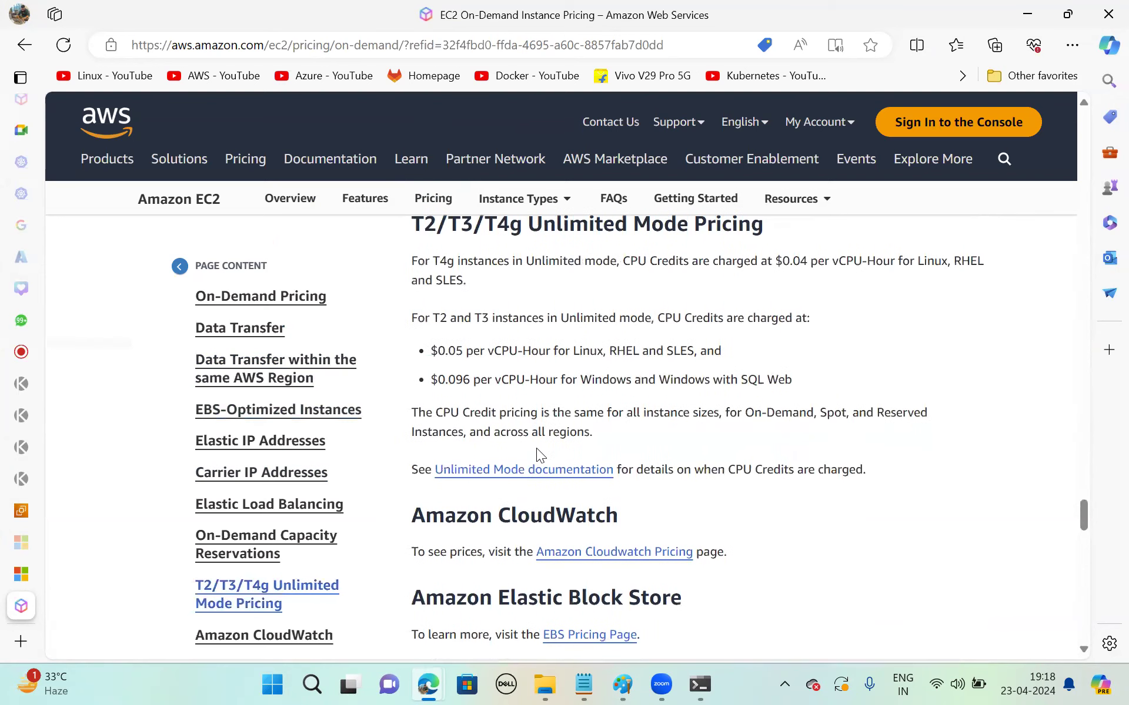
{"action": "scroll", "coordinate": [540, 455], "scroll_direction": "down", "scroll_amount": 5}
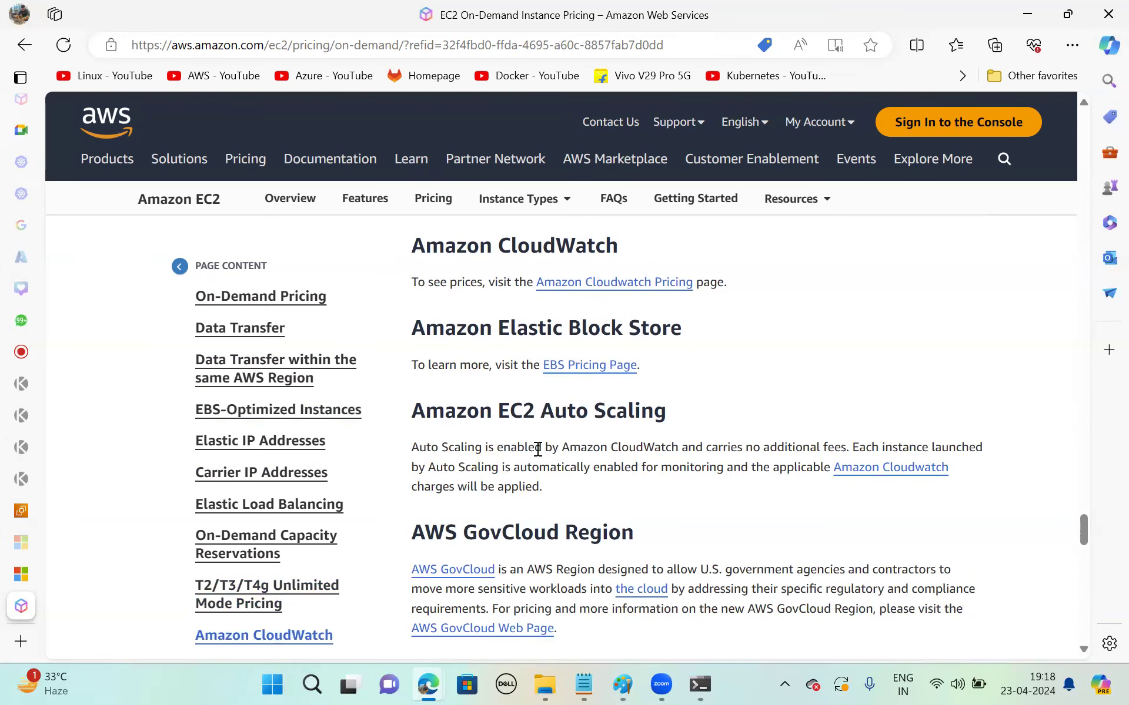
{"action": "scroll", "coordinate": [538, 450], "scroll_direction": "down", "scroll_amount": 6}
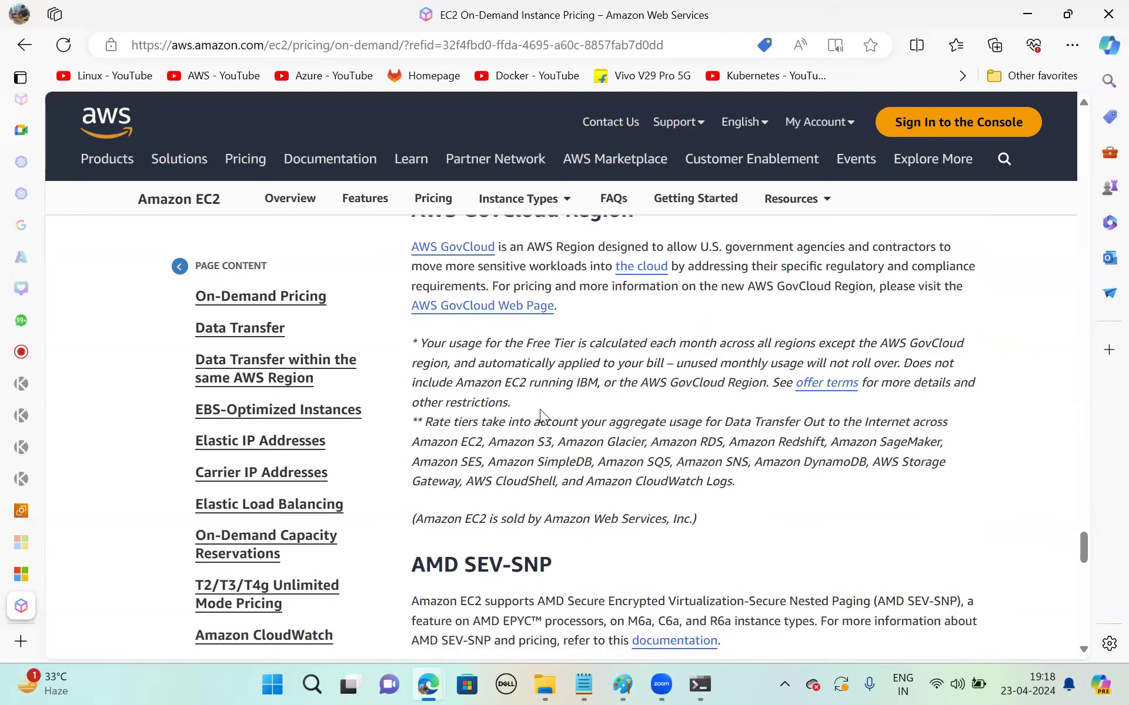
{"action": "scroll", "coordinate": [540, 410], "scroll_direction": "down", "scroll_amount": 3}
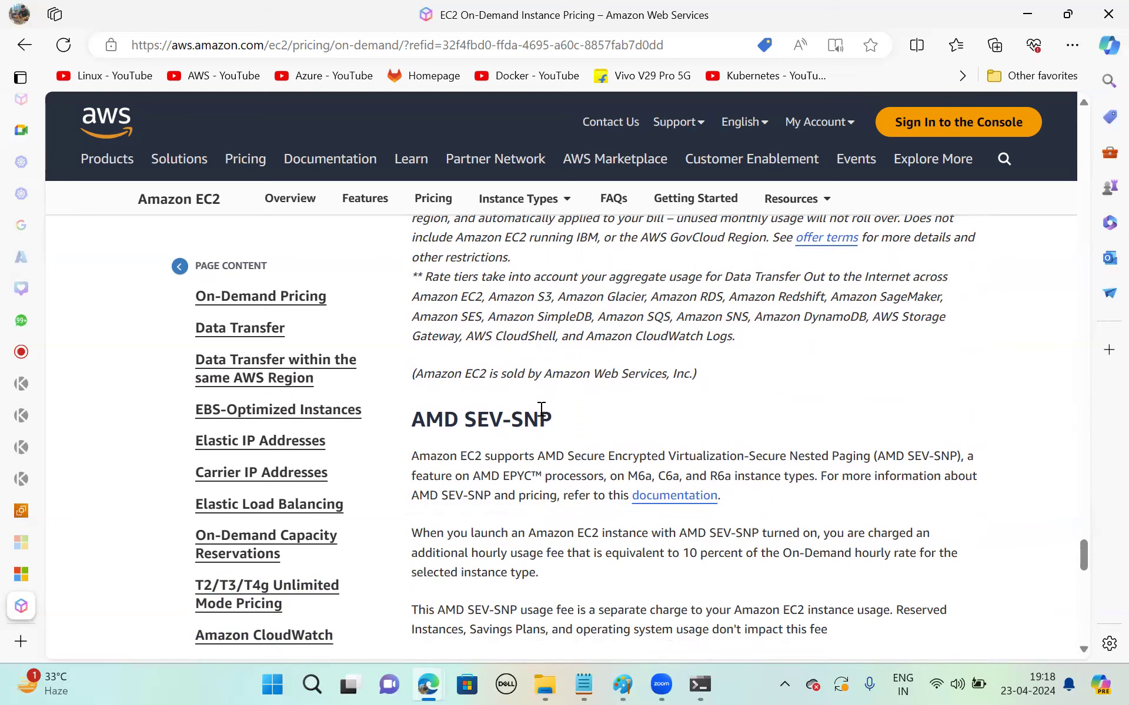
{"action": "scroll", "coordinate": [541, 409], "scroll_direction": "down", "scroll_amount": 7}
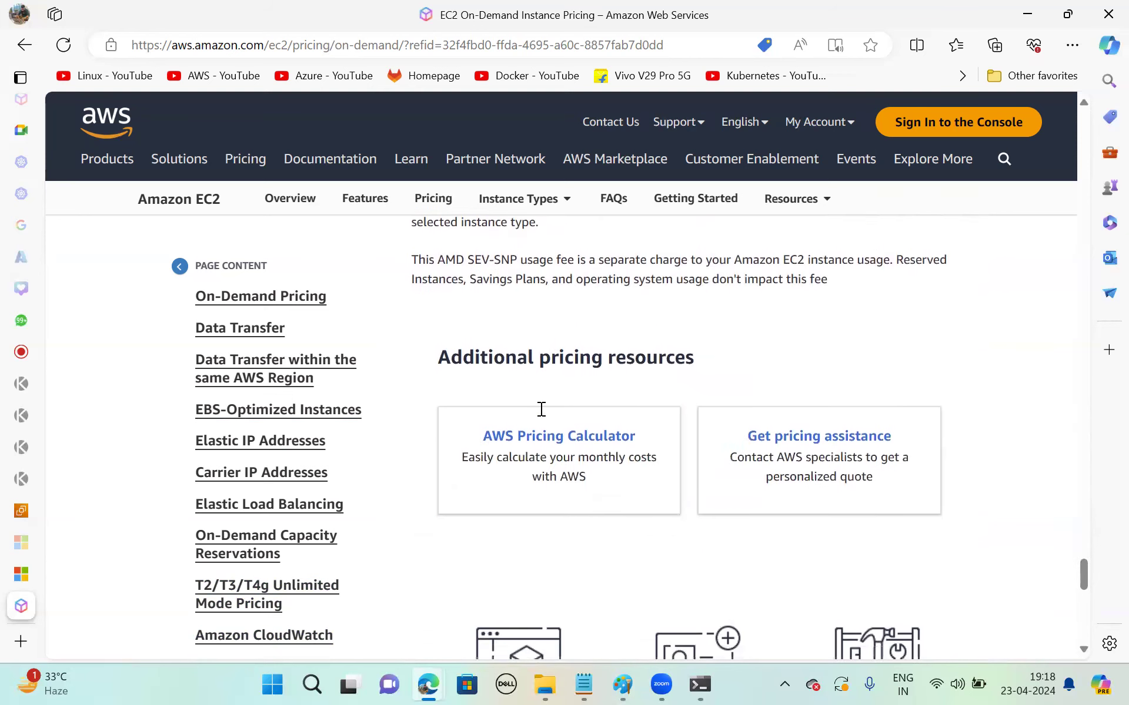
- Open the AWS Pricing Calculator and set the location type to Region with US East (N. Virginia)
{"action": "left_click", "coordinate": [549, 438]}
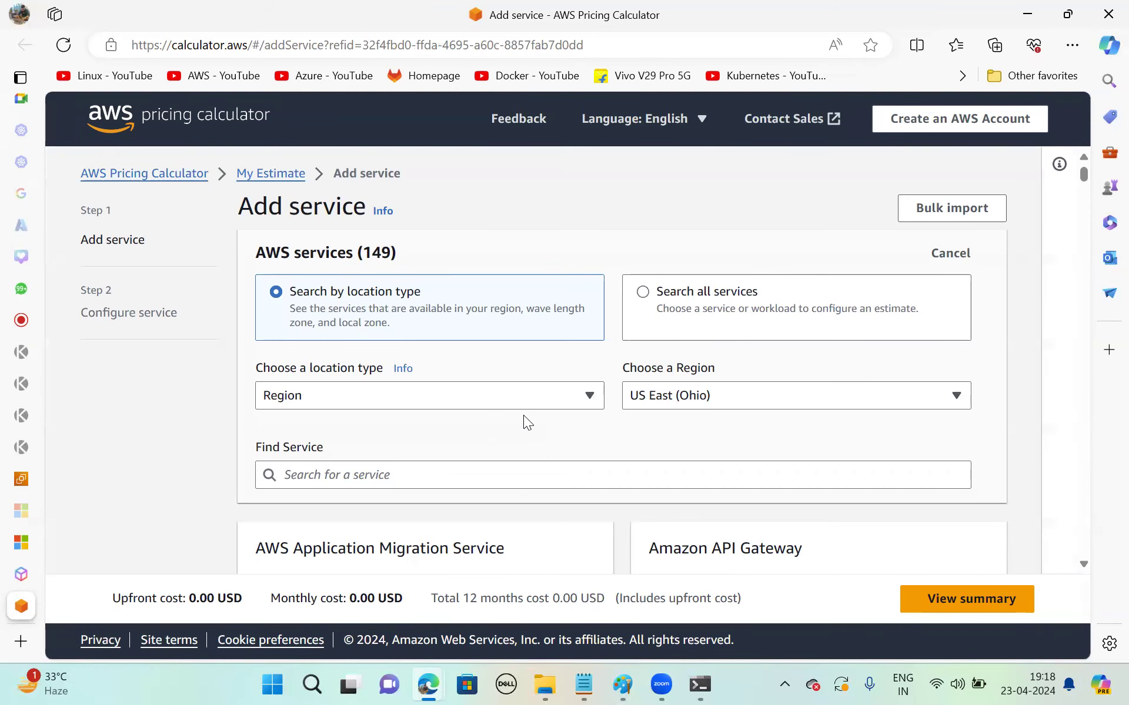
{"action": "left_click", "coordinate": [524, 388]}
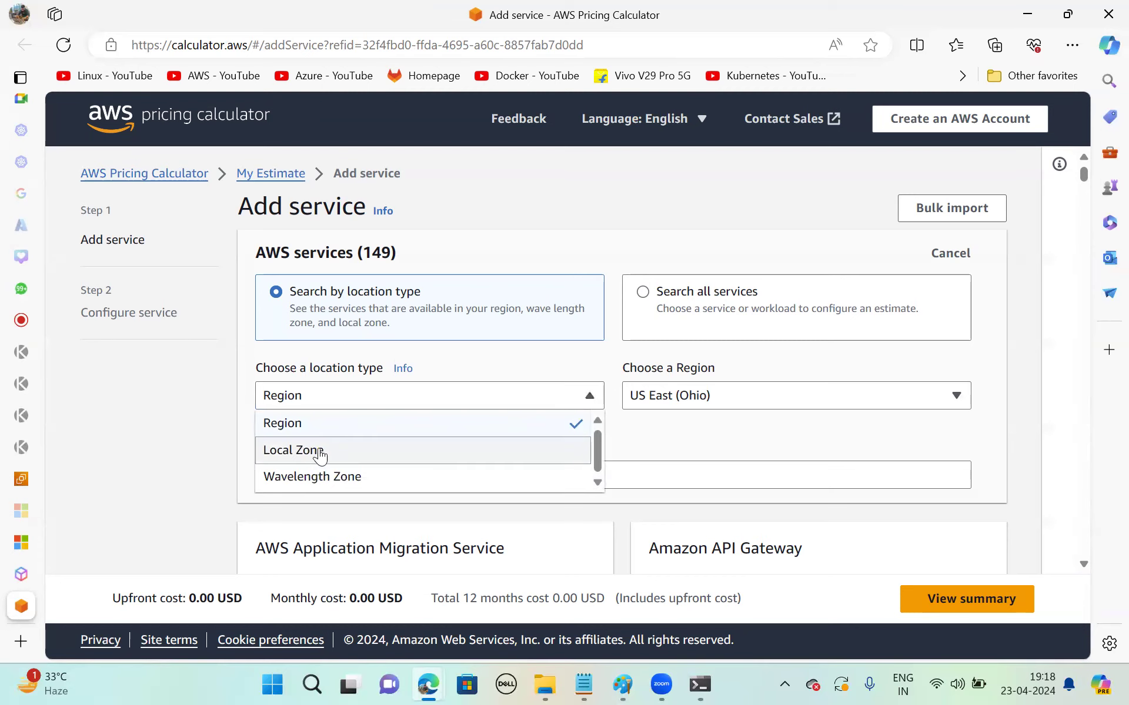
{"action": "left_click", "coordinate": [313, 423]}
{"action": "left_click", "coordinate": [787, 404]}
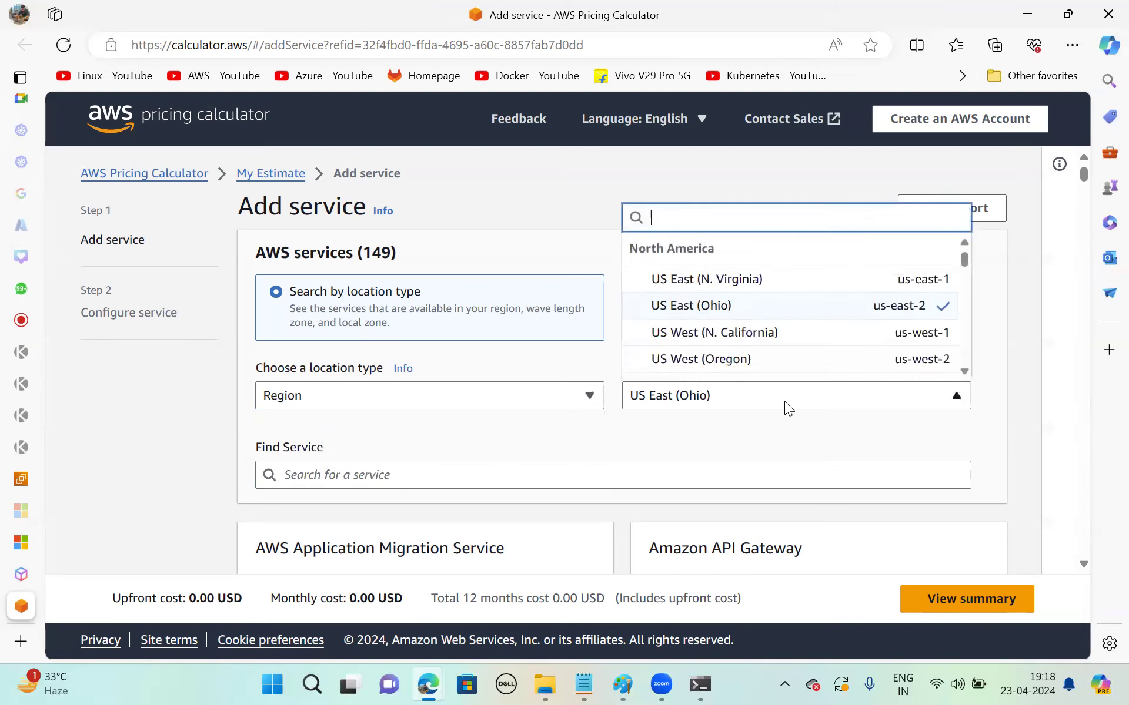
{"action": "left_click", "coordinate": [781, 281]}
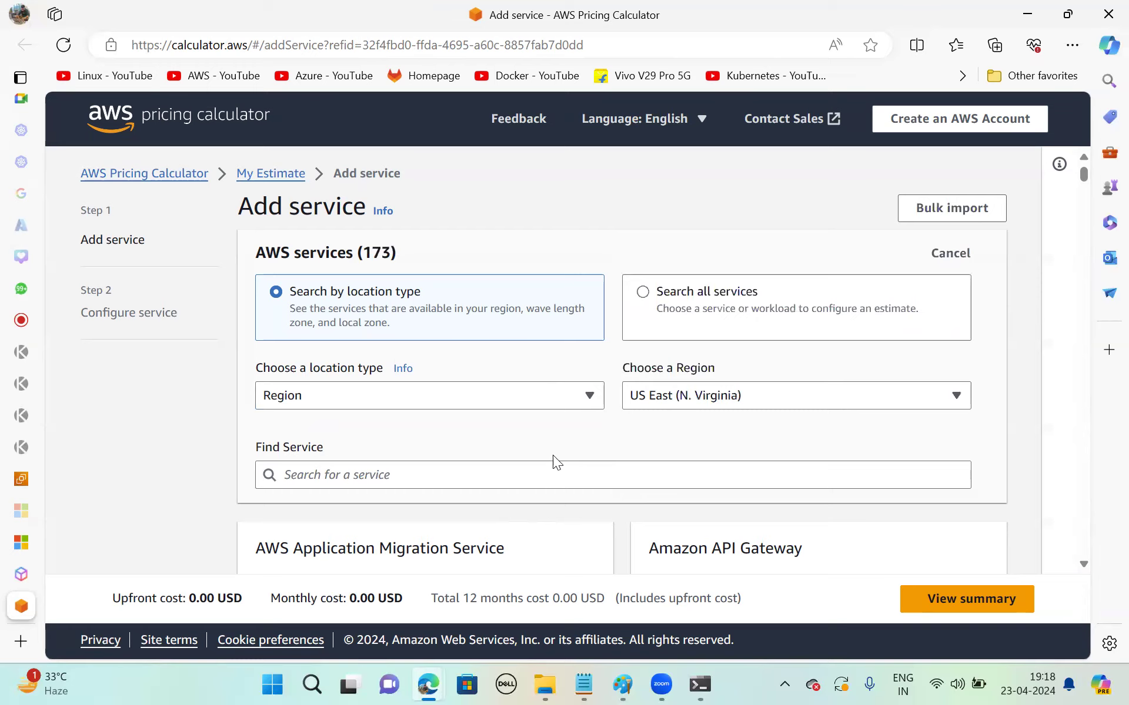
- Search the calculator's services for ec2 and start configuring an Amazon EC2 estimate
{"action": "scroll", "coordinate": [551, 454], "scroll_direction": "down", "scroll_amount": 1}
{"action": "left_click", "coordinate": [450, 395]}
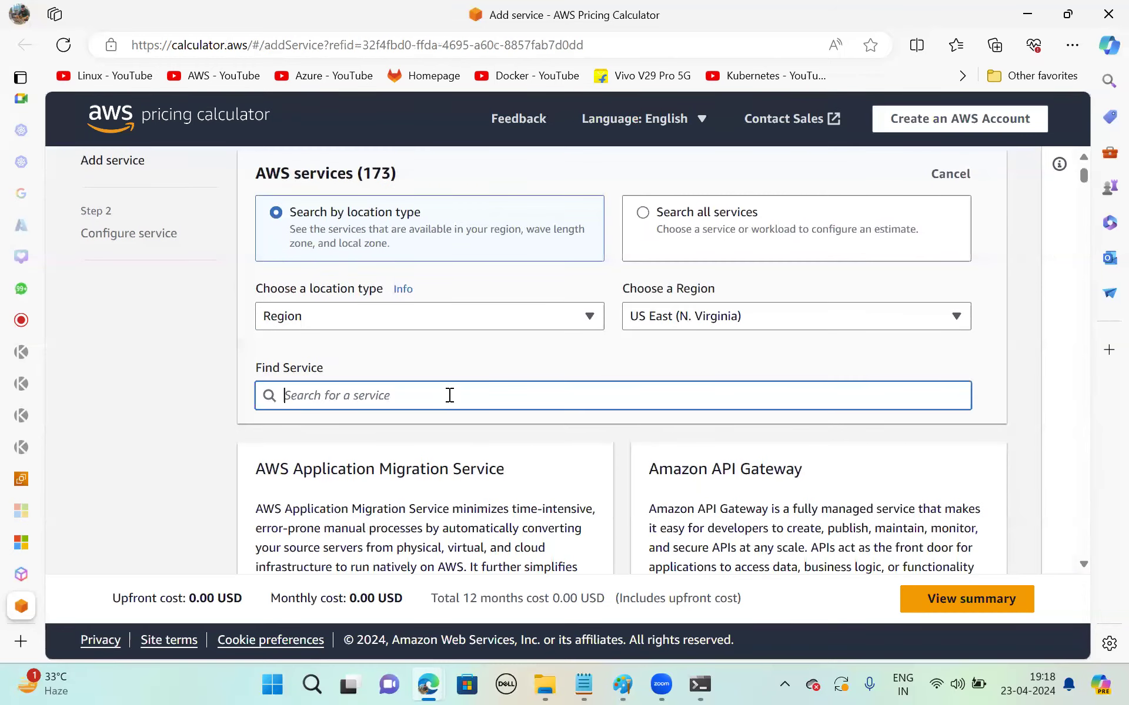
{"action": "type", "text": "ec2"}
{"action": "scroll", "coordinate": [451, 427], "scroll_direction": "down", "scroll_amount": 1}
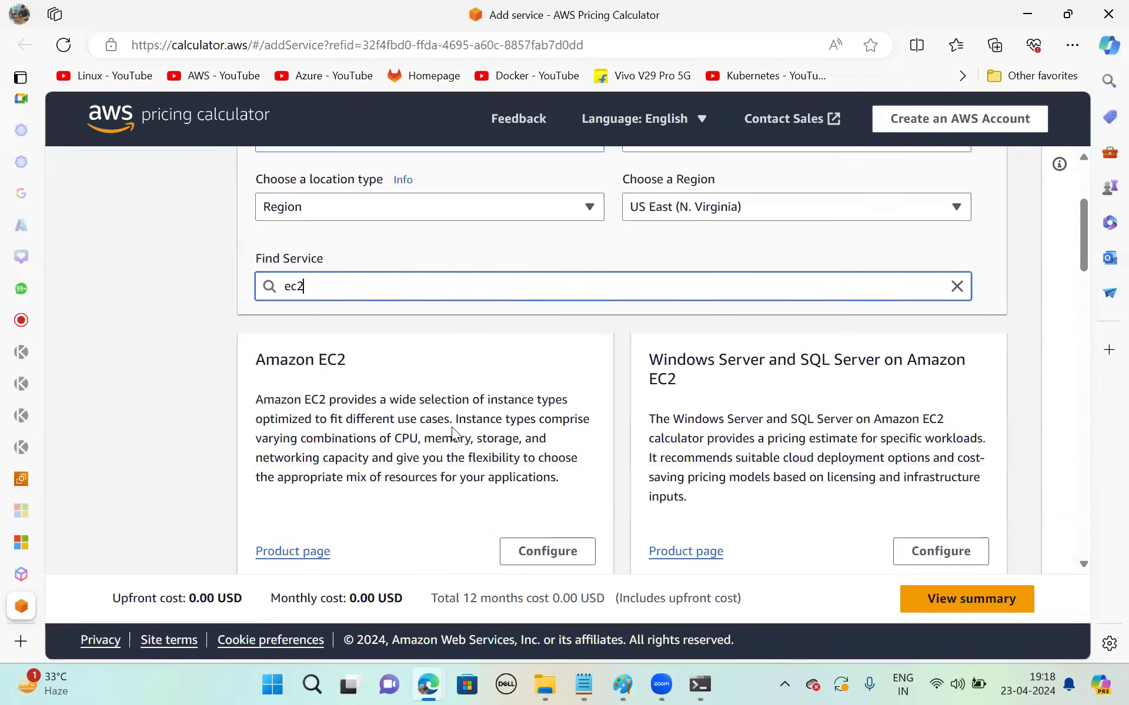
{"action": "left_click", "coordinate": [548, 558]}
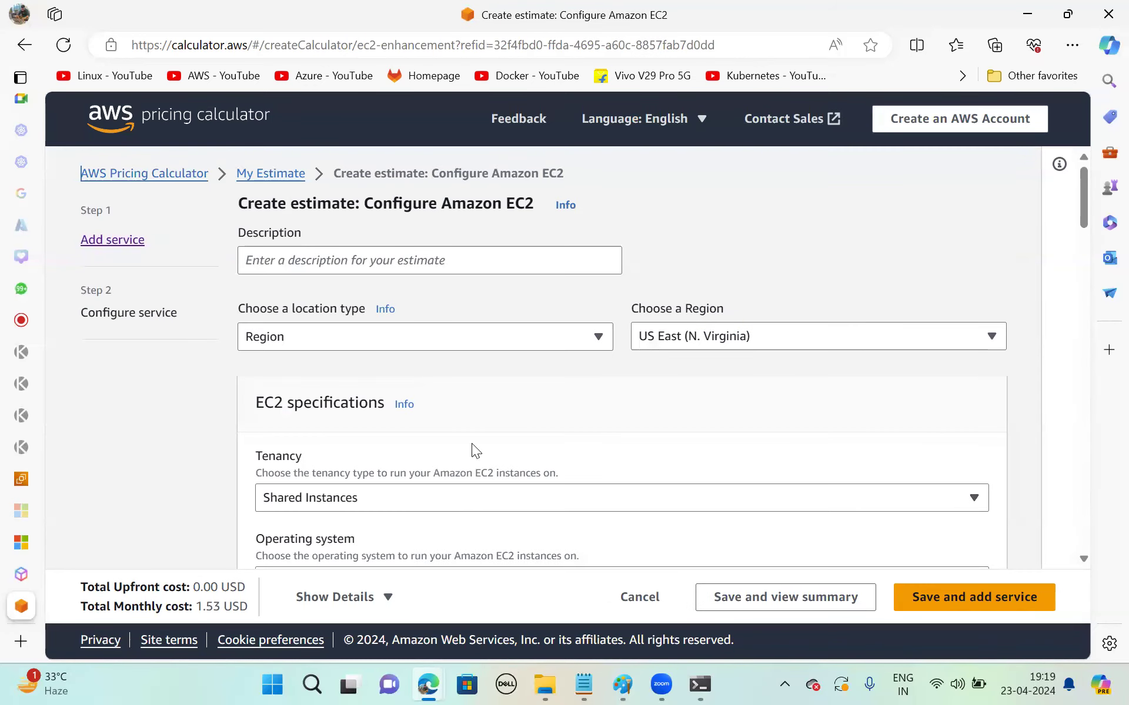
- Filter the EC2 instances by the t2 instance family and select t2.micro for the estimate
{"action": "scroll", "coordinate": [472, 443], "scroll_direction": "down", "scroll_amount": 3}
{"action": "scroll", "coordinate": [460, 446], "scroll_direction": "down", "scroll_amount": 1}
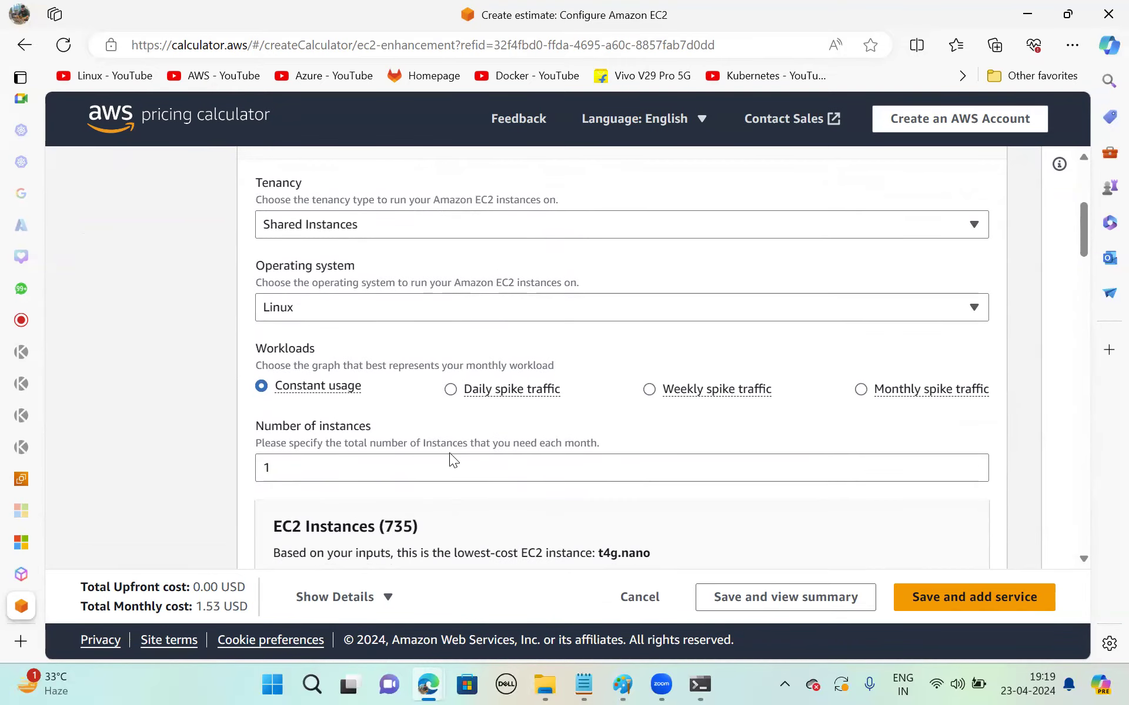
{"action": "scroll", "coordinate": [449, 457], "scroll_direction": "down", "scroll_amount": 3}
{"action": "scroll", "coordinate": [449, 457], "scroll_direction": "down", "scroll_amount": 2}
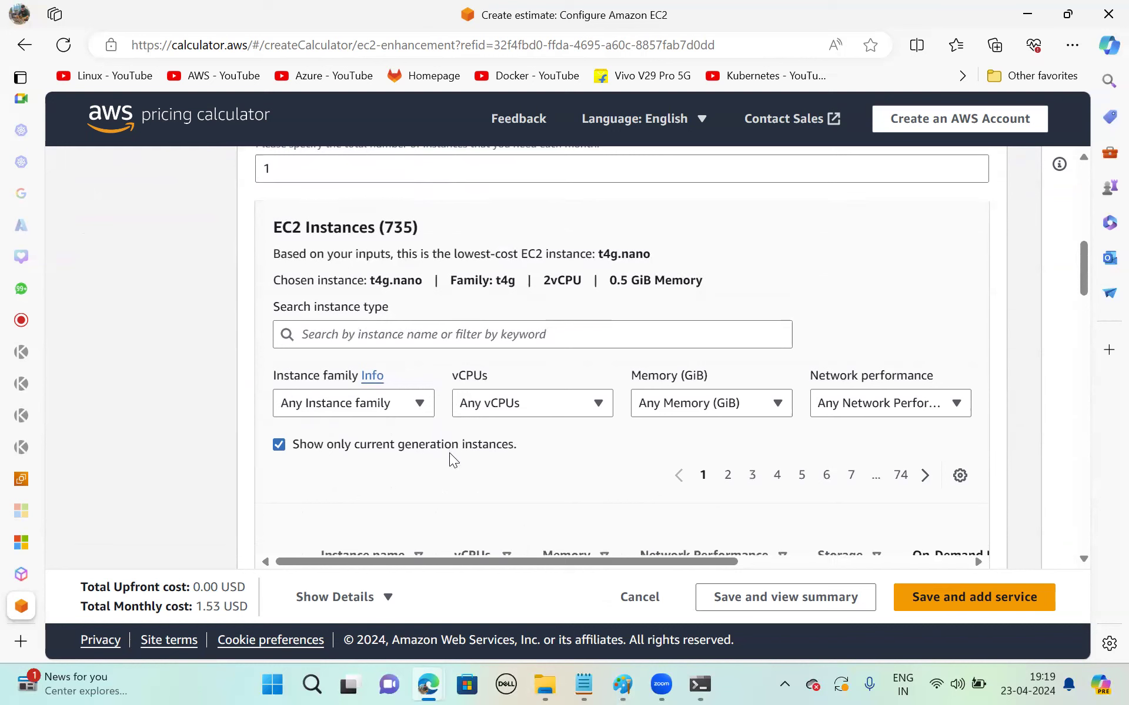
{"action": "left_click", "coordinate": [416, 404]}
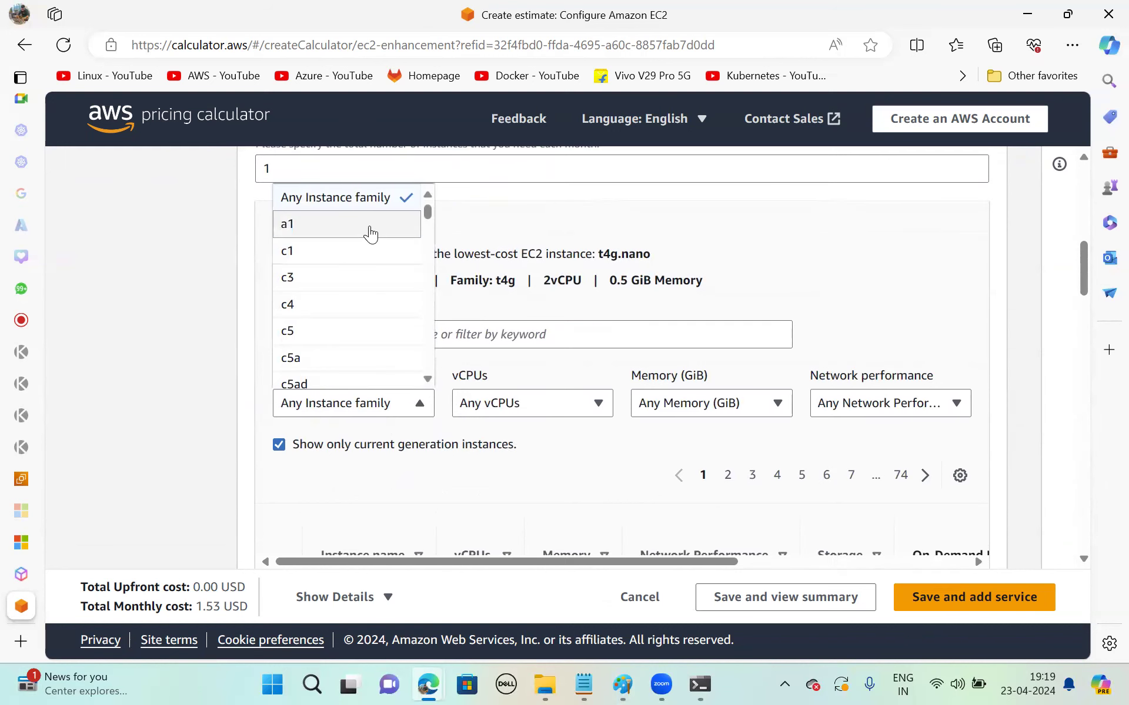
{"action": "scroll", "coordinate": [365, 233], "scroll_direction": "down", "scroll_amount": 10}
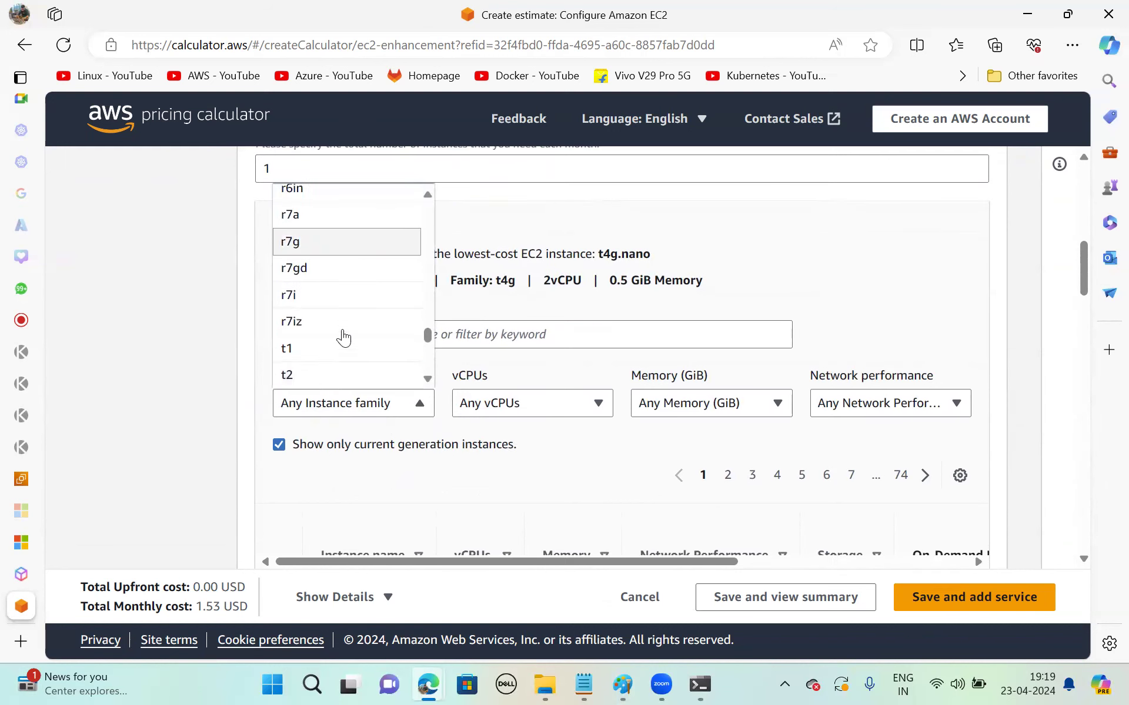
{"action": "left_click", "coordinate": [327, 376]}
{"action": "scroll", "coordinate": [567, 420], "scroll_direction": "down", "scroll_amount": 2}
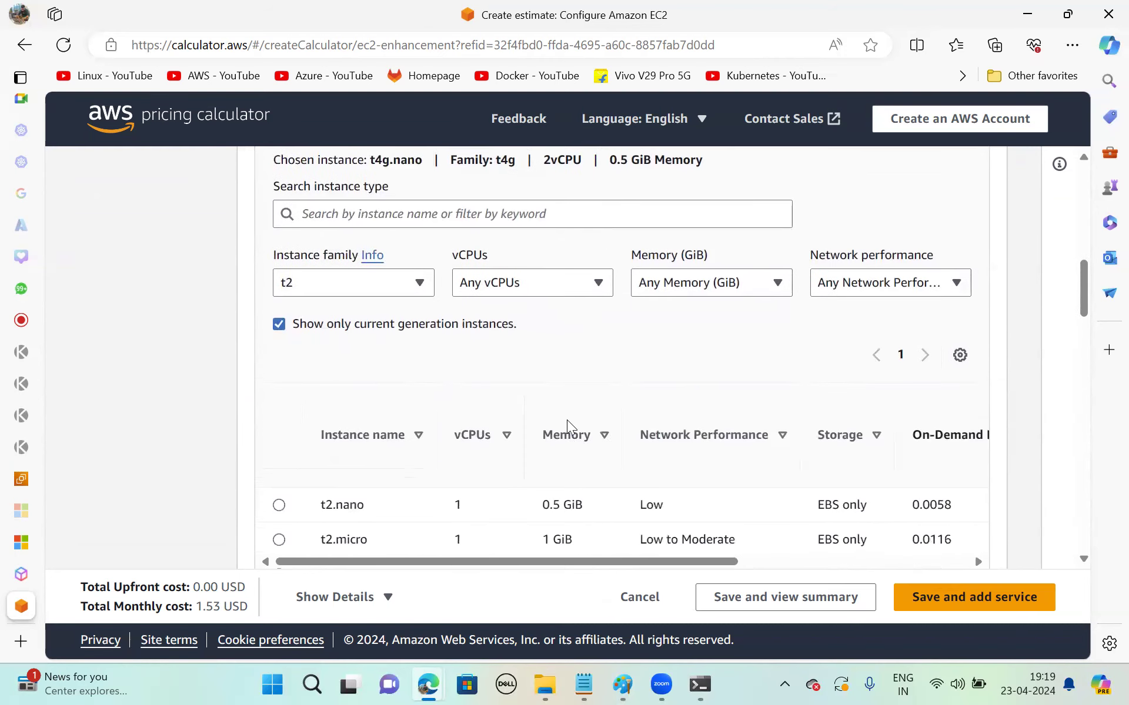
{"action": "left_click", "coordinate": [279, 535]}
{"action": "scroll", "coordinate": [525, 438], "scroll_direction": "down", "scroll_amount": 2}
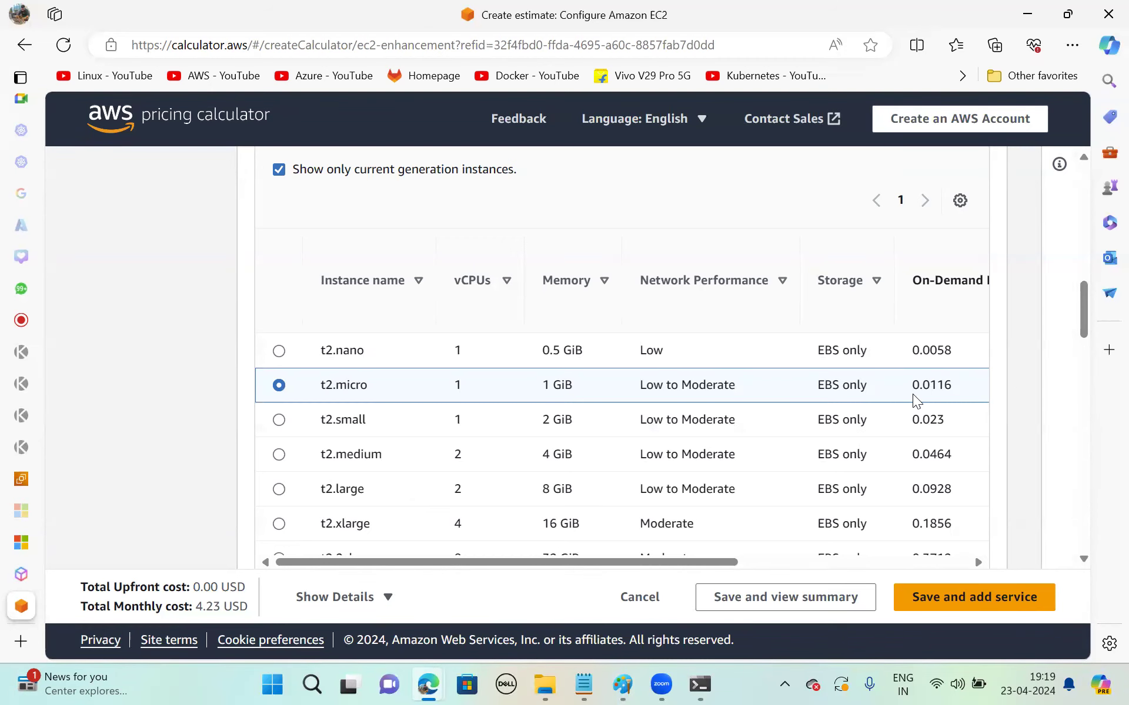
- Bring the On-Demand Hourly Cost column into view for t2.micro and open the Windows Calculator beside the pricing table
{"action": "scroll", "coordinate": [912, 398], "scroll_direction": "right", "scroll_amount": 3}
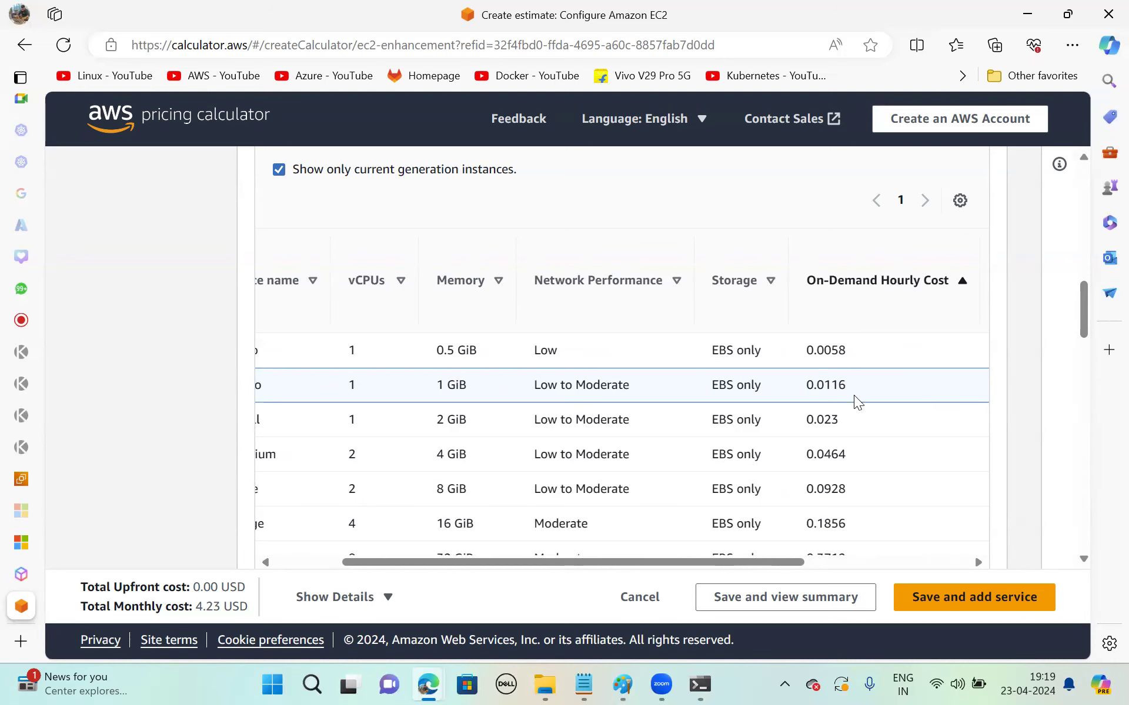
{"action": "left_click", "coordinate": [313, 684]}
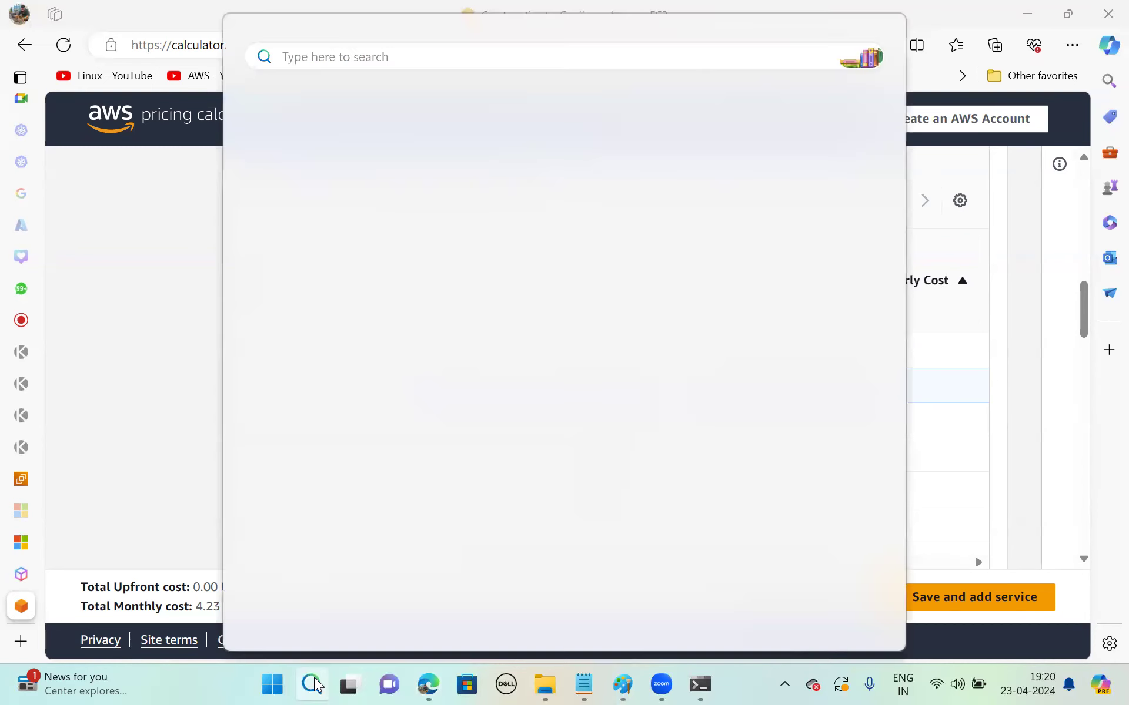
{"action": "type", "text": "call"}
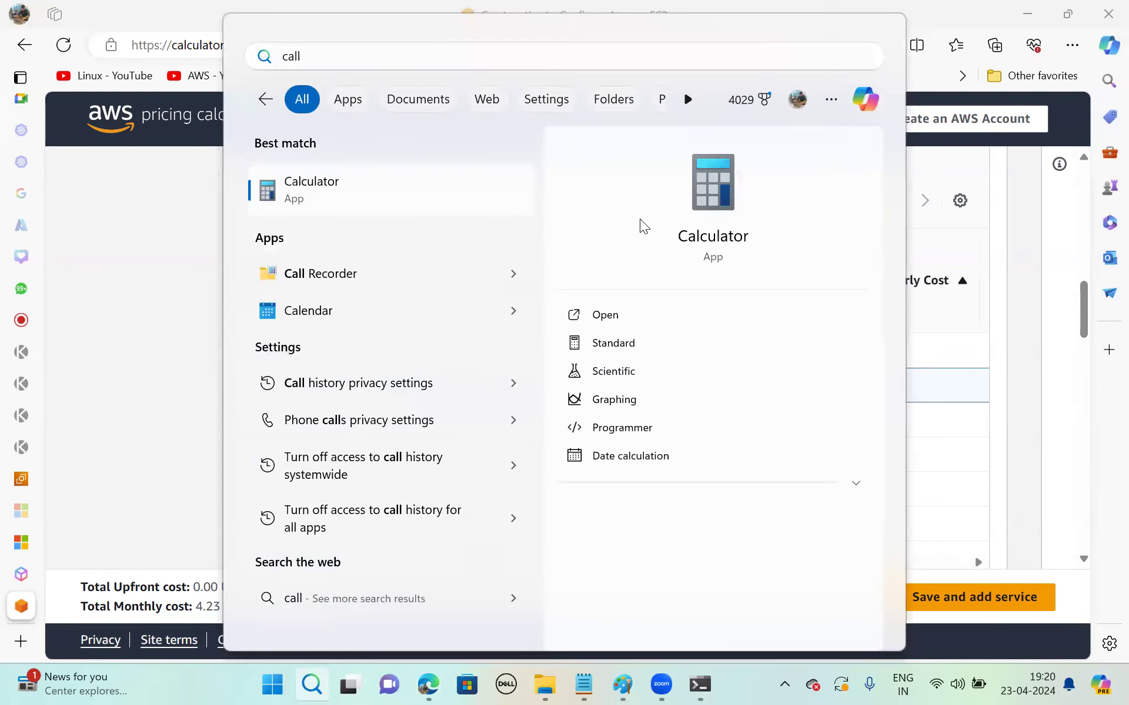
{"action": "key", "text": "Return"}
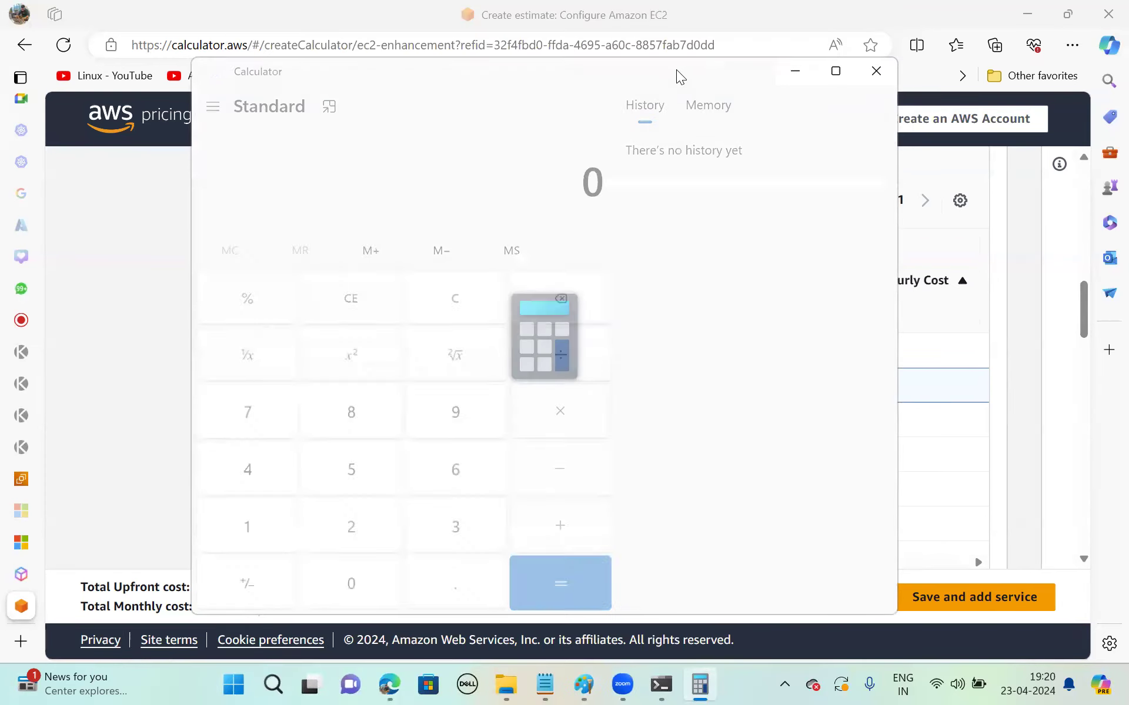
{"action": "left_click_drag", "start_coordinate": [563, 100], "coordinate": [454, 113]}
- Calculate the t2.micro cost for 10 hours as 0.0116 × 10
{"action": "left_click", "coordinate": [224, 606]}
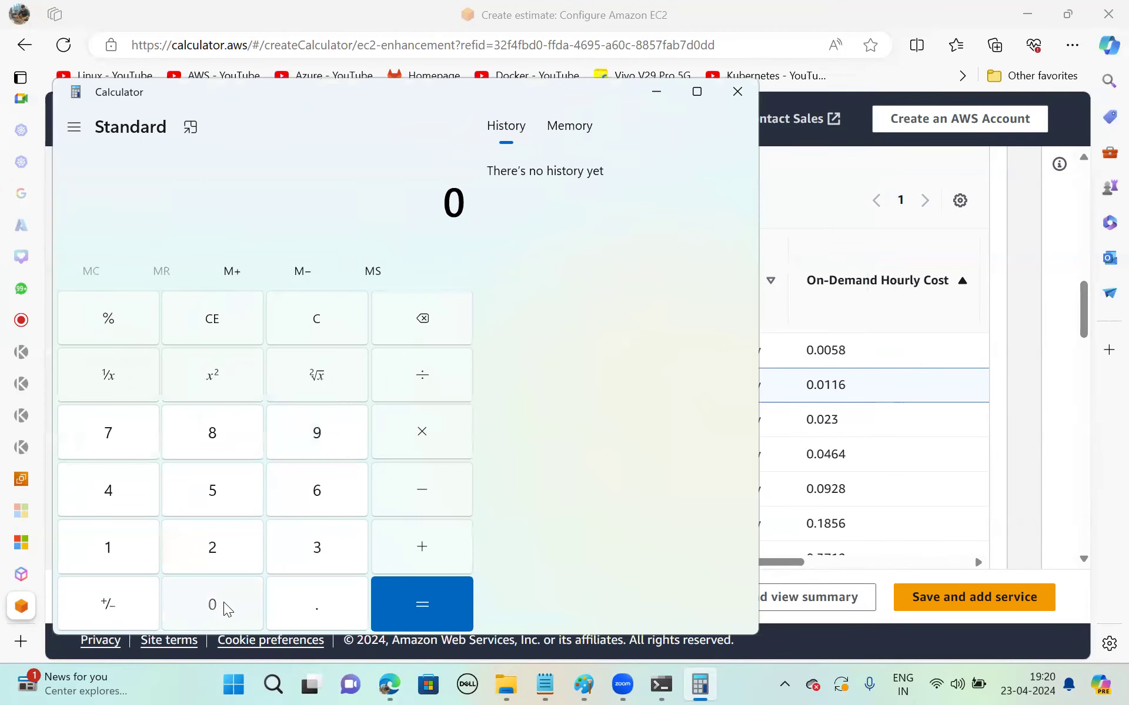
{"action": "left_click", "coordinate": [316, 603]}
{"action": "left_click", "coordinate": [216, 605]}
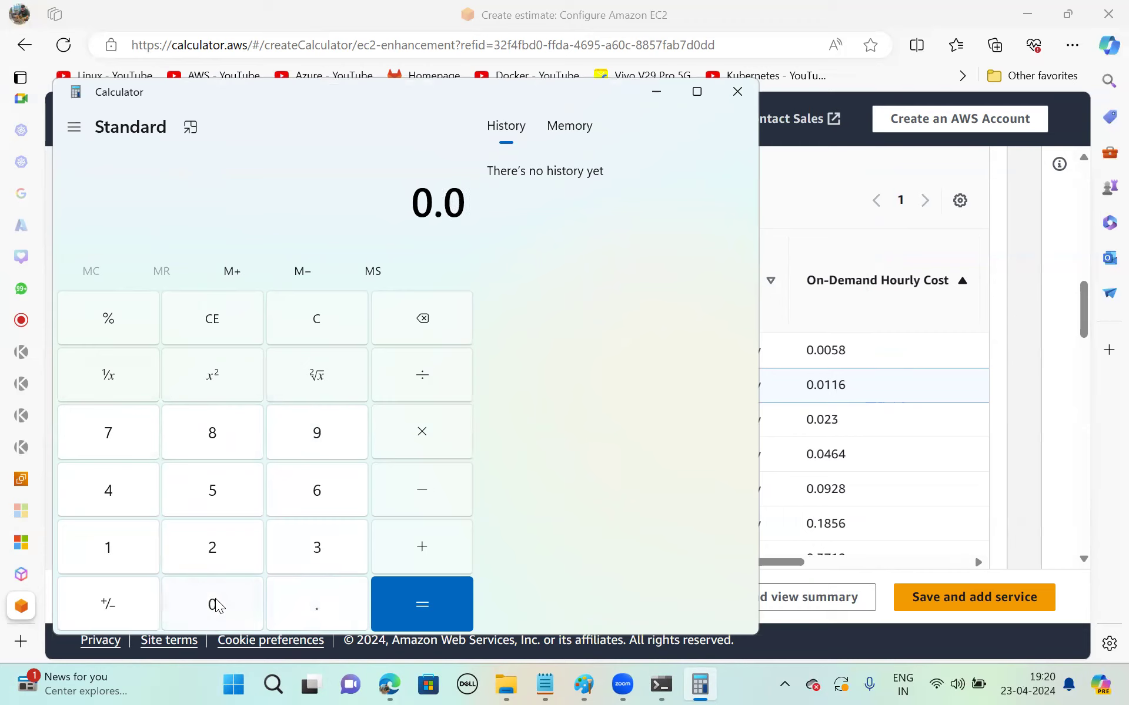
{"action": "left_click", "coordinate": [124, 555]}
{"action": "left_click", "coordinate": [122, 555]}
{"action": "left_click", "coordinate": [315, 497]}
{"action": "left_click", "coordinate": [432, 436]}
{"action": "left_click", "coordinate": [109, 547]}
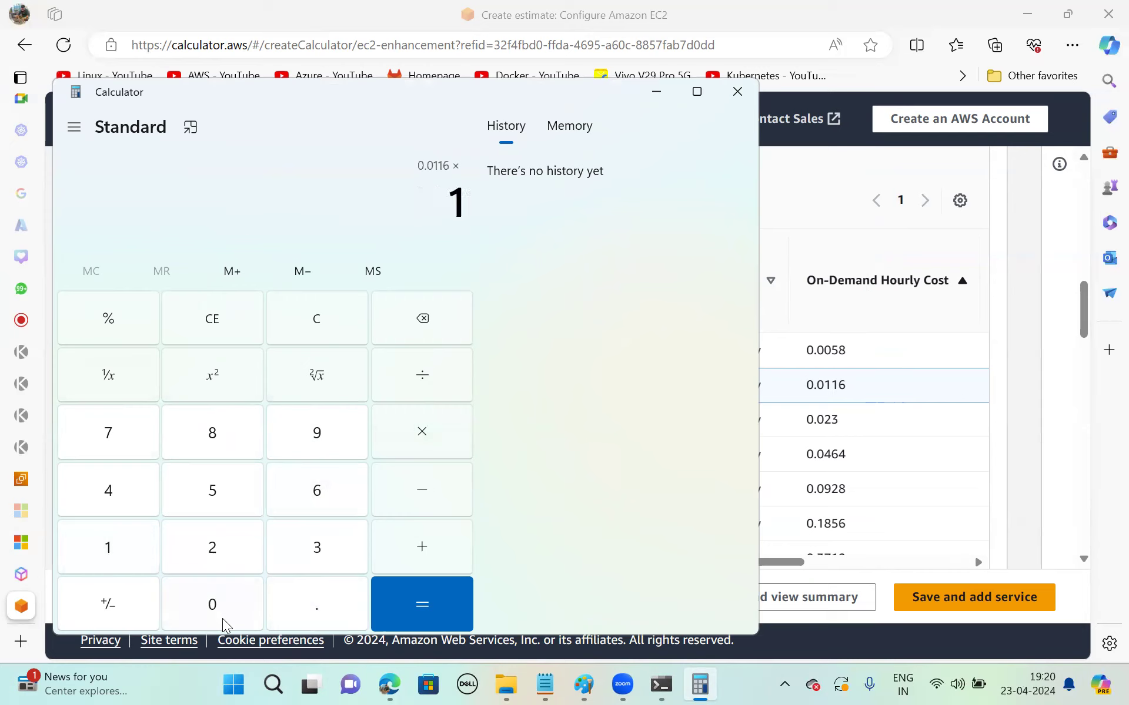
{"action": "left_click", "coordinate": [222, 612]}
{"action": "left_click", "coordinate": [393, 607]}
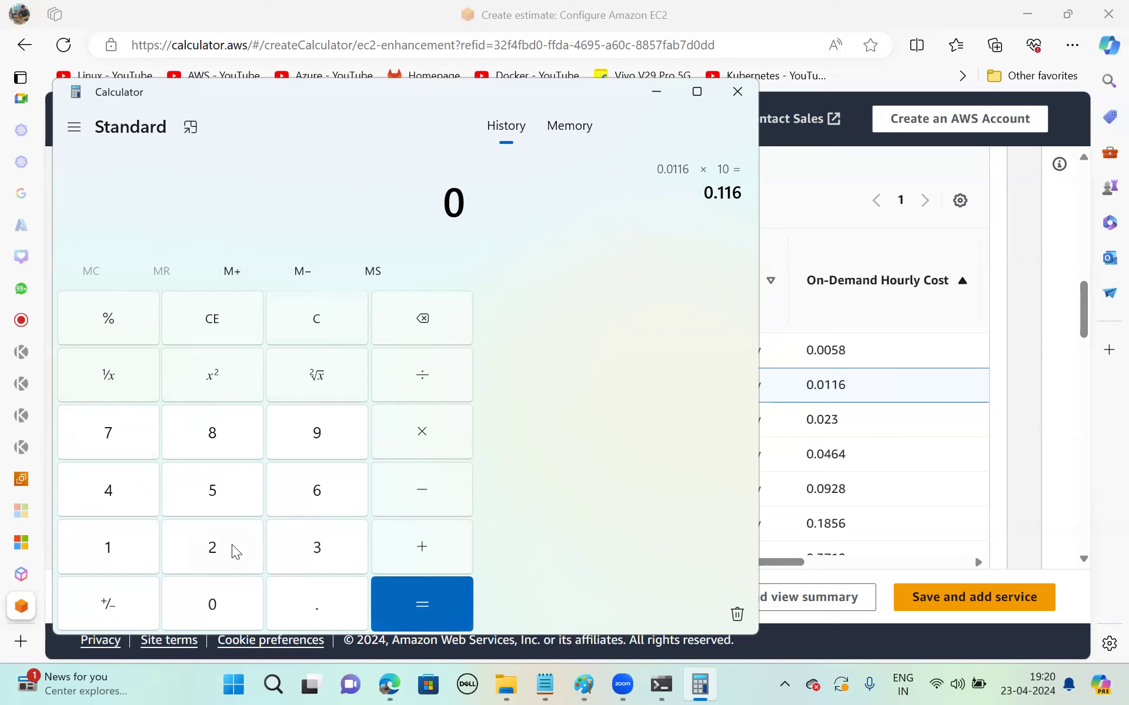
- Calculate the t2.micro cost for 50 hours as 0.0116 × 50
{"action": "left_click", "coordinate": [328, 609]}
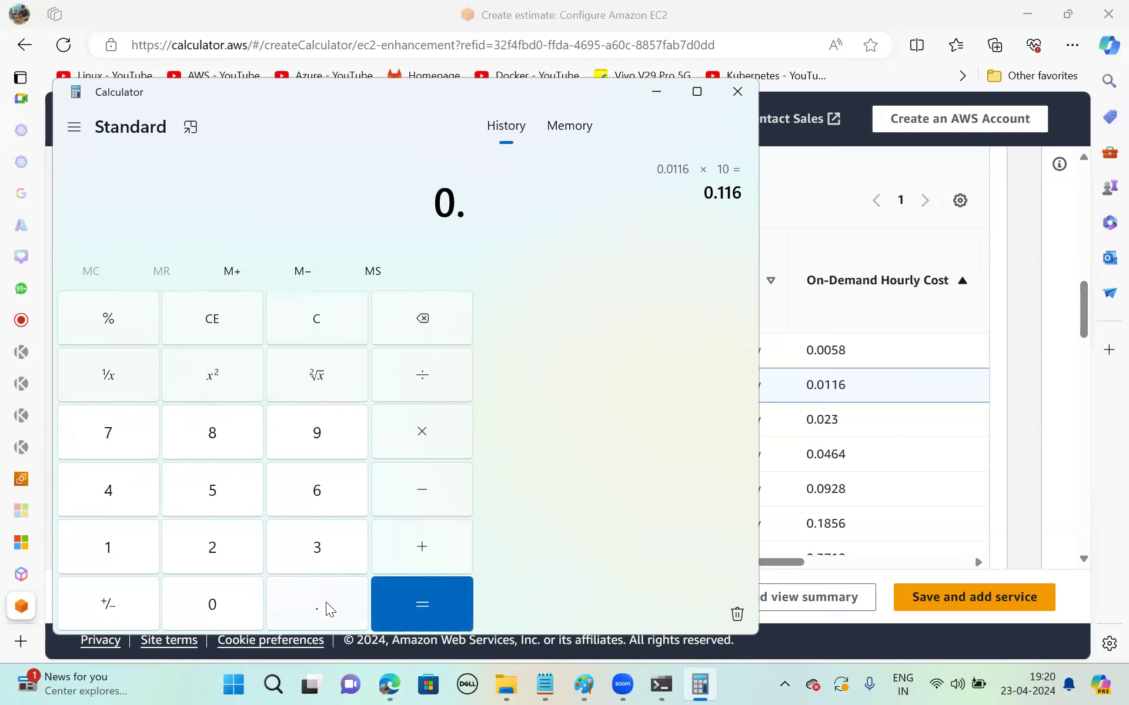
{"action": "left_click", "coordinate": [214, 605]}
{"action": "left_click", "coordinate": [110, 554]}
{"action": "left_click", "coordinate": [109, 554]}
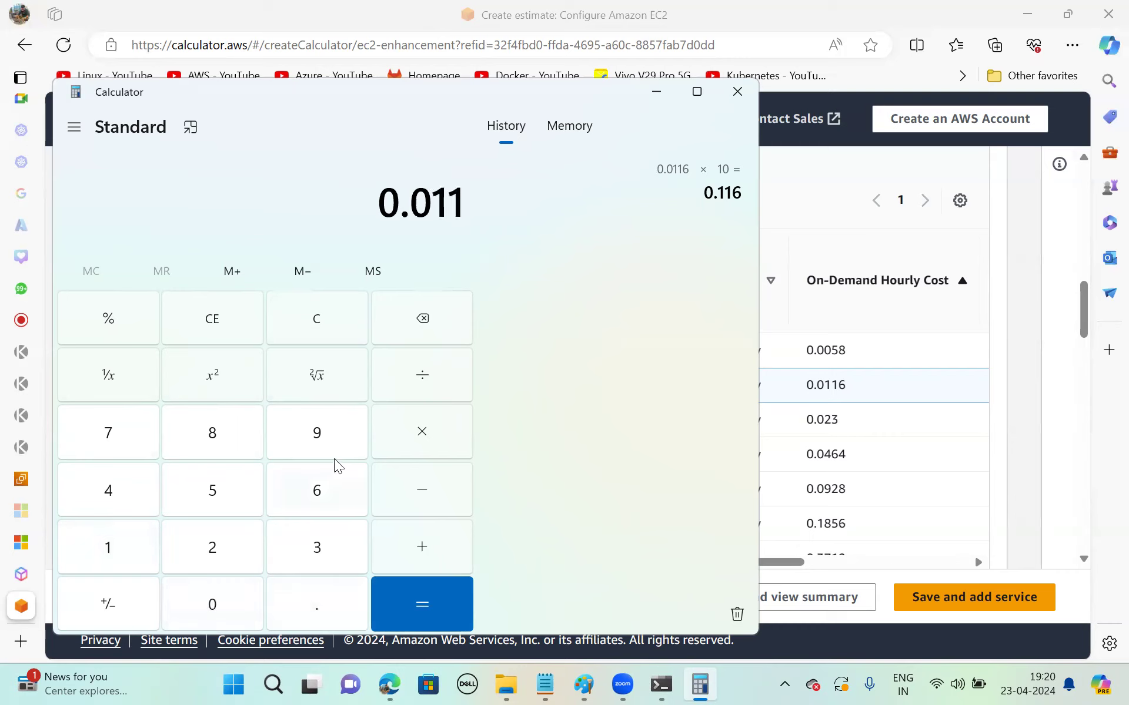
{"action": "left_click", "coordinate": [313, 491]}
{"action": "left_click", "coordinate": [428, 447]}
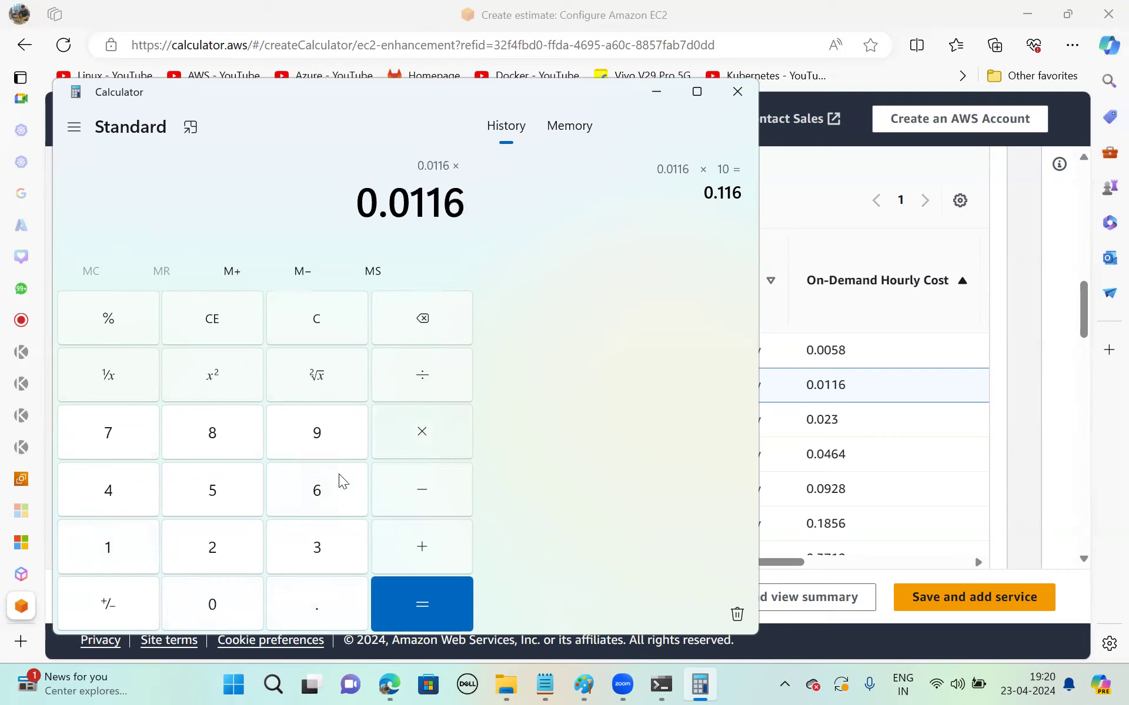
{"action": "left_click", "coordinate": [218, 502]}
{"action": "left_click", "coordinate": [211, 608]}
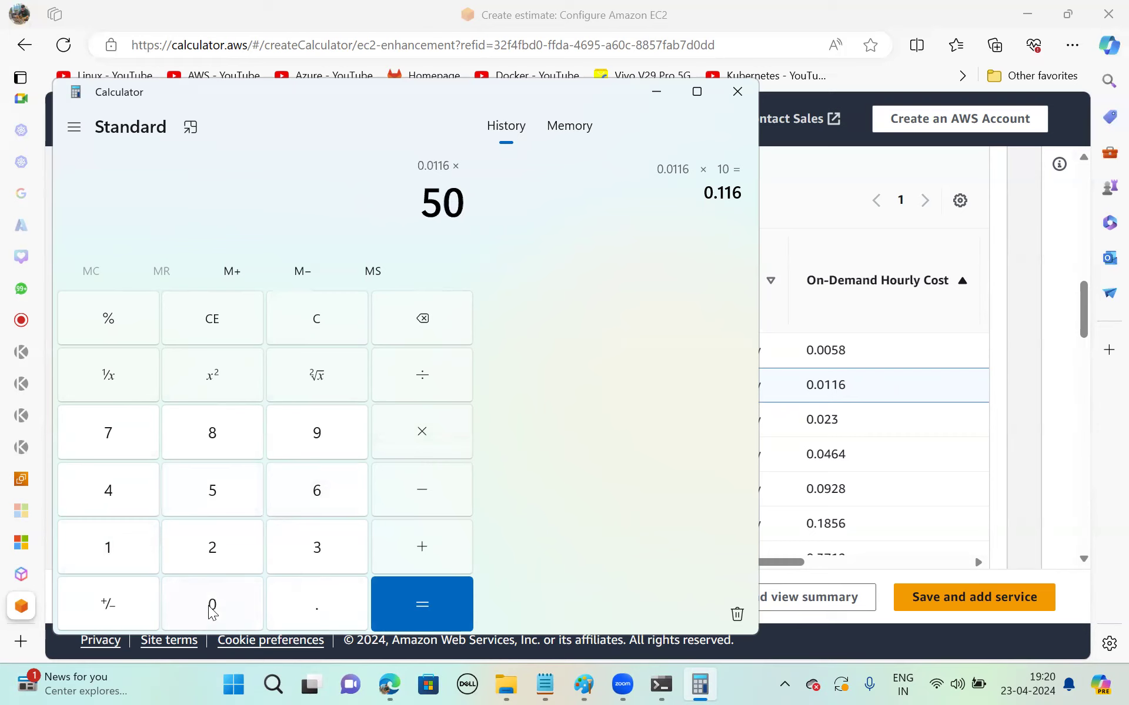
{"action": "left_click", "coordinate": [399, 604]}
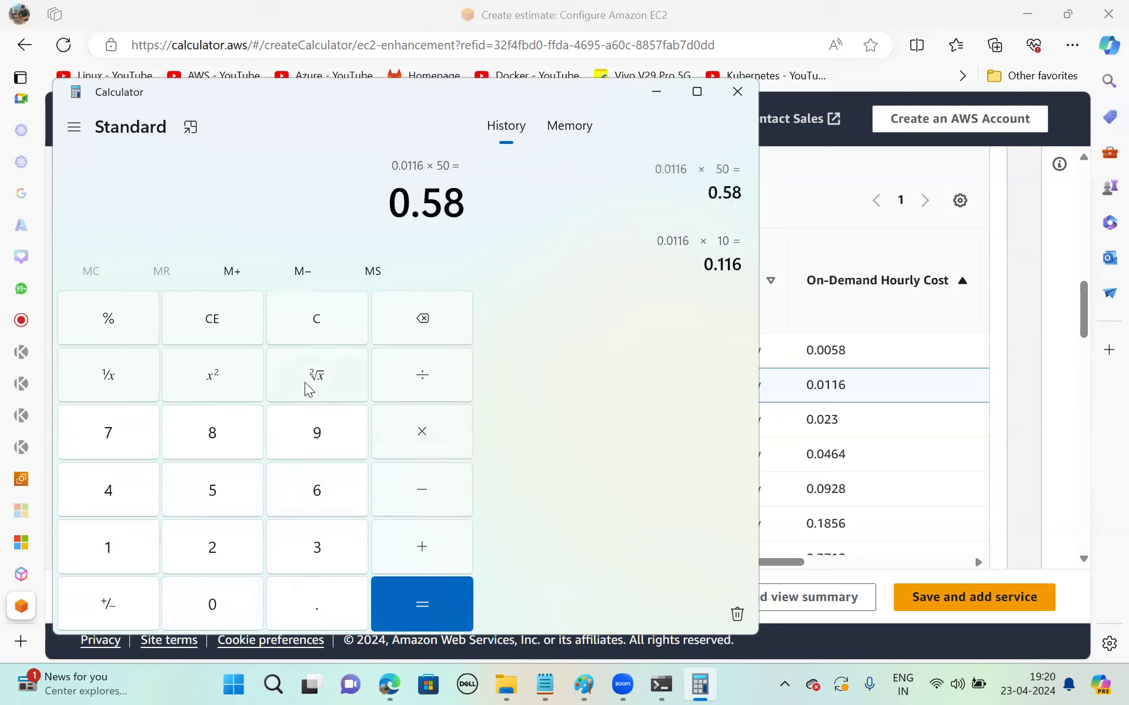
- Clear the last result and calculate the t2.micro cost for 100 hours as 0.0116 × 100
{"action": "left_click", "coordinate": [318, 317]}
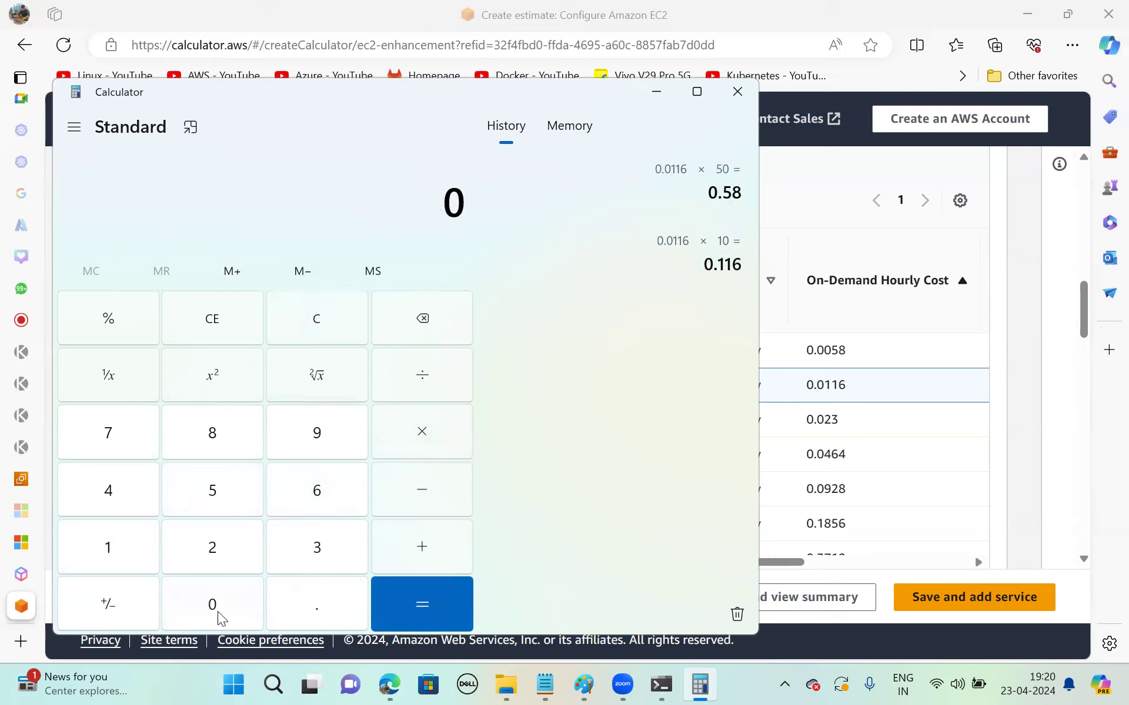
{"action": "left_click", "coordinate": [318, 603]}
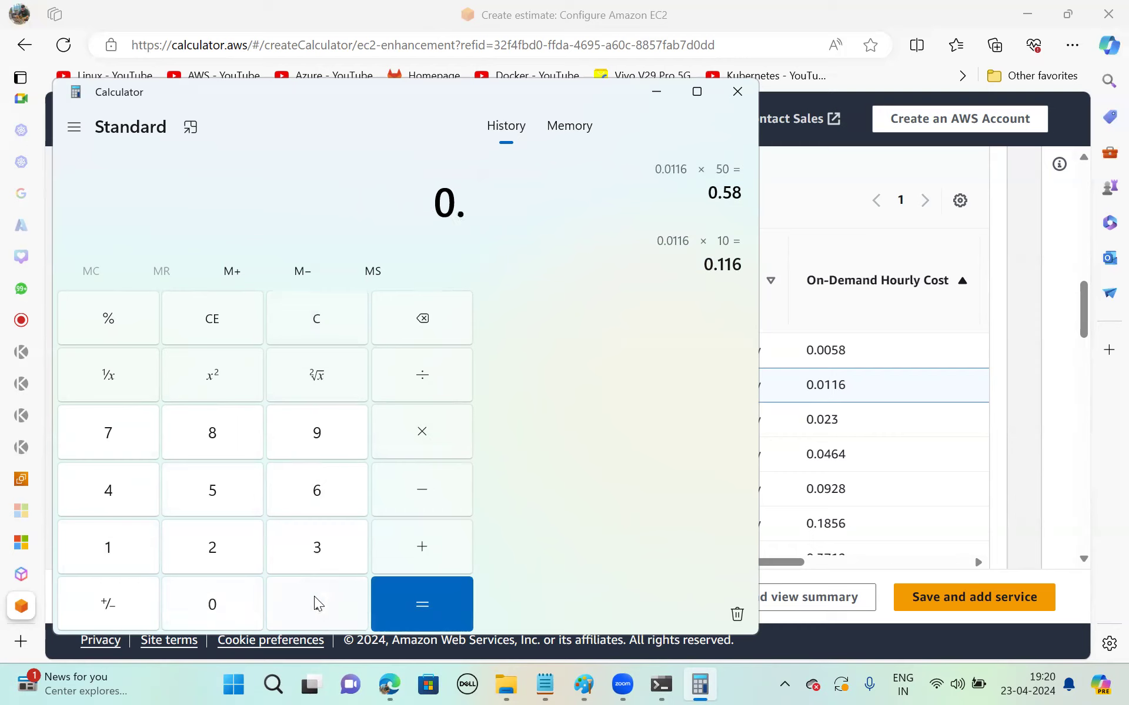
{"action": "left_click", "coordinate": [232, 599]}
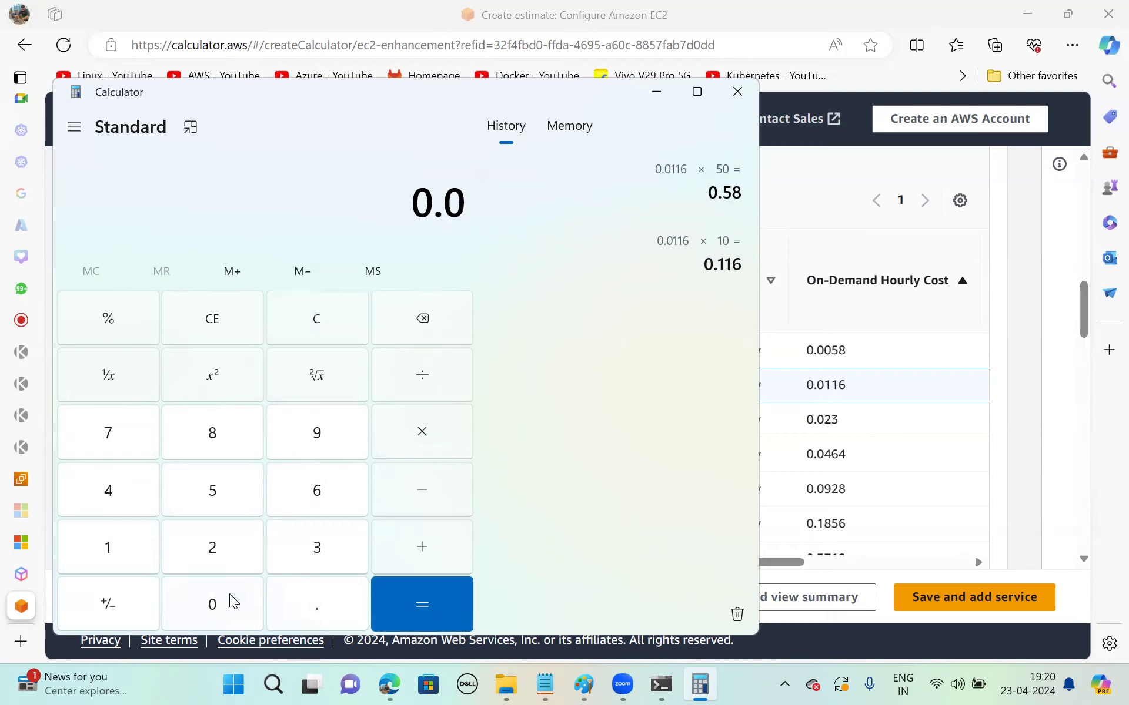
{"action": "left_click", "coordinate": [128, 549]}
{"action": "left_click", "coordinate": [128, 549]}
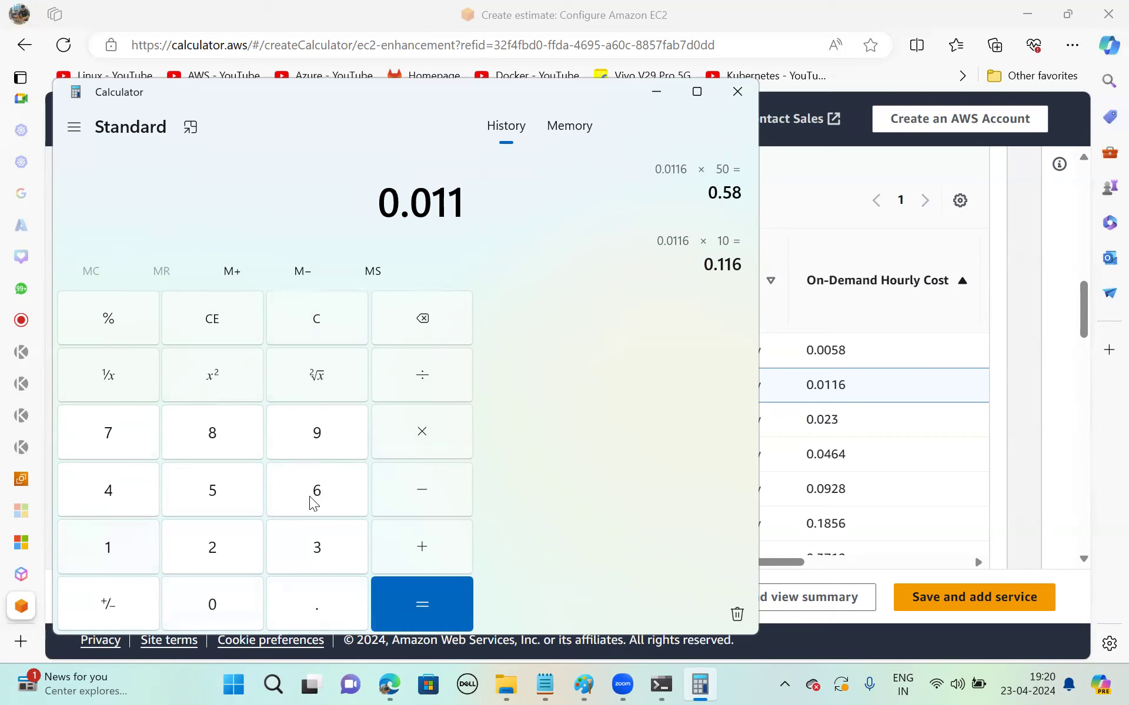
{"action": "left_click", "coordinate": [334, 484]}
{"action": "left_click", "coordinate": [425, 449]}
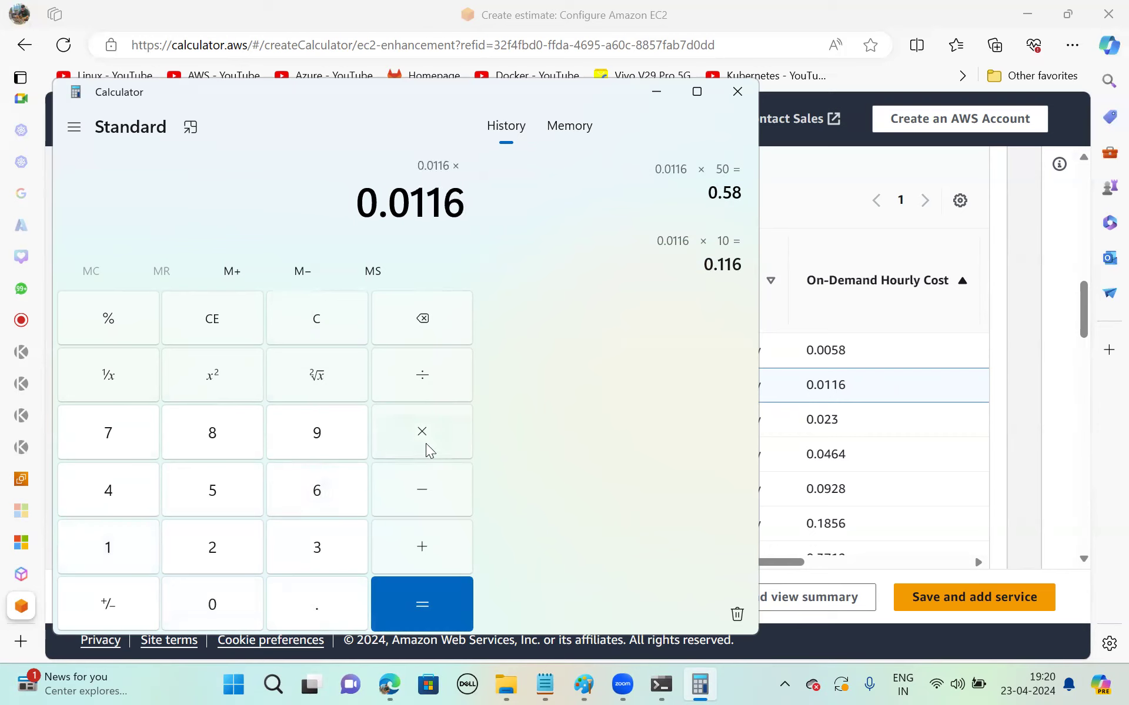
{"action": "left_click", "coordinate": [117, 548]}
{"action": "double_click", "coordinate": [211, 605]}
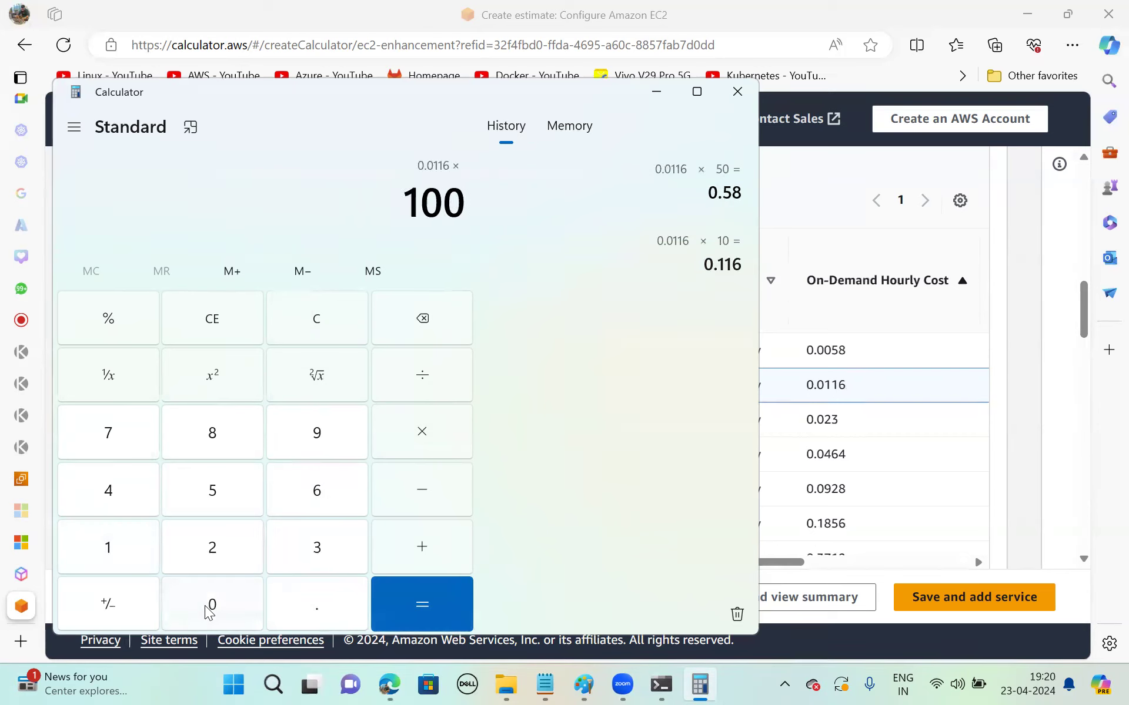
{"action": "left_click", "coordinate": [388, 609]}
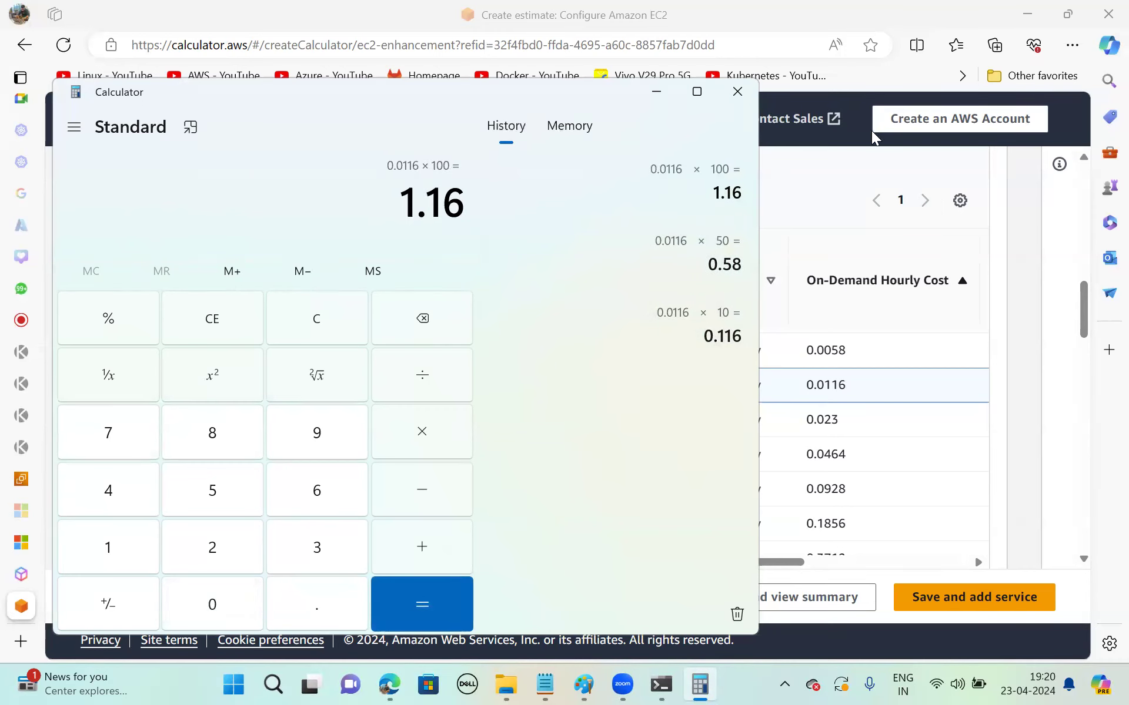
- Return to the AWS Pricing Calculator and view the instance names in the t2 instance table
{"action": "left_click_drag", "start_coordinate": [615, 85], "coordinate": [1015, 128]}
{"action": "left_click", "coordinate": [1051, 138]}
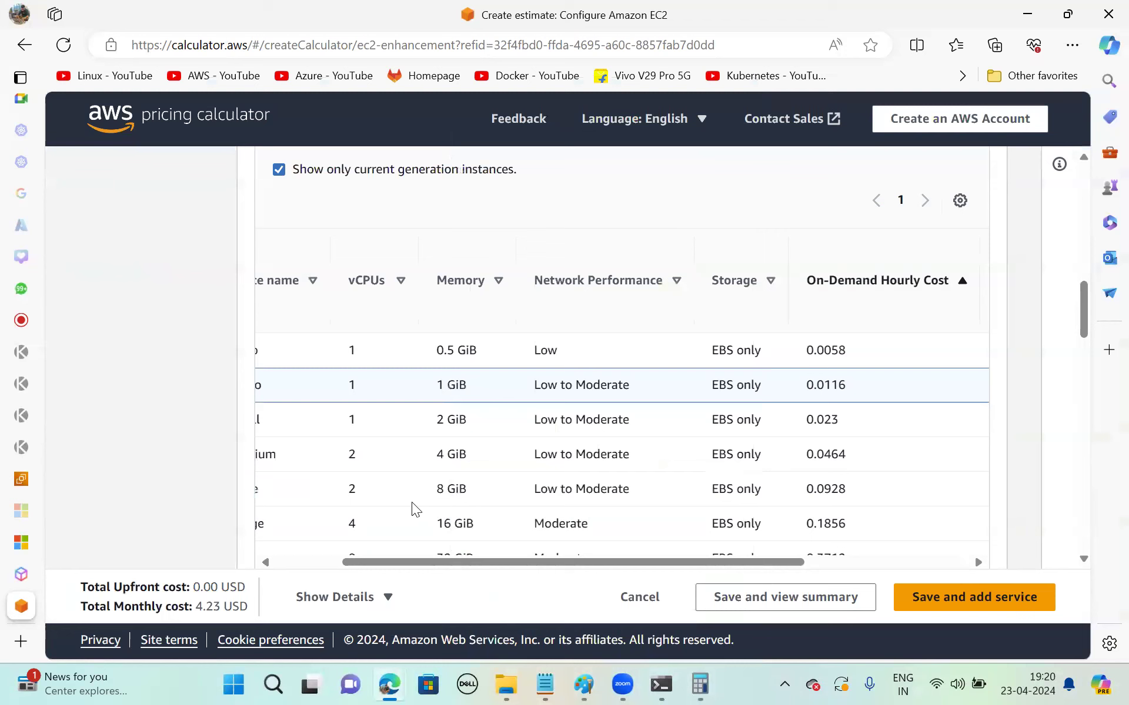
{"action": "scroll", "coordinate": [403, 499], "scroll_direction": "left", "scroll_amount": 3}
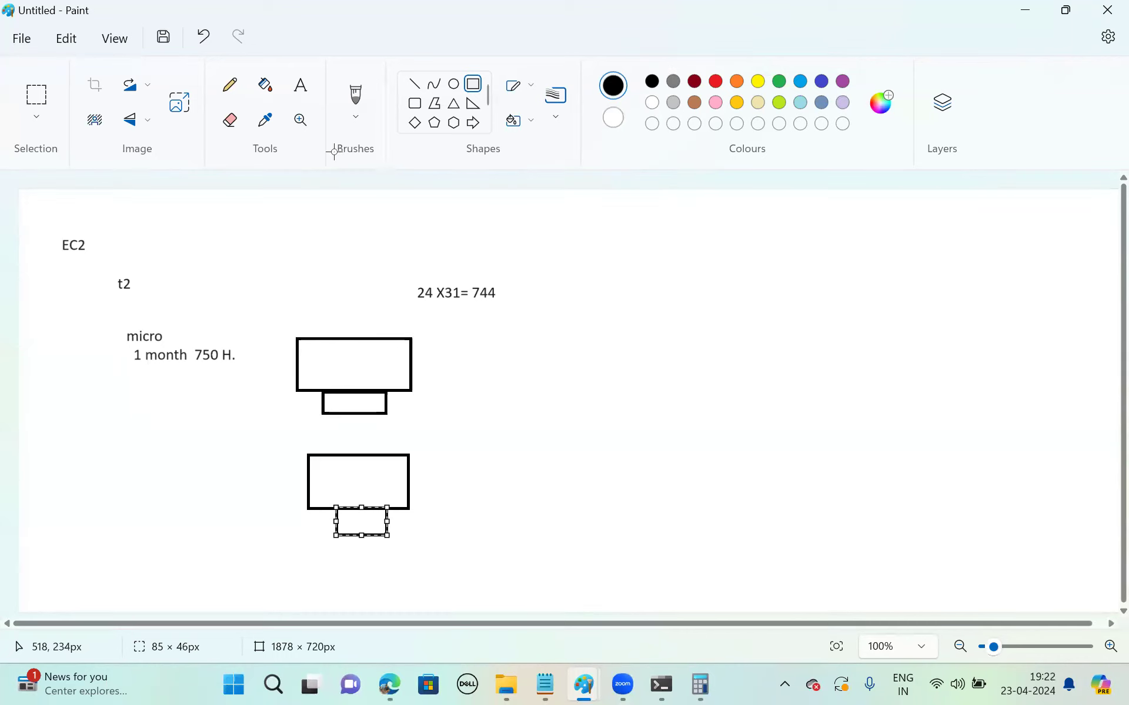
{"action": "left_click", "coordinate": [300, 86]}
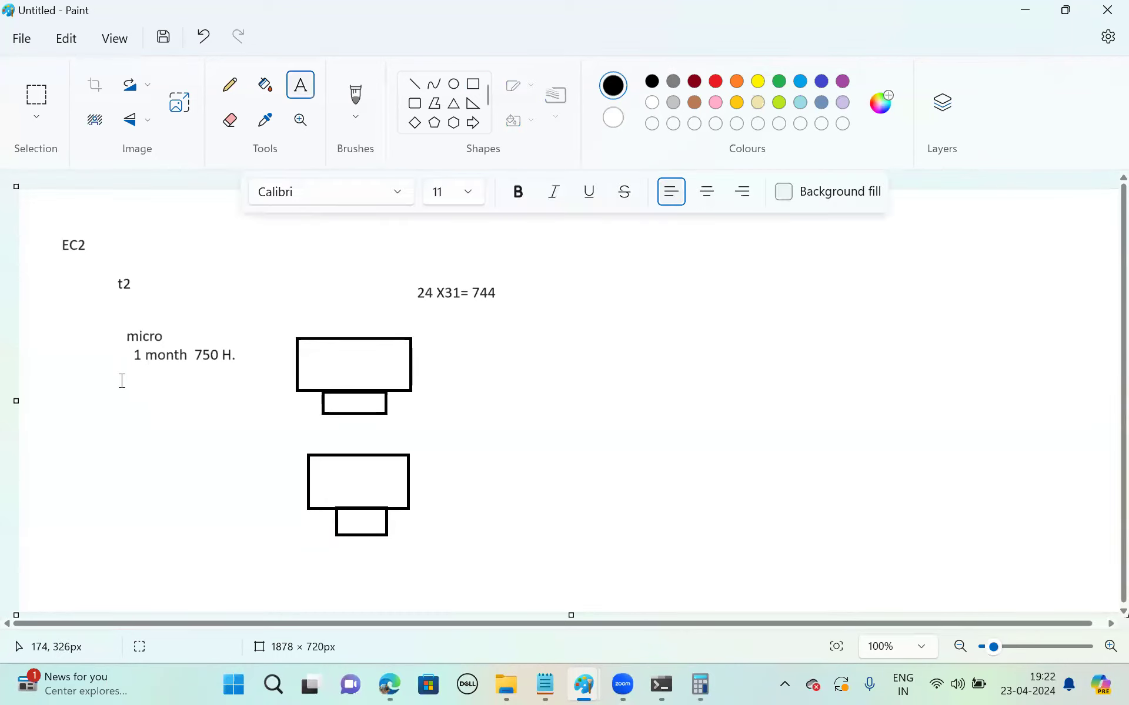
{"action": "left_click_drag", "start_coordinate": [120, 379], "coordinate": [255, 485]}
{"action": "type", "text": "4"}
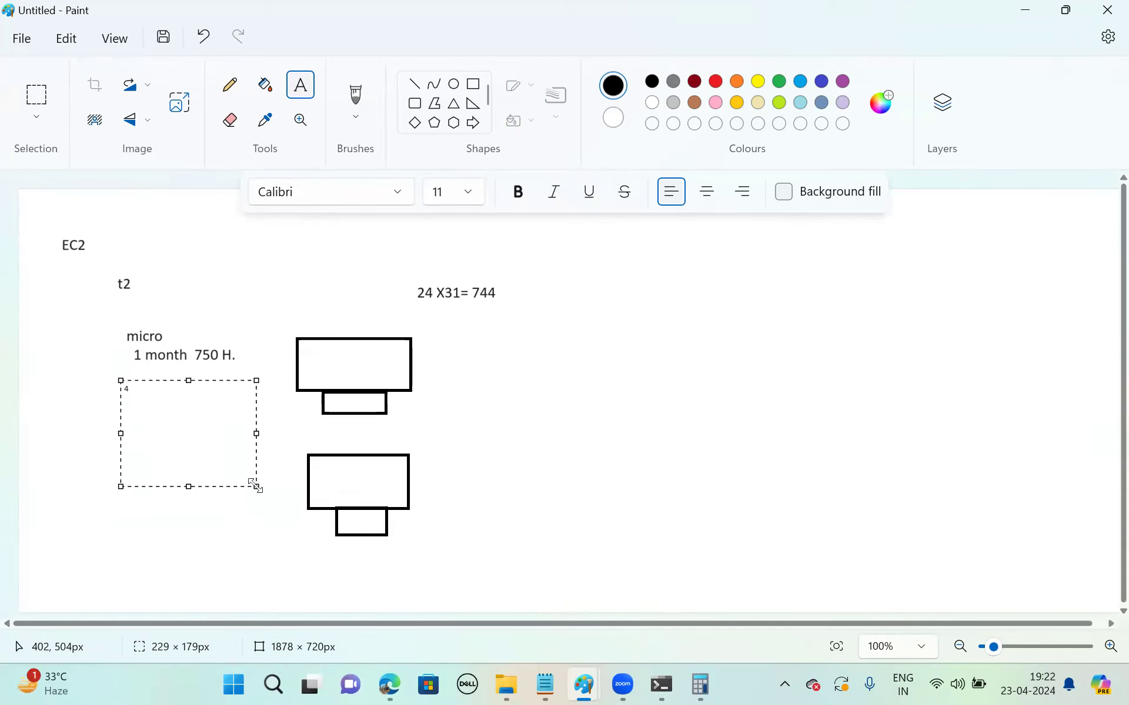
{"action": "key", "text": "BackSpace"}
{"action": "left_click", "coordinate": [479, 336]}
{"action": "left_click_drag", "start_coordinate": [565, 402], "coordinate": [576, 408]}
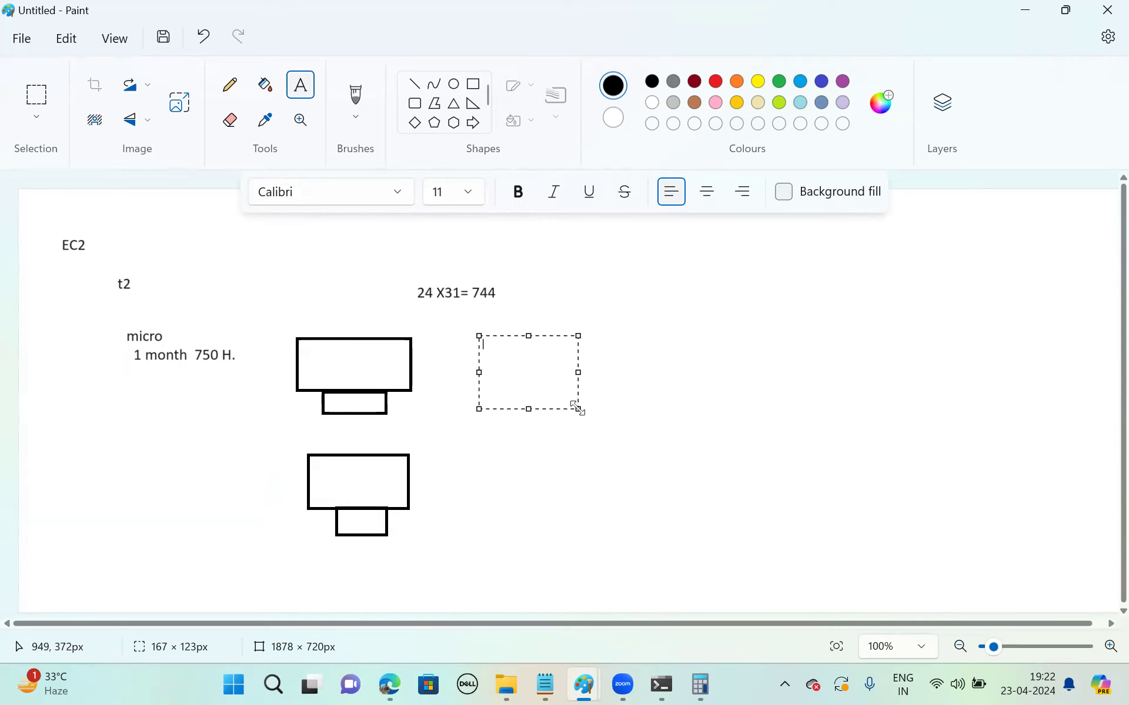
{"action": "left_click", "coordinate": [467, 446]}
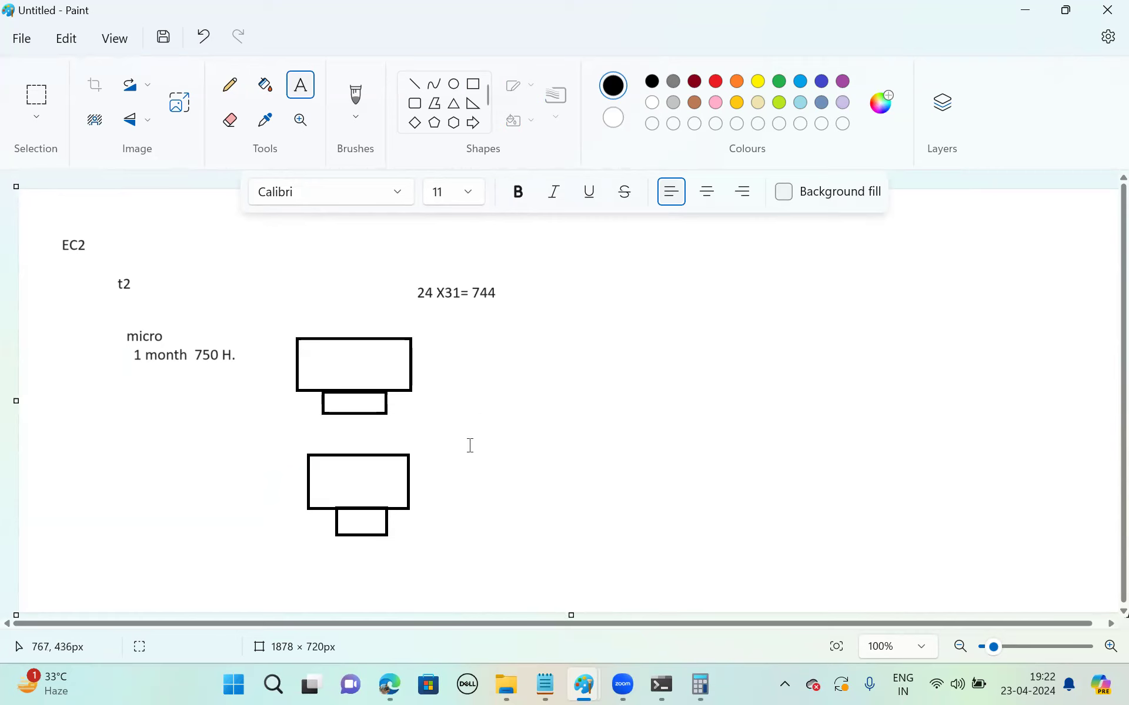
- Draw two straight lines fanning out from the right side of the upper computer, one rising and one falling
{"action": "left_click", "coordinate": [415, 88]}
{"action": "left_click_drag", "start_coordinate": [416, 351], "coordinate": [596, 321]}
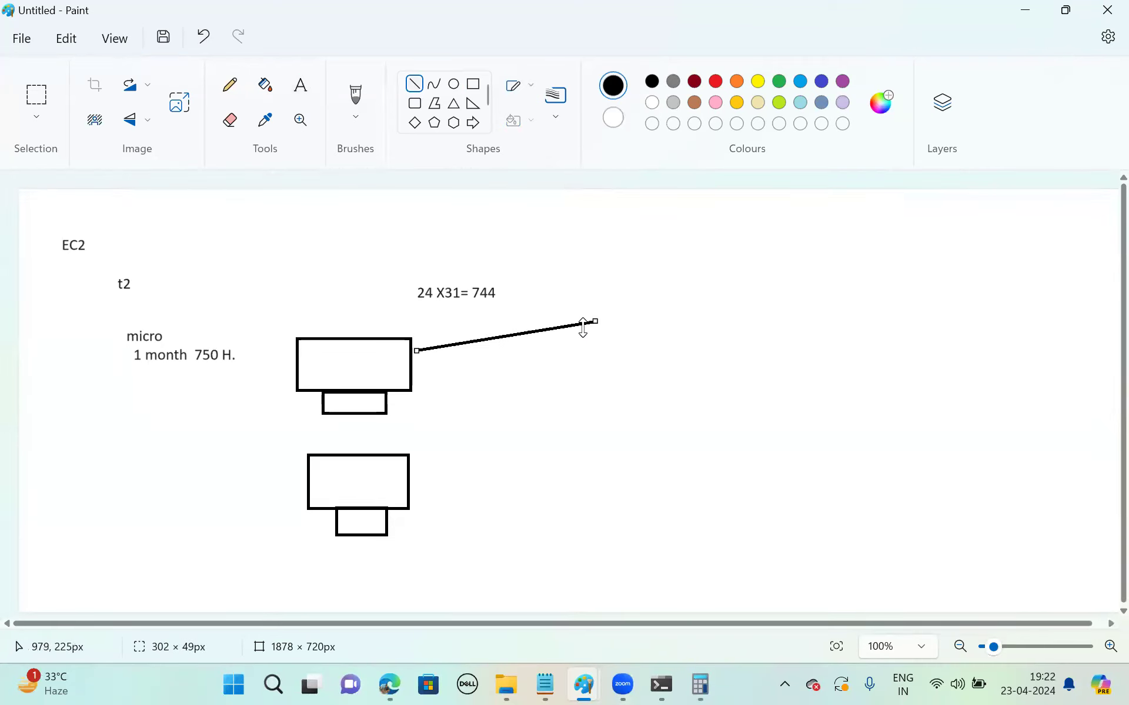
{"action": "left_click_drag", "start_coordinate": [600, 390], "coordinate": [416, 353]}
- Label the end of the upper line "stop" and the end of the lower line "start" in size 20 text
{"action": "left_click", "coordinate": [300, 85]}
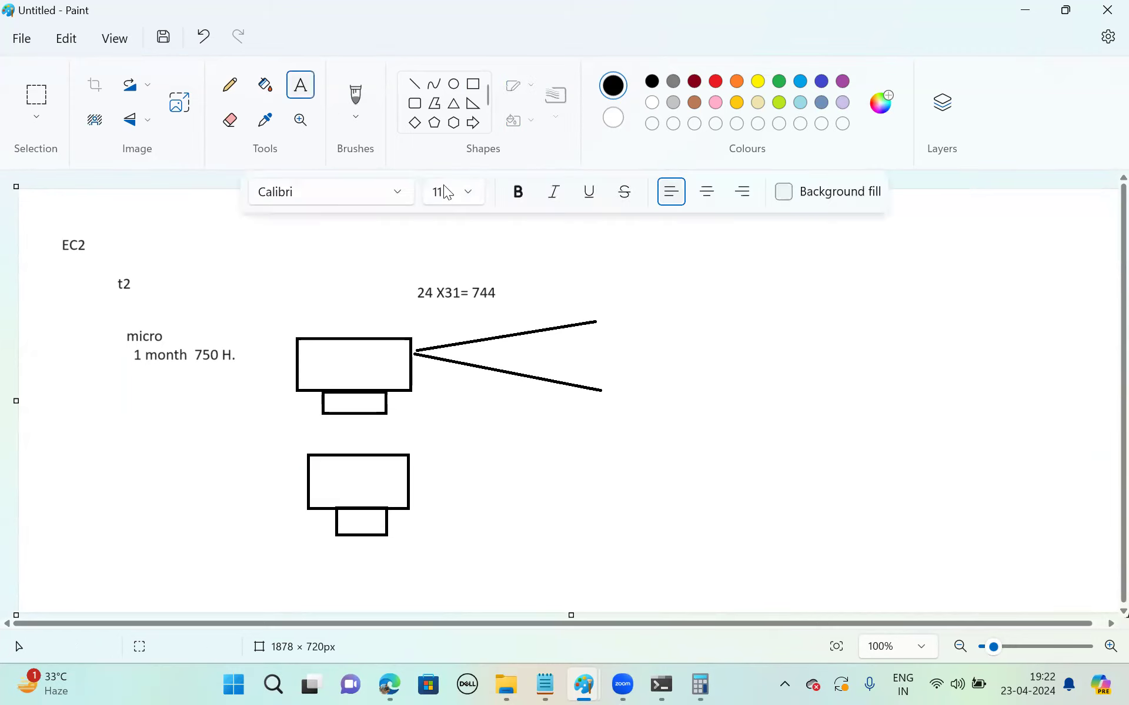
{"action": "left_click_drag", "start_coordinate": [610, 298], "coordinate": [731, 335]}
{"action": "type", "text": "s"}
{"action": "key", "text": "BackSpace"}
{"action": "left_click", "coordinate": [470, 196]}
{"action": "left_click", "coordinate": [440, 486]}
{"action": "type", "text": "stop"}
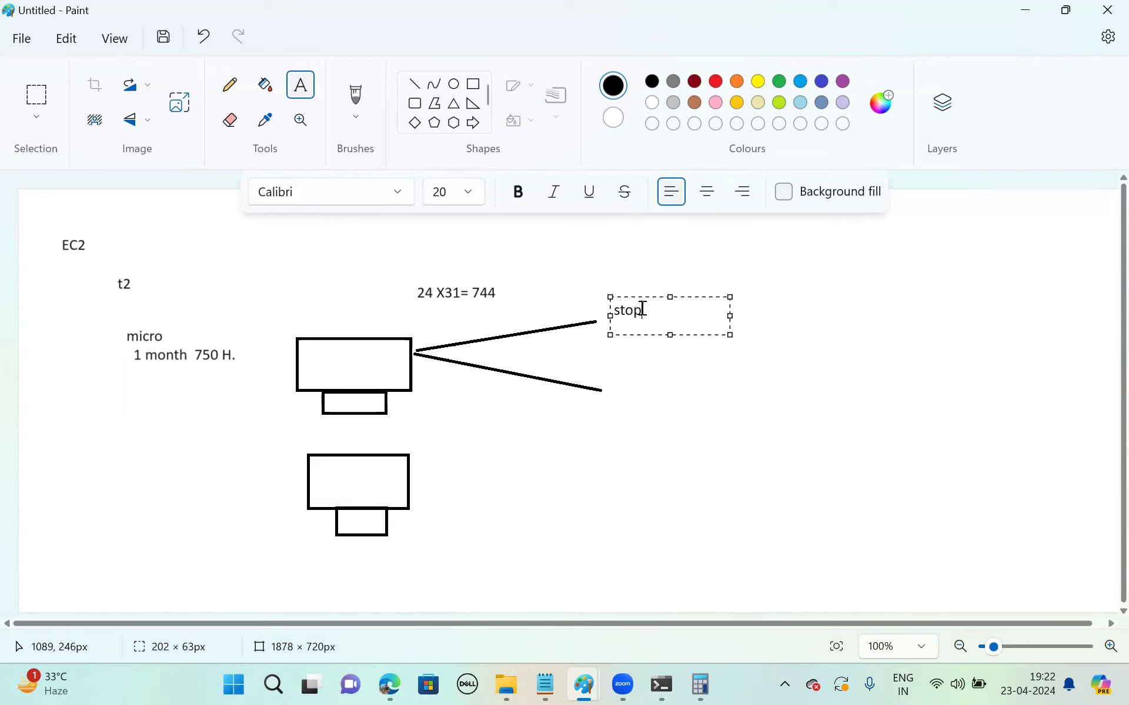
{"action": "left_click_drag", "start_coordinate": [612, 376], "coordinate": [754, 436]}
{"action": "type", "text": "s"}
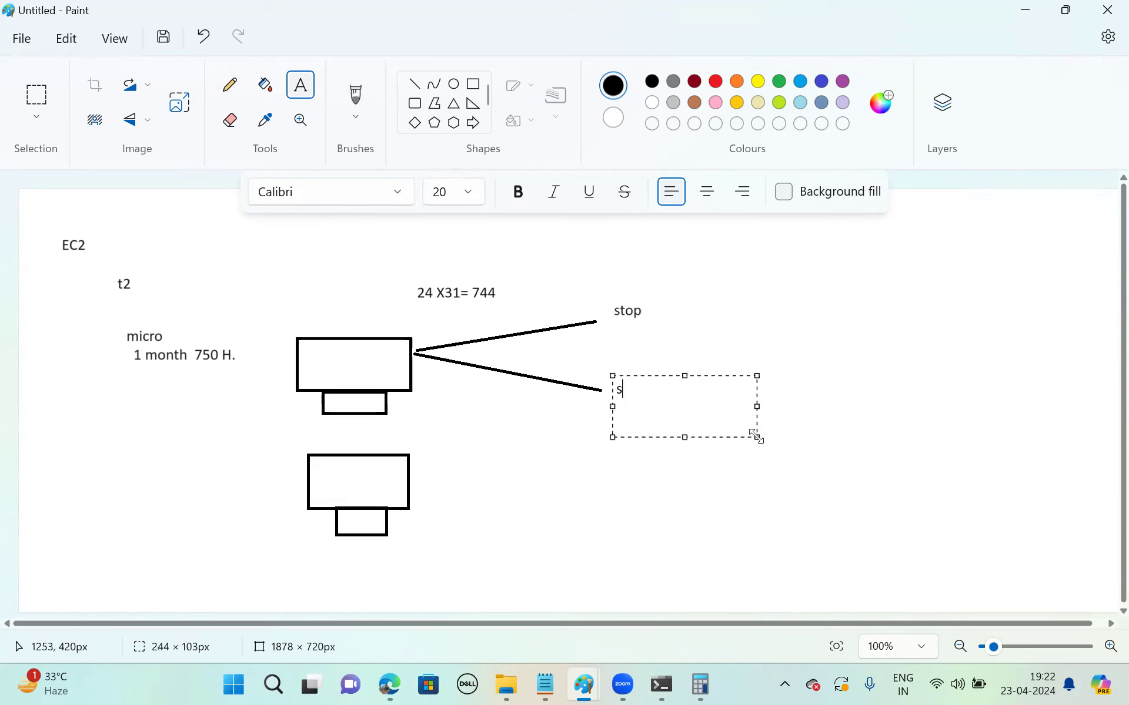
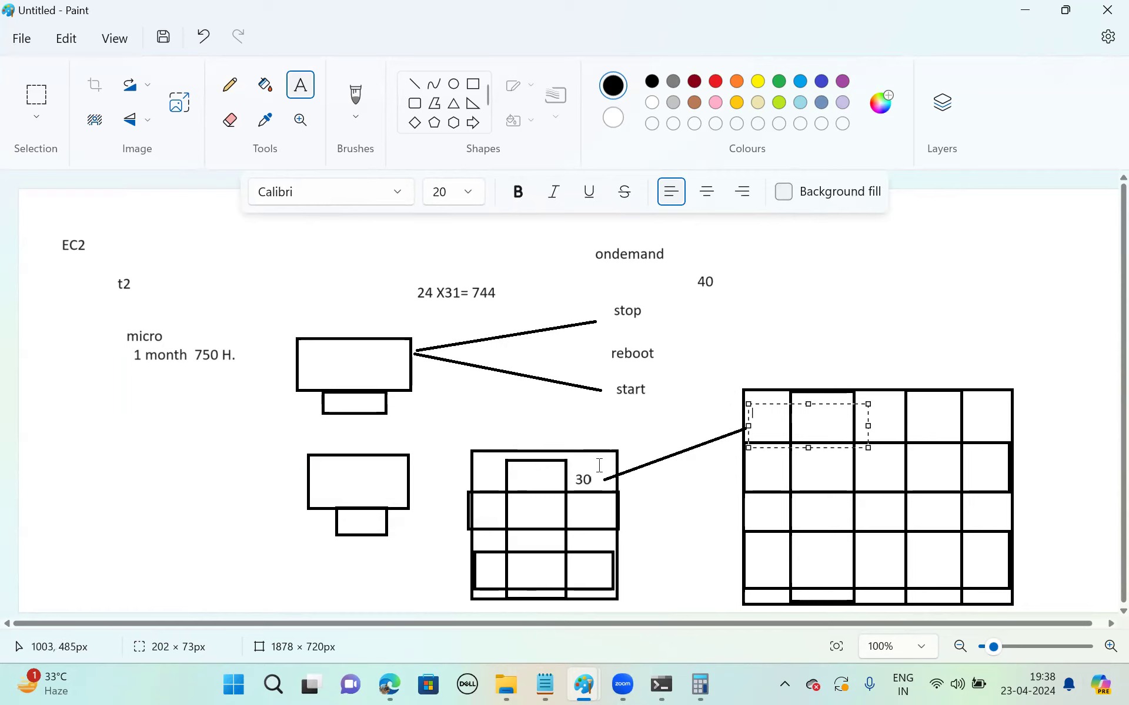
- Switch to the AWS Pricing Calculator's Amazon EC2 estimate and view the t2 instance table
{"action": "left_click_drag", "start_coordinate": [572, 456], "coordinate": [604, 484]}
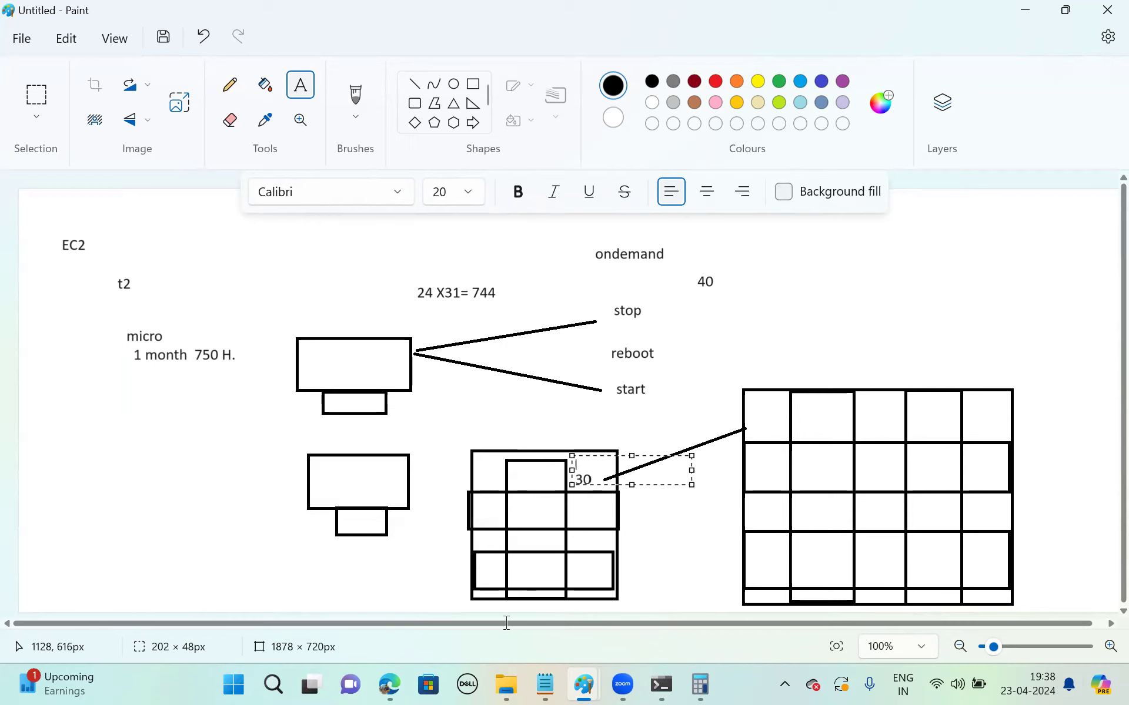
{"action": "mouse_move", "coordinate": [389, 684]}
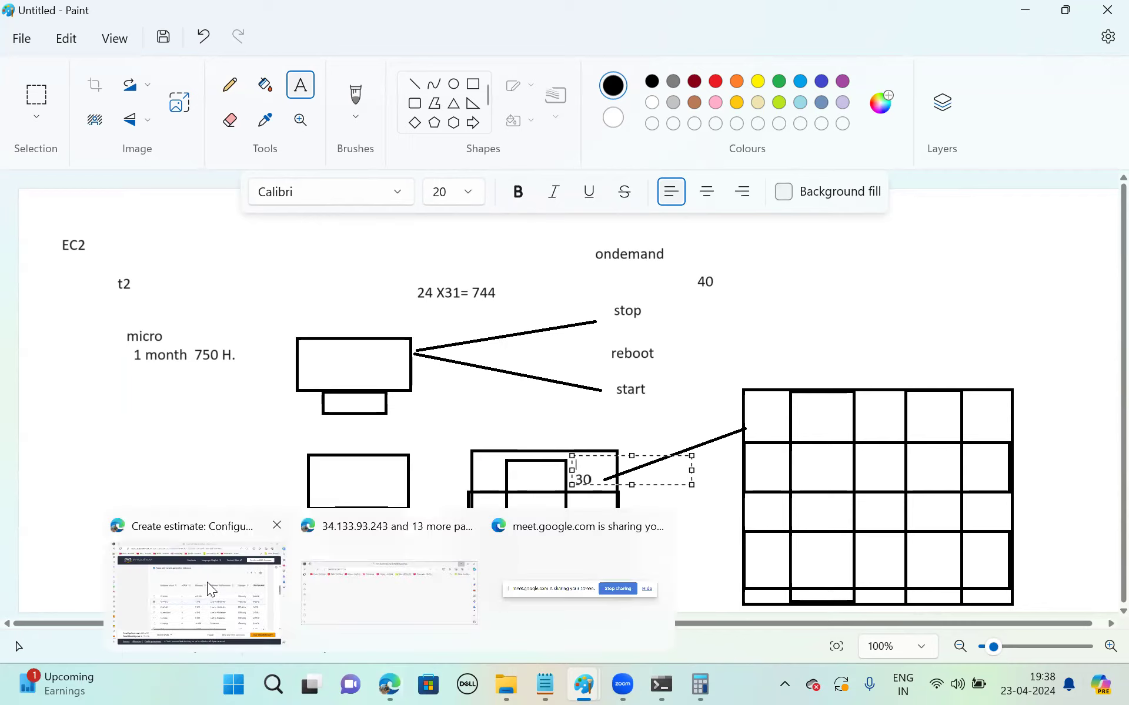
{"action": "left_click", "coordinate": [203, 583]}
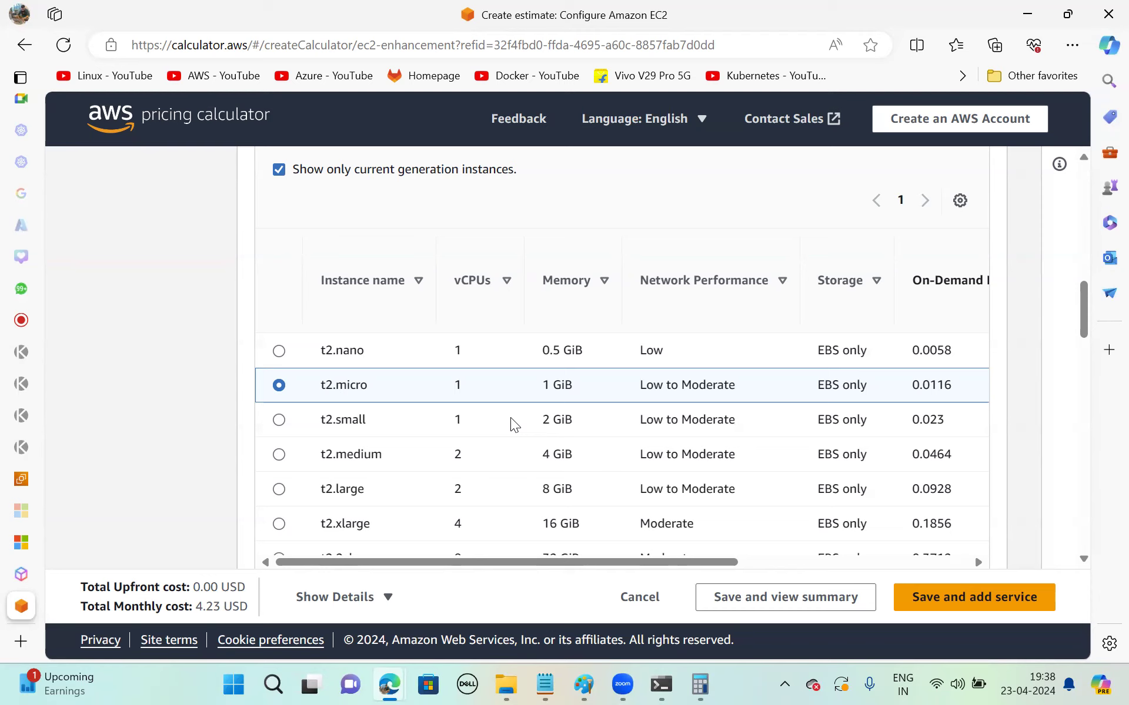
{"action": "mouse_move", "coordinate": [588, 685]}
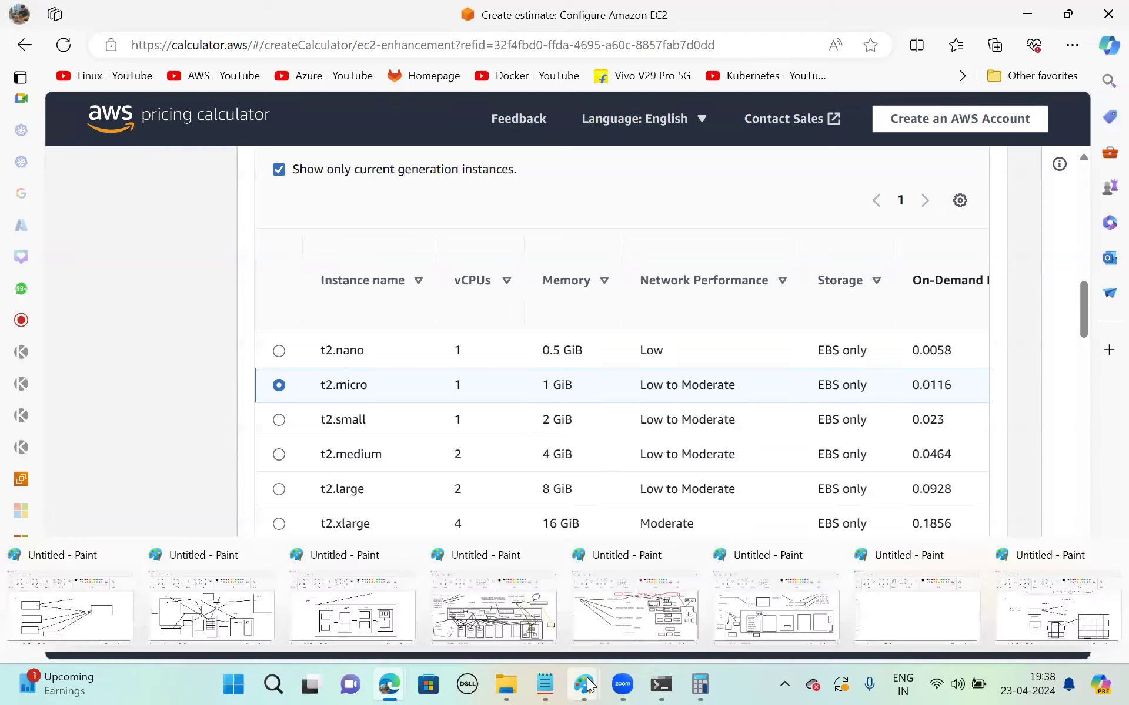
- Switch to the Paint sketch showing the EC2 instance states and monthly hours
{"action": "right_click", "coordinate": [1054, 605]}
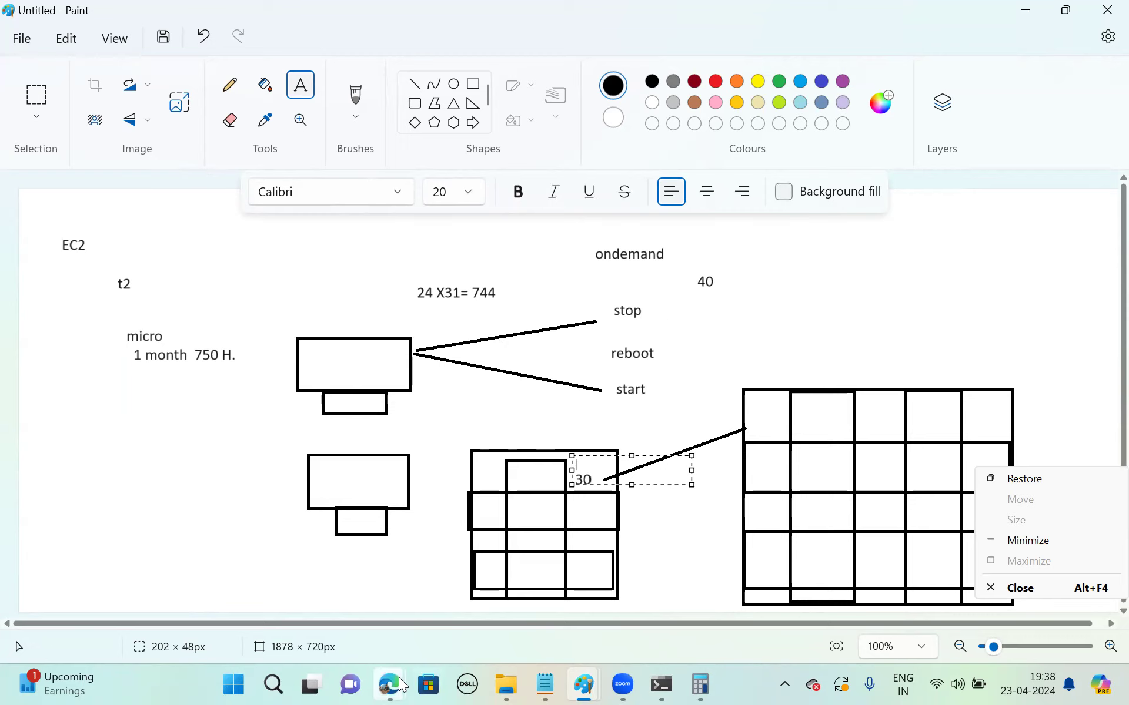
{"action": "mouse_move", "coordinate": [374, 670]}
{"action": "key", "text": "Escape"}
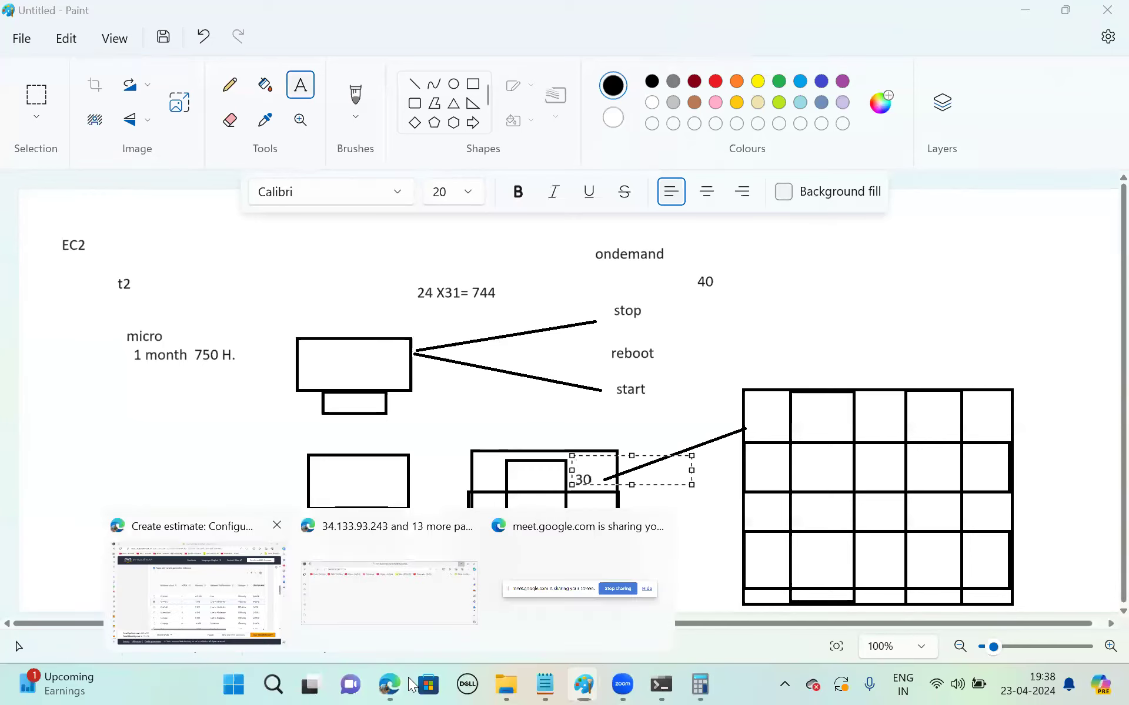
- Return to the browser and check the EC2 On-Demand pricing page before going back to the pricing calculator's Amazon EC2 estimate
{"action": "left_click", "coordinate": [194, 582]}
{"action": "left_click", "coordinate": [21, 576]}
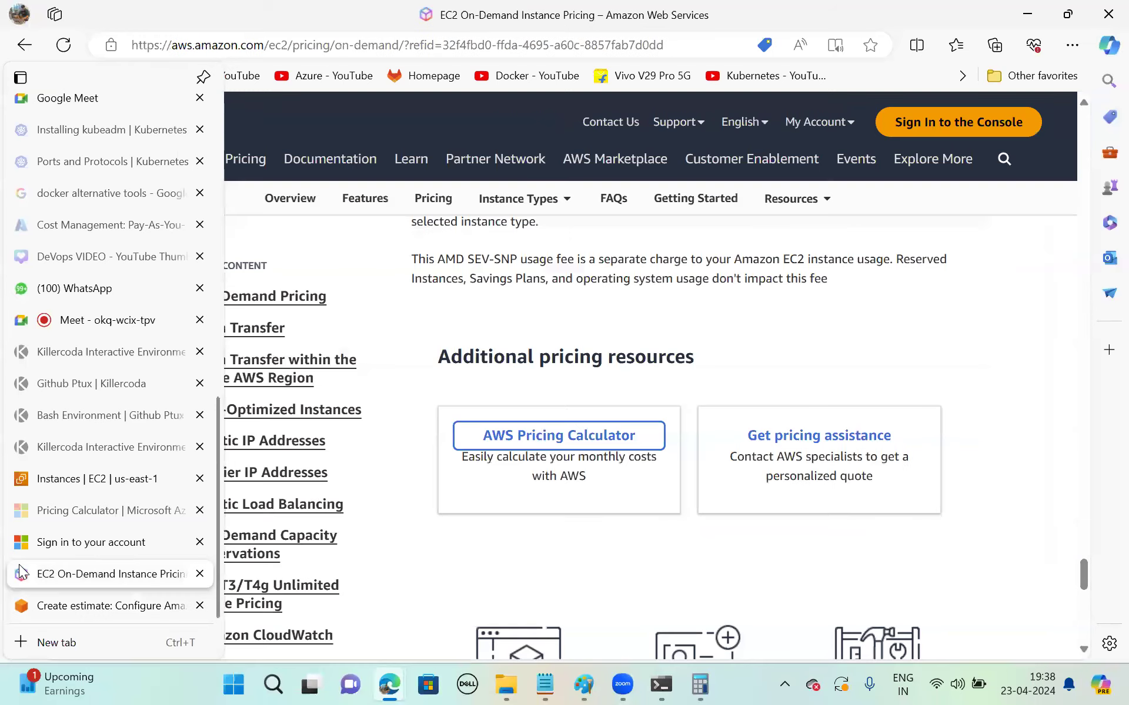
{"action": "scroll", "coordinate": [94, 603], "scroll_direction": "down", "scroll_amount": 3}
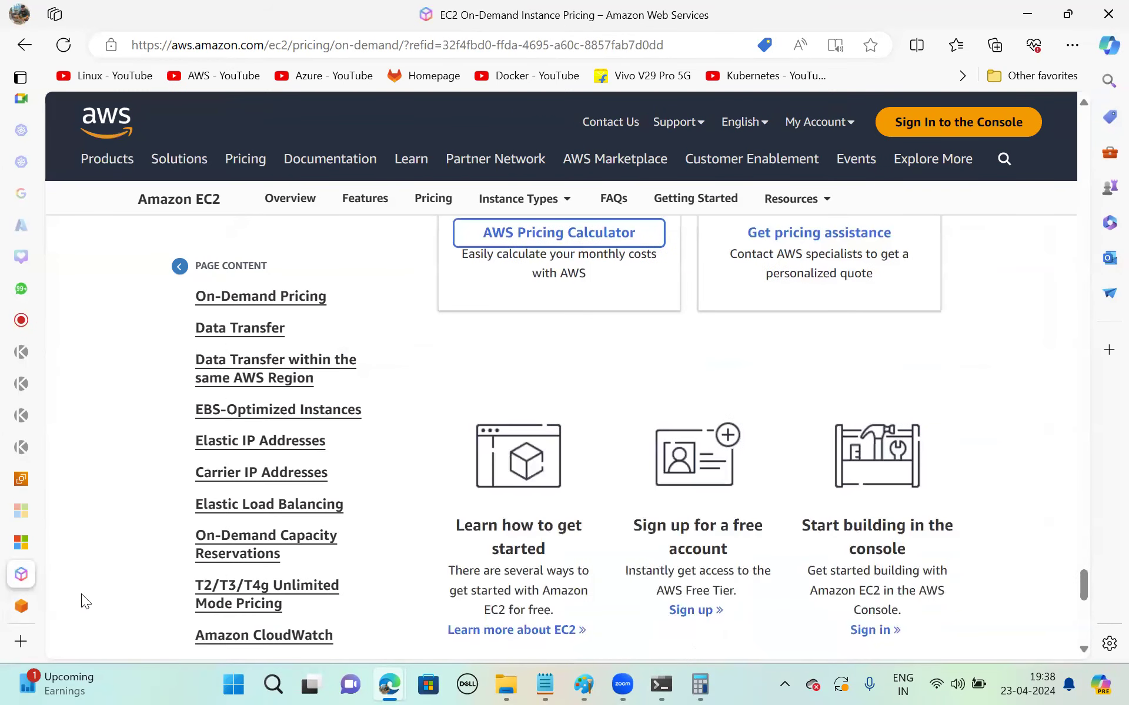
{"action": "mouse_move", "coordinate": [19, 610]}
{"action": "left_click", "coordinate": [71, 606]}
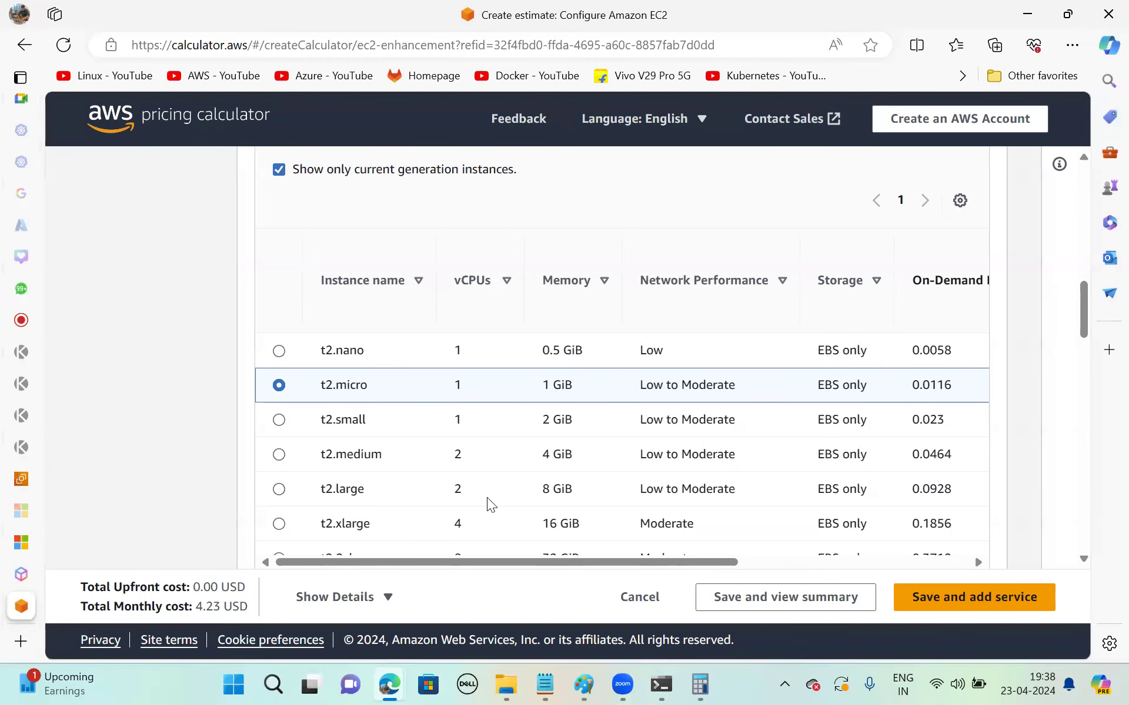
- Select On-Demand as the payment option for the t2.micro Linux instance
{"action": "scroll", "coordinate": [486, 498], "scroll_direction": "down", "scroll_amount": 2}
{"action": "scroll", "coordinate": [487, 497], "scroll_direction": "up", "scroll_amount": 4}
{"action": "scroll", "coordinate": [487, 498], "scroll_direction": "up", "scroll_amount": 2}
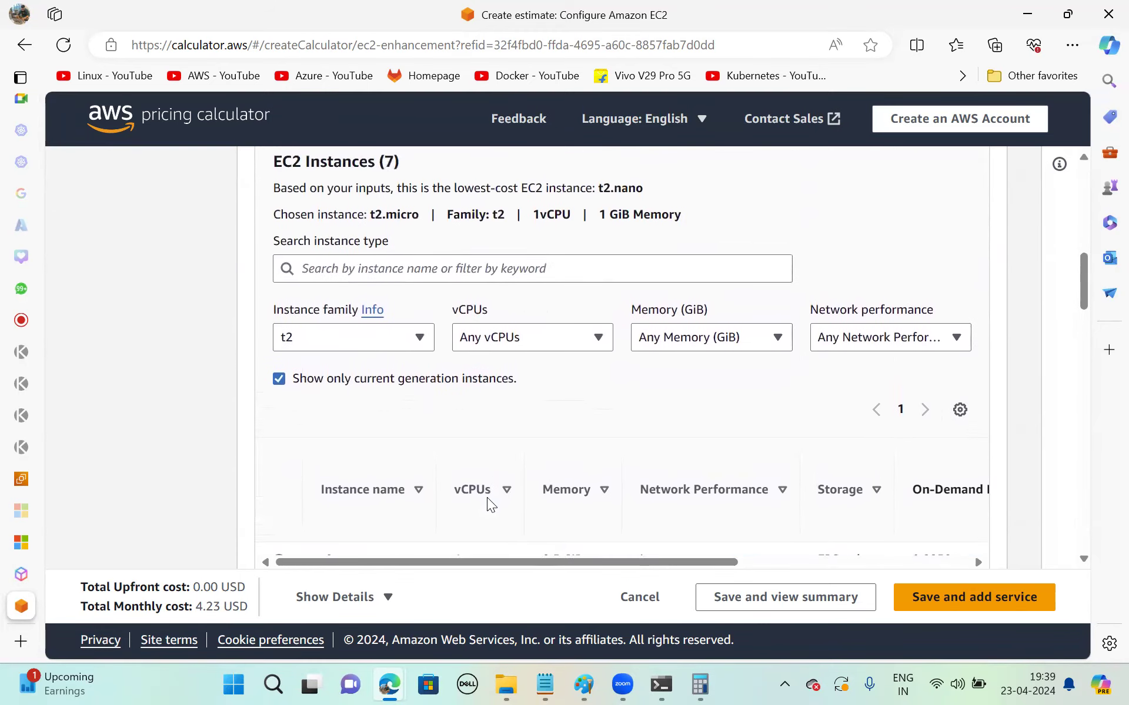
{"action": "scroll", "coordinate": [487, 498], "scroll_direction": "down", "scroll_amount": 8}
{"action": "scroll", "coordinate": [486, 497], "scroll_direction": "down", "scroll_amount": 2}
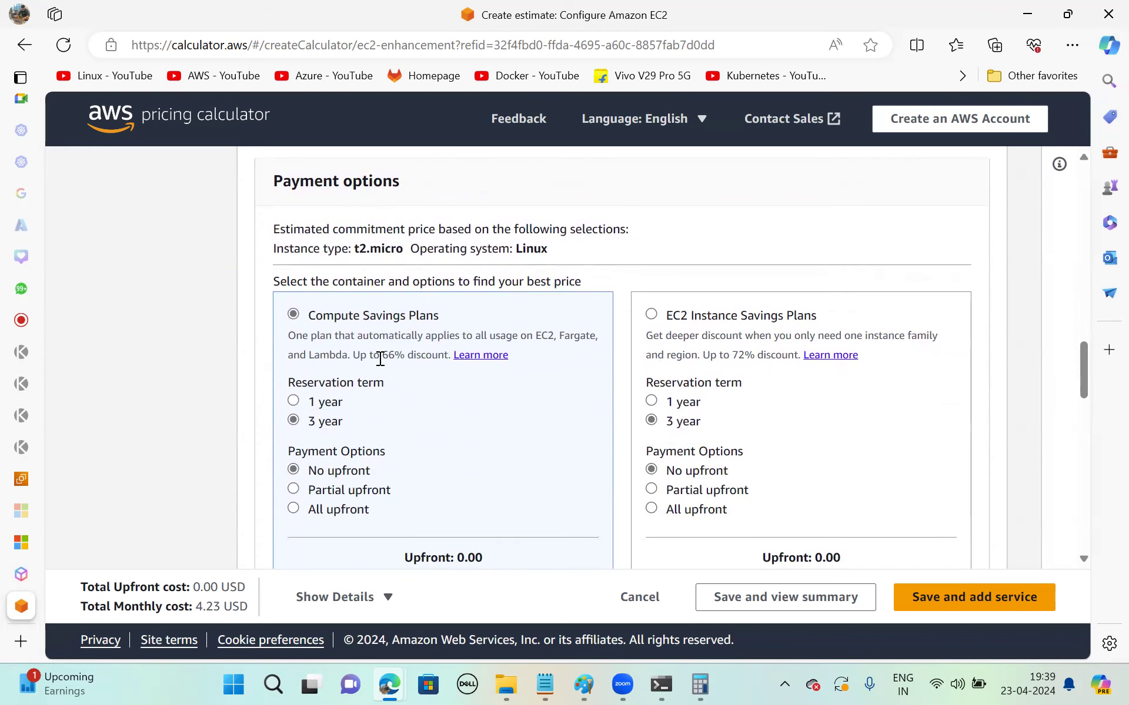
{"action": "scroll", "coordinate": [480, 440], "scroll_direction": "down", "scroll_amount": 2}
{"action": "scroll", "coordinate": [480, 440], "scroll_direction": "down", "scroll_amount": 2}
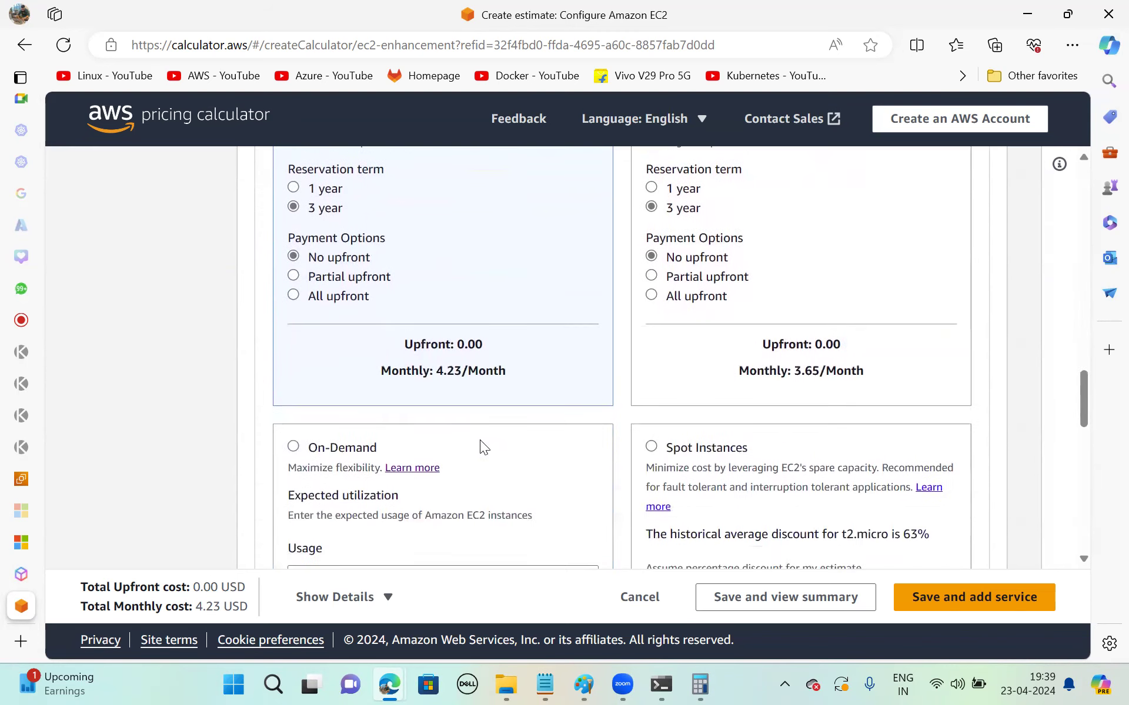
{"action": "scroll", "coordinate": [480, 440], "scroll_direction": "down", "scroll_amount": 1}
{"action": "left_click", "coordinate": [294, 375]}
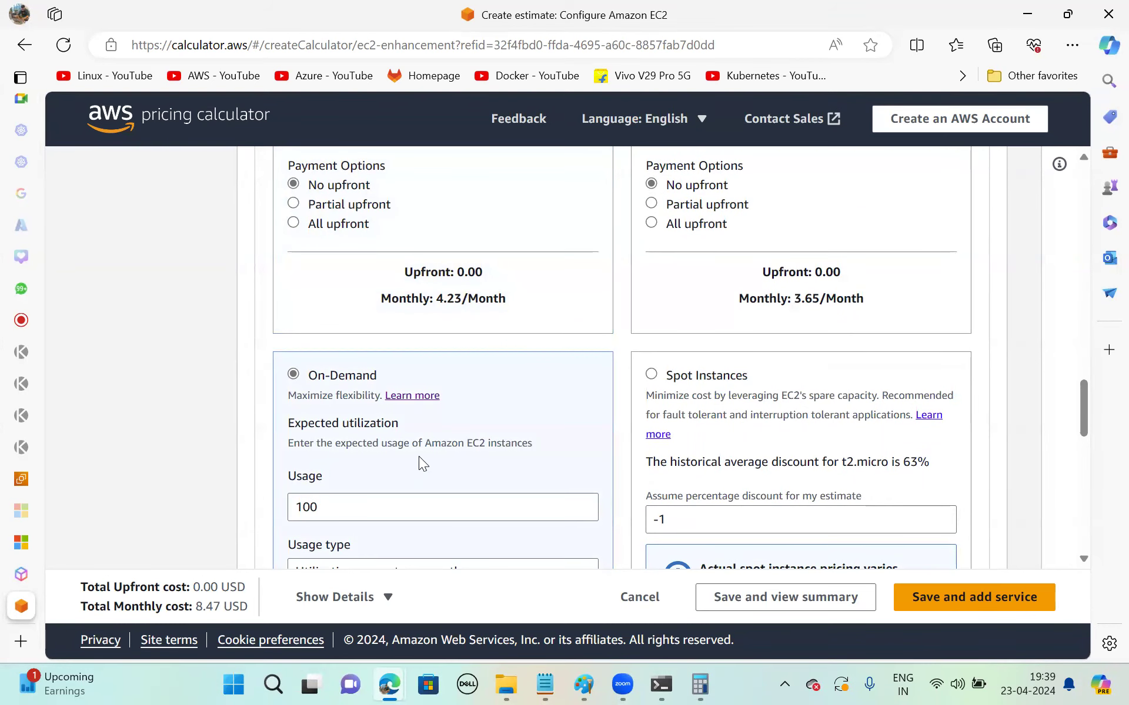
- Compare the payment options and set the Compute Savings Plans reservation term to 1 year
{"action": "scroll", "coordinate": [512, 453], "scroll_direction": "up", "scroll_amount": 2}
{"action": "scroll", "coordinate": [511, 453], "scroll_direction": "up", "scroll_amount": 1}
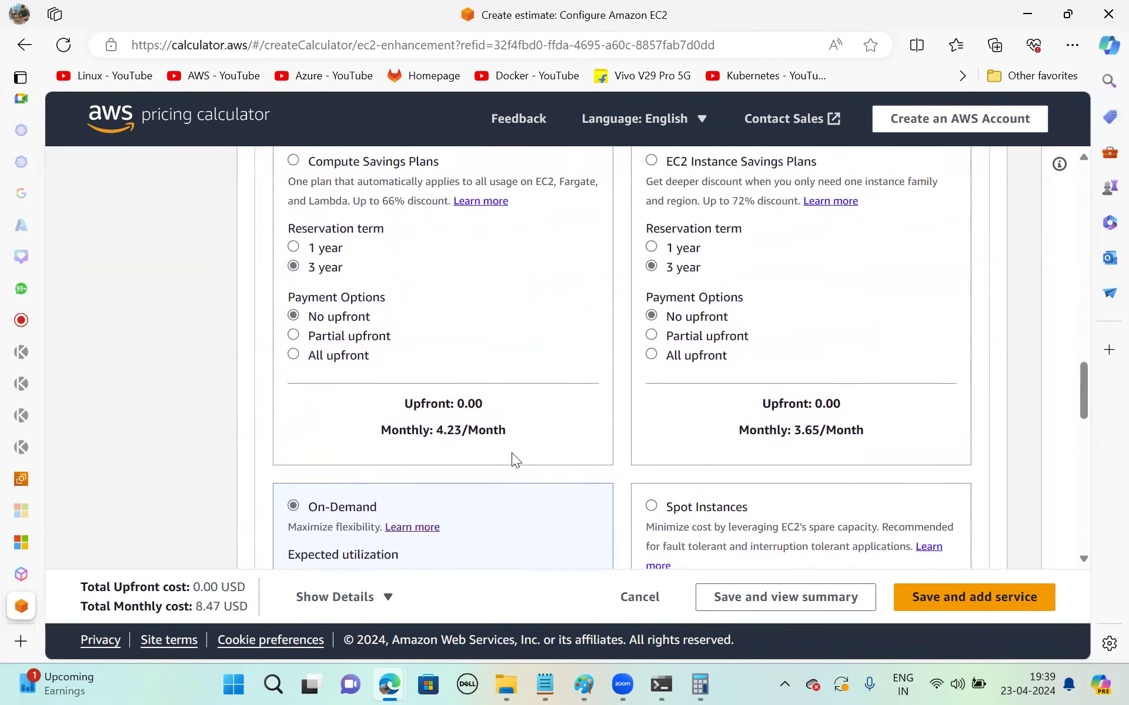
{"action": "scroll", "coordinate": [511, 453], "scroll_direction": "down", "scroll_amount": 5}
{"action": "scroll", "coordinate": [511, 453], "scroll_direction": "down", "scroll_amount": 6}
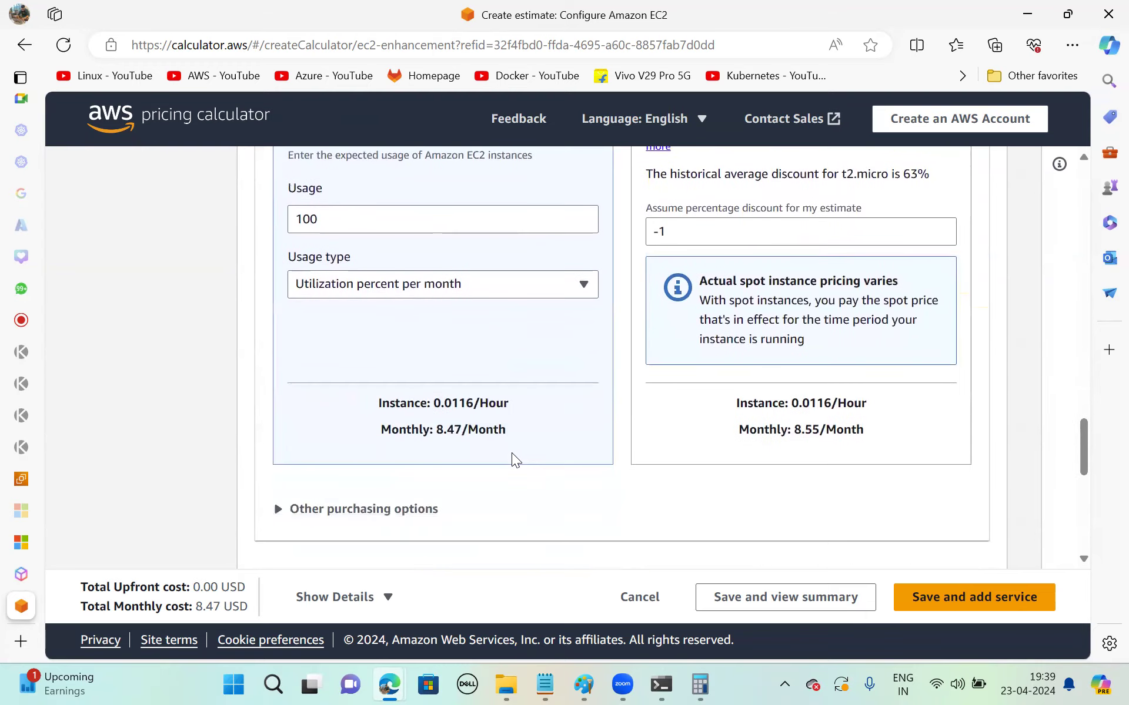
{"action": "scroll", "coordinate": [511, 453], "scroll_direction": "up", "scroll_amount": 5}
{"action": "scroll", "coordinate": [511, 460], "scroll_direction": "up", "scroll_amount": 8}
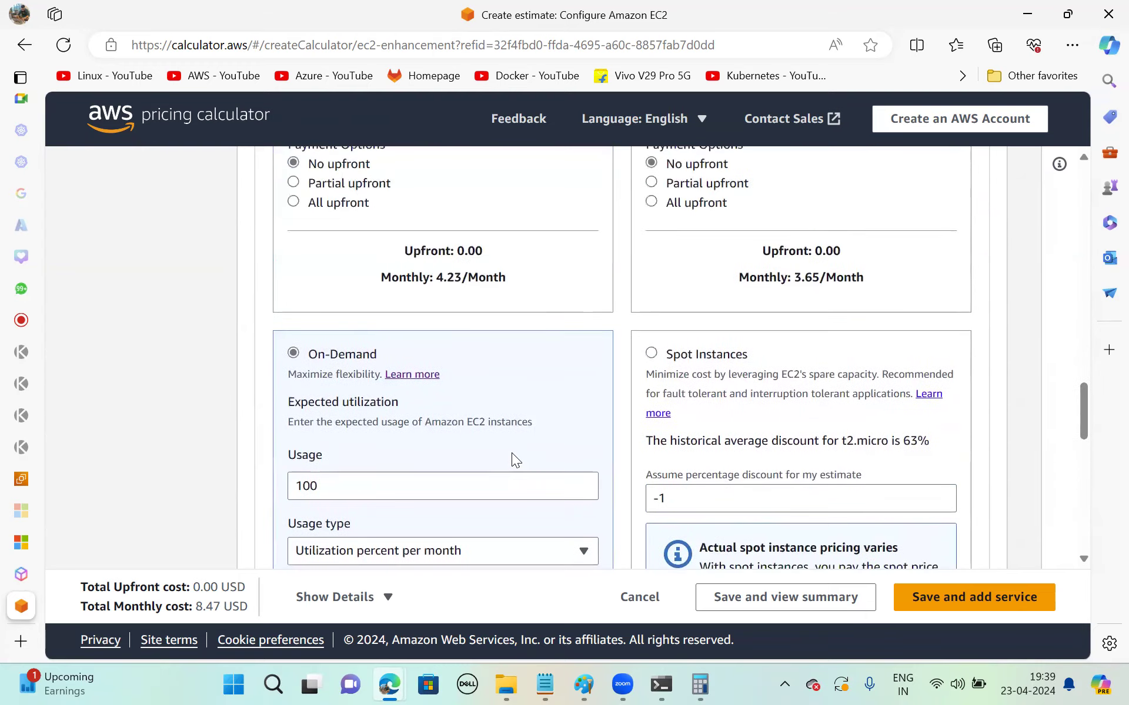
{"action": "scroll", "coordinate": [511, 454], "scroll_direction": "down", "scroll_amount": 1}
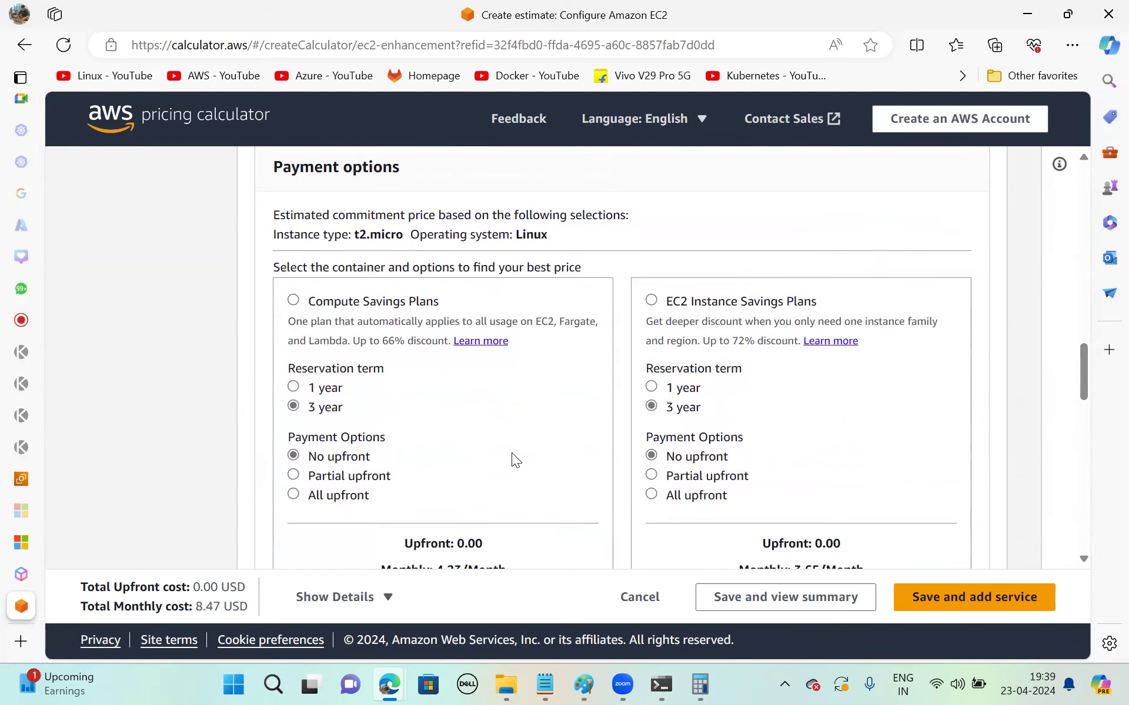
{"action": "left_click", "coordinate": [293, 388]}
{"action": "scroll", "coordinate": [450, 440], "scroll_direction": "down", "scroll_amount": 4}
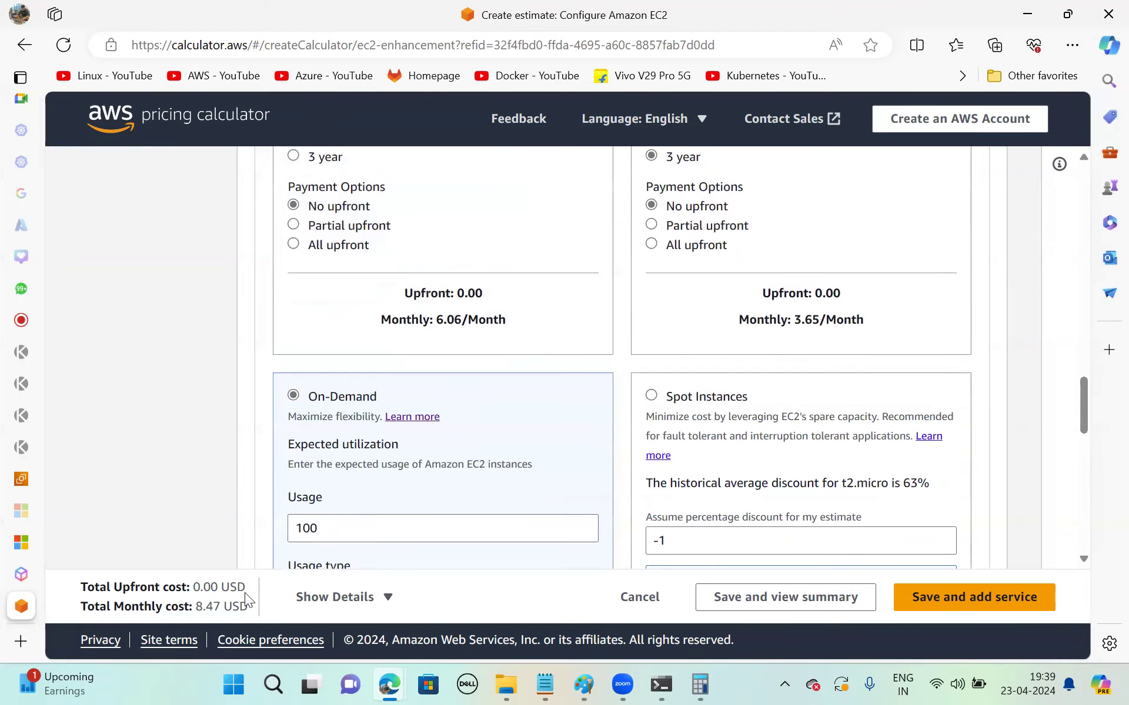
- Switch the Compute Savings Plans reservation term to 3 year and back to 1 year to compare monthly prices
{"action": "scroll", "coordinate": [372, 481], "scroll_direction": "down", "scroll_amount": 2}
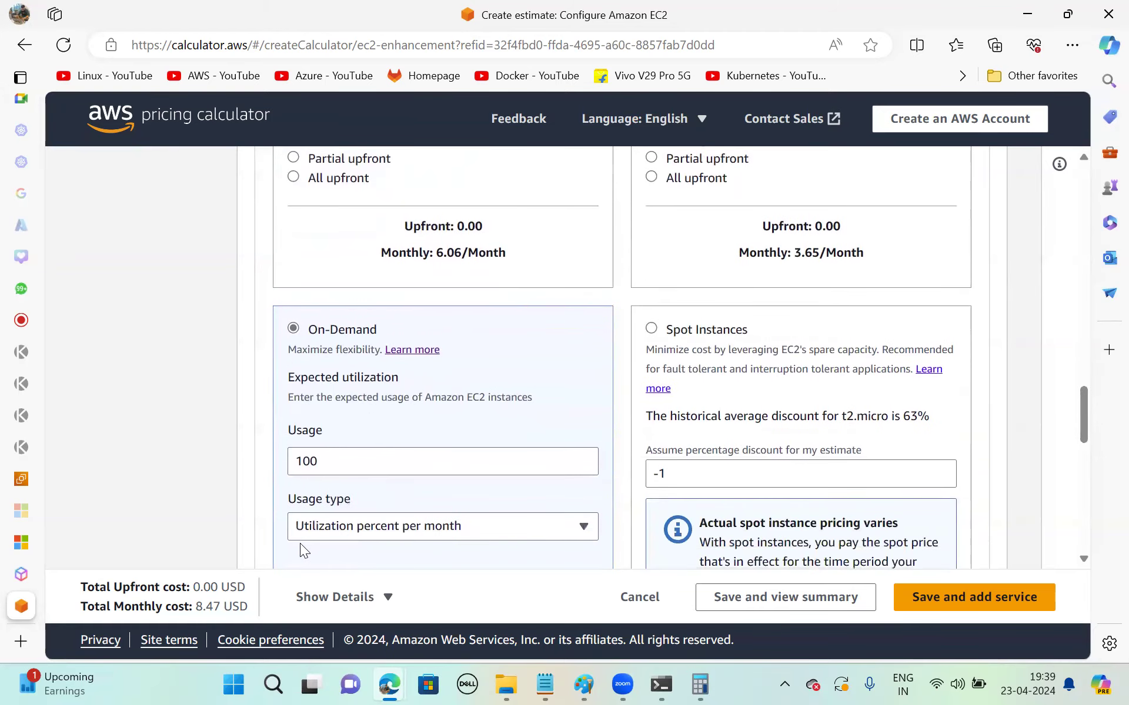
{"action": "scroll", "coordinate": [366, 448], "scroll_direction": "up", "scroll_amount": 3}
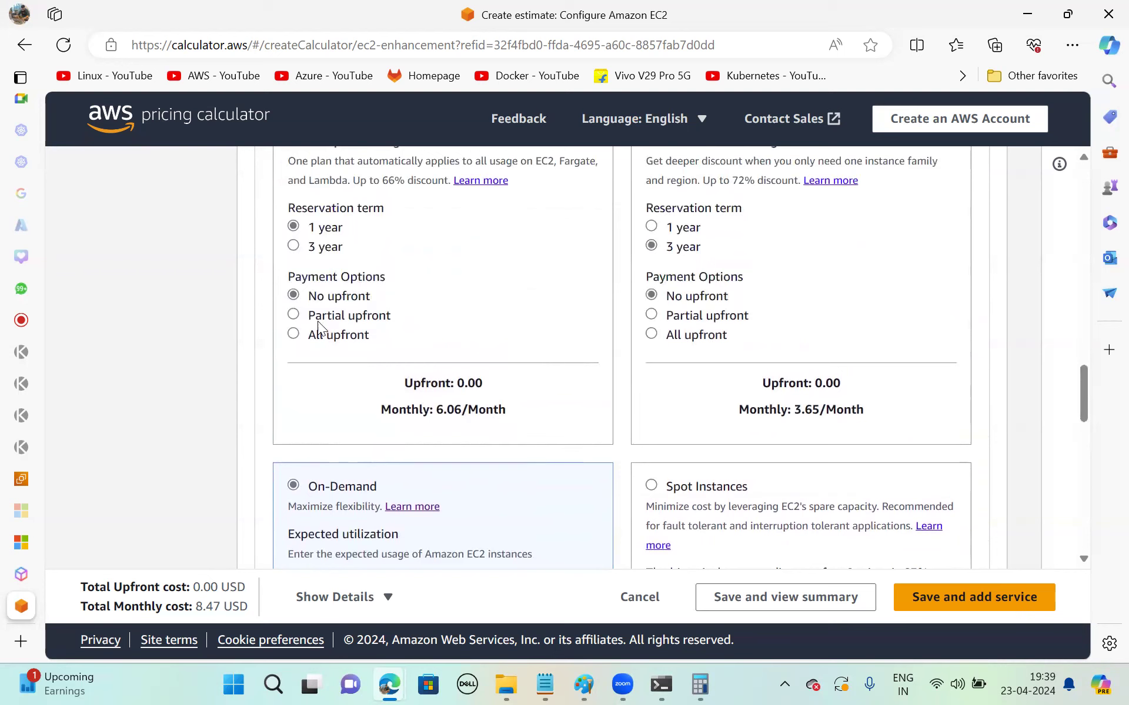
{"action": "scroll", "coordinate": [303, 259], "scroll_direction": "up", "scroll_amount": 1}
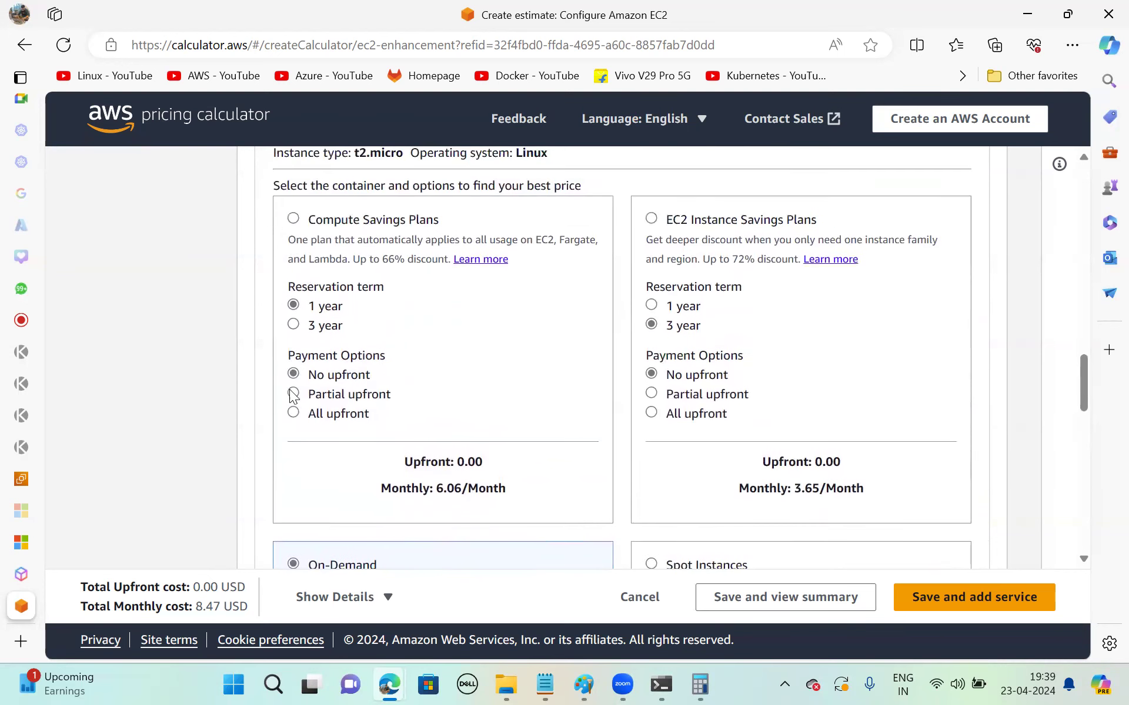
{"action": "left_click", "coordinate": [294, 325]}
{"action": "left_click", "coordinate": [293, 306]}
- Review the On-Demand rate, then make Compute Savings Plans the selected payment option
{"action": "scroll", "coordinate": [394, 401], "scroll_direction": "down", "scroll_amount": 3}
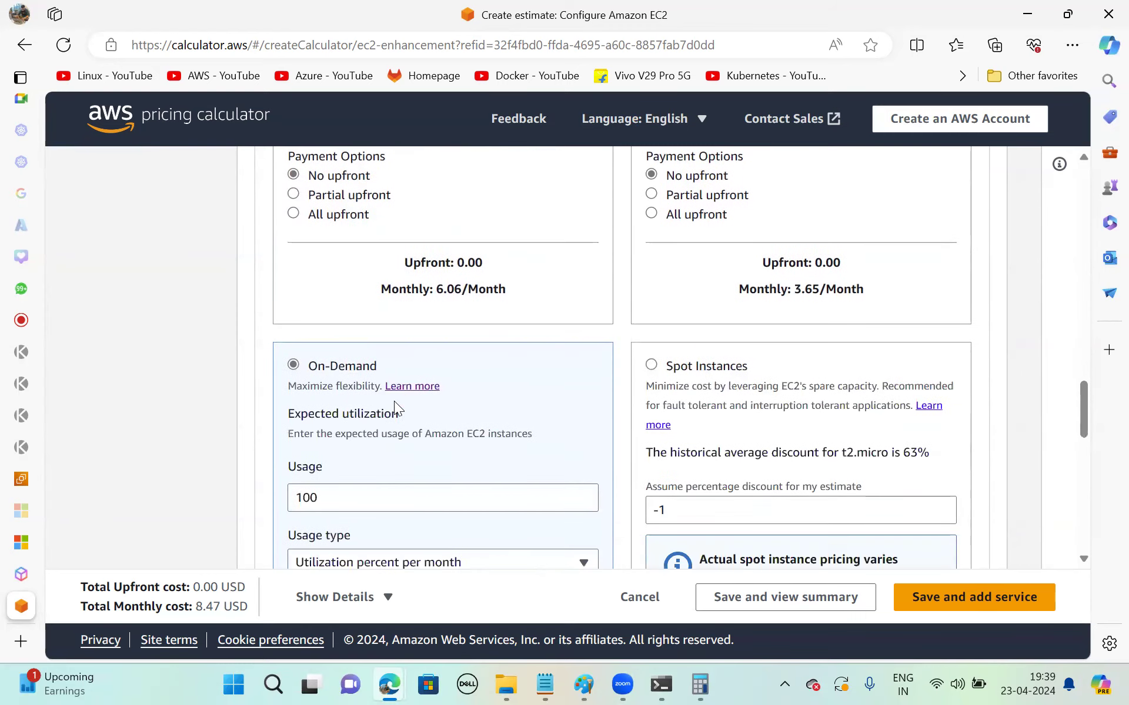
{"action": "scroll", "coordinate": [394, 401], "scroll_direction": "down", "scroll_amount": 2}
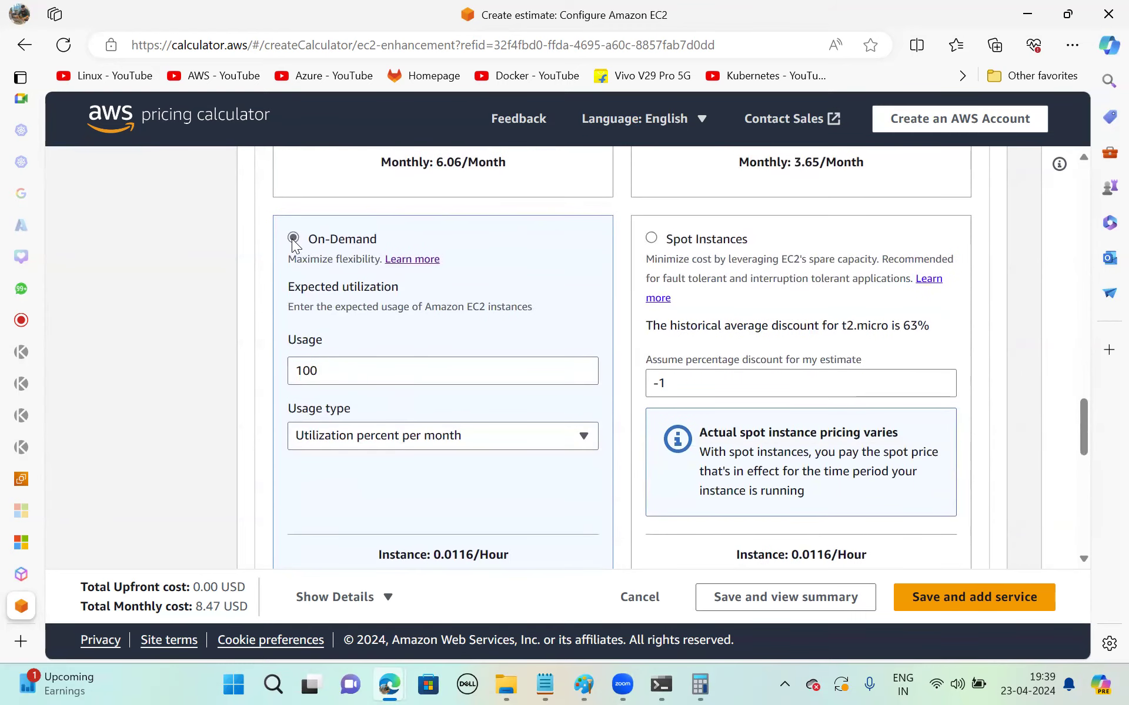
{"action": "scroll", "coordinate": [428, 429], "scroll_direction": "down", "scroll_amount": 3}
{"action": "scroll", "coordinate": [429, 435], "scroll_direction": "up", "scroll_amount": 8}
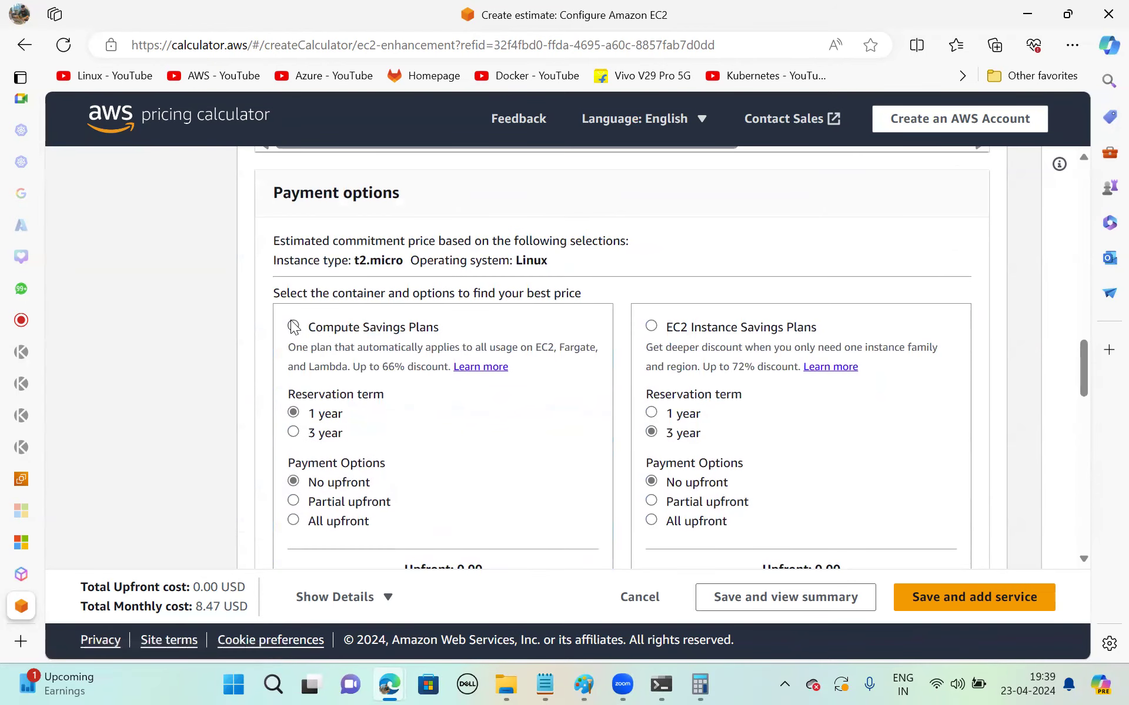
{"action": "left_click", "coordinate": [356, 367]}
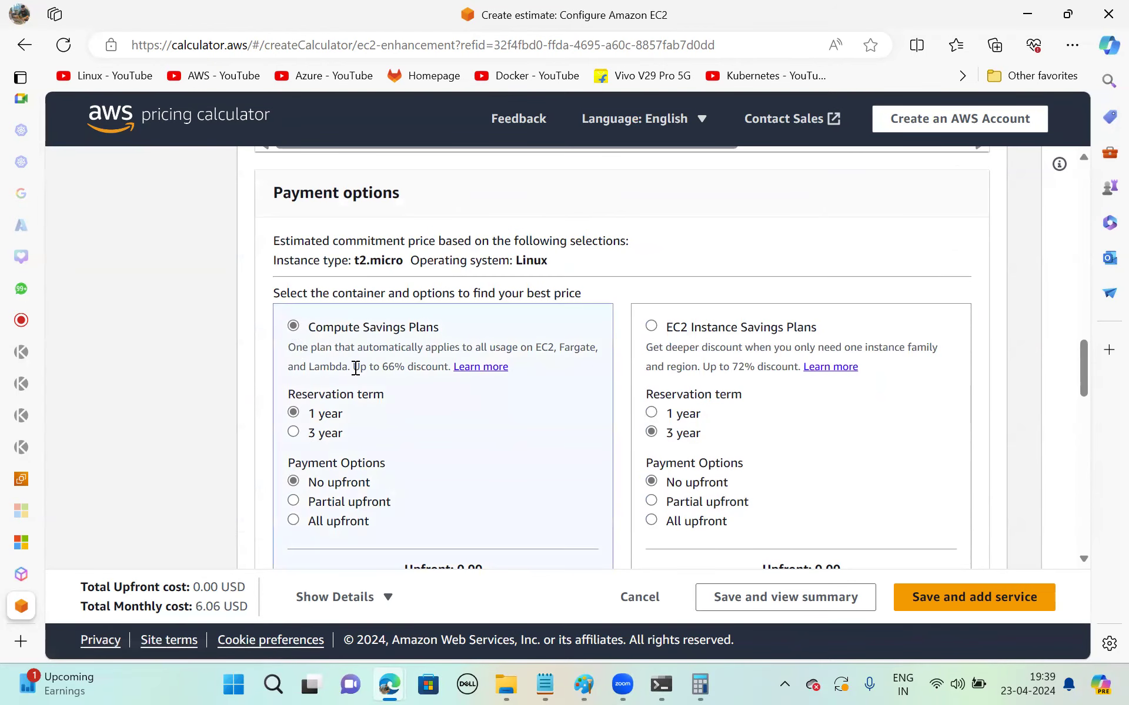
- Set the Compute Savings Plans reservation term to 3 year with All upfront payment
{"action": "scroll", "coordinate": [374, 454], "scroll_direction": "down", "scroll_amount": 1}
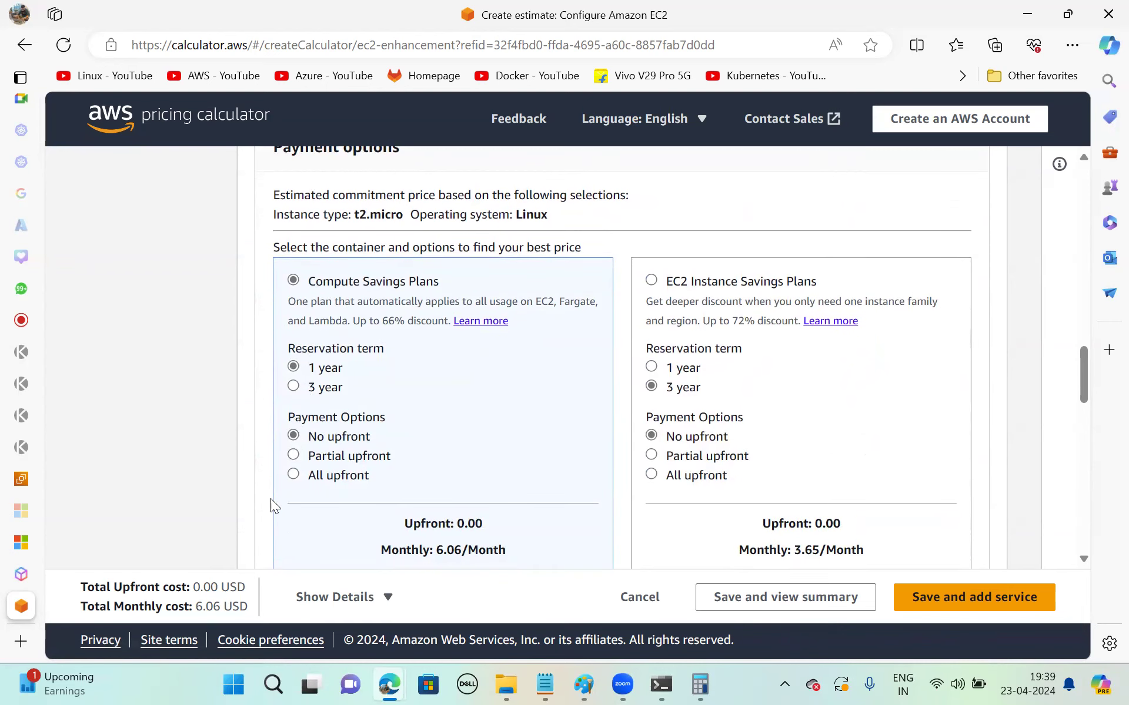
{"action": "left_click", "coordinate": [293, 386]}
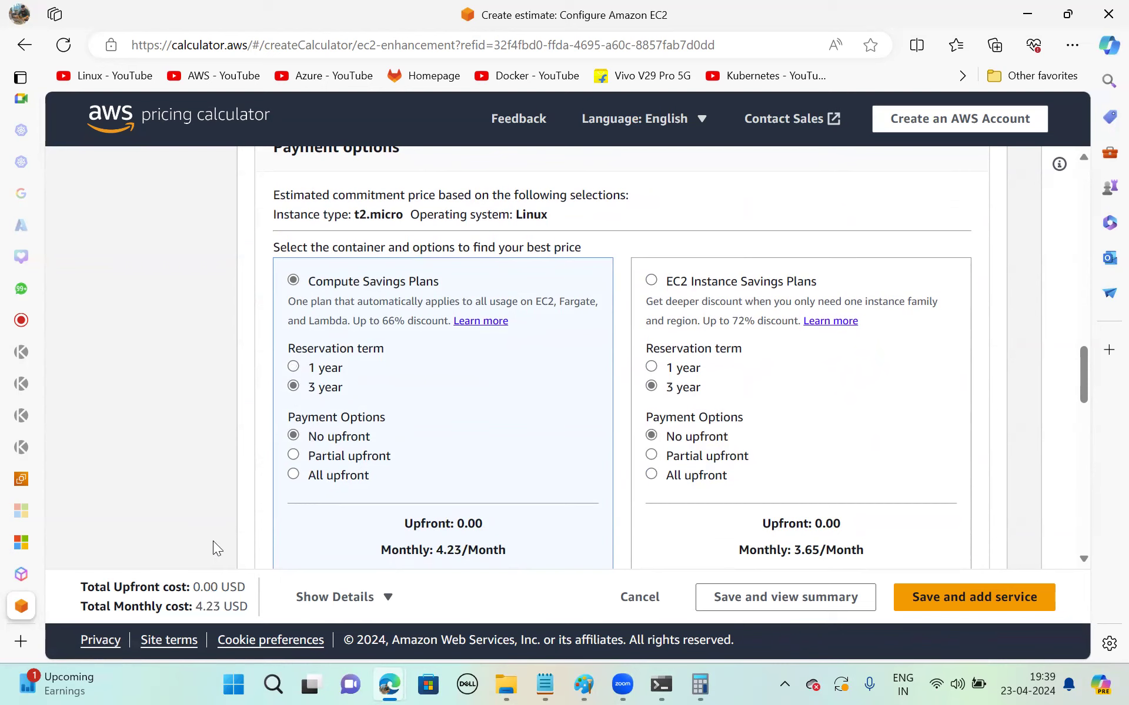
{"action": "left_click", "coordinate": [293, 477]}
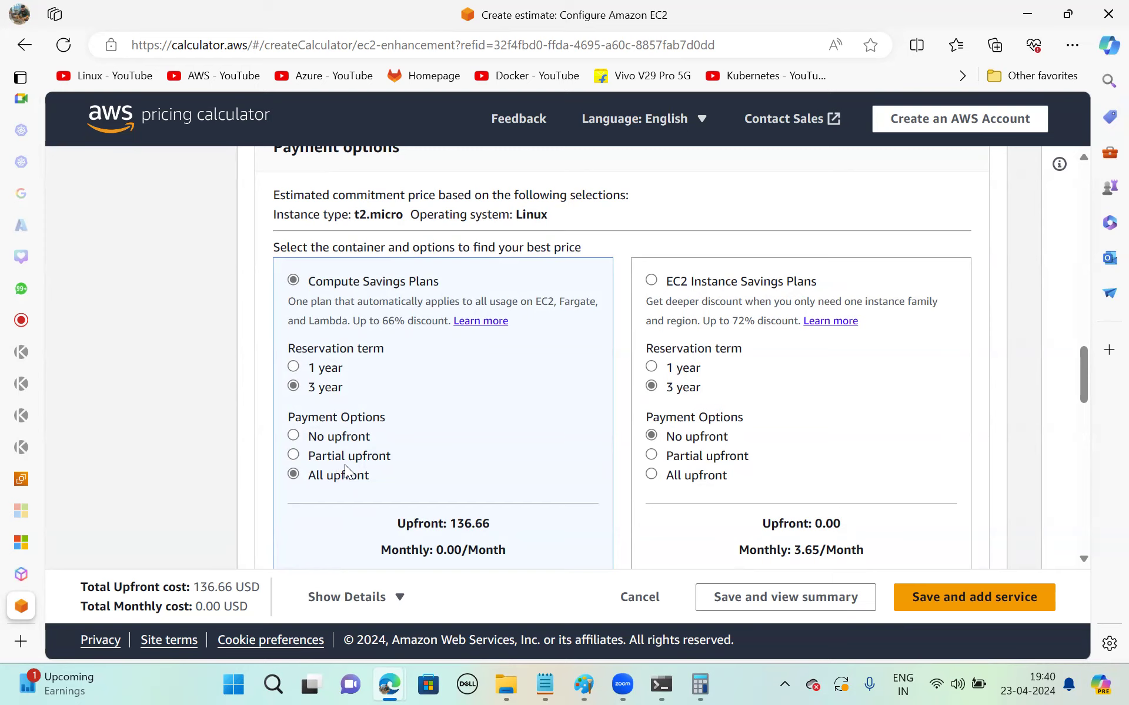
- Select On-Demand for the estimate with the usage type Utilization percent per month, and view its hourly and monthly cost
{"action": "scroll", "coordinate": [345, 471], "scroll_direction": "down", "scroll_amount": 4}
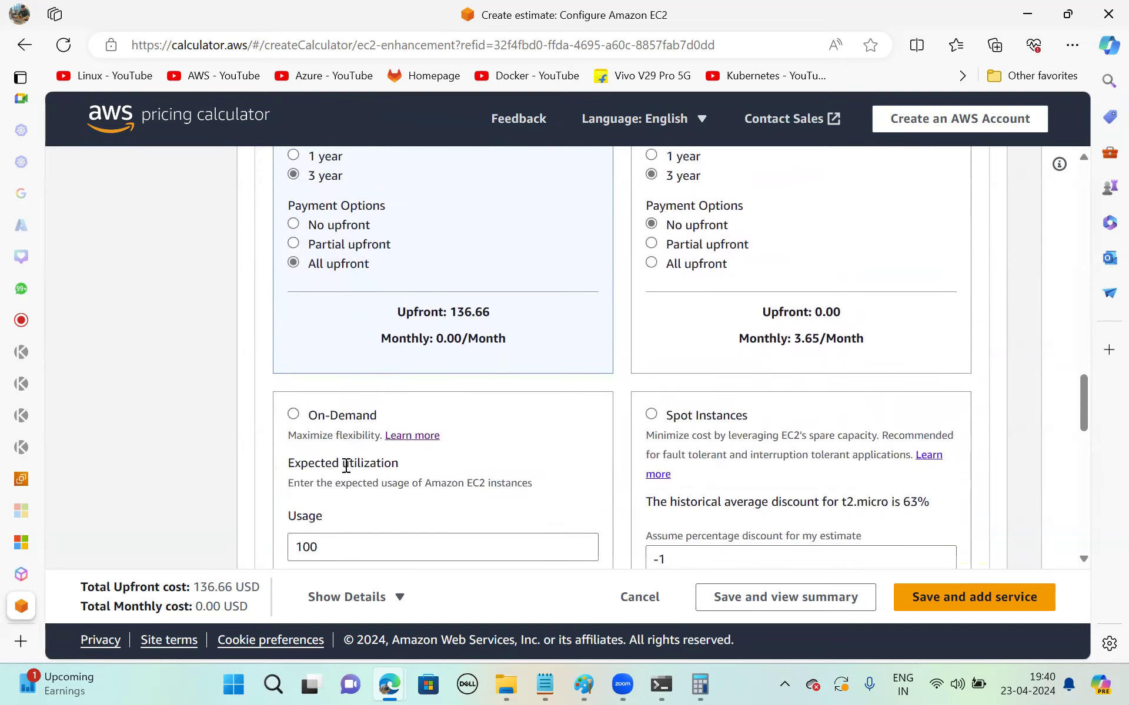
{"action": "scroll", "coordinate": [347, 466], "scroll_direction": "down", "scroll_amount": 1}
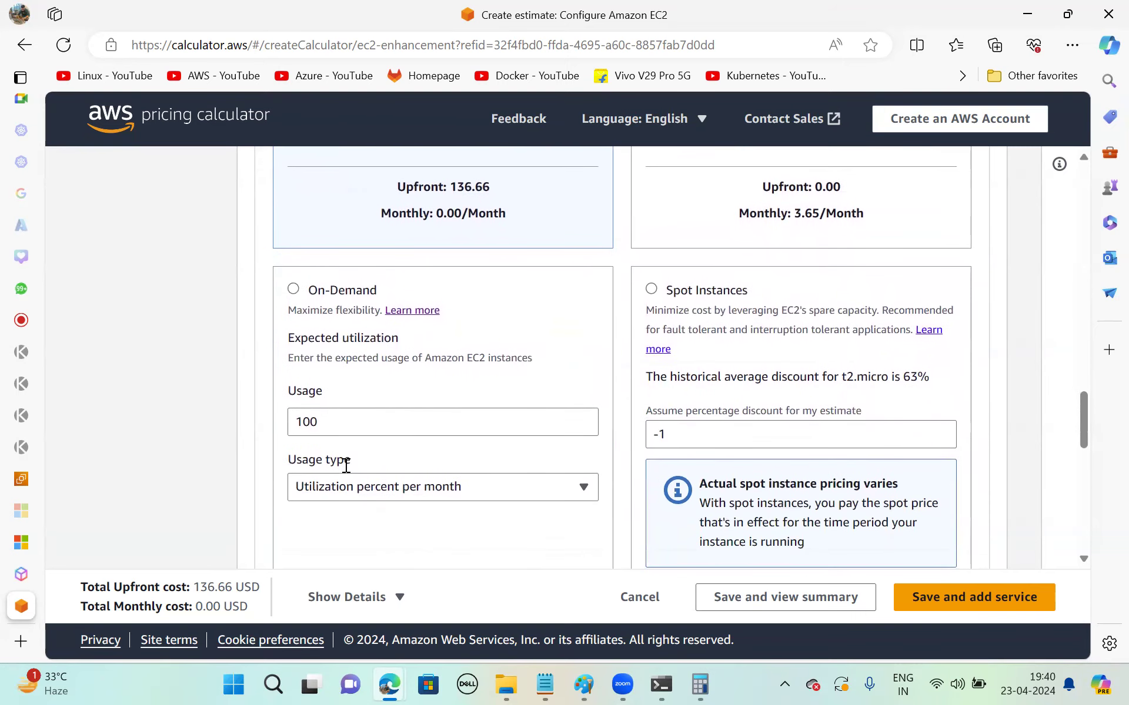
{"action": "left_click", "coordinate": [293, 289]}
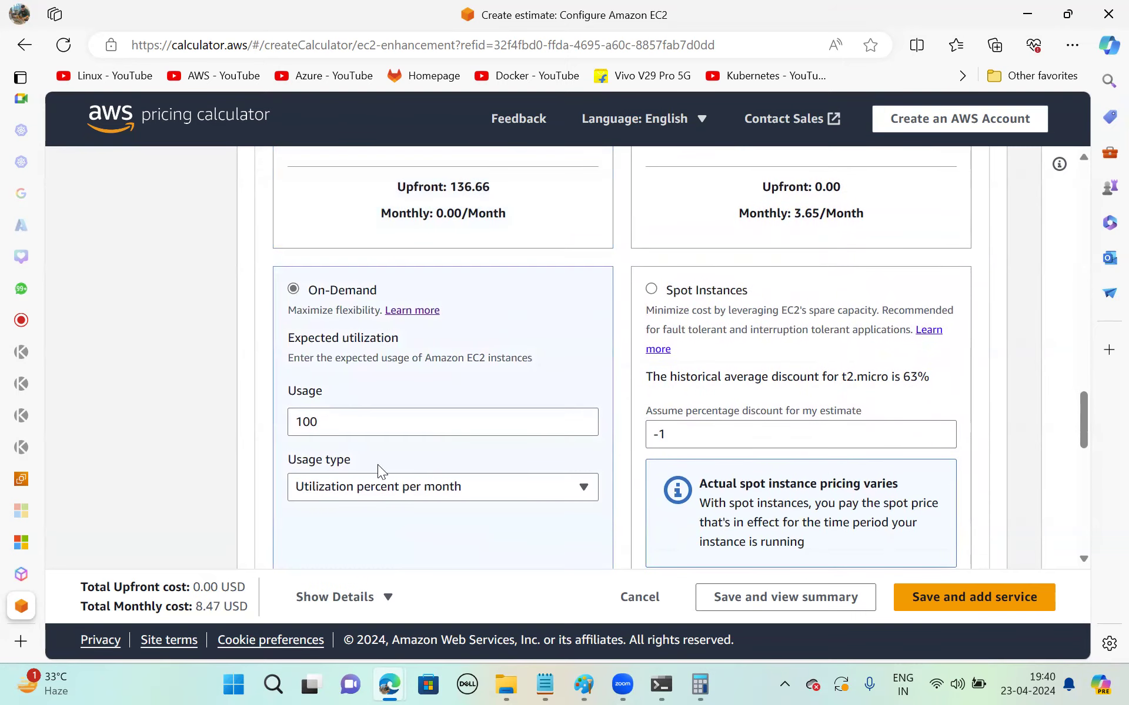
{"action": "left_click", "coordinate": [451, 495]}
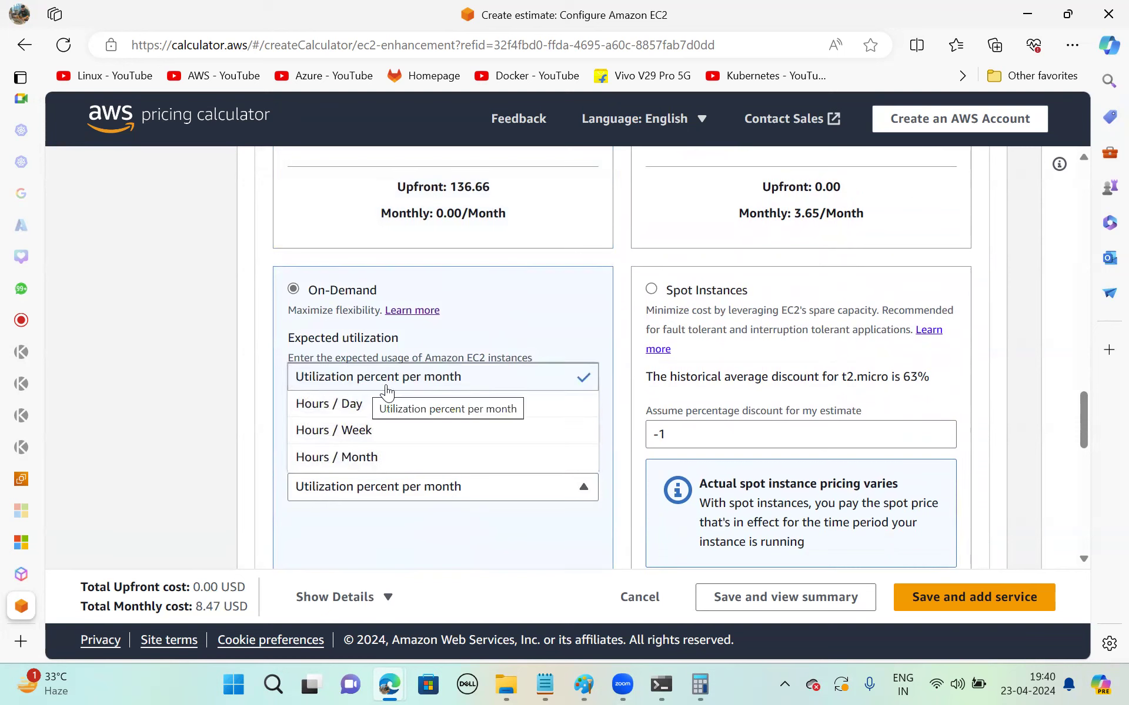
{"action": "left_click", "coordinate": [468, 376]}
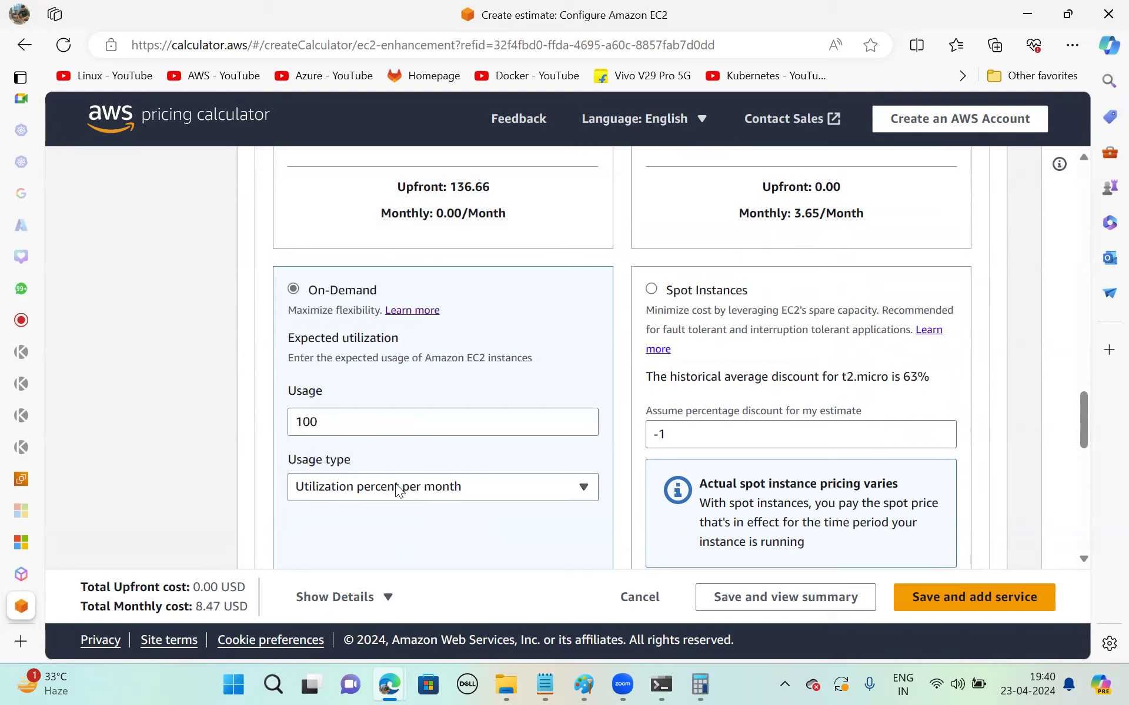
{"action": "scroll", "coordinate": [365, 553], "scroll_direction": "down", "scroll_amount": 2}
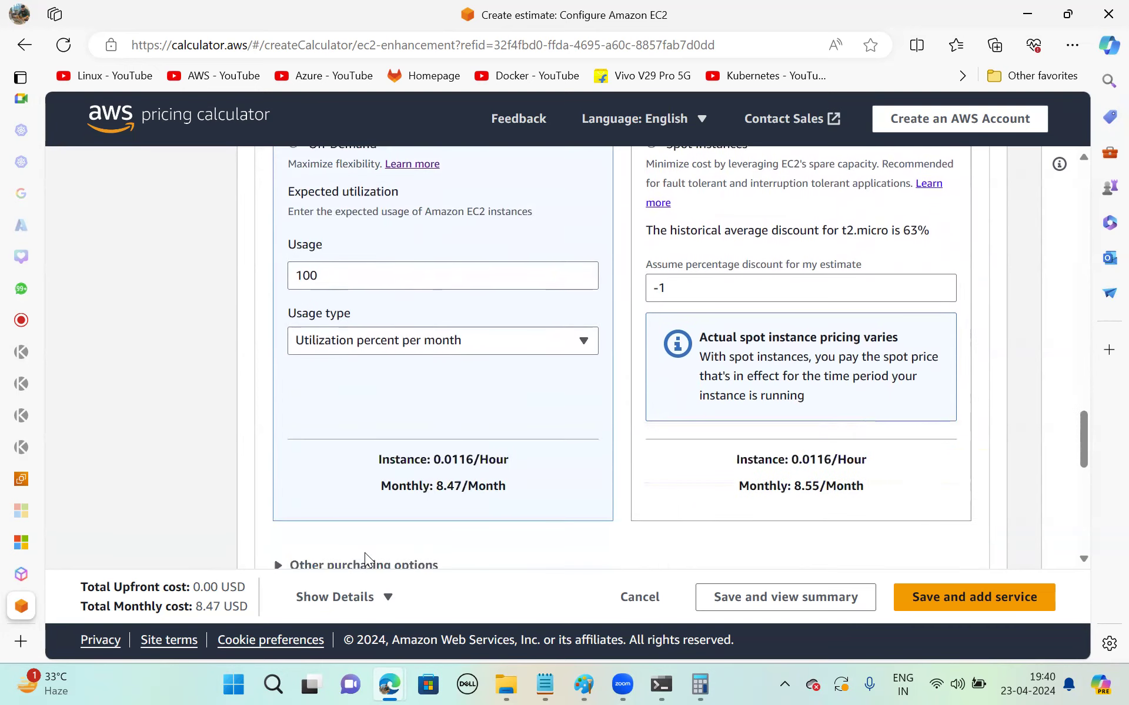
{"action": "scroll", "coordinate": [365, 552], "scroll_direction": "down", "scroll_amount": 3}
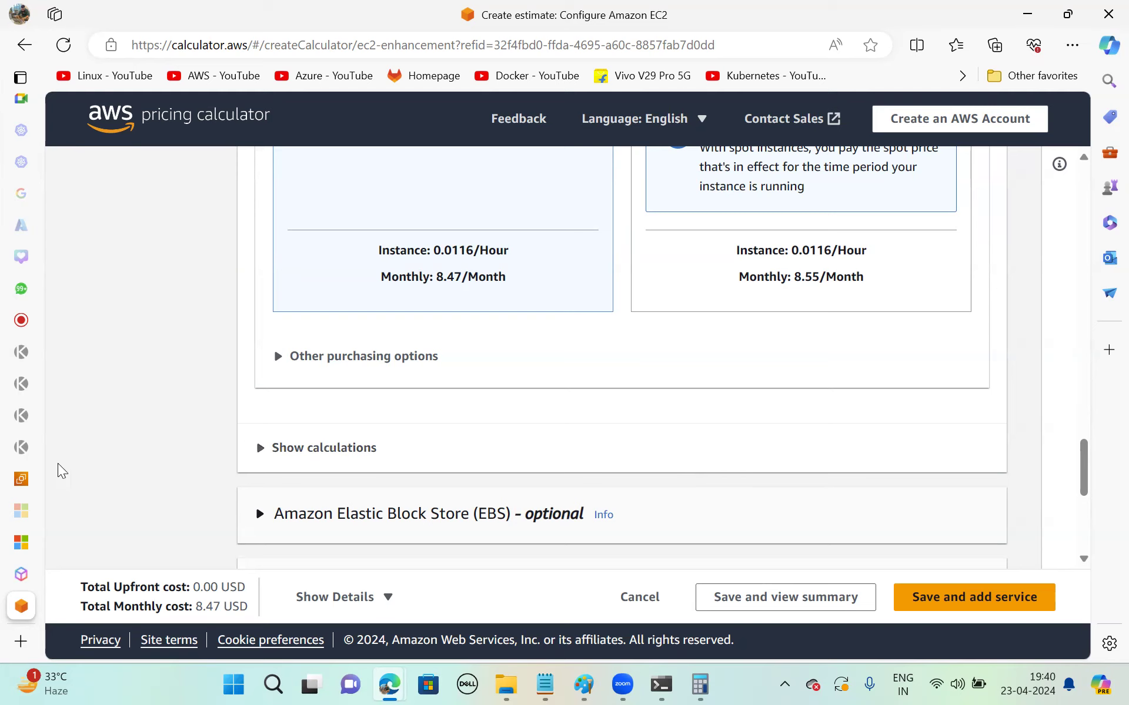
- Switch to the EC2 console's Instances page and terminate all three instances: mygit, dev2 and dev1
{"action": "mouse_move", "coordinate": [23, 483]}
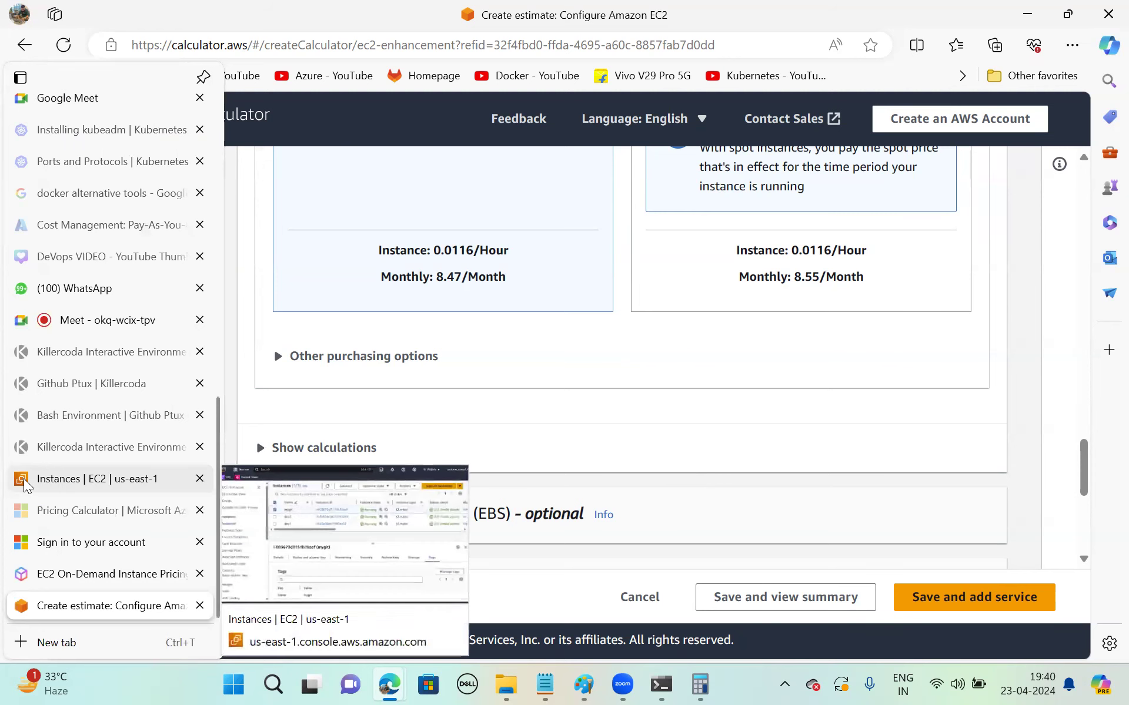
{"action": "left_click", "coordinate": [23, 483]}
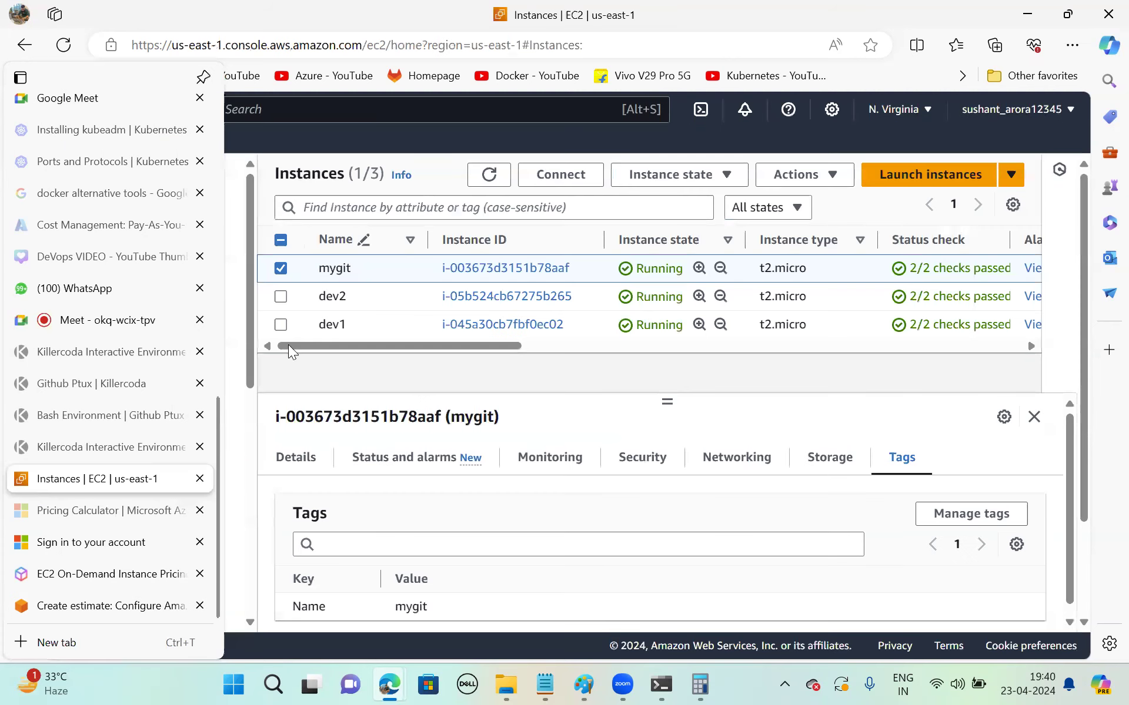
{"action": "left_click", "coordinate": [280, 240]}
{"action": "left_click", "coordinate": [677, 175]}
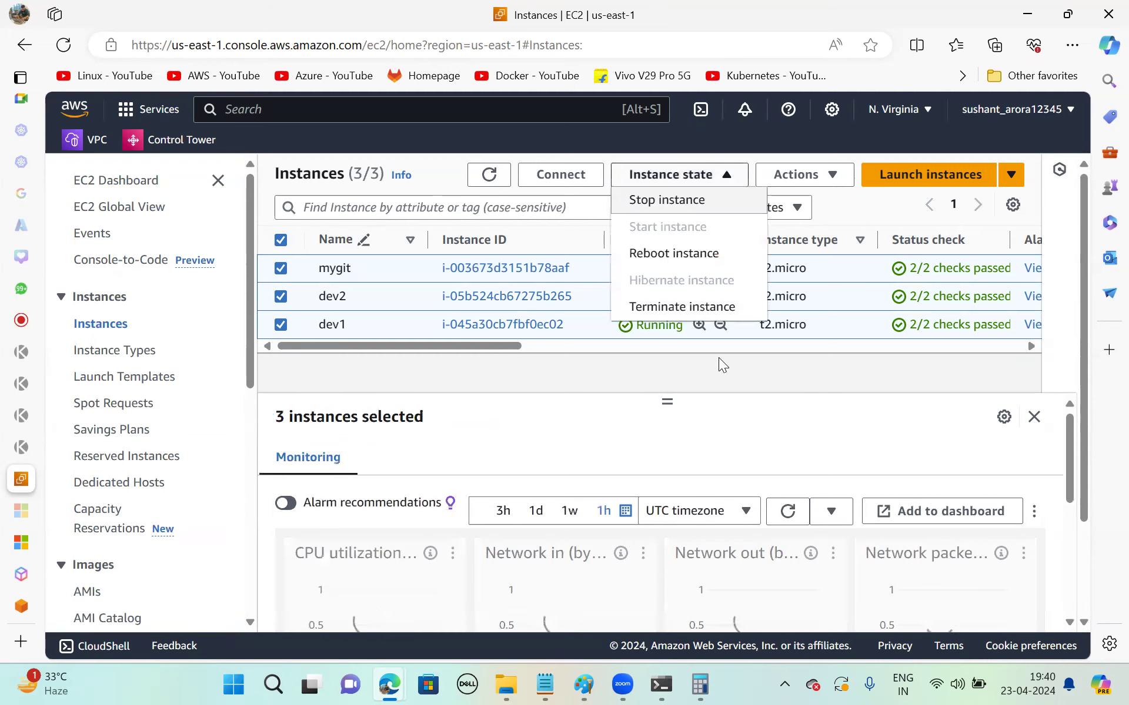
{"action": "left_click", "coordinate": [682, 306]}
{"action": "left_click", "coordinate": [946, 585]}
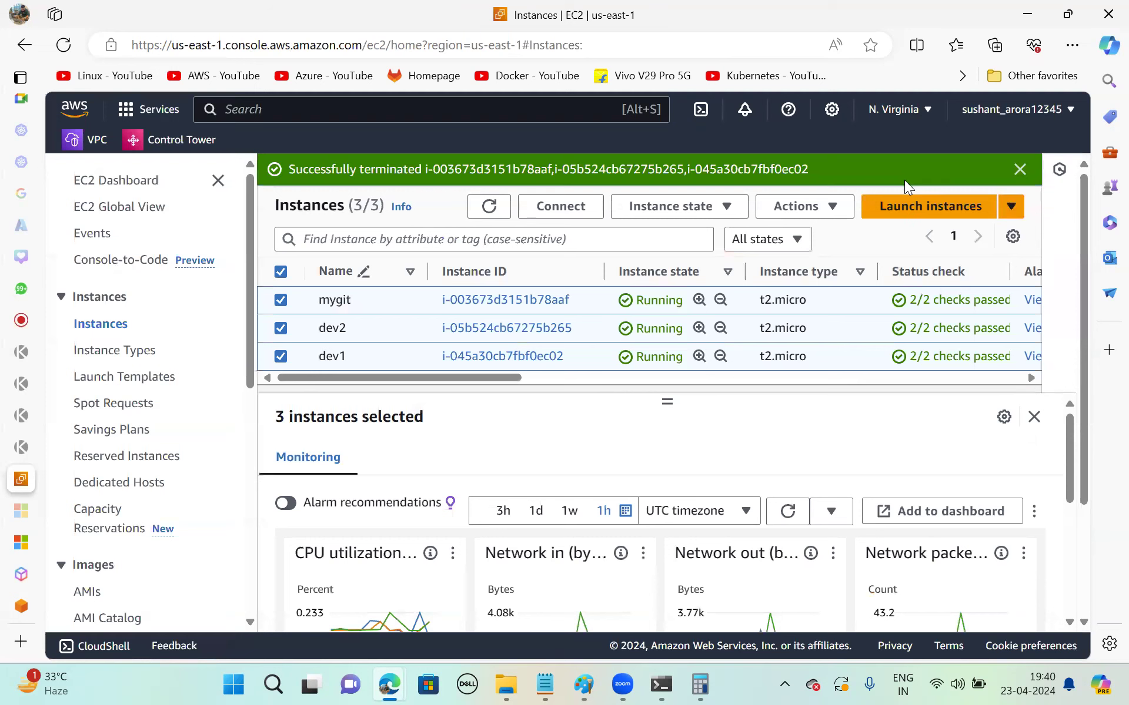
- Go to the Reserved Instances page of the EC2 console and start a Reserved Instances purchase
{"action": "scroll", "coordinate": [105, 381], "scroll_direction": "down", "scroll_amount": 1}
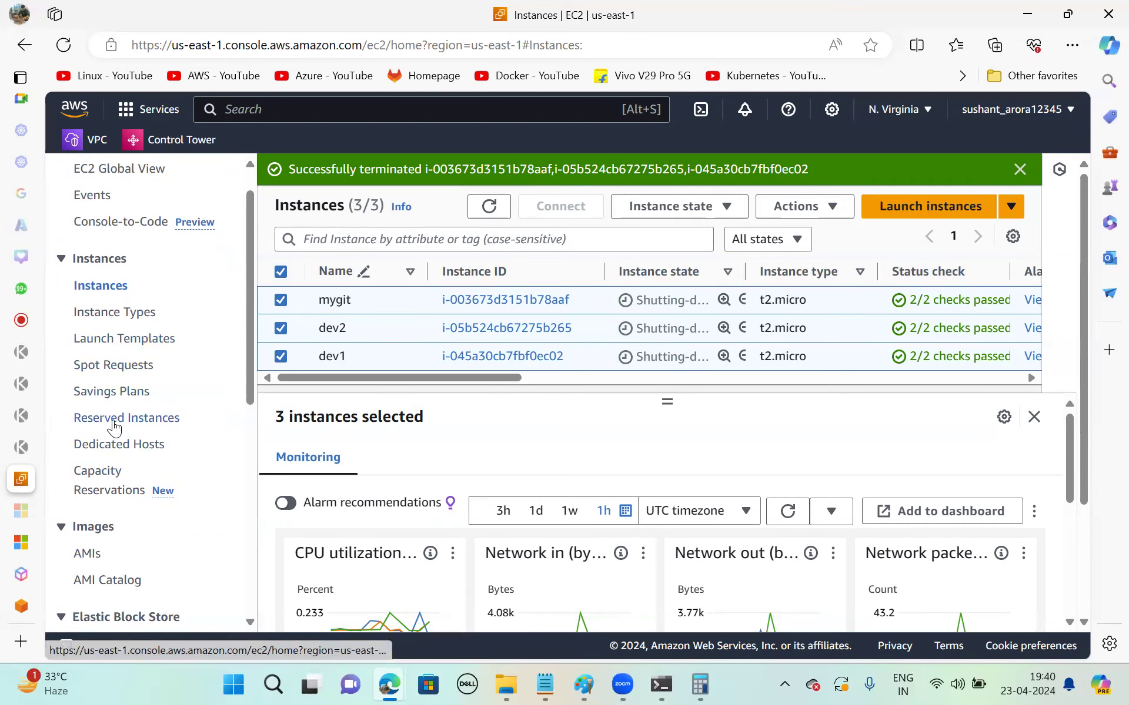
{"action": "left_click", "coordinate": [114, 428]}
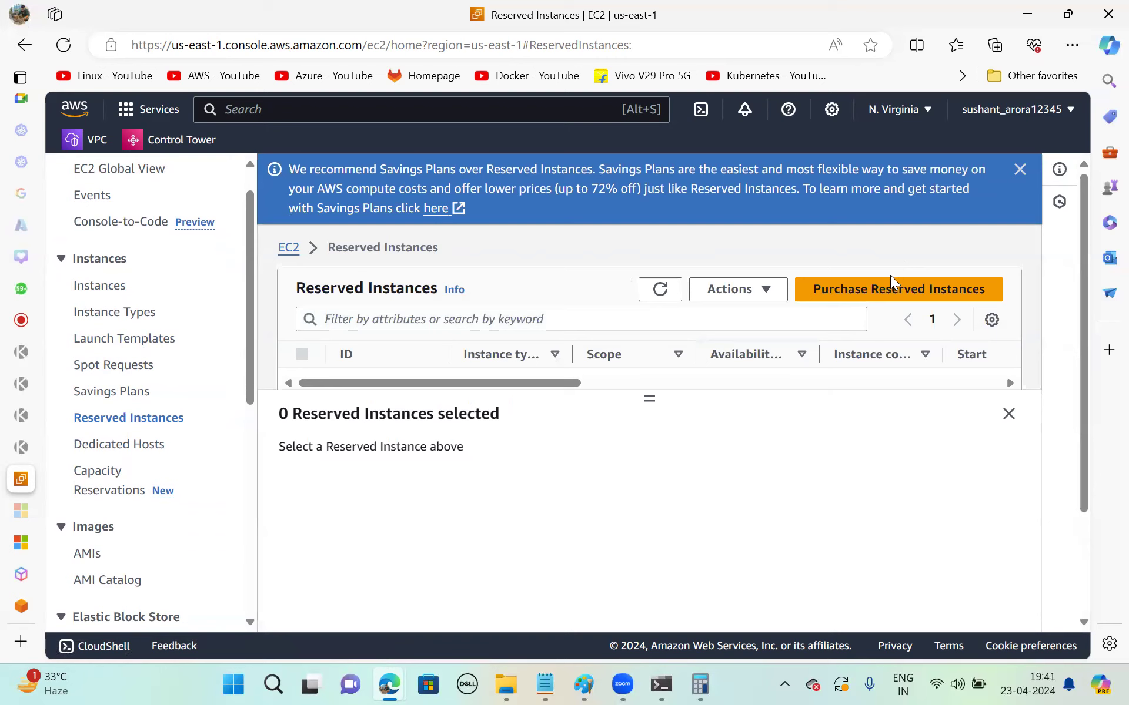
{"action": "left_click", "coordinate": [887, 292]}
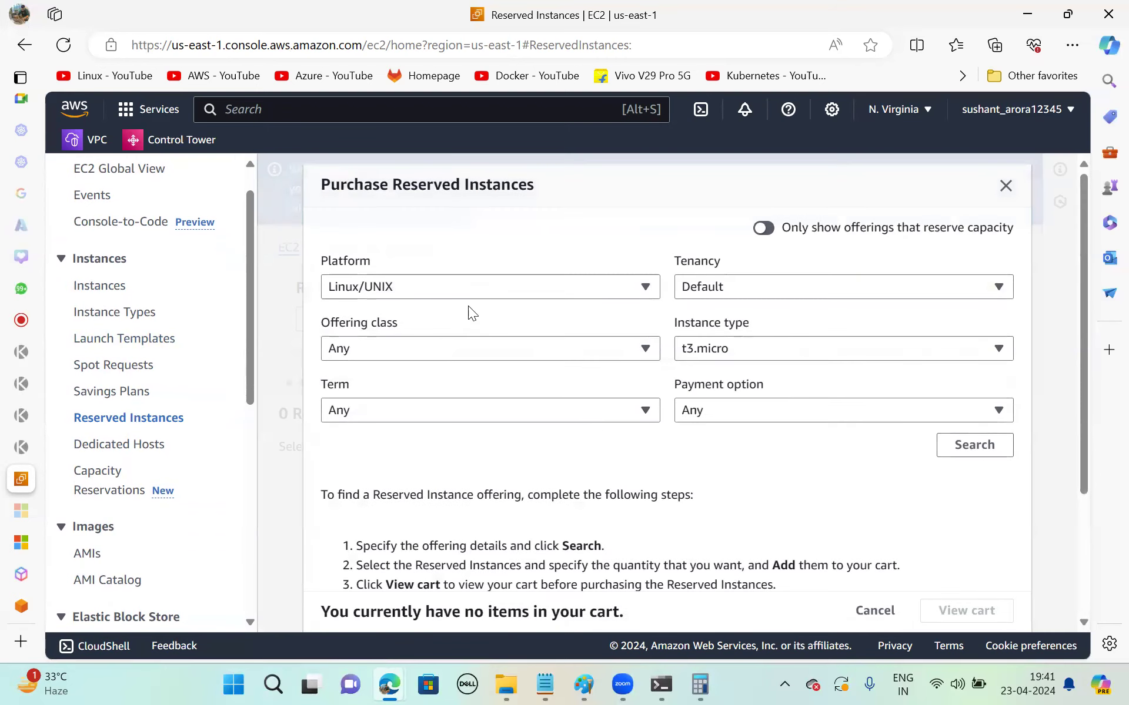
- Choose the Linux/UNIX platform and Default tenancy for the reservation, with Any for both offering class and term
{"action": "left_click", "coordinate": [551, 282]}
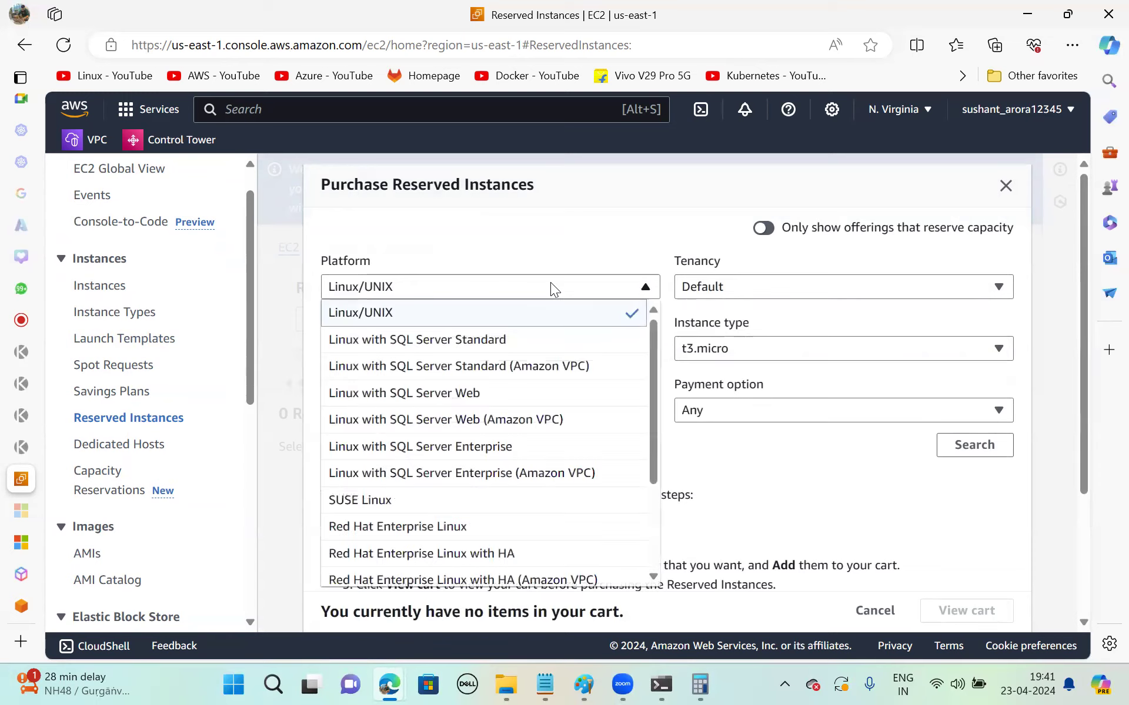
{"action": "left_click", "coordinate": [460, 320]}
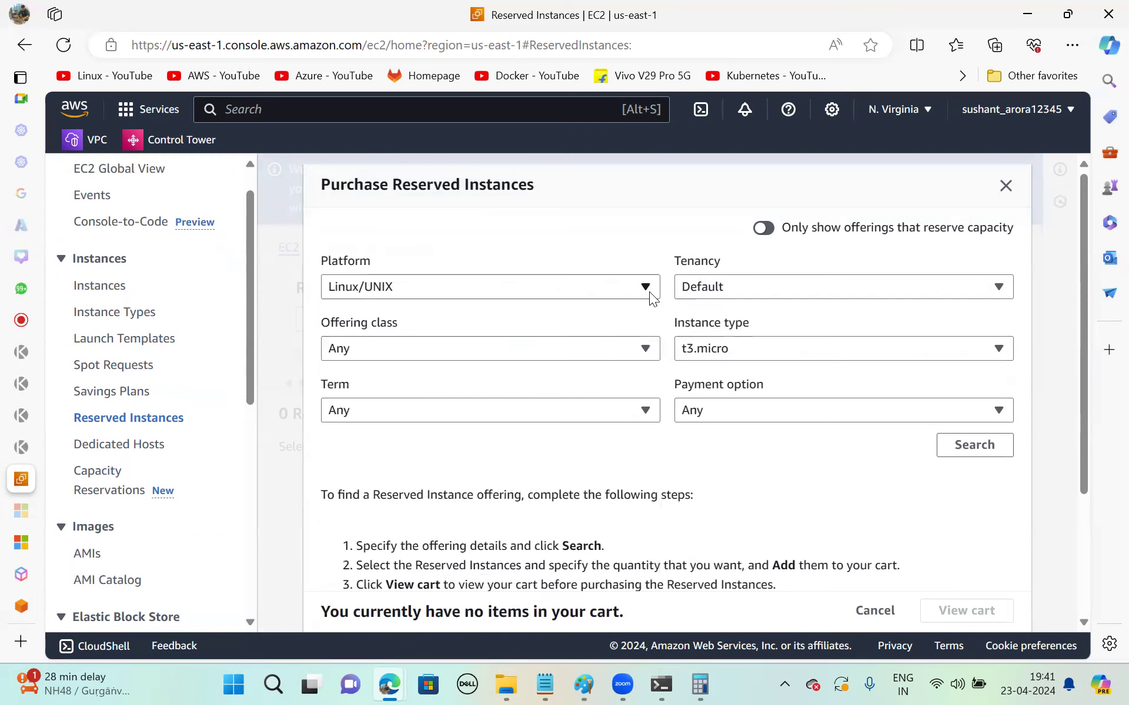
{"action": "left_click", "coordinate": [733, 283]}
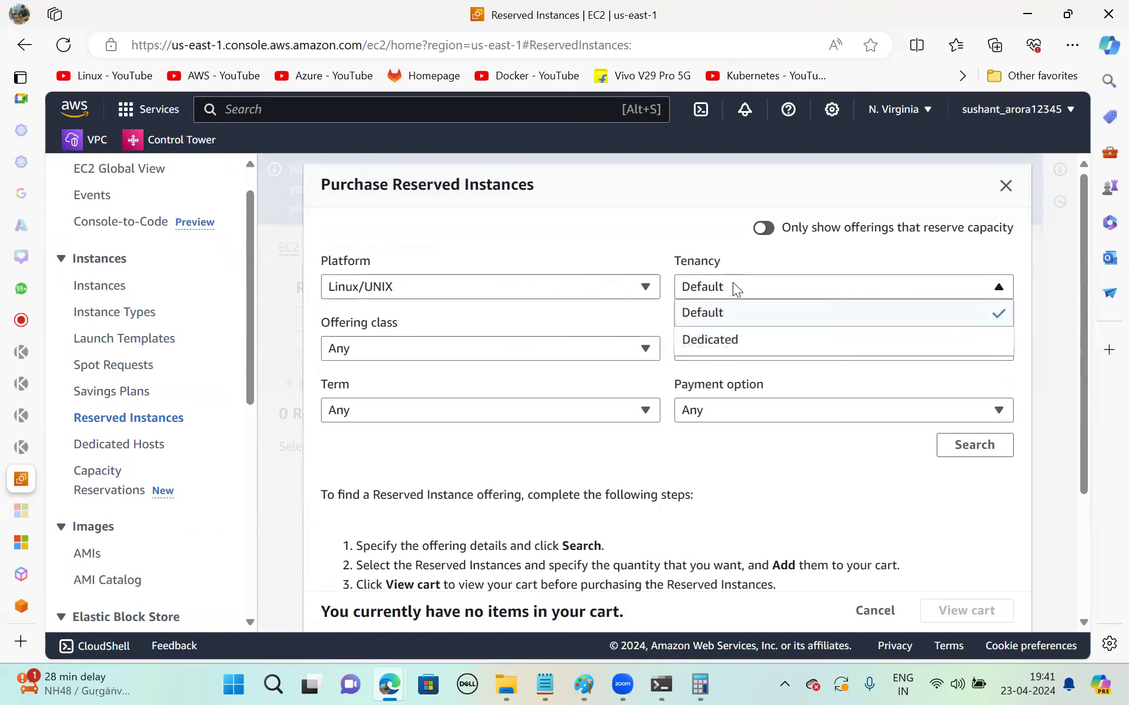
{"action": "left_click", "coordinate": [705, 318]}
{"action": "left_click", "coordinate": [463, 345]}
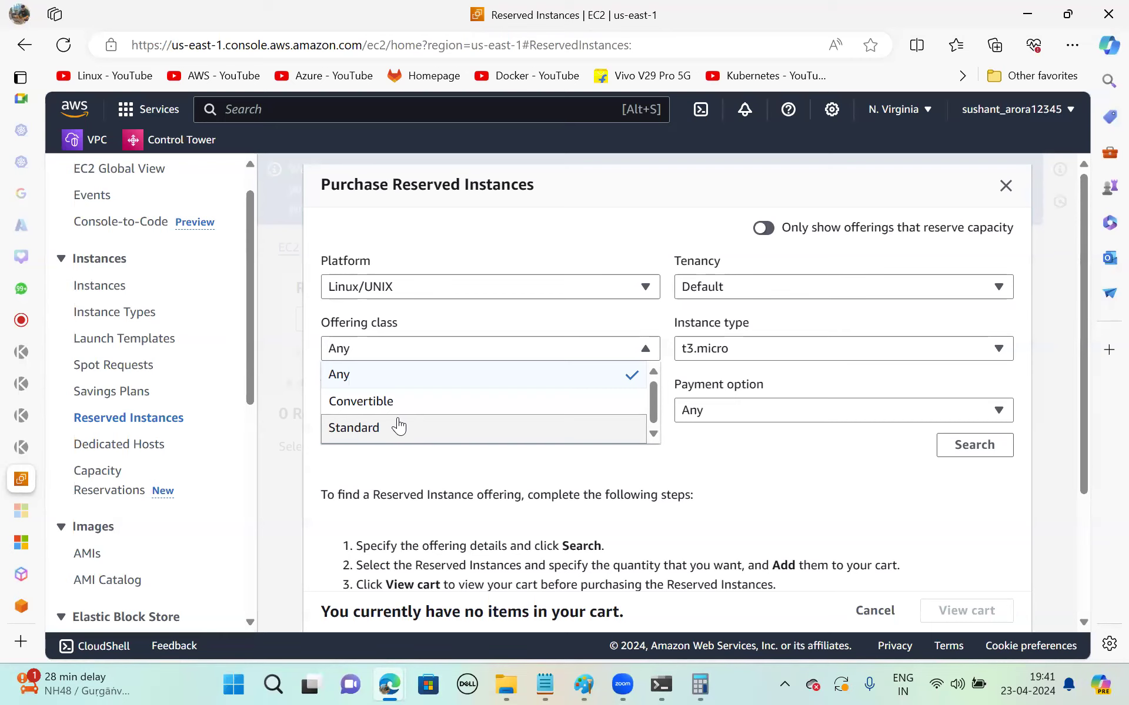
{"action": "left_click", "coordinate": [369, 379]}
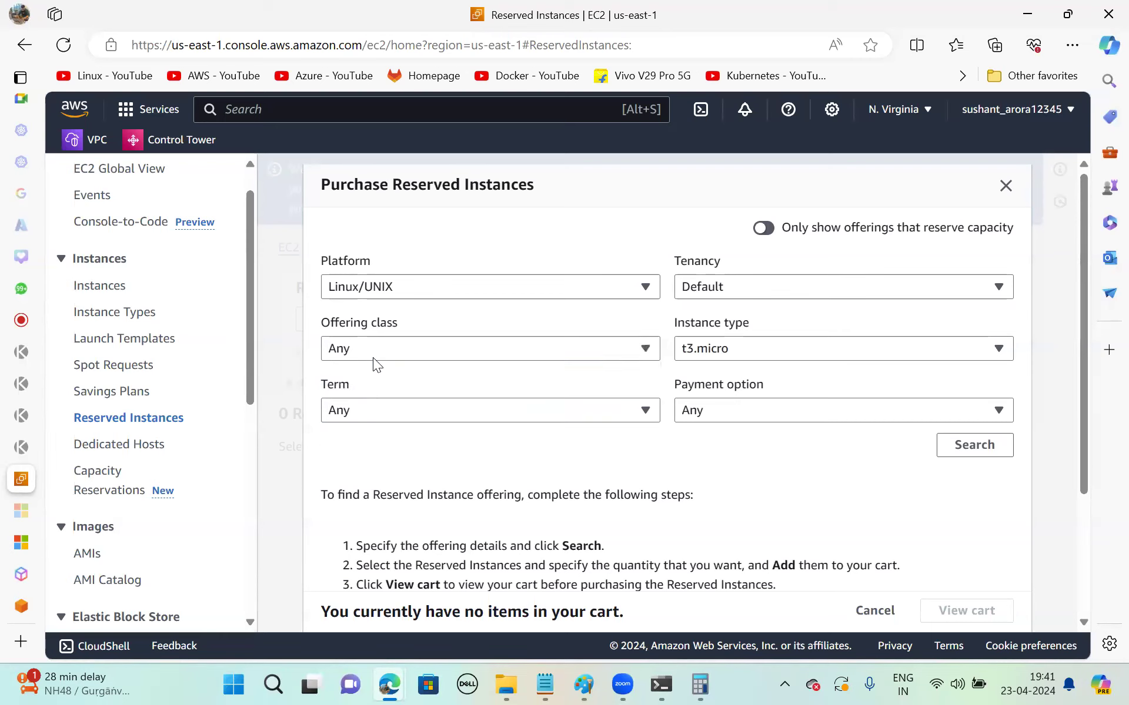
{"action": "left_click", "coordinate": [445, 416]}
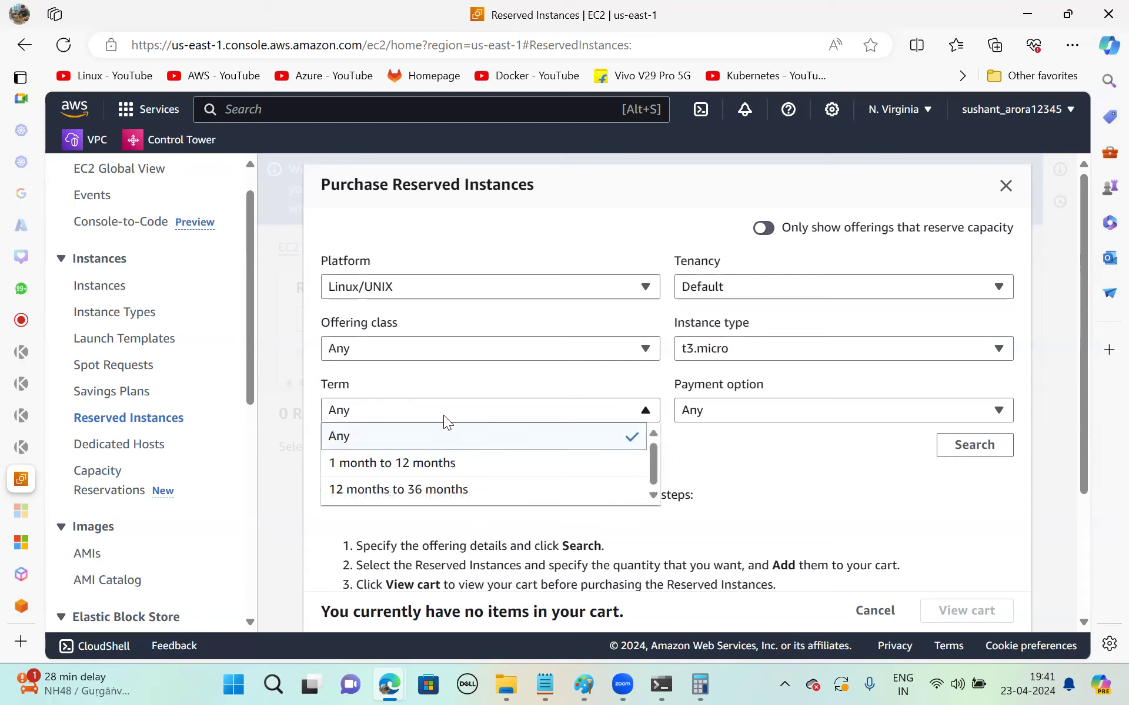
{"action": "left_click", "coordinate": [444, 415]}
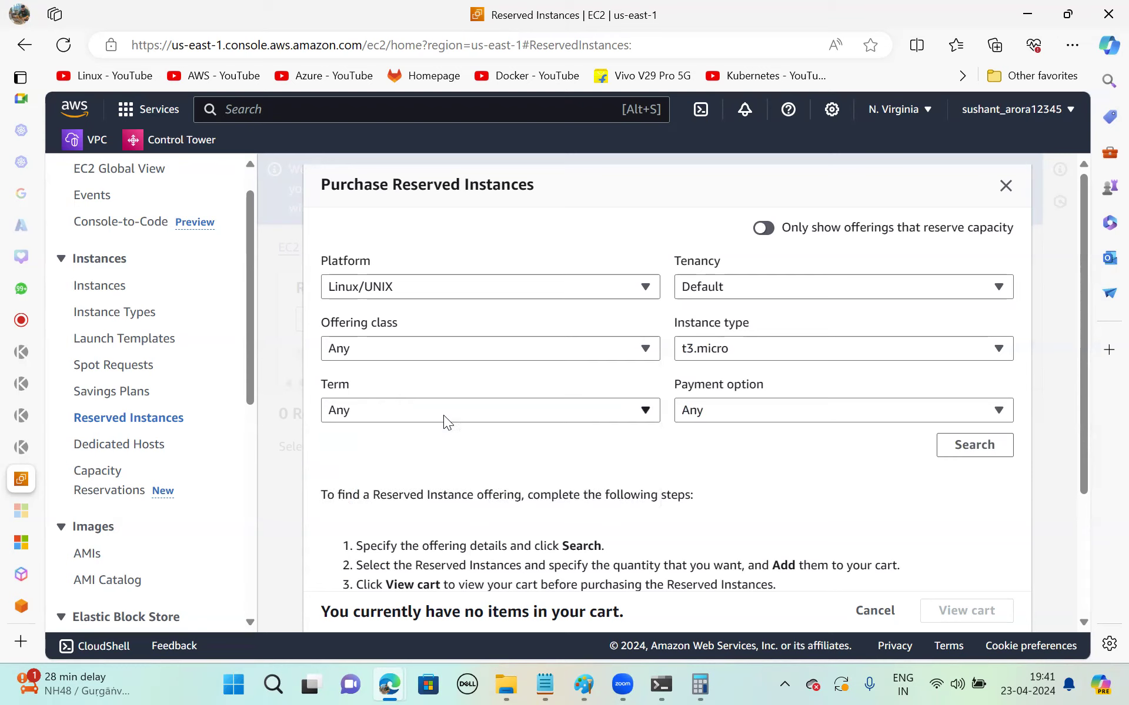
- Set the instance type to t2.micro with Any as payment option, and search for matching Reserved Instance offerings
{"action": "left_click", "coordinate": [841, 356]}
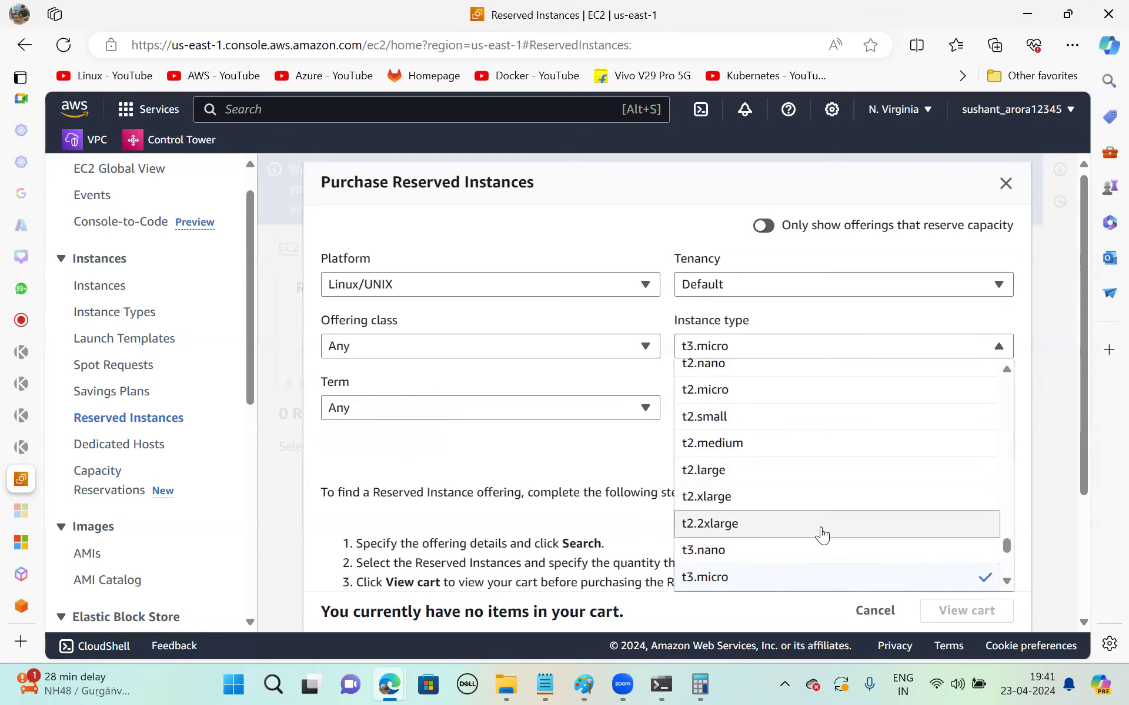
{"action": "scroll", "coordinate": [752, 567], "scroll_direction": "down", "scroll_amount": 2}
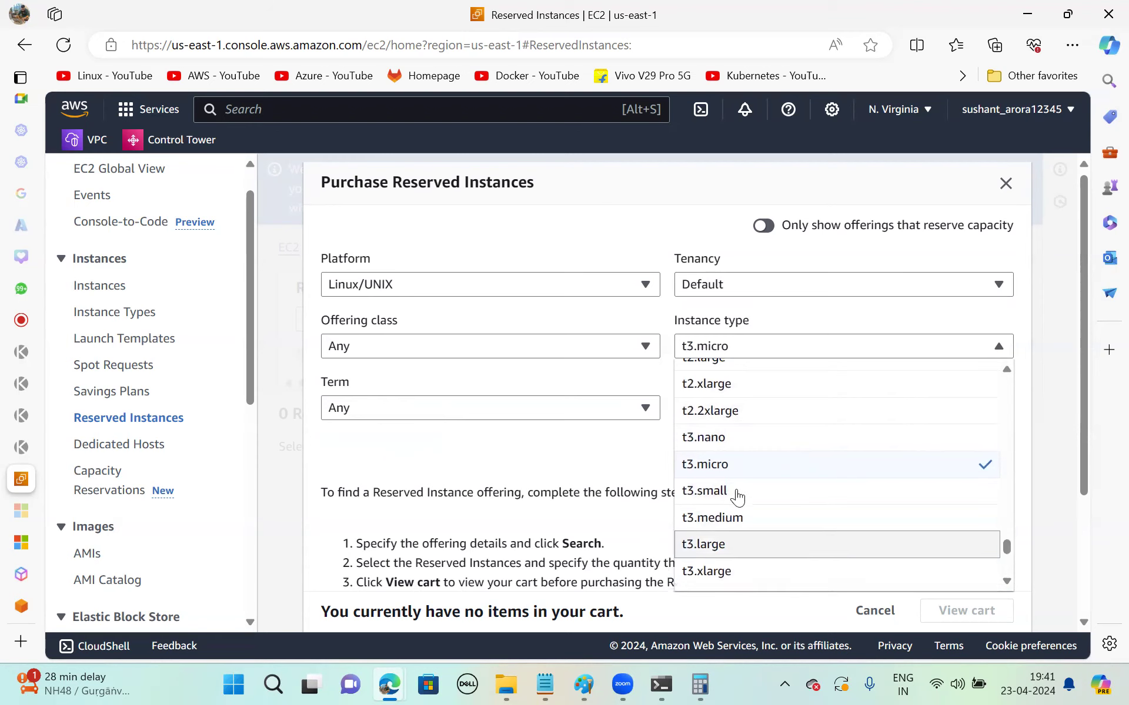
{"action": "scroll", "coordinate": [735, 497], "scroll_direction": "up", "scroll_amount": 3}
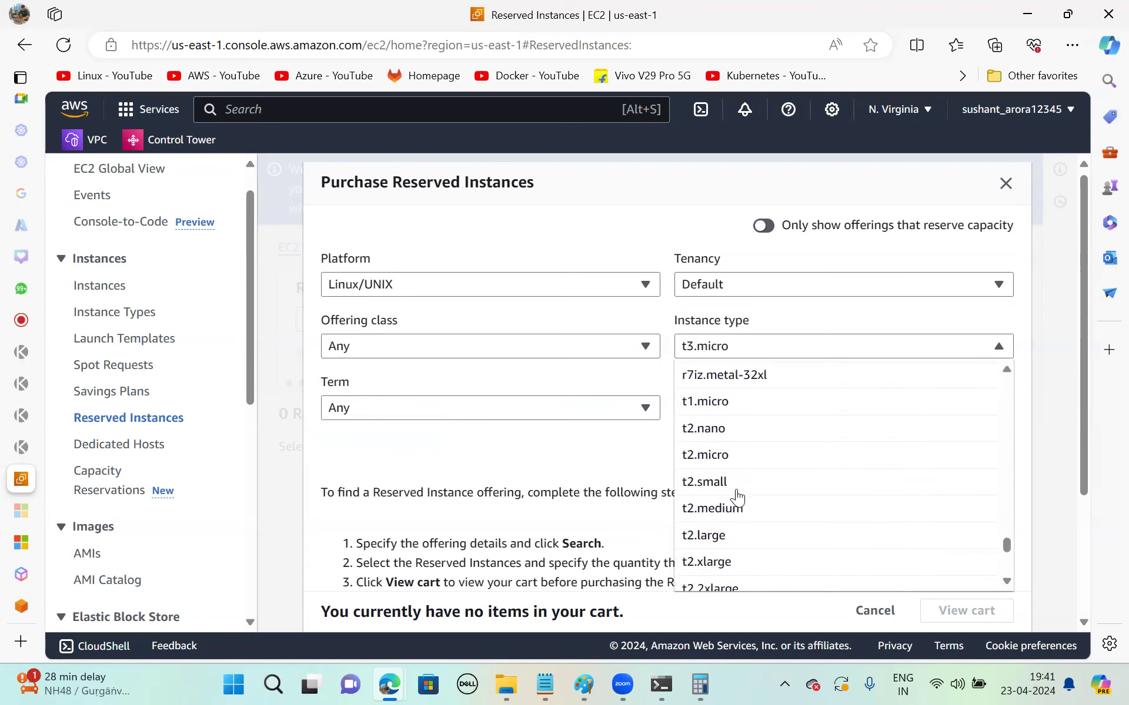
{"action": "left_click", "coordinate": [733, 456]}
{"action": "left_click", "coordinate": [787, 409]}
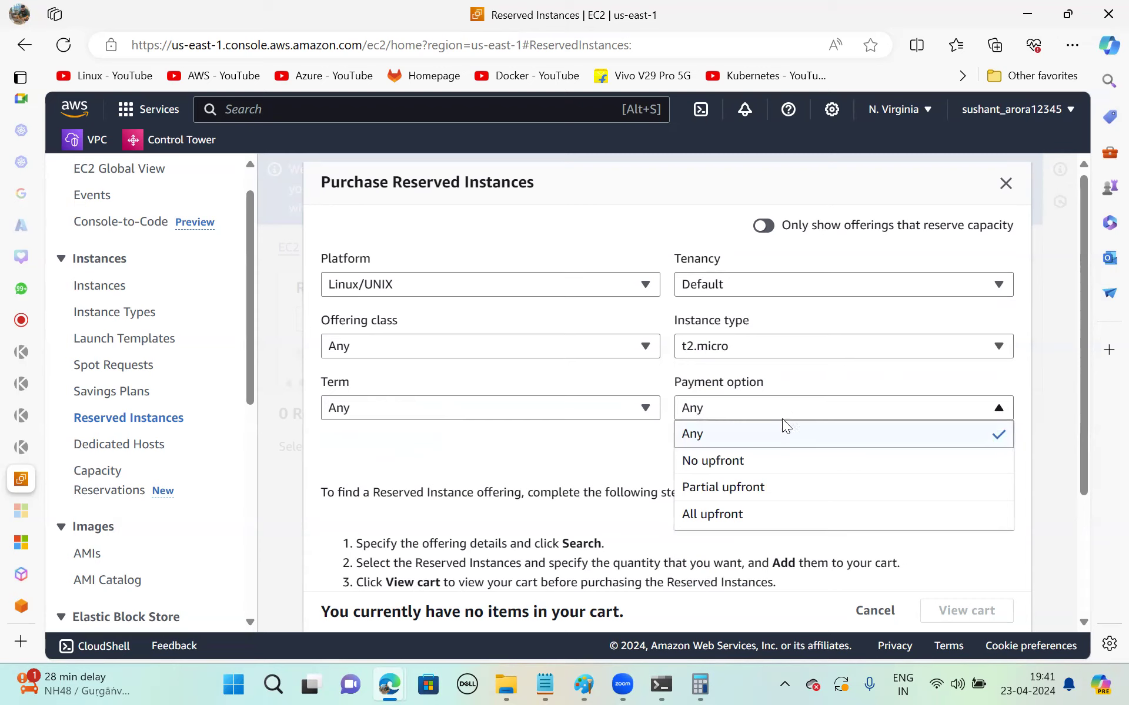
{"action": "left_click", "coordinate": [732, 438]}
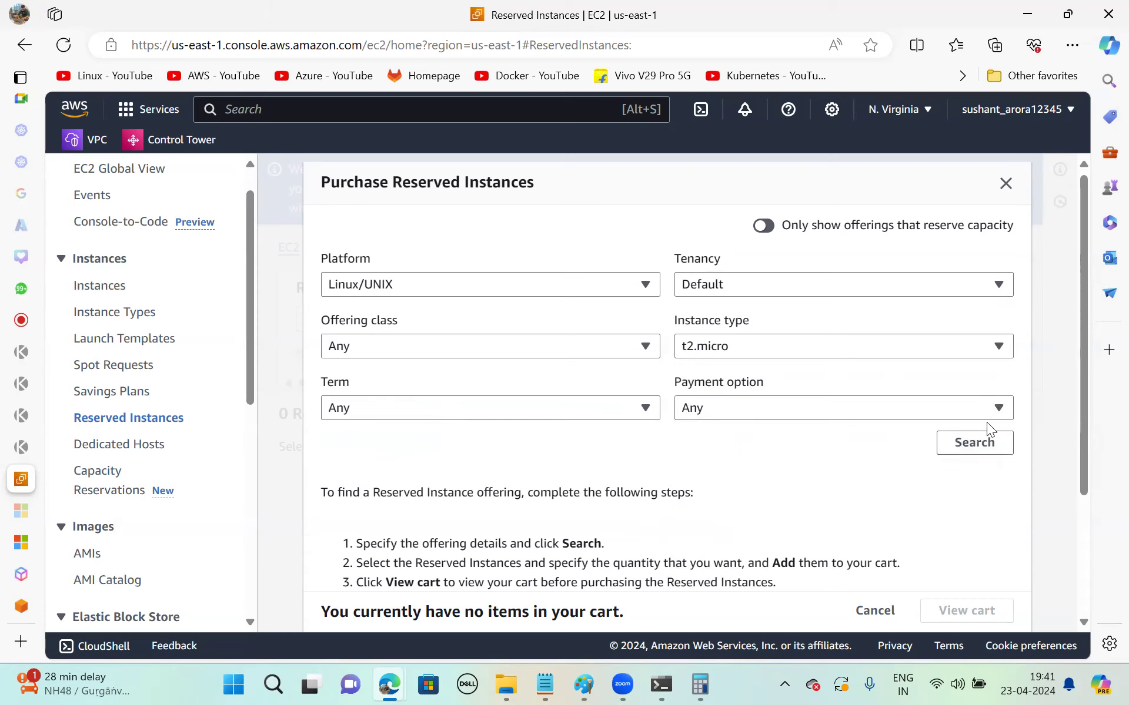
{"action": "left_click", "coordinate": [976, 442]}
- Examine the listed t2.micro offerings, comparing their terms, effective and hourly rates, upfront prices, payment options and offering classes
{"action": "scroll", "coordinate": [704, 317], "scroll_direction": "down", "scroll_amount": 1}
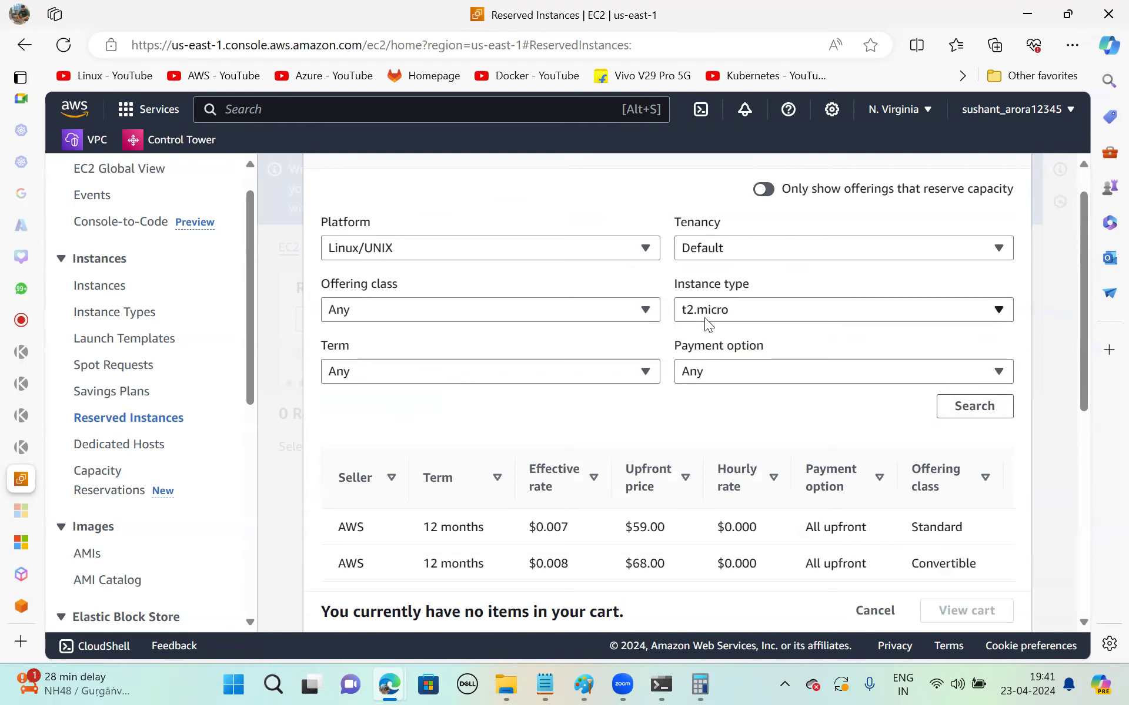
{"action": "scroll", "coordinate": [704, 317], "scroll_direction": "down", "scroll_amount": 2}
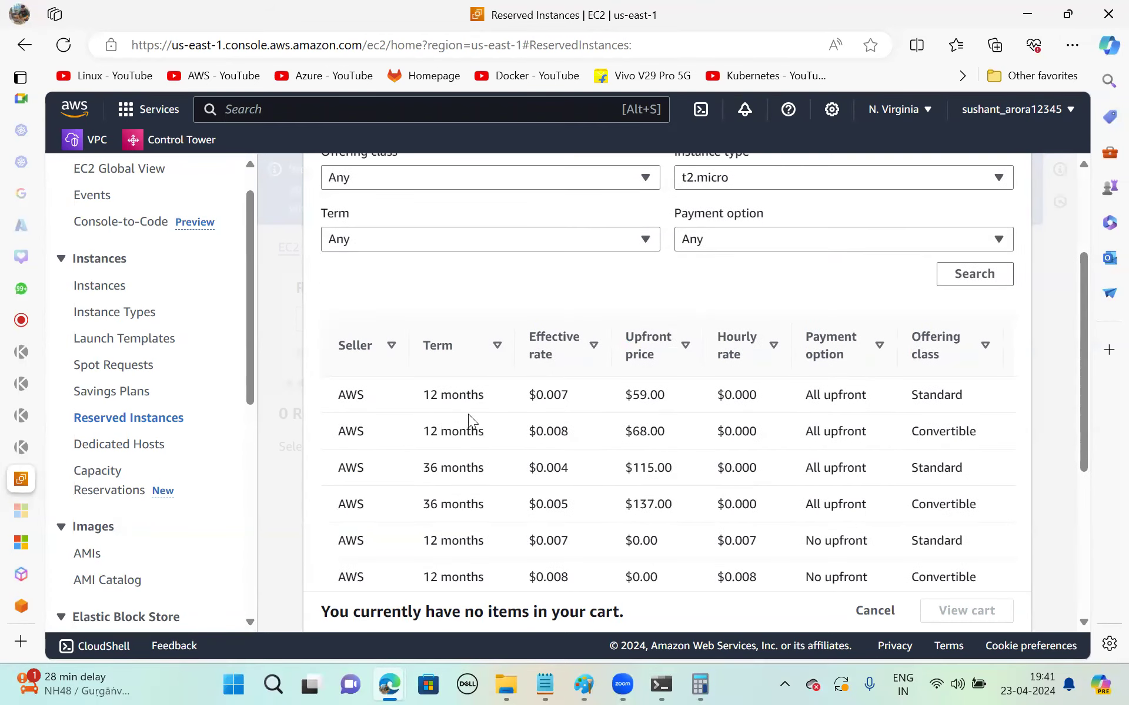
{"action": "left_click_drag", "start_coordinate": [430, 398], "coordinate": [500, 408]}
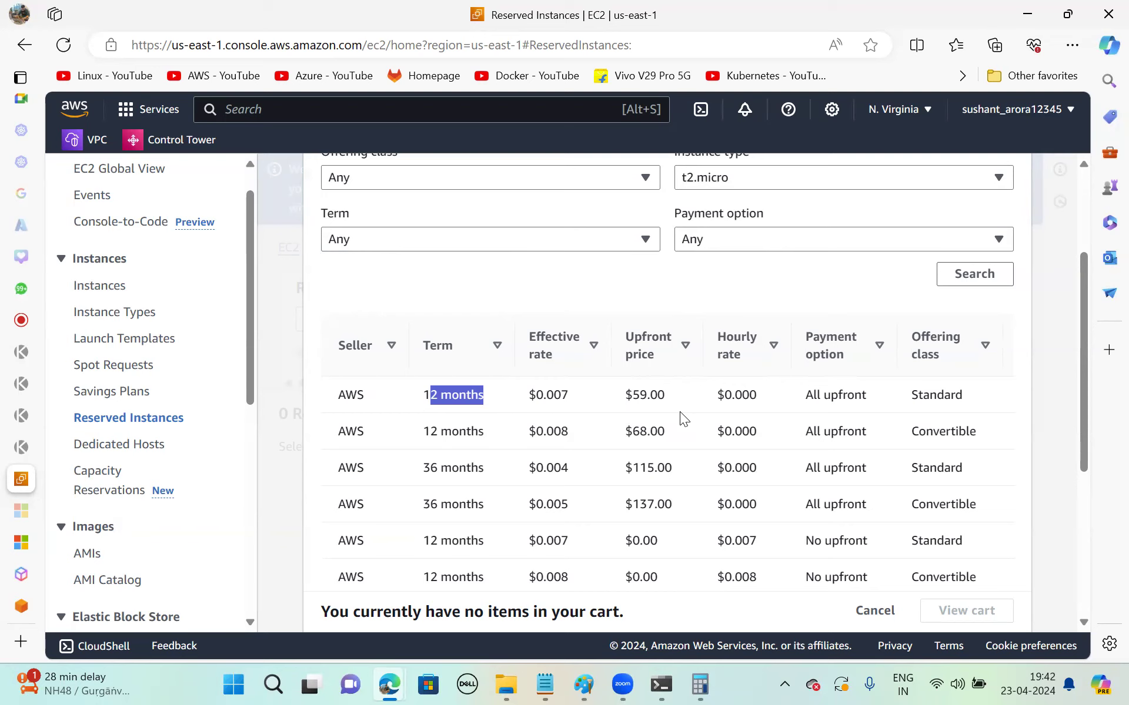
{"action": "scroll", "coordinate": [723, 453], "scroll_direction": "down", "scroll_amount": 2}
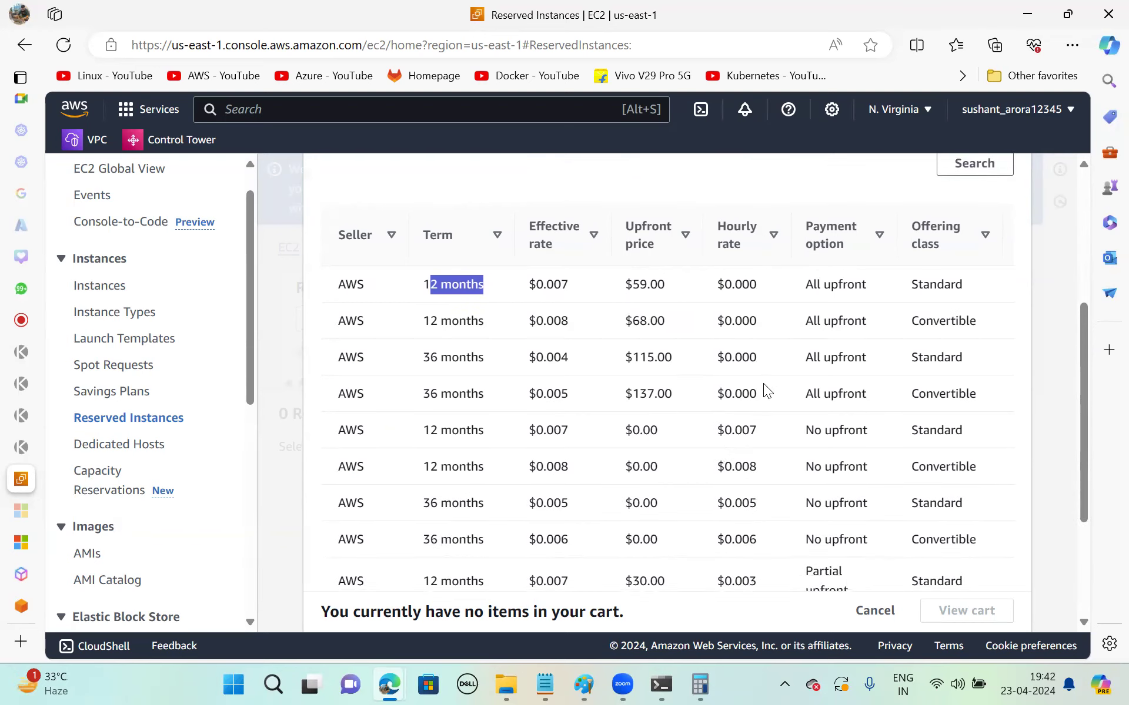
{"action": "scroll", "coordinate": [763, 383], "scroll_direction": "down", "scroll_amount": 1}
{"action": "scroll", "coordinate": [763, 383], "scroll_direction": "up", "scroll_amount": 5}
{"action": "scroll", "coordinate": [746, 365], "scroll_direction": "down", "scroll_amount": 1}
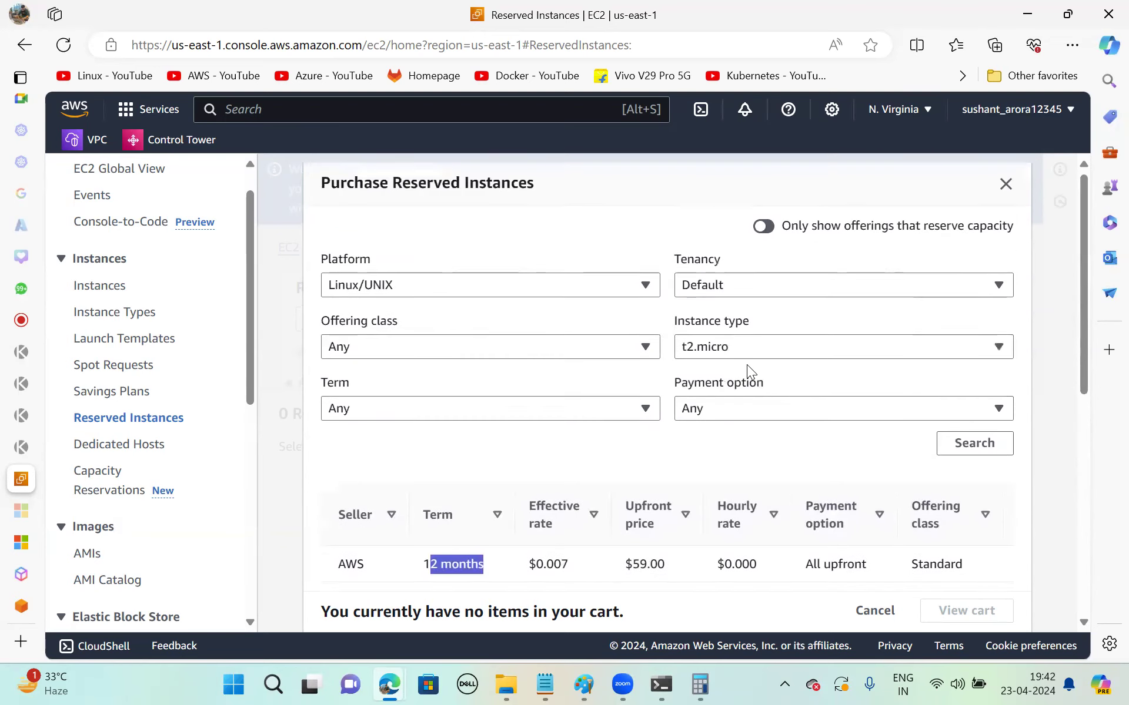
{"action": "left_click", "coordinate": [364, 499]}
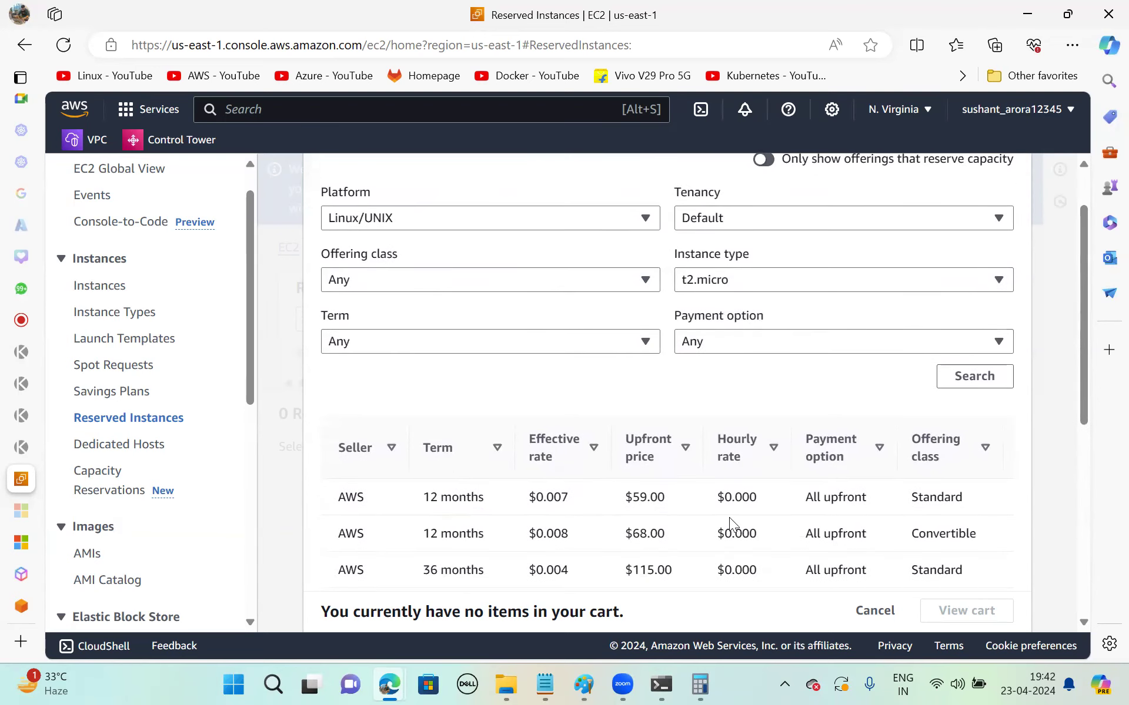
{"action": "scroll", "coordinate": [728, 518], "scroll_direction": "down", "scroll_amount": 7}
{"action": "scroll", "coordinate": [730, 525], "scroll_direction": "up", "scroll_amount": 1}
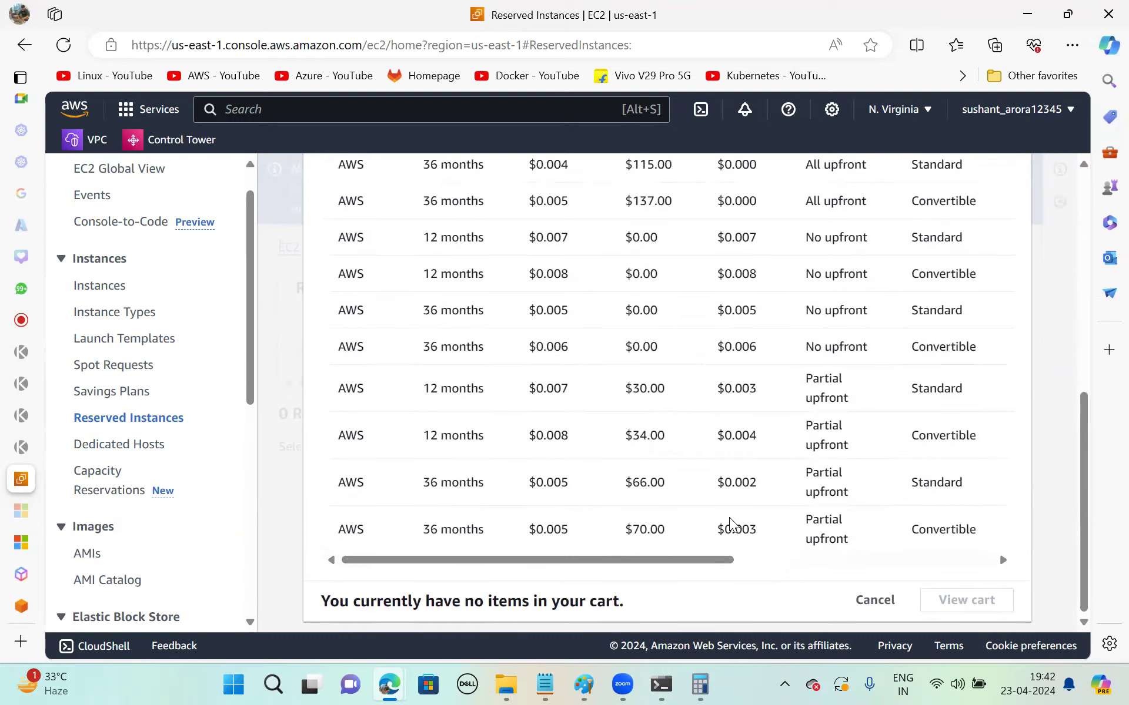
{"action": "scroll", "coordinate": [730, 525], "scroll_direction": "up", "scroll_amount": 6}
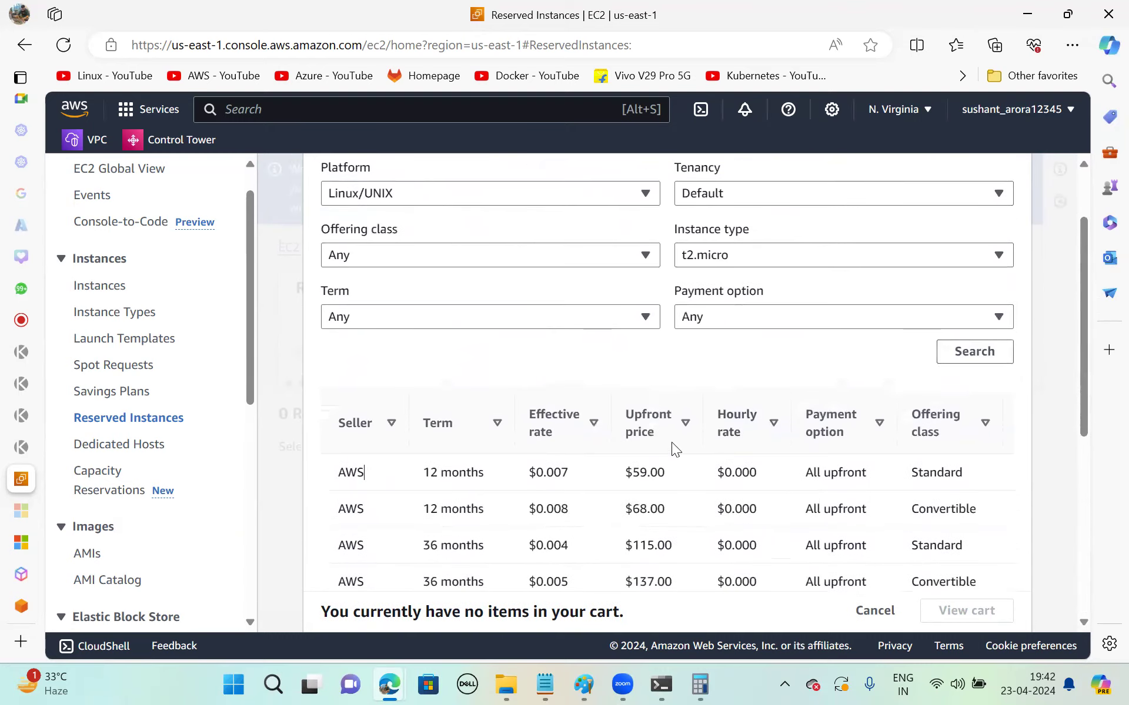
{"action": "scroll", "coordinate": [642, 468], "scroll_direction": "down", "scroll_amount": 2}
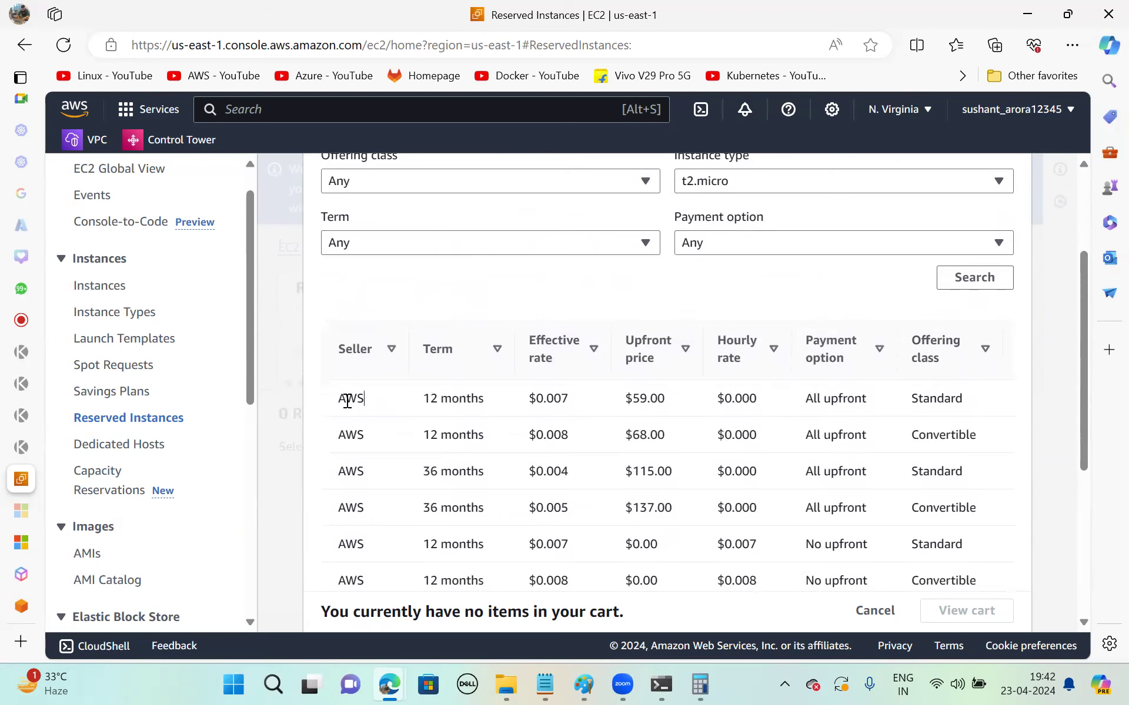
{"action": "scroll", "coordinate": [354, 400], "scroll_direction": "down", "scroll_amount": 3}
{"action": "scroll", "coordinate": [355, 401], "scroll_direction": "left", "scroll_amount": 5}
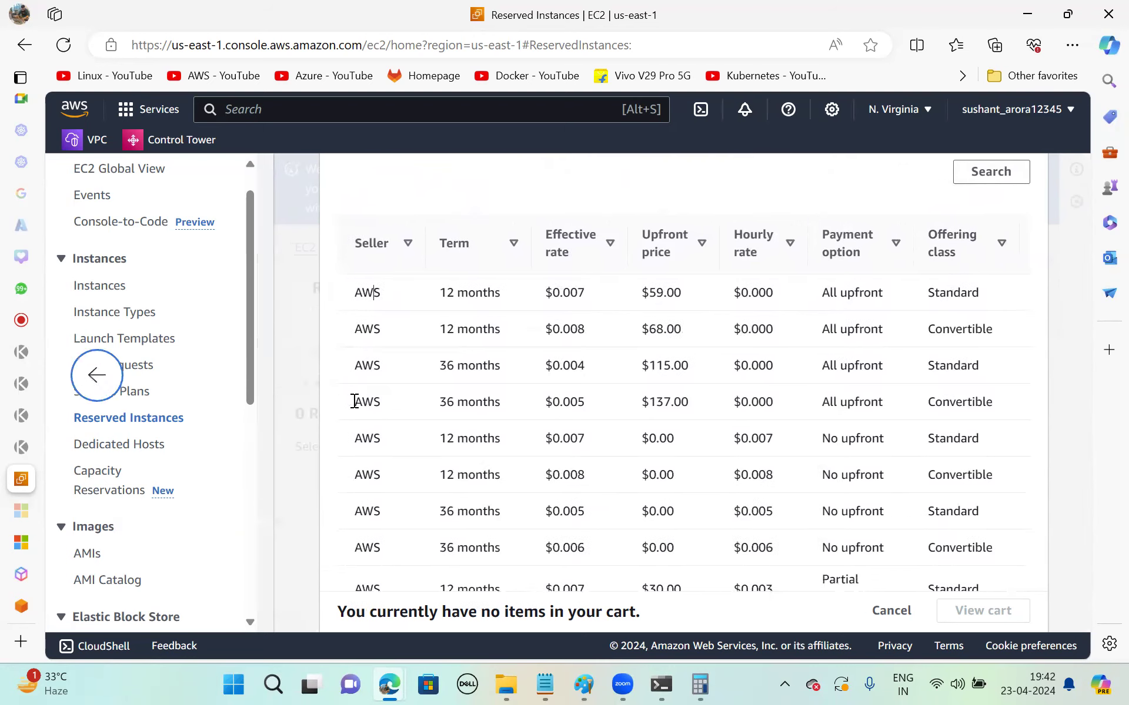
{"action": "scroll", "coordinate": [520, 456], "scroll_direction": "right", "scroll_amount": 5}
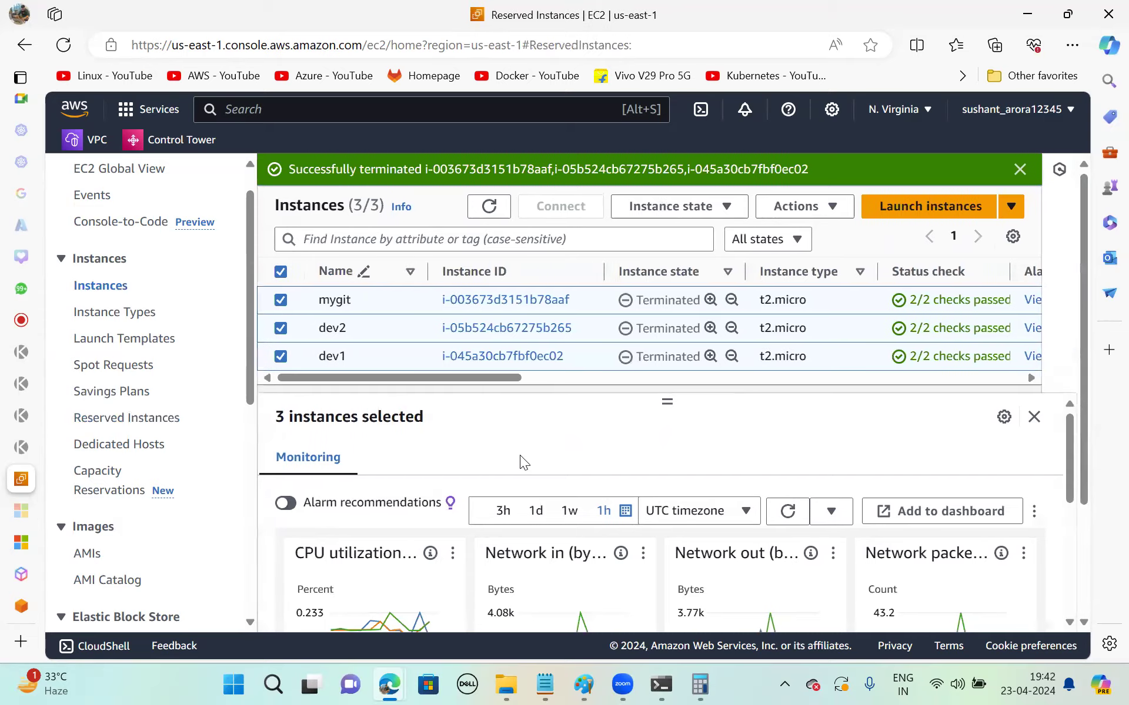
- Add one 12-month, All upfront, Standard t2.micro Reserved Instance, the first offering in the results, to the cart
{"action": "scroll", "coordinate": [520, 456], "scroll_direction": "down", "scroll_amount": 3}
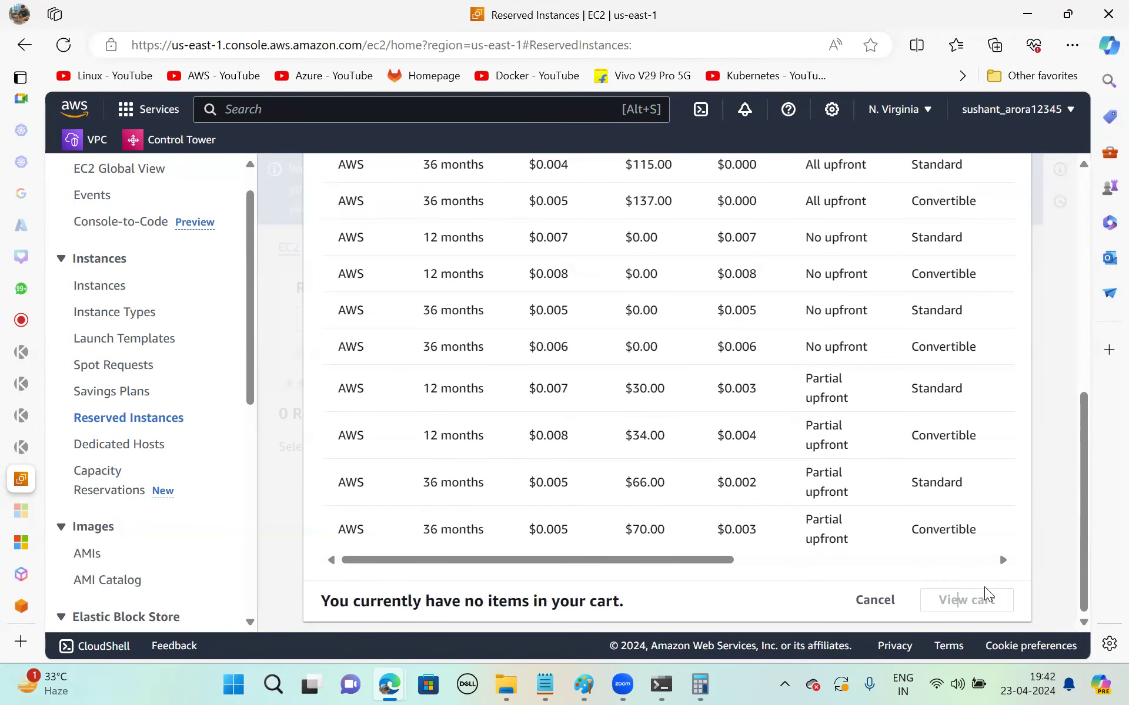
{"action": "scroll", "coordinate": [1007, 564], "scroll_direction": "right", "scroll_amount": 3}
{"action": "scroll", "coordinate": [1007, 561], "scroll_direction": "right", "scroll_amount": 3}
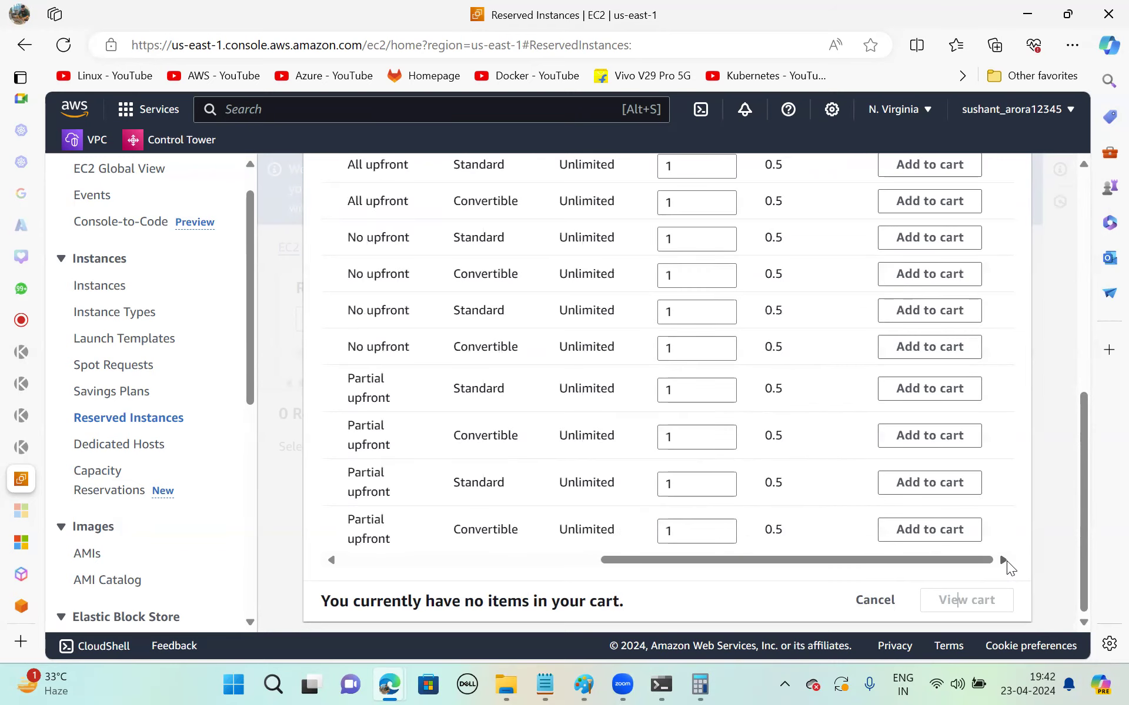
{"action": "scroll", "coordinate": [754, 359], "scroll_direction": "up", "scroll_amount": 5}
{"action": "scroll", "coordinate": [753, 358], "scroll_direction": "down", "scroll_amount": 3}
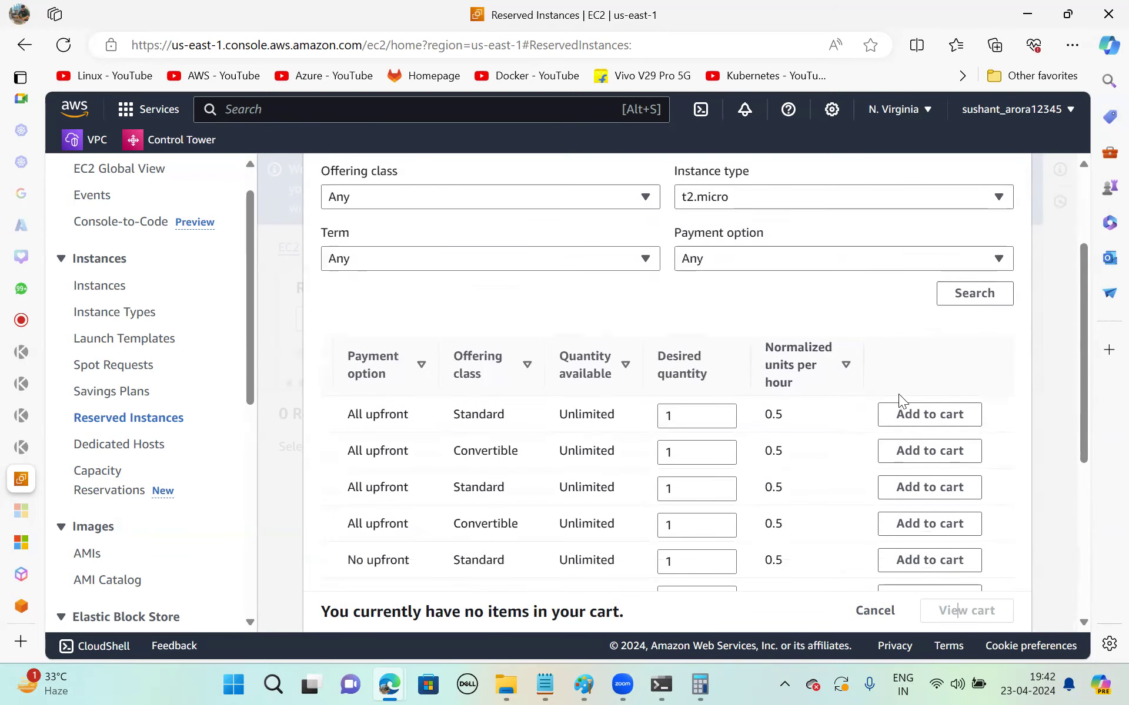
{"action": "left_click", "coordinate": [920, 418]}
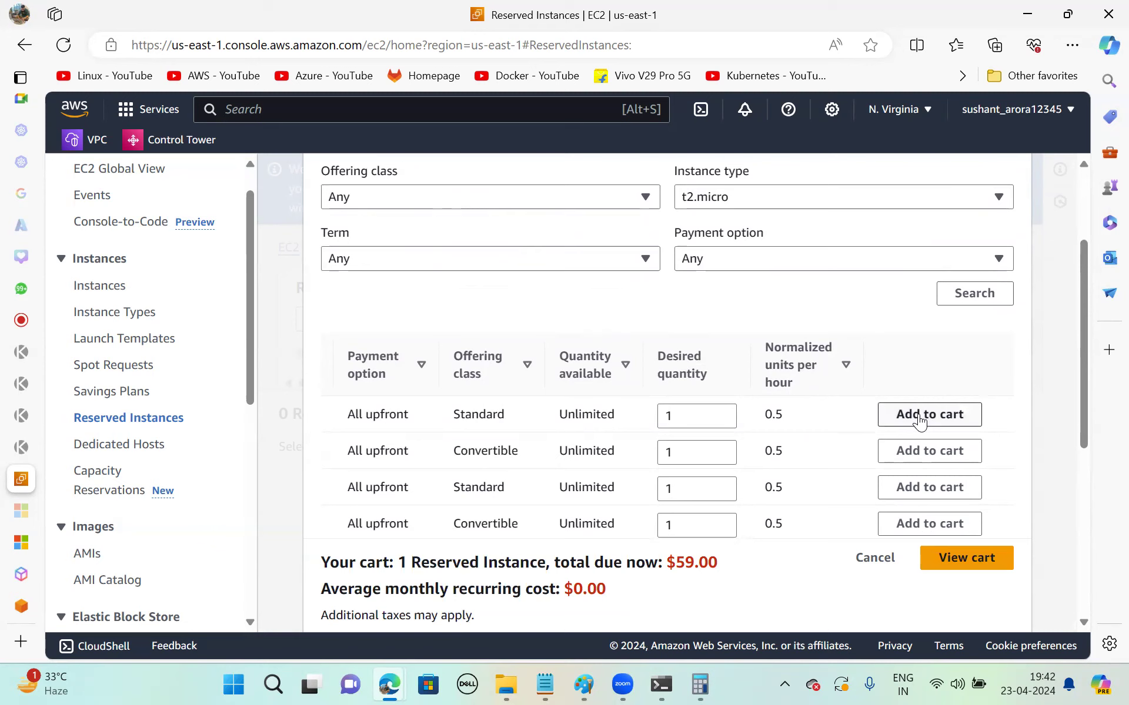
- View the shopping cart and its total due, select the t2.micro reservation item, and clear the selection again
{"action": "scroll", "coordinate": [818, 528], "scroll_direction": "down", "scroll_amount": 2}
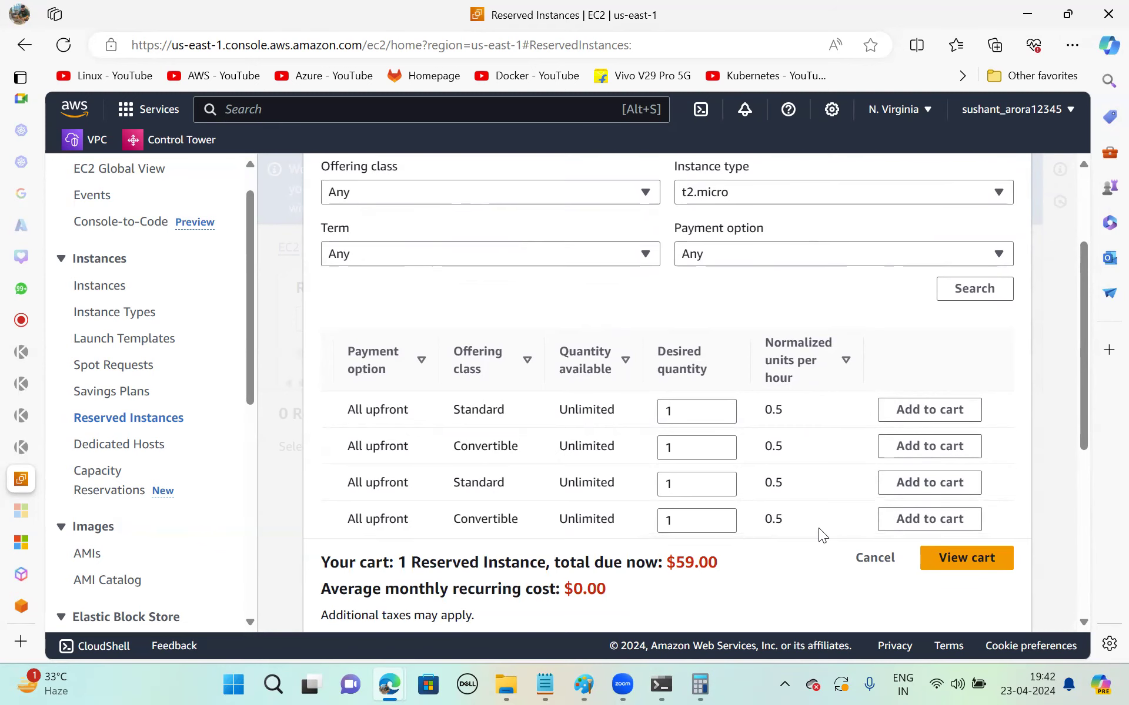
{"action": "left_click", "coordinate": [964, 566]}
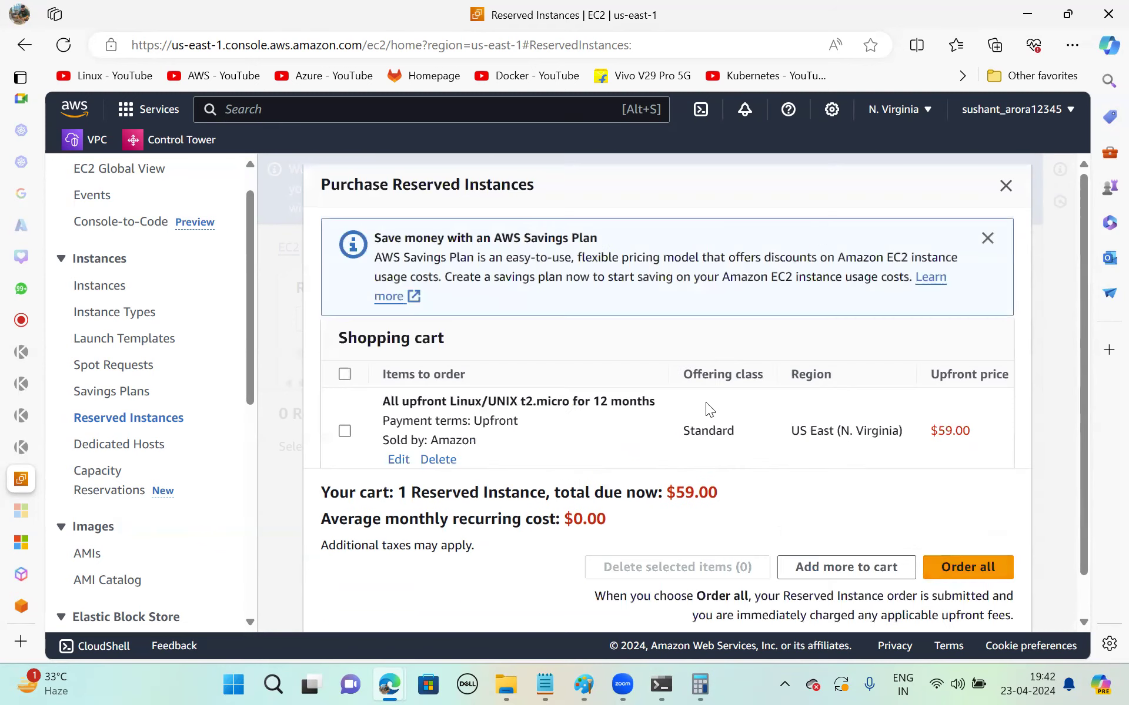
{"action": "scroll", "coordinate": [706, 402], "scroll_direction": "down", "scroll_amount": 1}
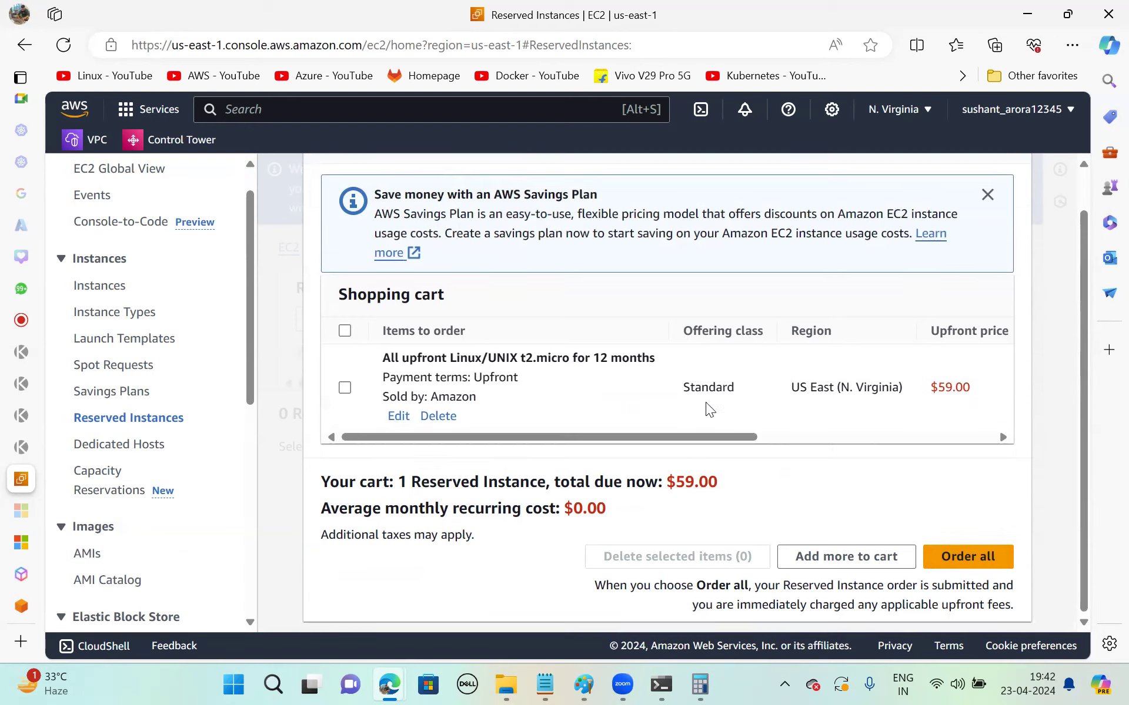
{"action": "left_click", "coordinate": [346, 386]}
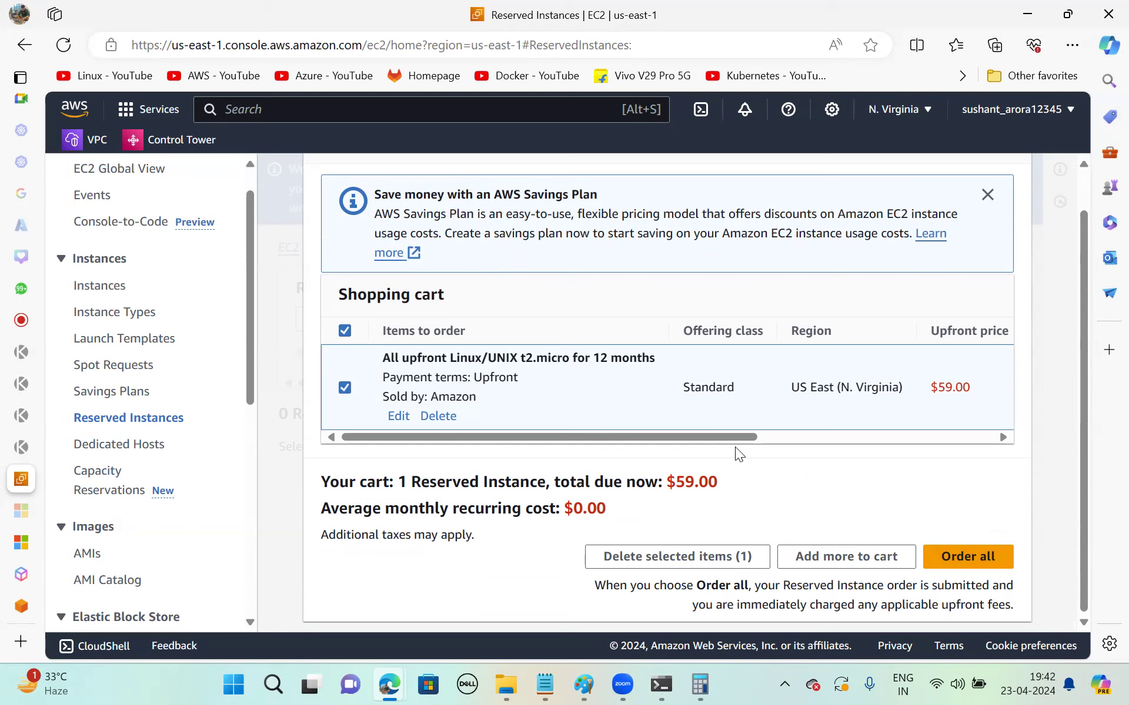
{"action": "left_click", "coordinate": [345, 331]}
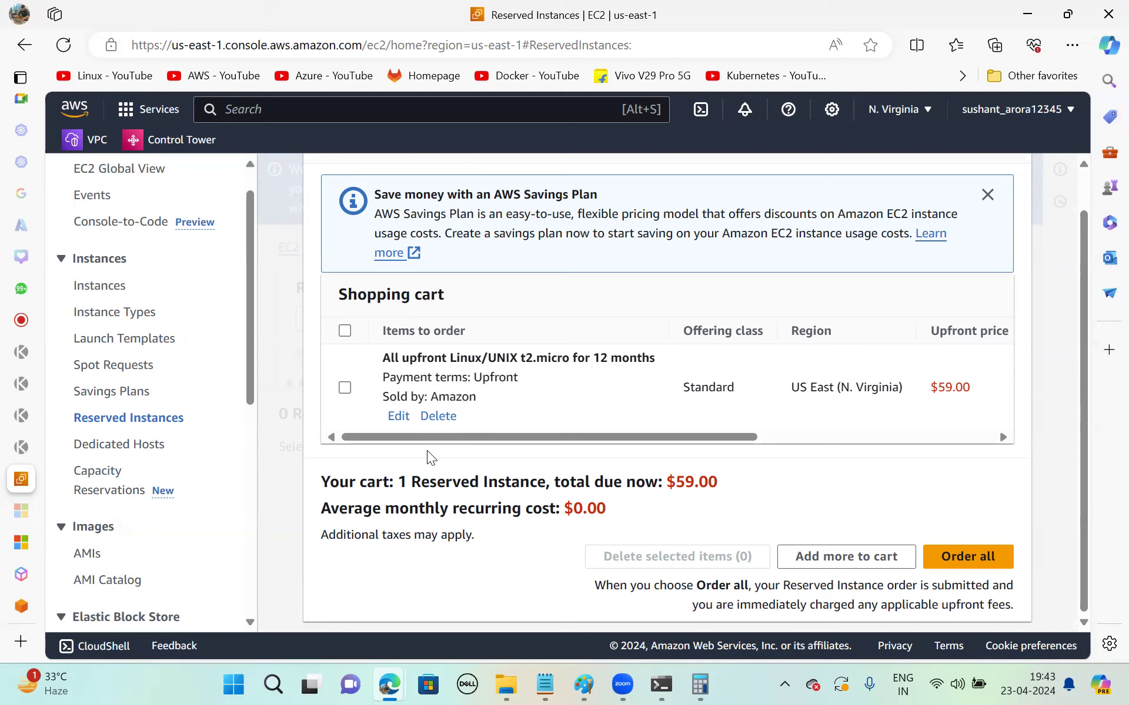
- Switch to the Paint drawing of the EC2 notes and frame the large grid with an empty text box
{"action": "mouse_move", "coordinate": [586, 684]}
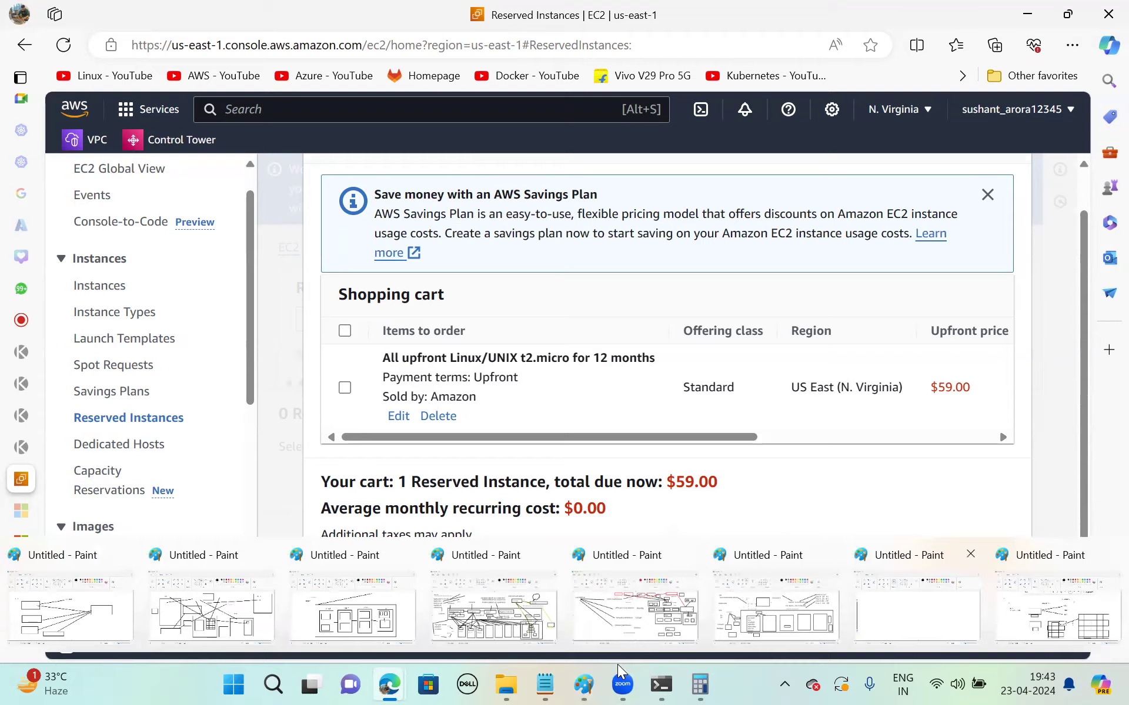
{"action": "left_click", "coordinate": [776, 609]}
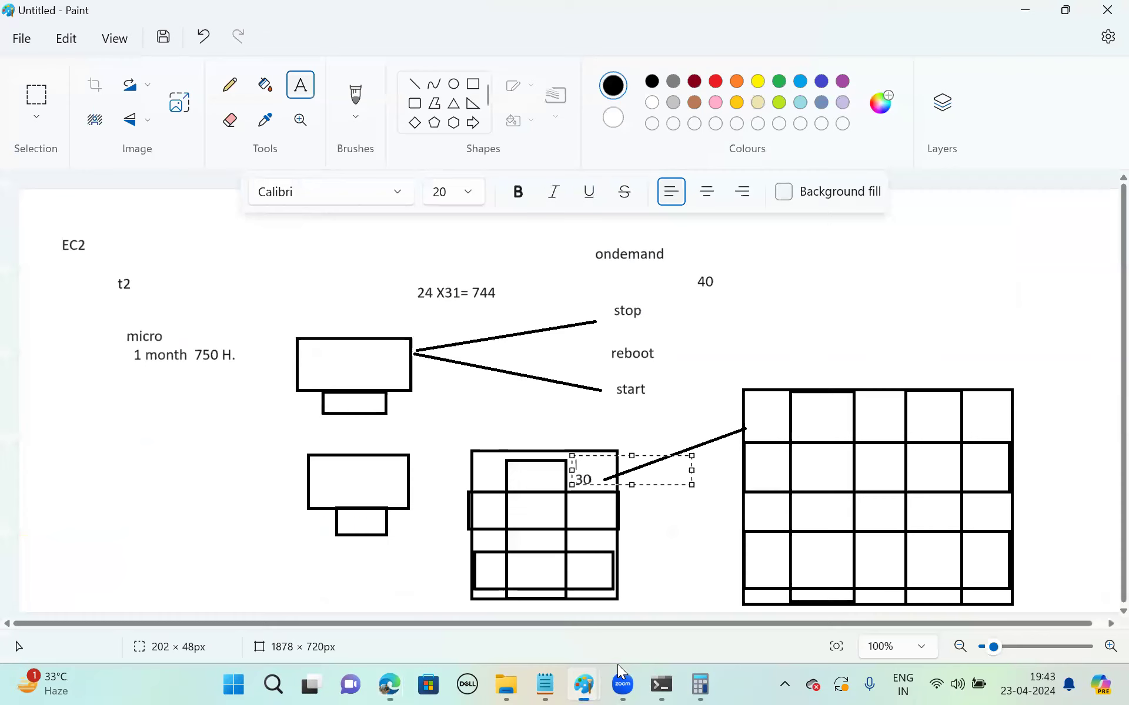
{"action": "left_click", "coordinate": [758, 334]}
{"action": "left_click_drag", "start_coordinate": [752, 414], "coordinate": [765, 434]}
{"action": "left_click", "coordinate": [788, 322]}
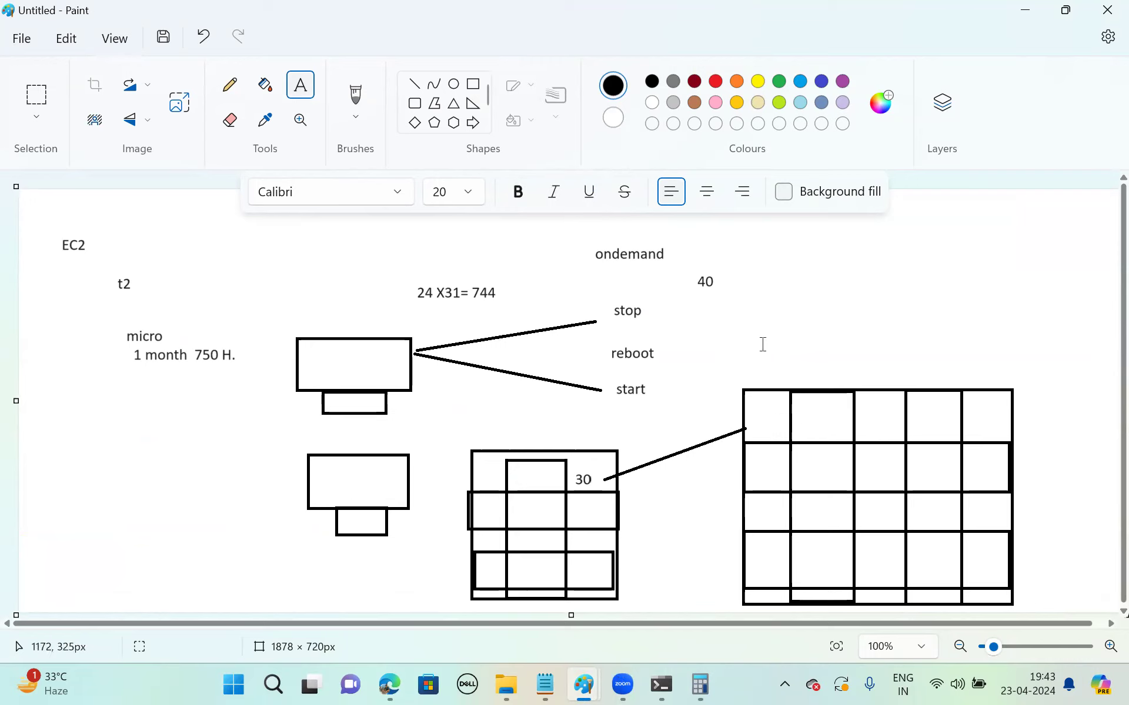
{"action": "left_click_drag", "start_coordinate": [719, 357], "coordinate": [1043, 617]}
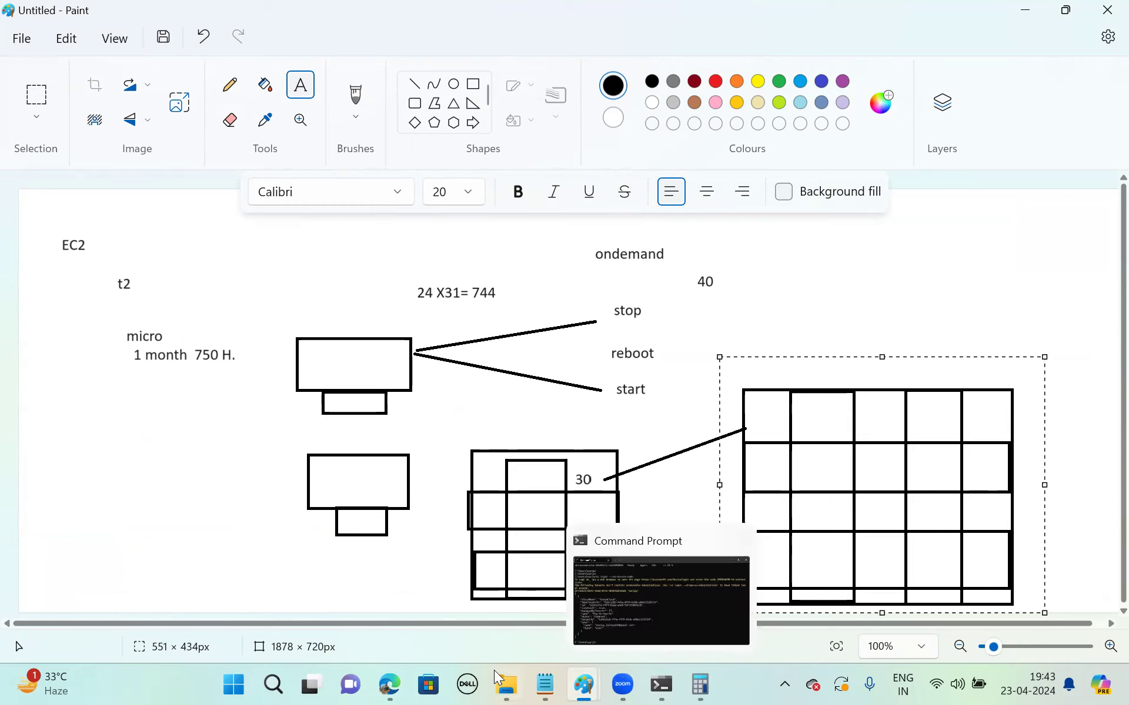
- Return to the EC2 console in the browser and open the Allocate Dedicated Host form from the Dedicated Hosts page
{"action": "mouse_move", "coordinate": [388, 683]}
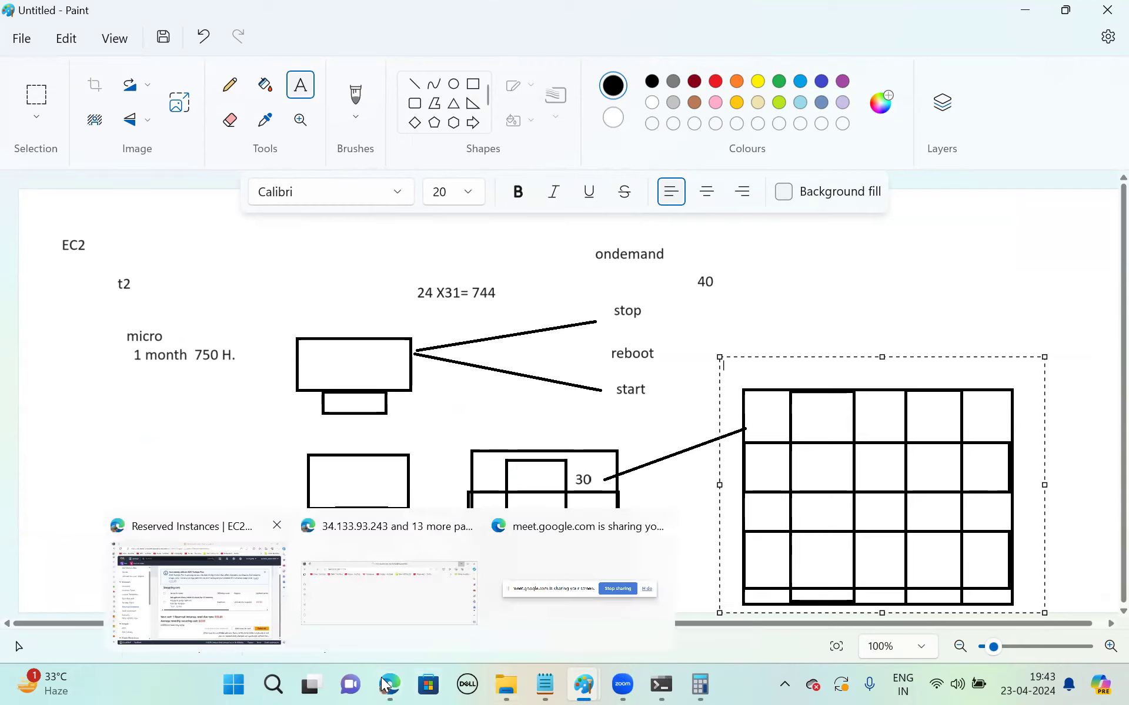
{"action": "left_click", "coordinate": [137, 497]}
{"action": "left_click", "coordinate": [115, 447]}
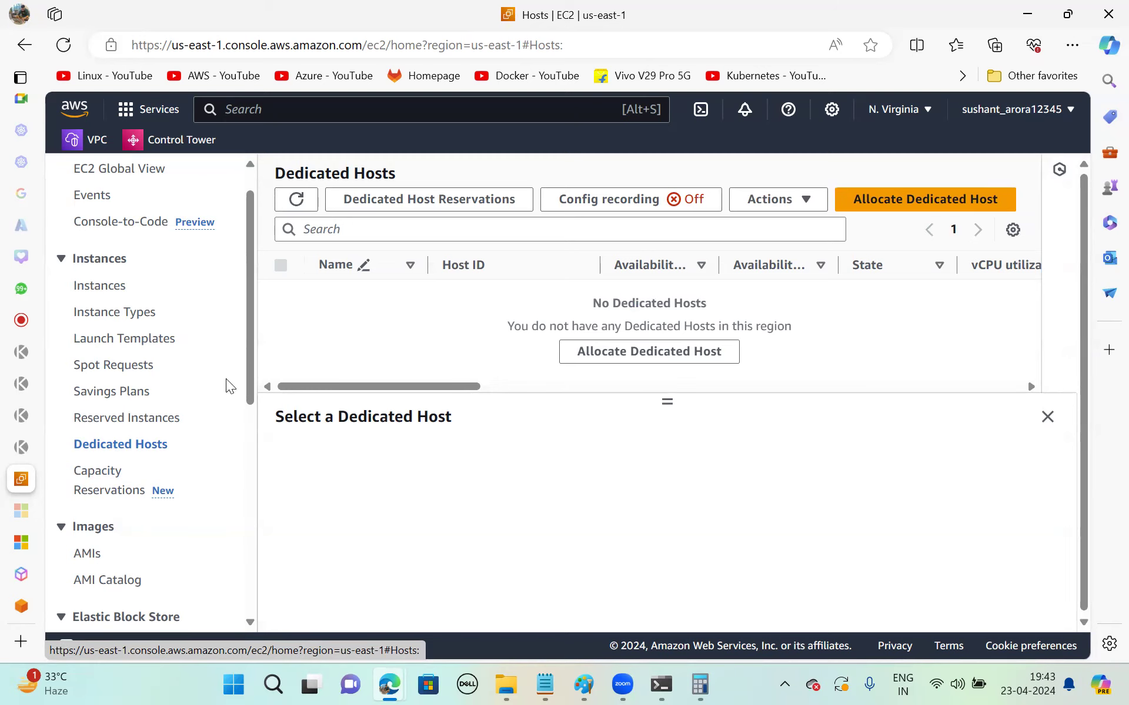
{"action": "left_click", "coordinate": [673, 350]}
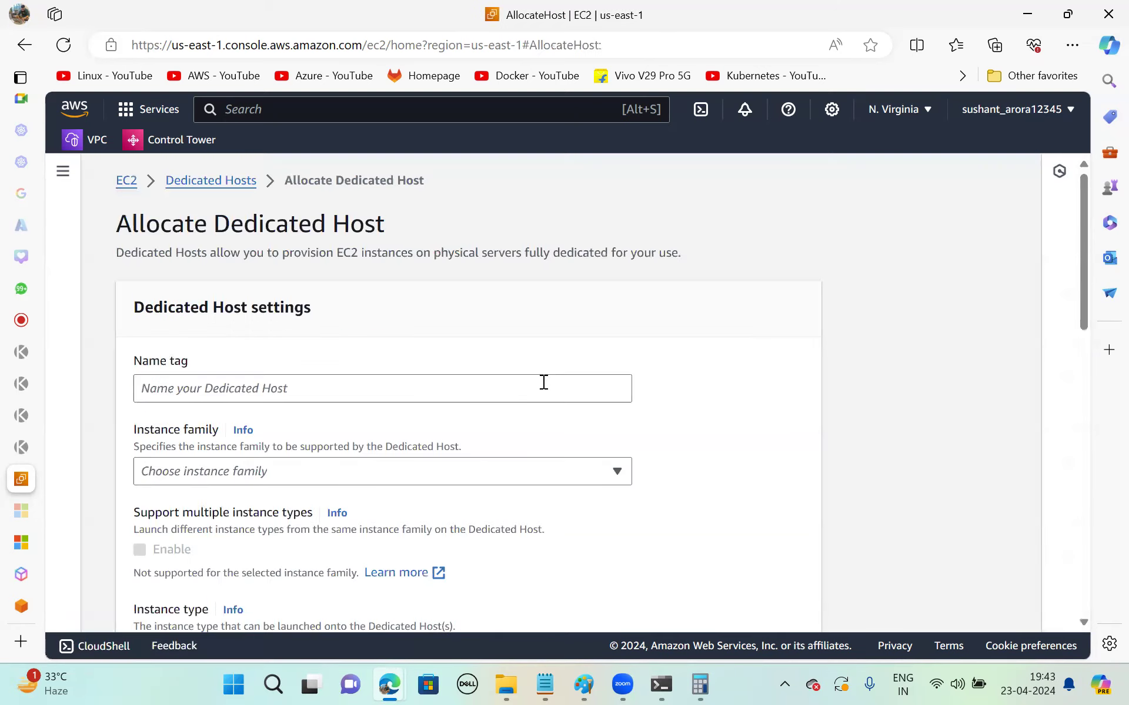
- Browse the available instance families for the Dedicated Host and choose a1
{"action": "scroll", "coordinate": [417, 348], "scroll_direction": "down", "scroll_amount": 3}
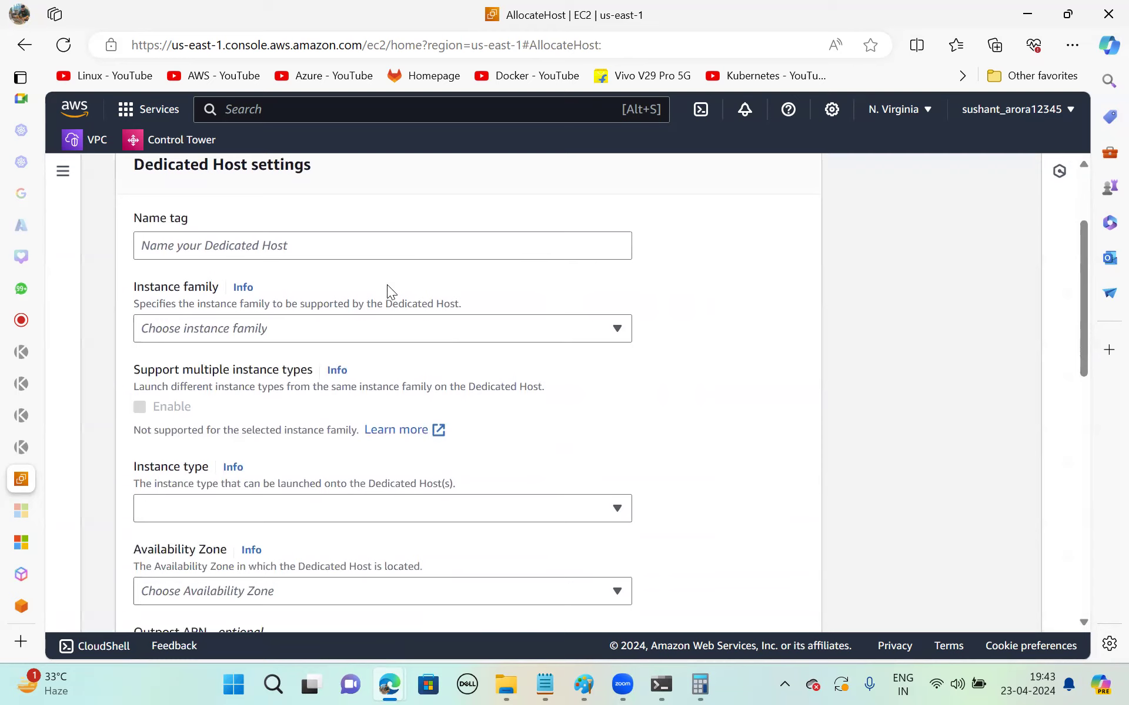
{"action": "left_click", "coordinate": [409, 332]}
{"action": "scroll", "coordinate": [239, 441], "scroll_direction": "down", "scroll_amount": 1}
{"action": "scroll", "coordinate": [239, 441], "scroll_direction": "up", "scroll_amount": 1}
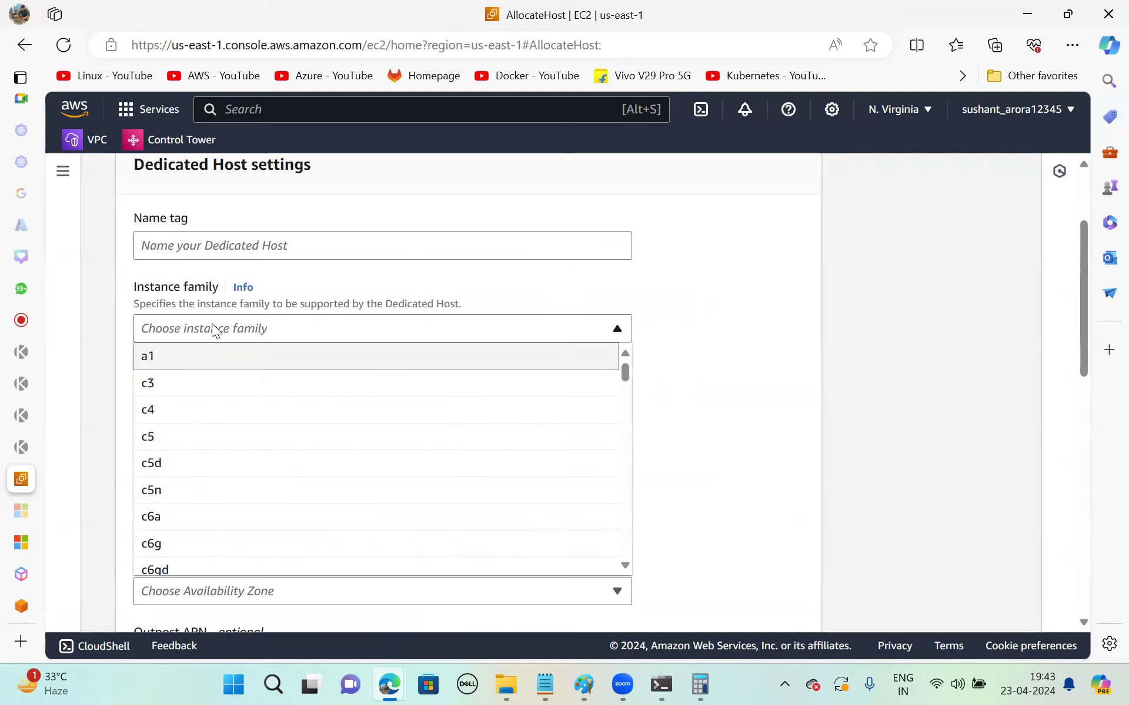
{"action": "key", "text": "Page_Down"}
{"action": "key", "text": "Page_Down"}
{"action": "key", "text": "Page_Down"}
{"action": "key", "text": "Page_Down"}
{"action": "key", "text": "Page_Down"}
{"action": "key", "text": "Page_Down"}
{"action": "key", "text": "Up"}
{"action": "key", "text": "Up"}
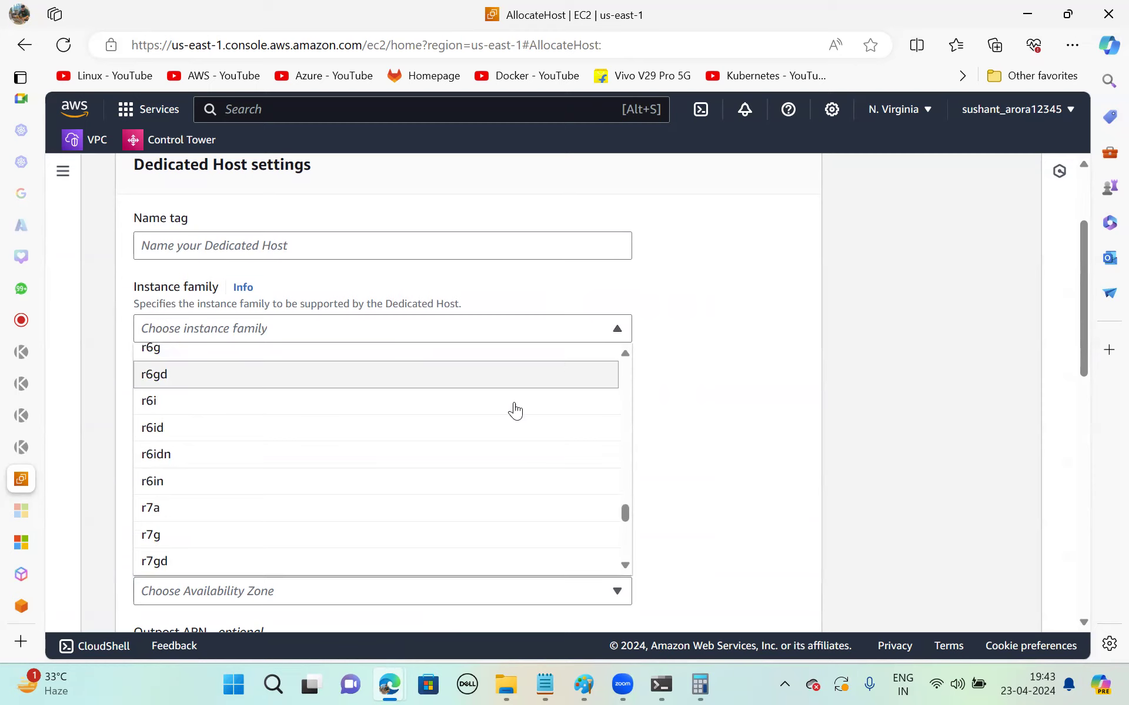
{"action": "left_click_drag", "start_coordinate": [624, 512], "coordinate": [617, 356]}
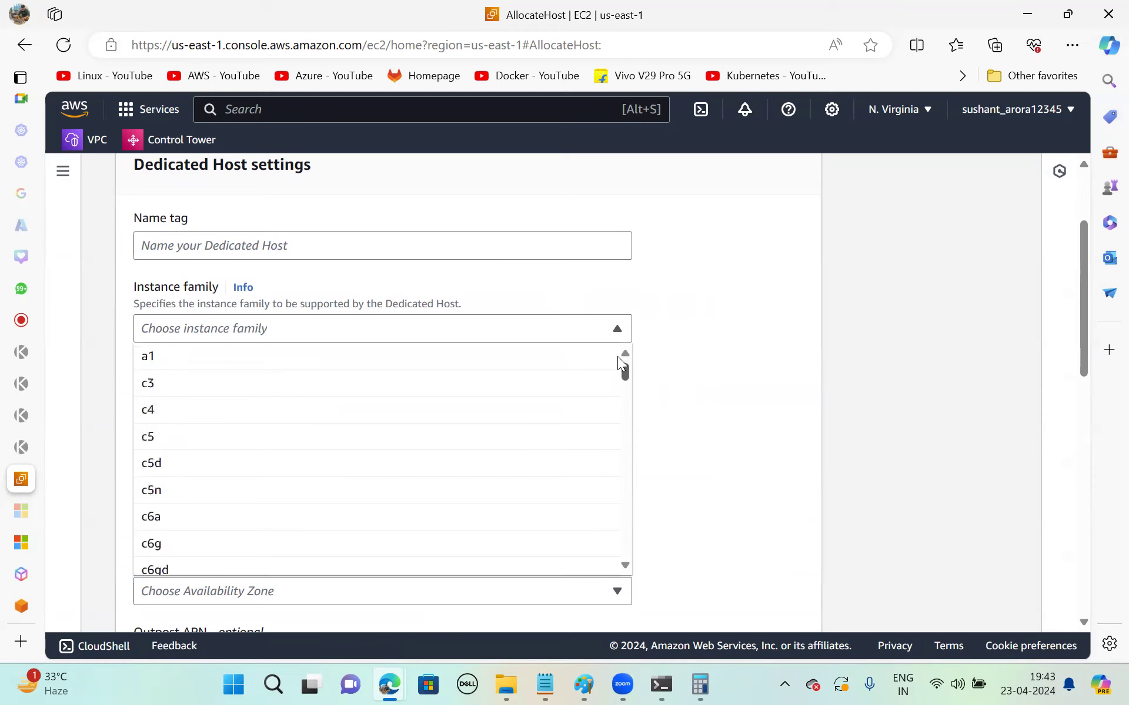
{"action": "left_click", "coordinate": [176, 359]}
- Review the remaining Dedicated Host settings, from Availability Zone and auto-placement to host maintenance, quantity and tags
{"action": "scroll", "coordinate": [552, 400], "scroll_direction": "down", "scroll_amount": 1}
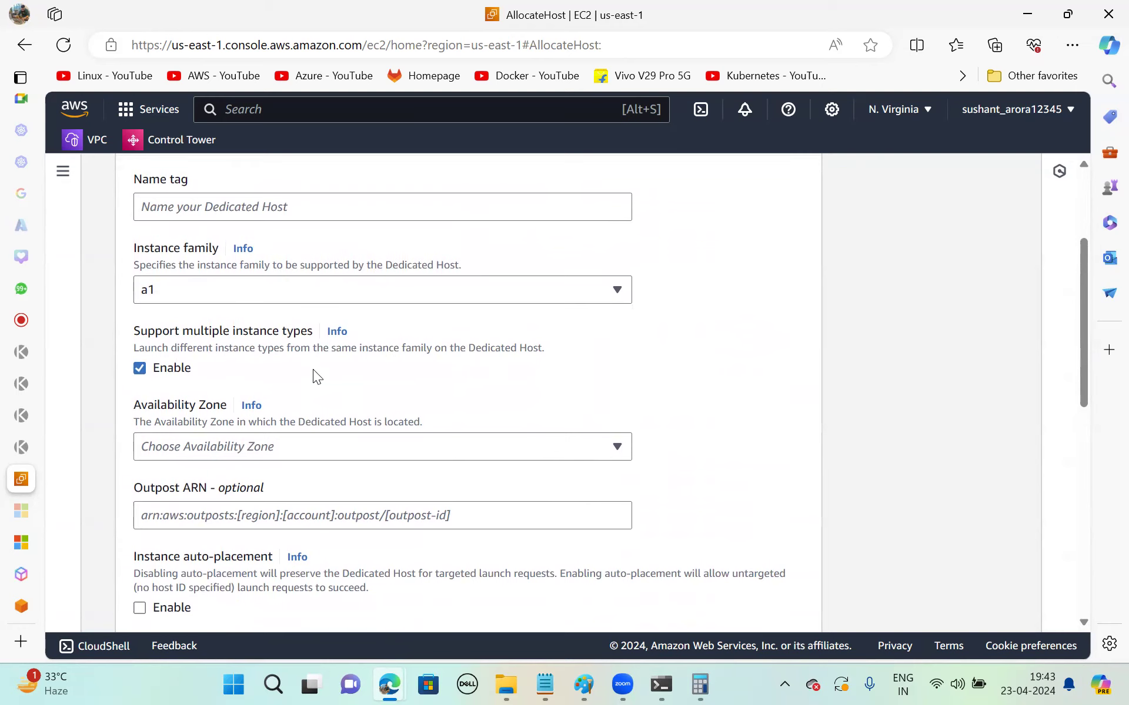
{"action": "scroll", "coordinate": [313, 370], "scroll_direction": "down", "scroll_amount": 4}
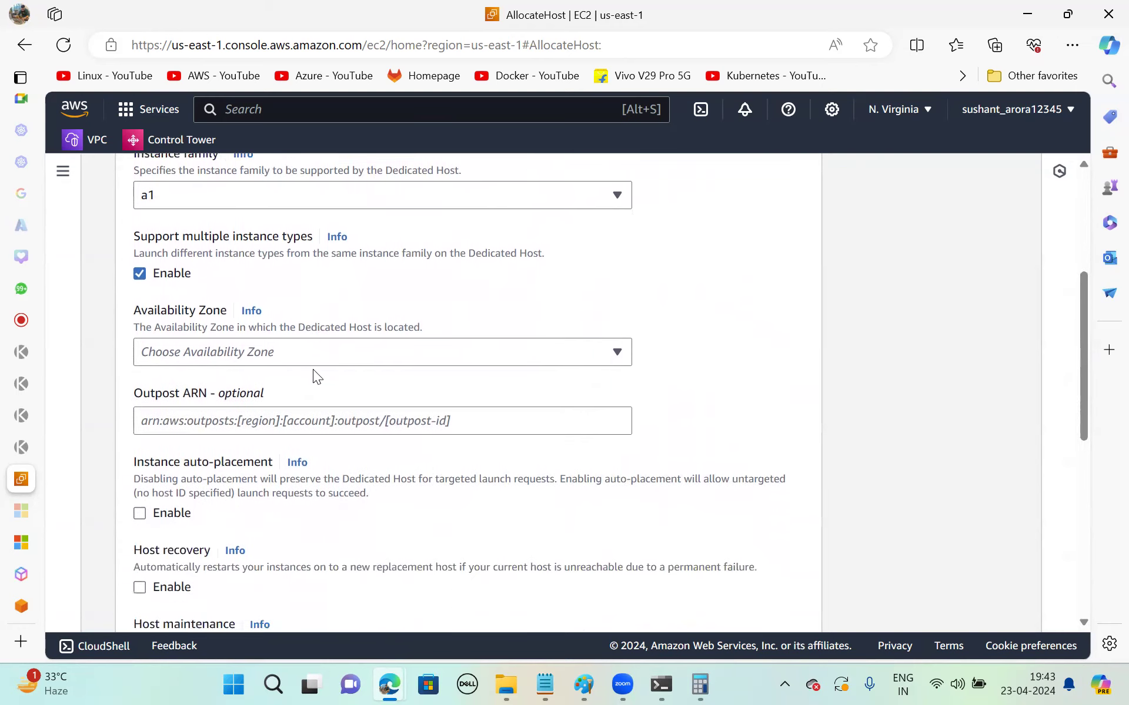
{"action": "scroll", "coordinate": [313, 370], "scroll_direction": "down", "scroll_amount": 4}
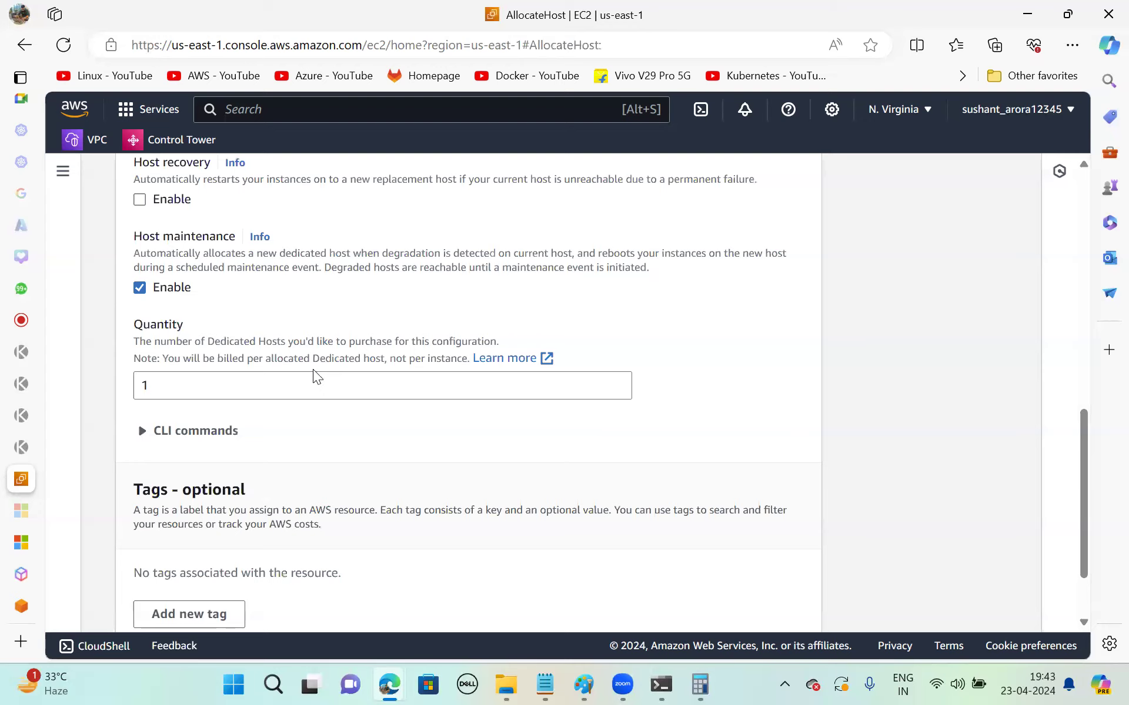
{"action": "scroll", "coordinate": [313, 369], "scroll_direction": "down", "scroll_amount": 2}
{"action": "scroll", "coordinate": [313, 369], "scroll_direction": "up", "scroll_amount": 8}
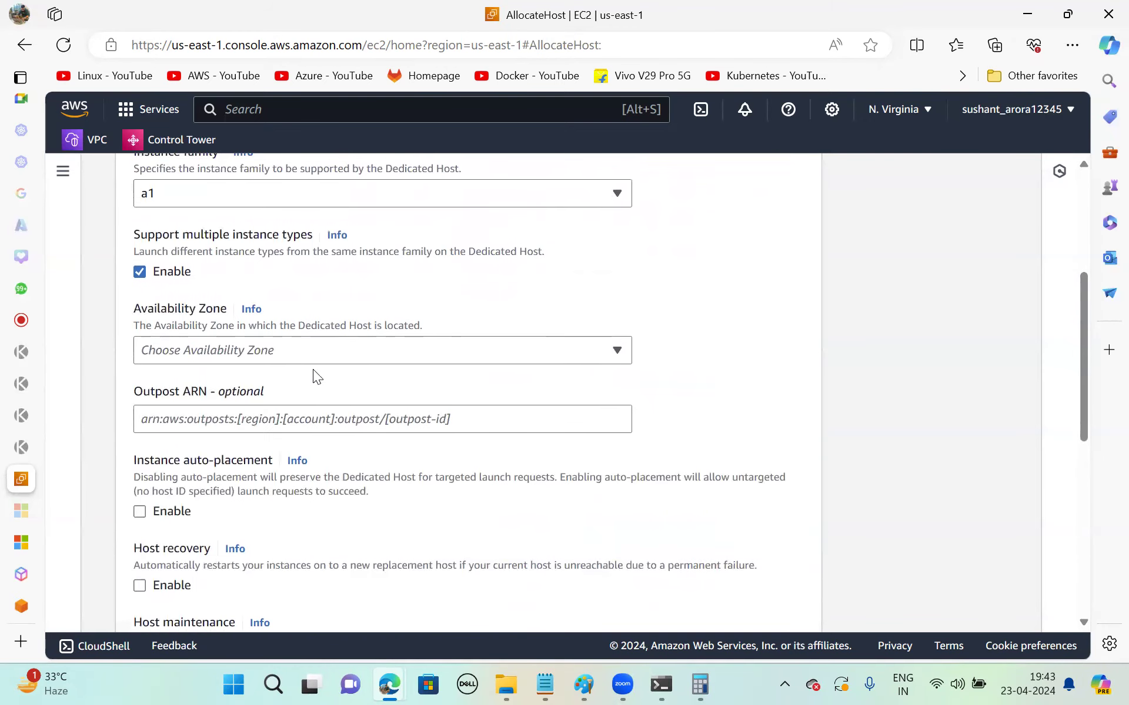
- In the Paint drawing, add two small upright rectangles beside the large grid's right edge, the lower one about 49 × 98 px
{"action": "mouse_move", "coordinate": [584, 684]}
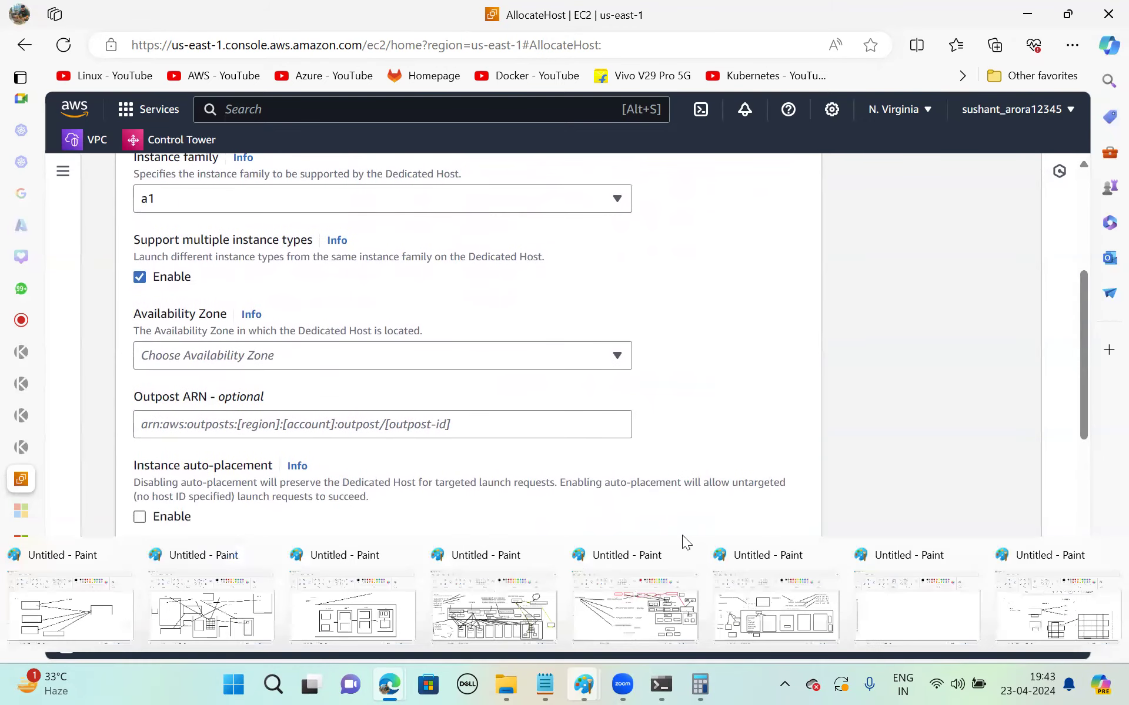
{"action": "left_click", "coordinate": [893, 582]}
{"action": "left_click", "coordinate": [948, 320]}
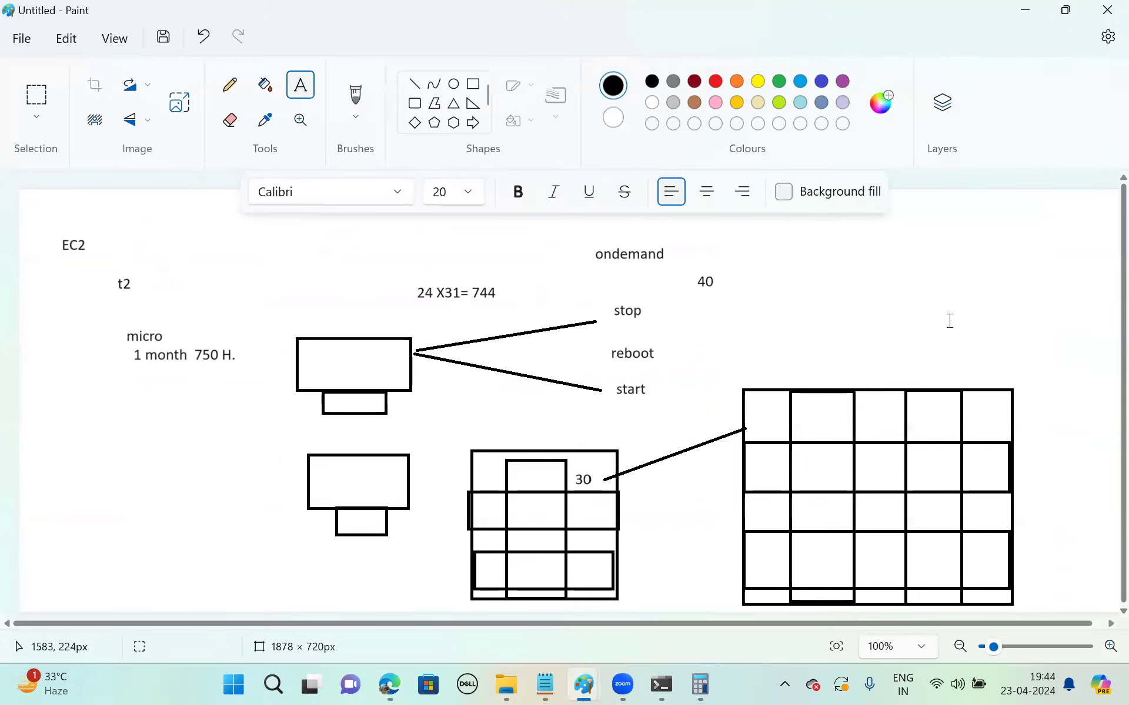
{"action": "left_click", "coordinate": [473, 88]}
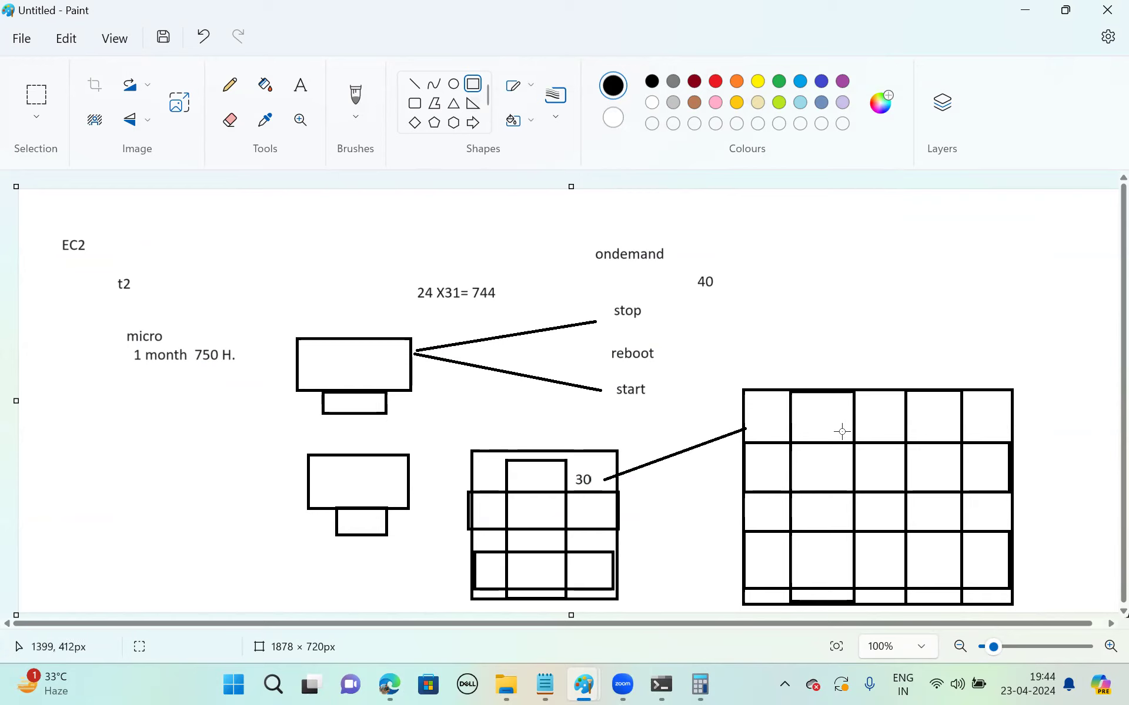
{"action": "mouse_move", "coordinate": [1012, 424]}
{"action": "left_mouse_down"}
{"action": "mouse_move", "coordinate": [1039, 499]}
{"action": "mouse_move", "coordinate": [1047, 590]}
{"action": "left_mouse_up"}
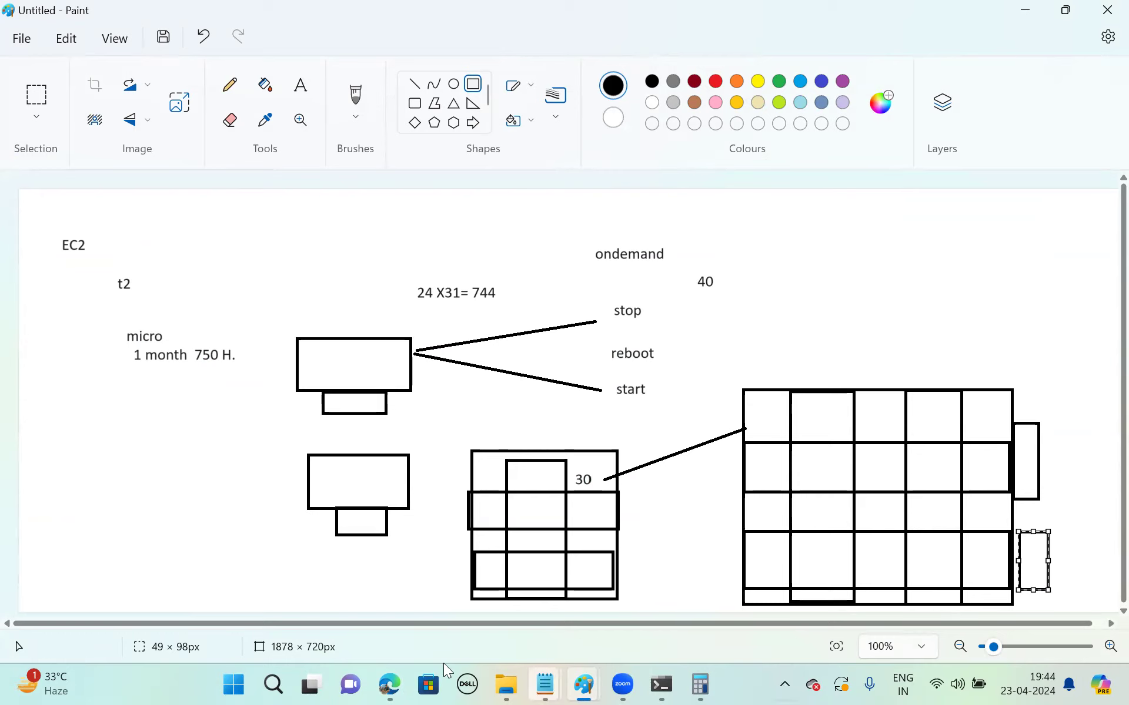
- Return to the EC2 console in the browser, leave the Dedicated Host form and open the Spot Requests page
{"action": "mouse_move", "coordinate": [388, 685]}
{"action": "left_click", "coordinate": [197, 591]}
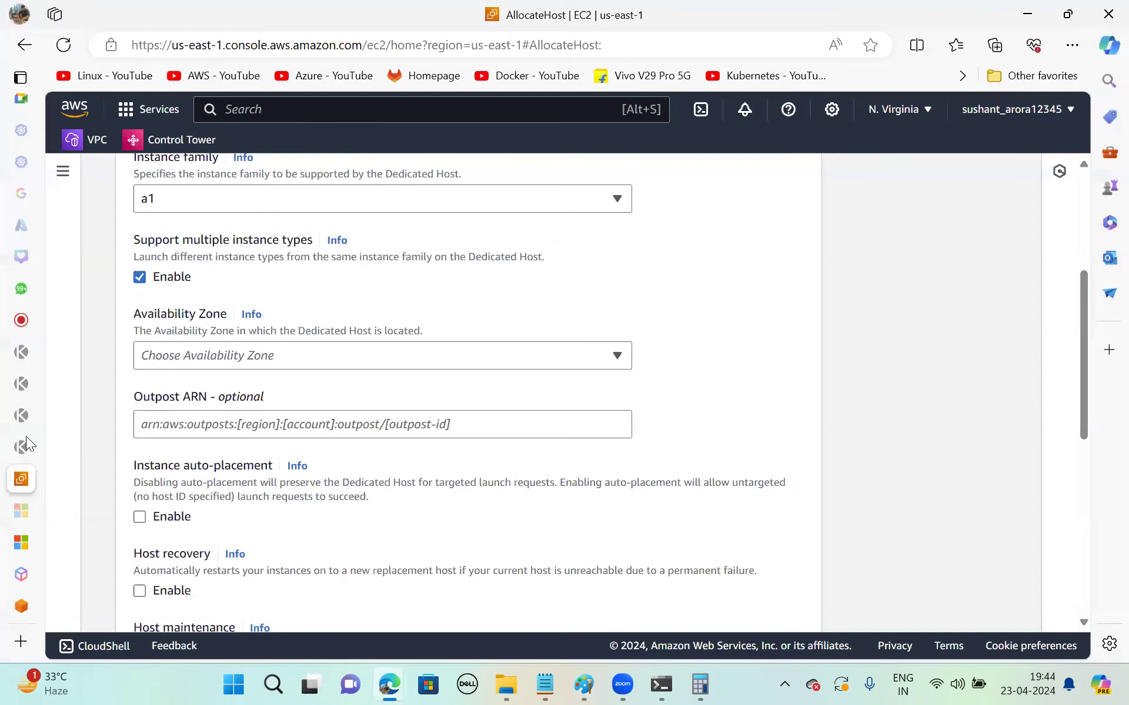
{"action": "scroll", "coordinate": [243, 198], "scroll_direction": "up", "scroll_amount": 5}
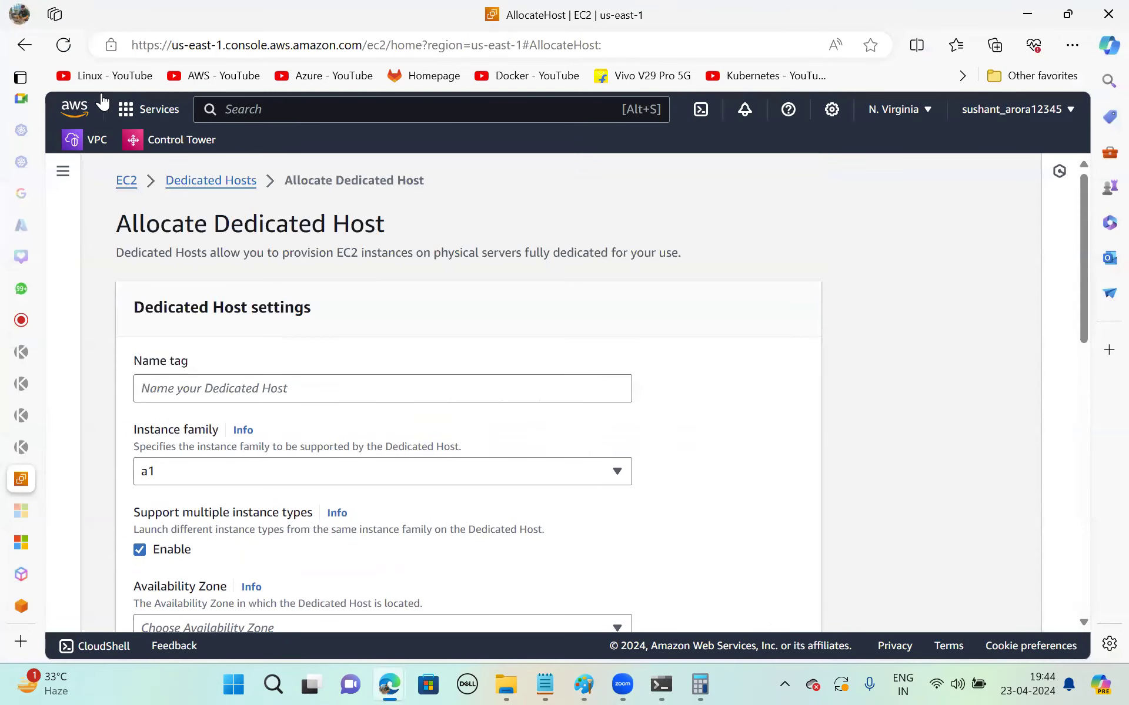
{"action": "left_click", "coordinate": [63, 171]}
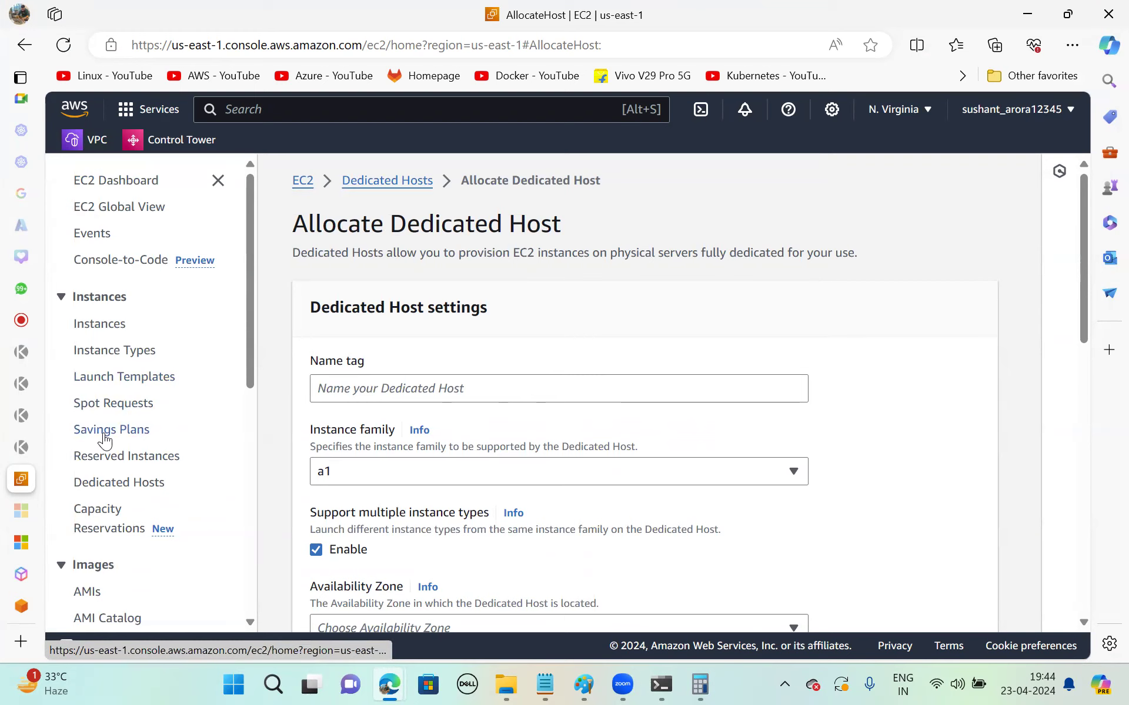
{"action": "left_click", "coordinate": [120, 400]}
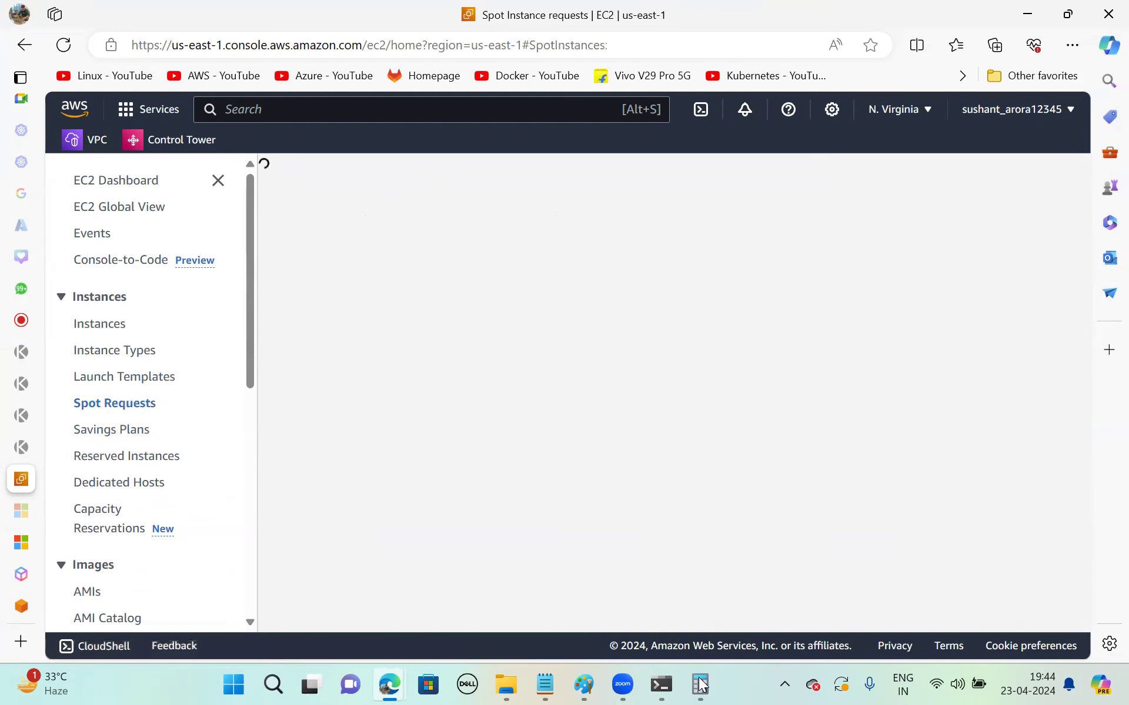
- In the Paint drawing, add a wide rectangle with four small boxes above the large grid, labelled min 10 and max 100
{"action": "mouse_move", "coordinate": [586, 683]}
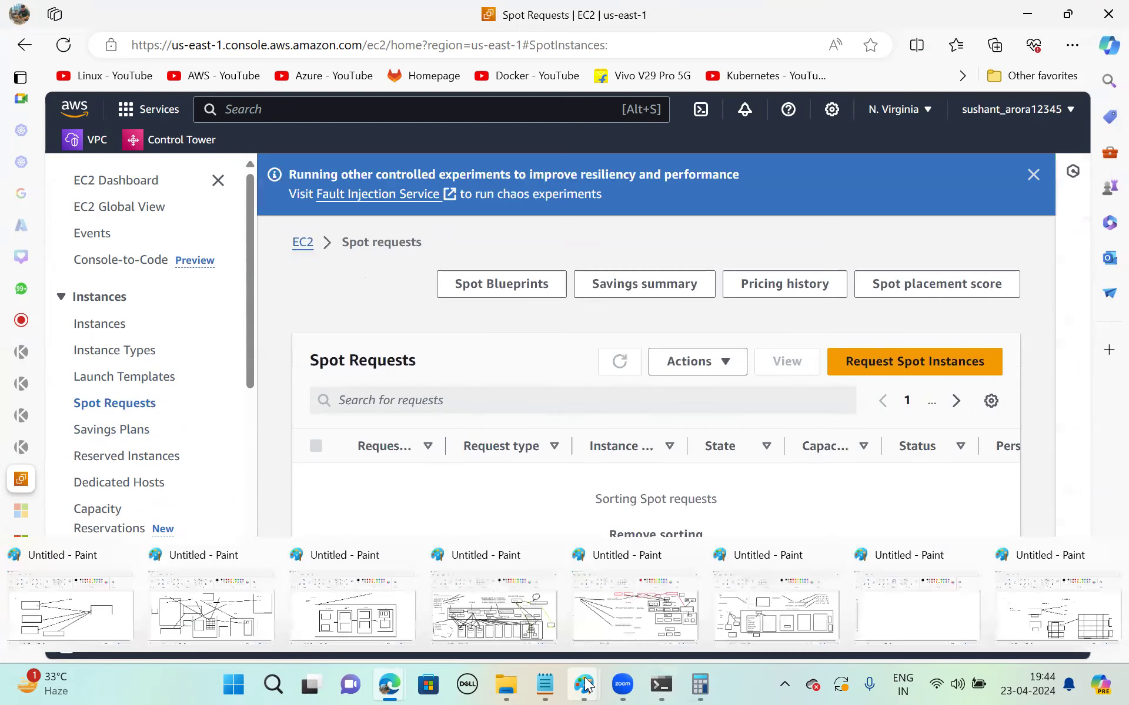
{"action": "left_click", "coordinate": [1058, 611]}
{"action": "left_click", "coordinate": [799, 347]}
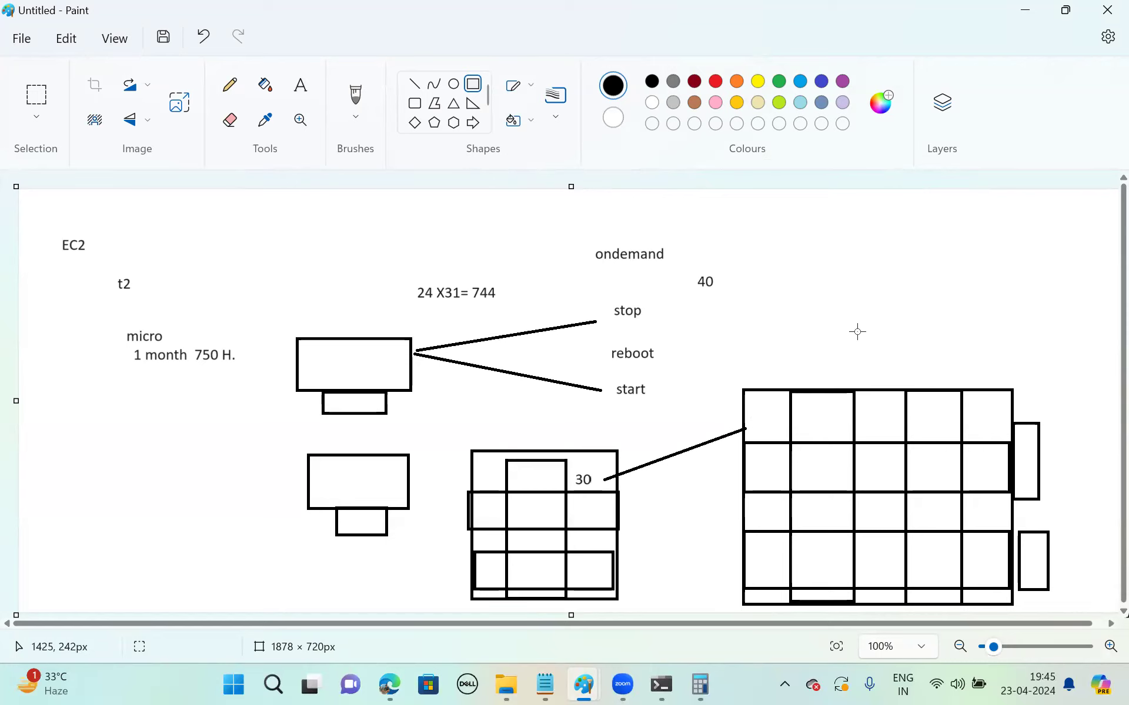
{"action": "left_click", "coordinate": [417, 87]}
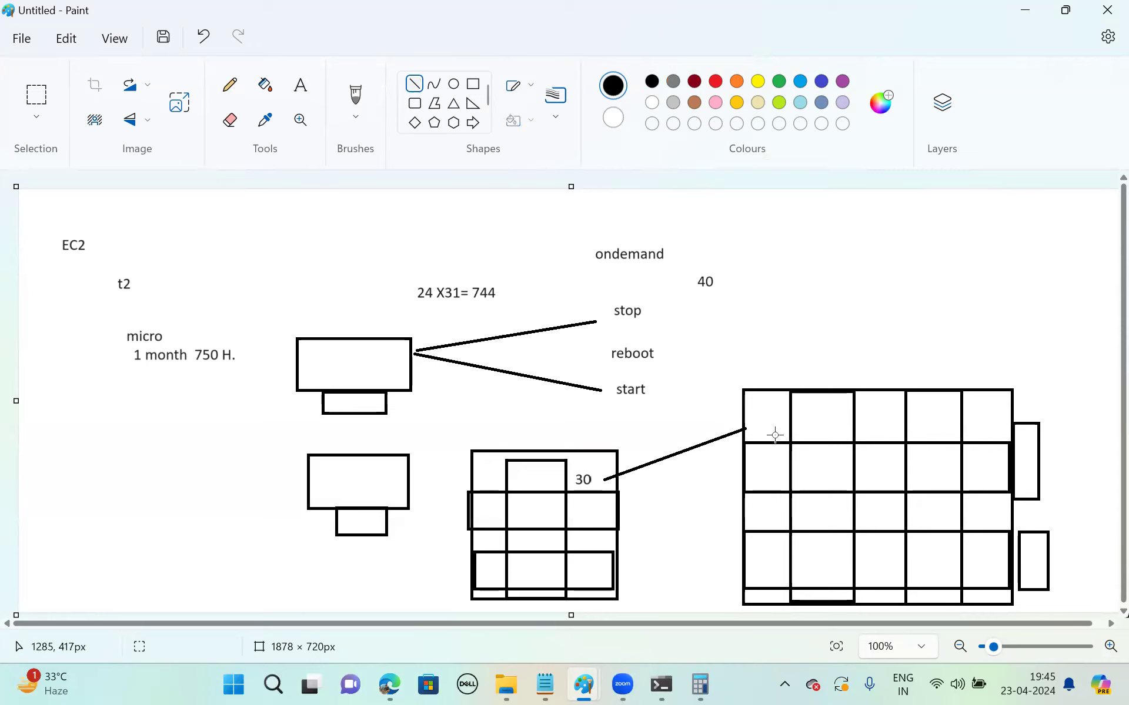
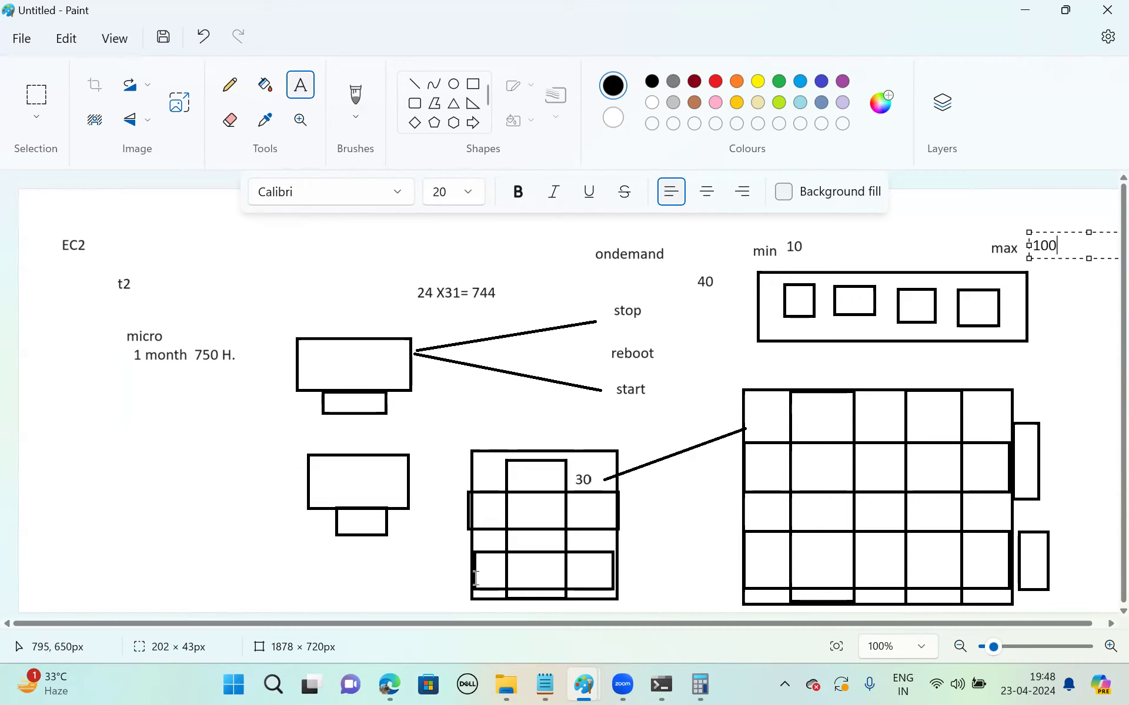
- Return to the EC2 console, open the Request Spot Instances form and review its launch parameters and additional request details
{"action": "mouse_move", "coordinate": [372, 685]}
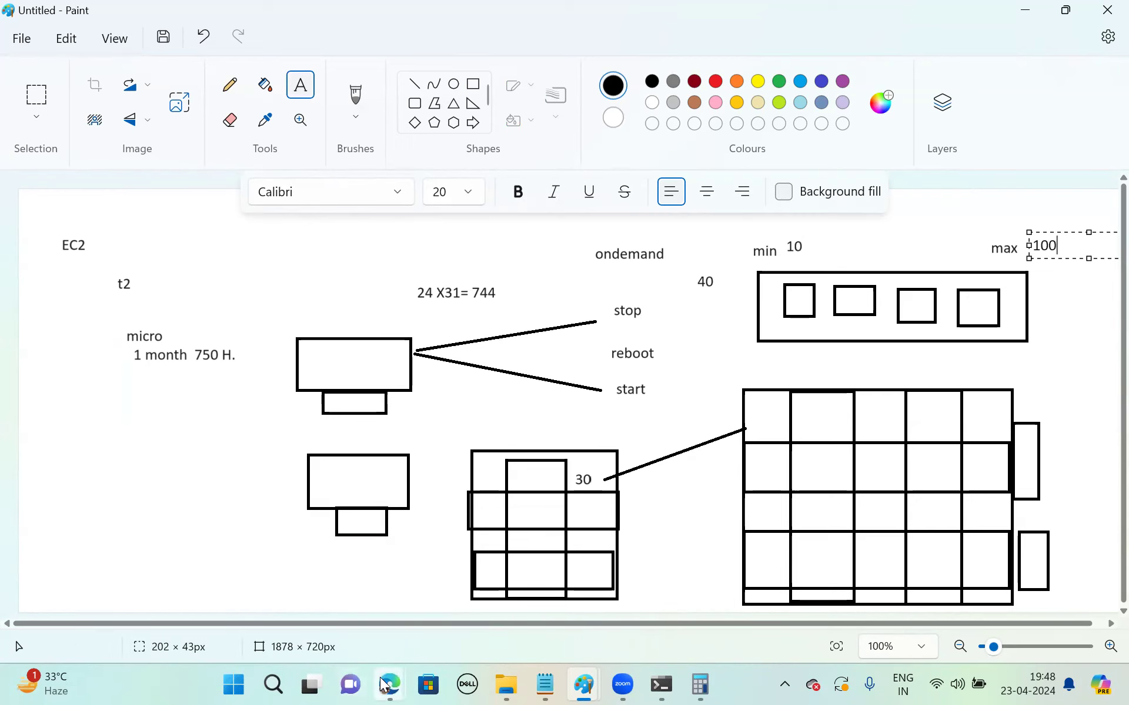
{"action": "left_click", "coordinate": [176, 558]}
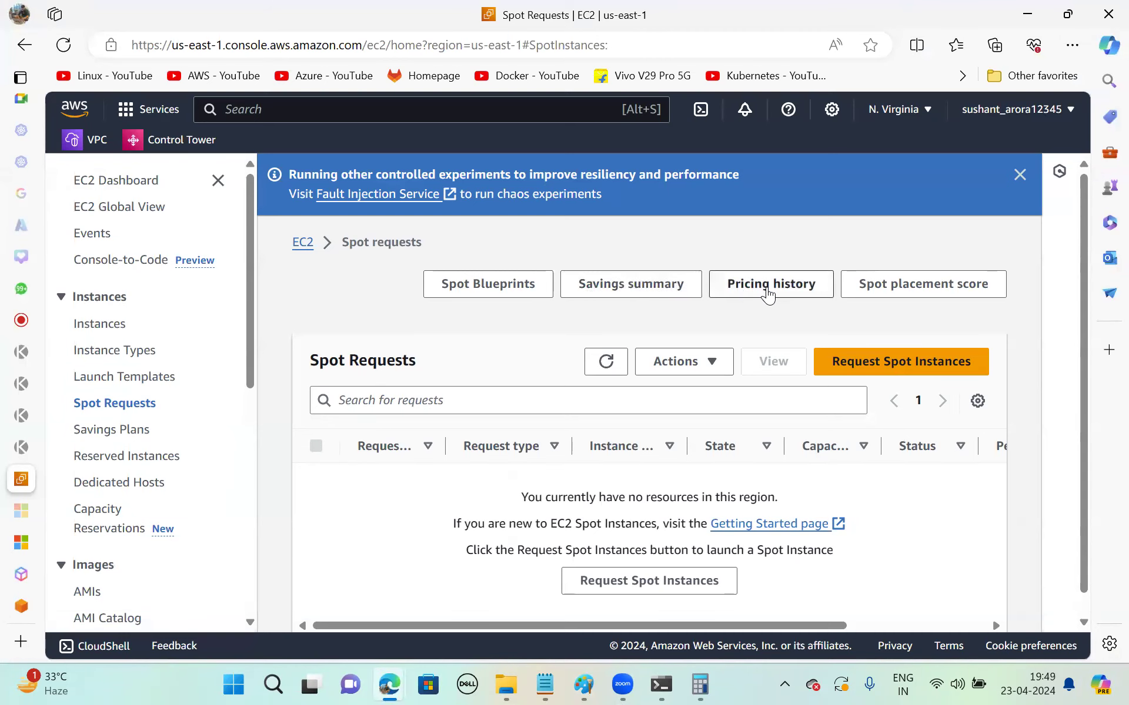
{"action": "left_click", "coordinate": [874, 361]}
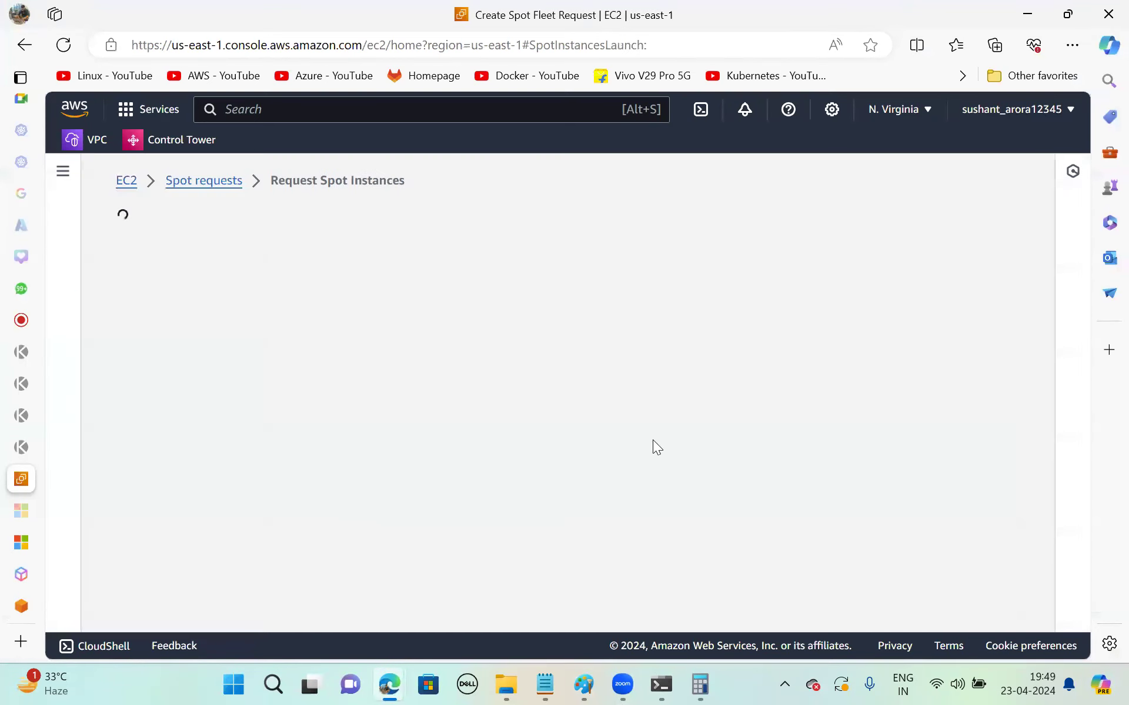
{"action": "scroll", "coordinate": [461, 443], "scroll_direction": "down", "scroll_amount": 5}
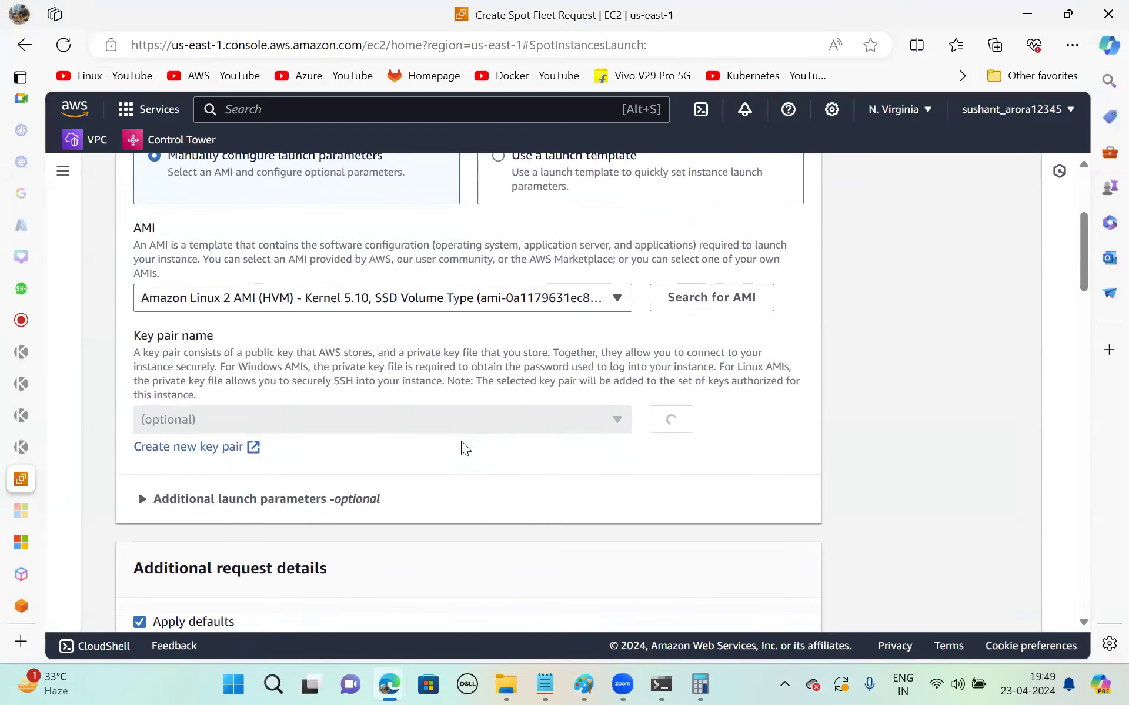
{"action": "scroll", "coordinate": [461, 447], "scroll_direction": "down", "scroll_amount": 5}
{"action": "scroll", "coordinate": [461, 447], "scroll_direction": "up", "scroll_amount": 8}
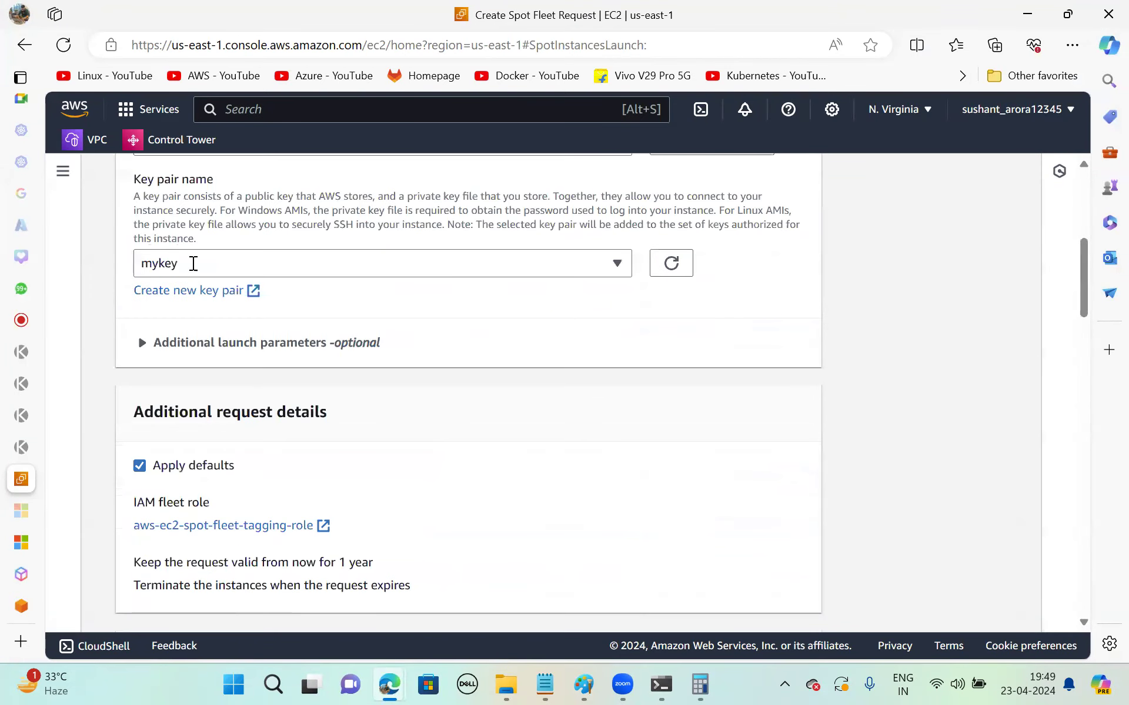
- Leave the Spot request form and open the Savings Plans overview in the EC2 console
{"action": "left_click", "coordinate": [63, 171]}
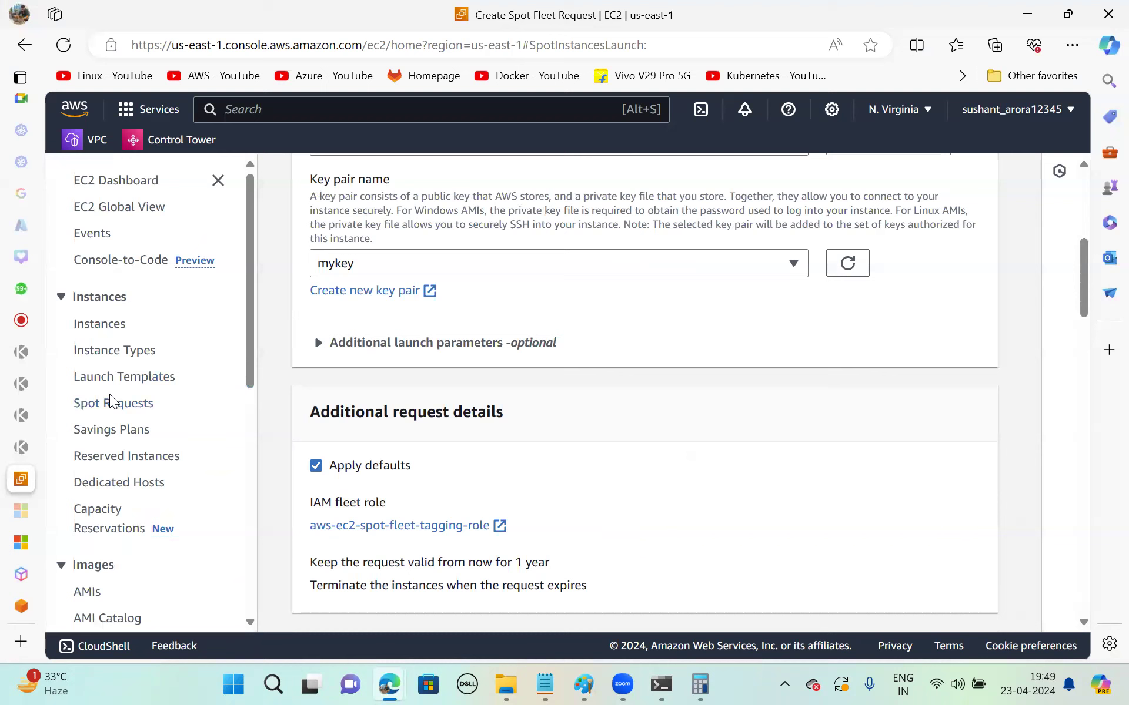
{"action": "left_click", "coordinate": [101, 434]}
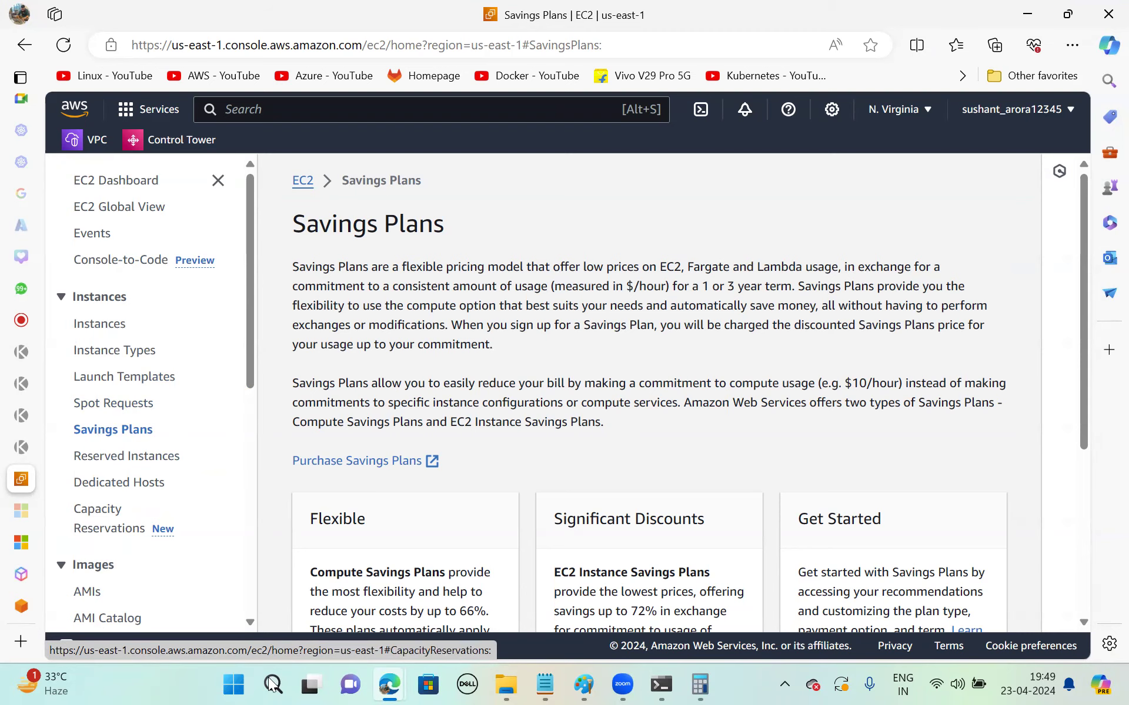
{"action": "mouse_move", "coordinate": [591, 685]}
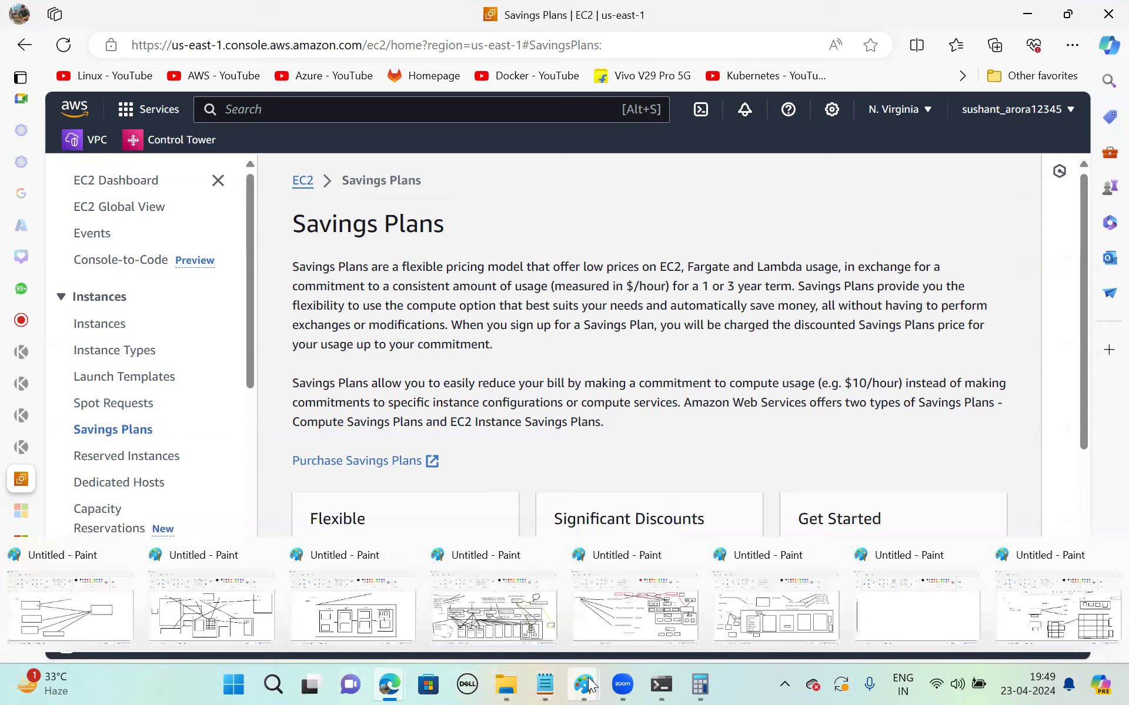
- Consult the EC2 drawing in Paint, return to the EC2 console and review the Savings Plans types
{"action": "left_click", "coordinate": [1063, 603]}
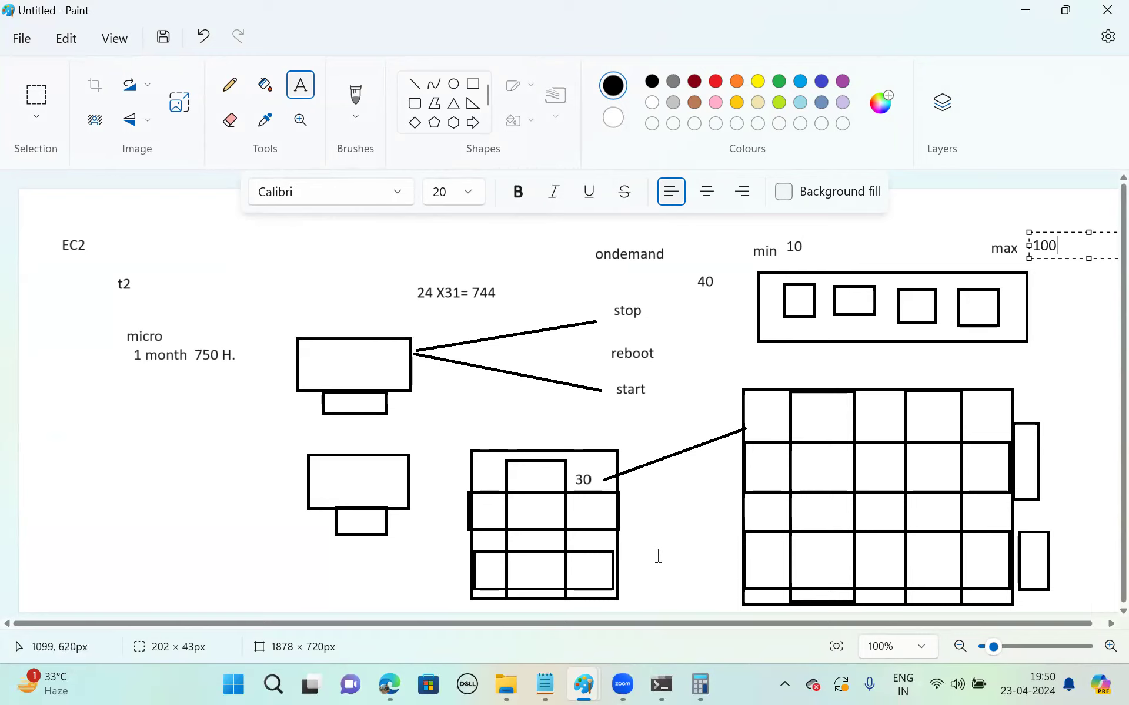
{"action": "left_click", "coordinate": [390, 684]}
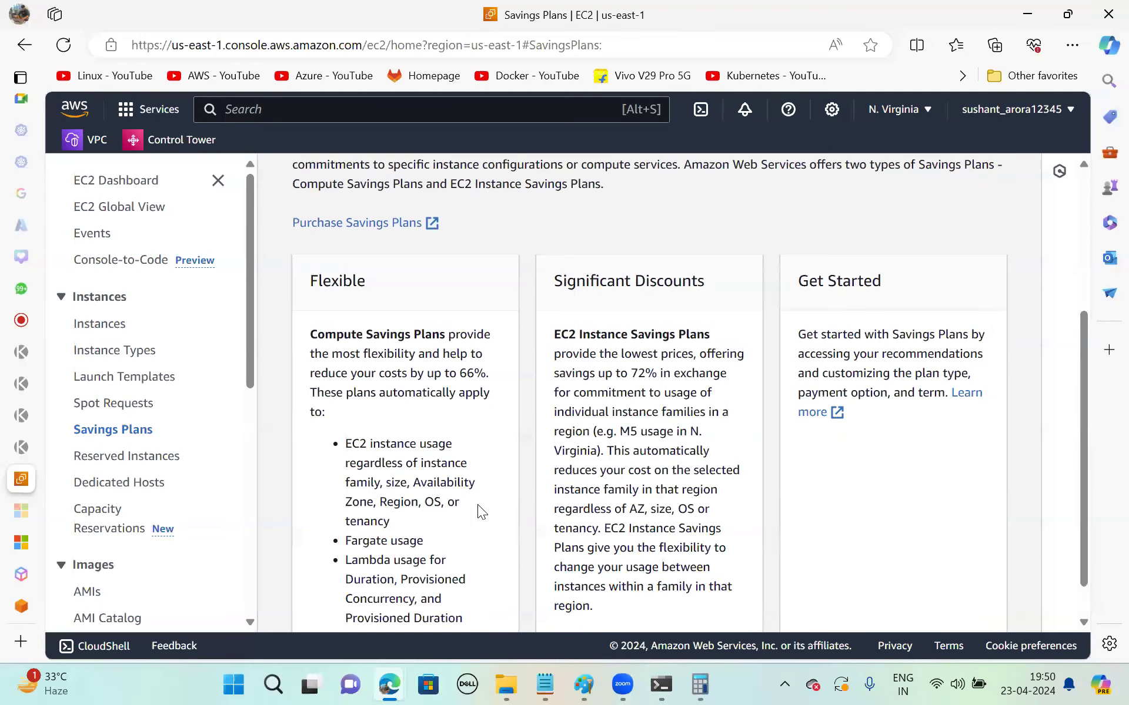
{"action": "scroll", "coordinate": [477, 512], "scroll_direction": "down", "scroll_amount": 1}
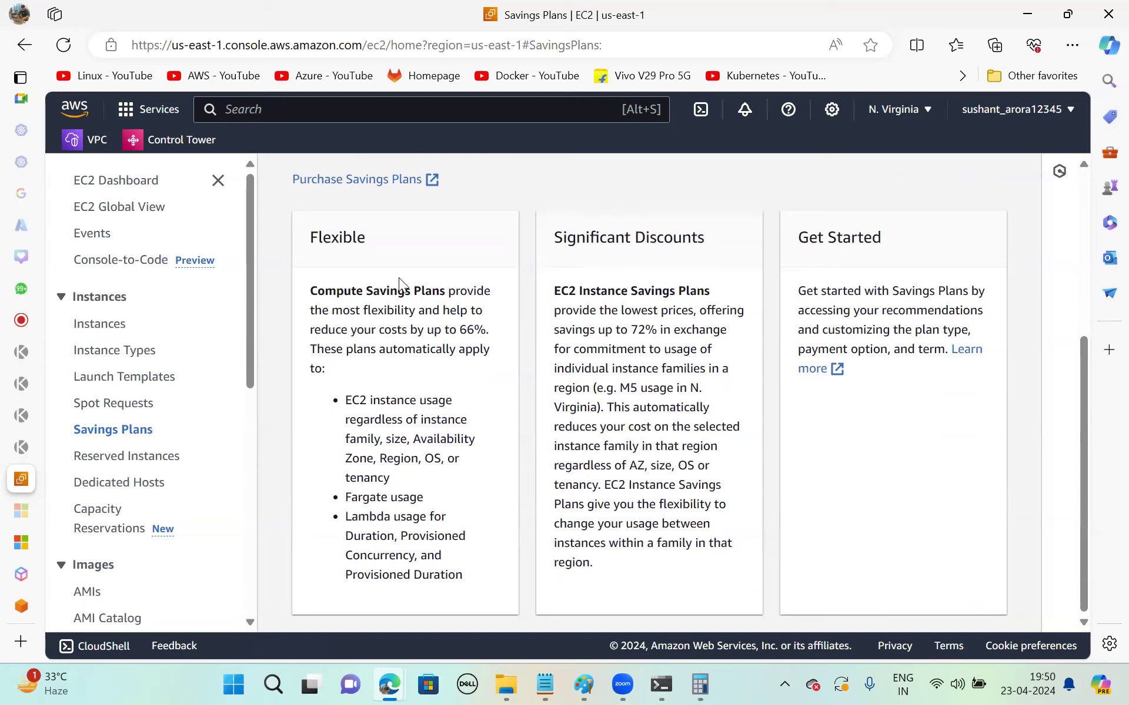
- Open the Purchase Savings Plans form and examine its commitment terms, hourly commitment, payment option and start date section
{"action": "left_click", "coordinate": [353, 180]}
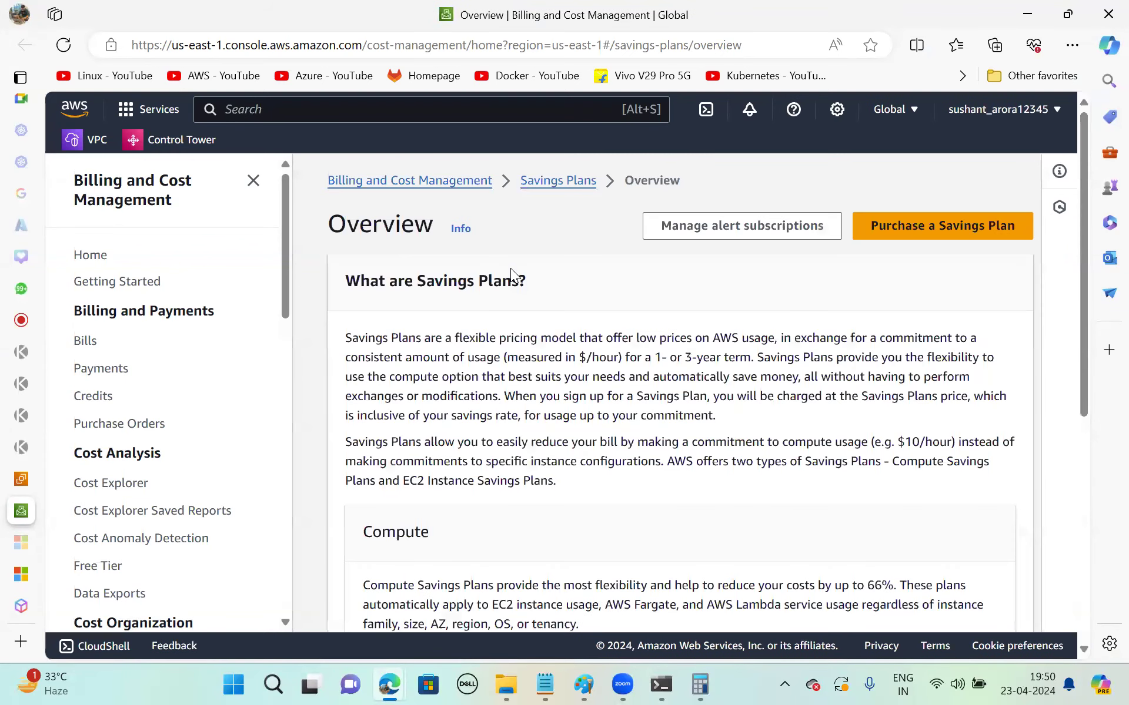
{"action": "left_click", "coordinate": [883, 232]}
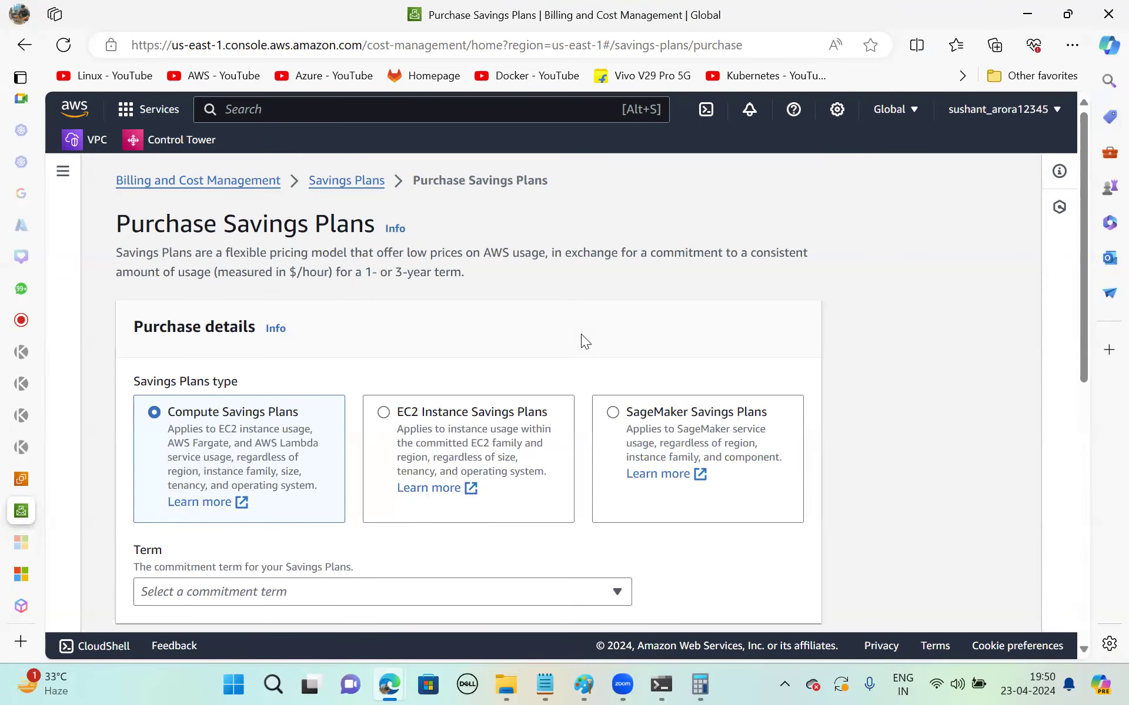
{"action": "scroll", "coordinate": [582, 336], "scroll_direction": "down", "scroll_amount": 2}
{"action": "left_click", "coordinate": [399, 474]}
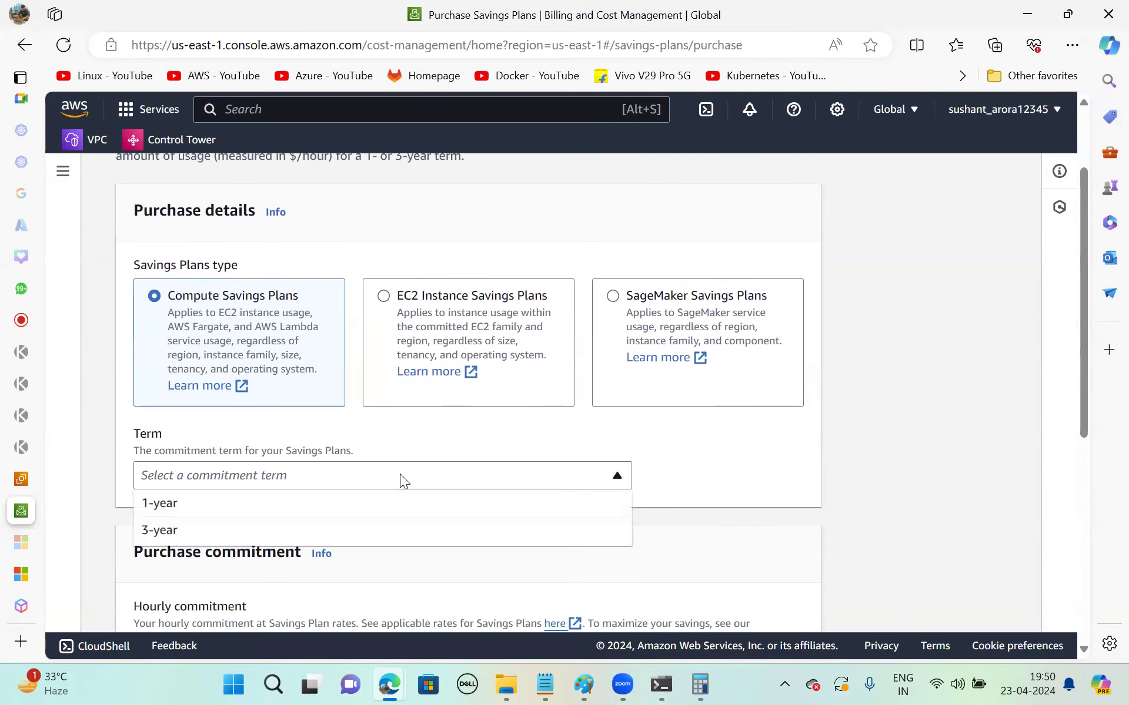
{"action": "left_click", "coordinate": [707, 453]}
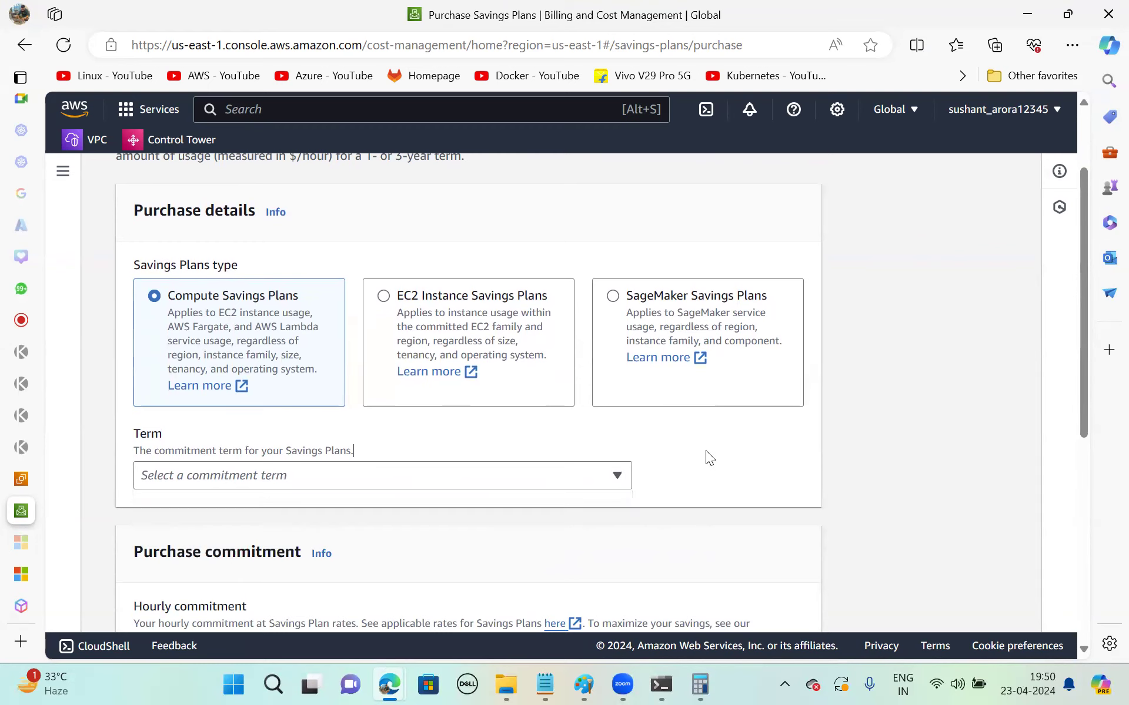
{"action": "scroll", "coordinate": [530, 453], "scroll_direction": "down", "scroll_amount": 4}
{"action": "scroll", "coordinate": [353, 529], "scroll_direction": "down", "scroll_amount": 3}
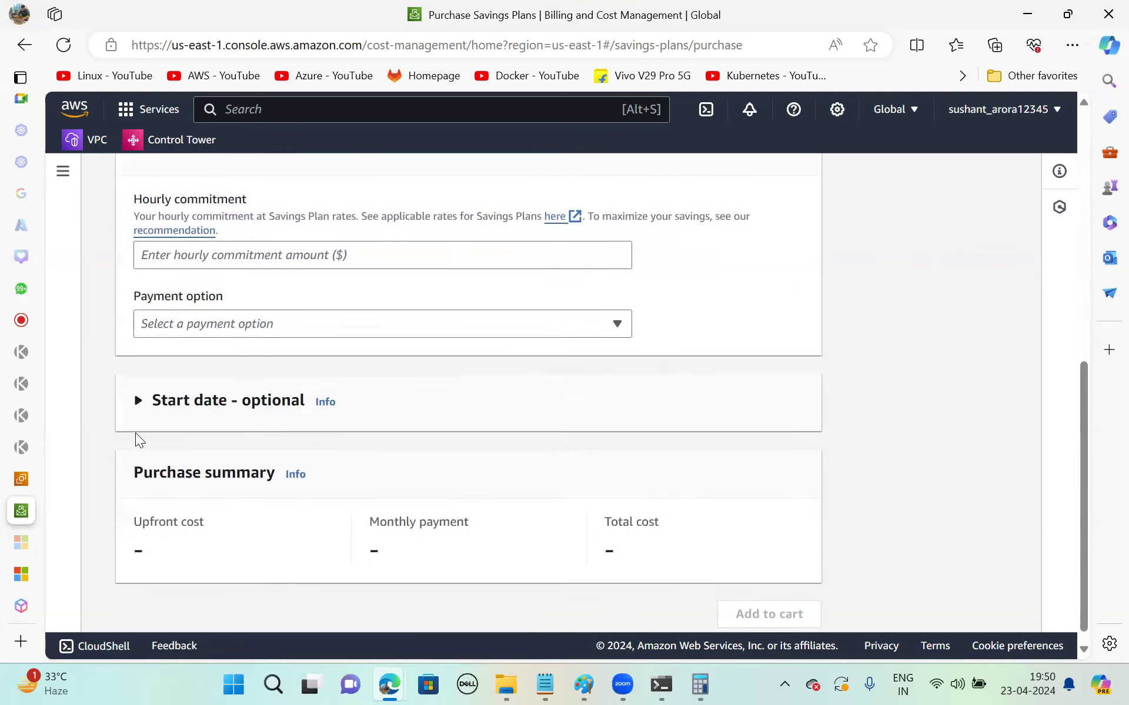
{"action": "left_click", "coordinate": [138, 402]}
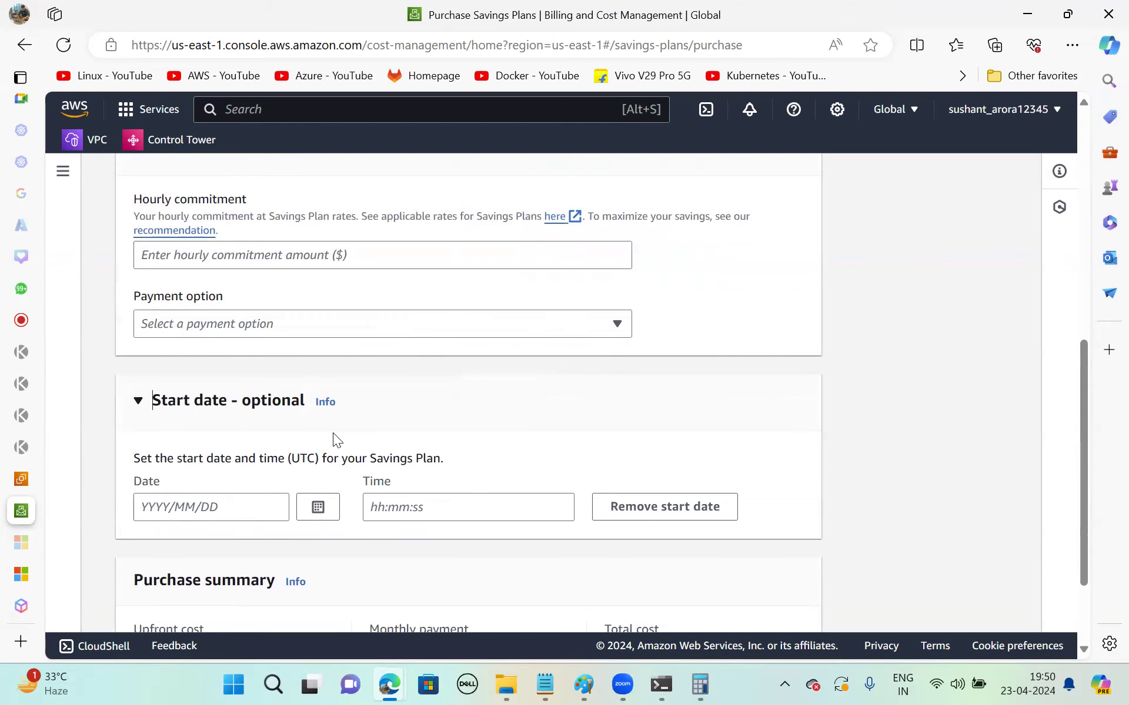
- Leave the Savings Plans purchase form and open the EC2 dashboard
{"action": "left_click", "coordinate": [63, 171]}
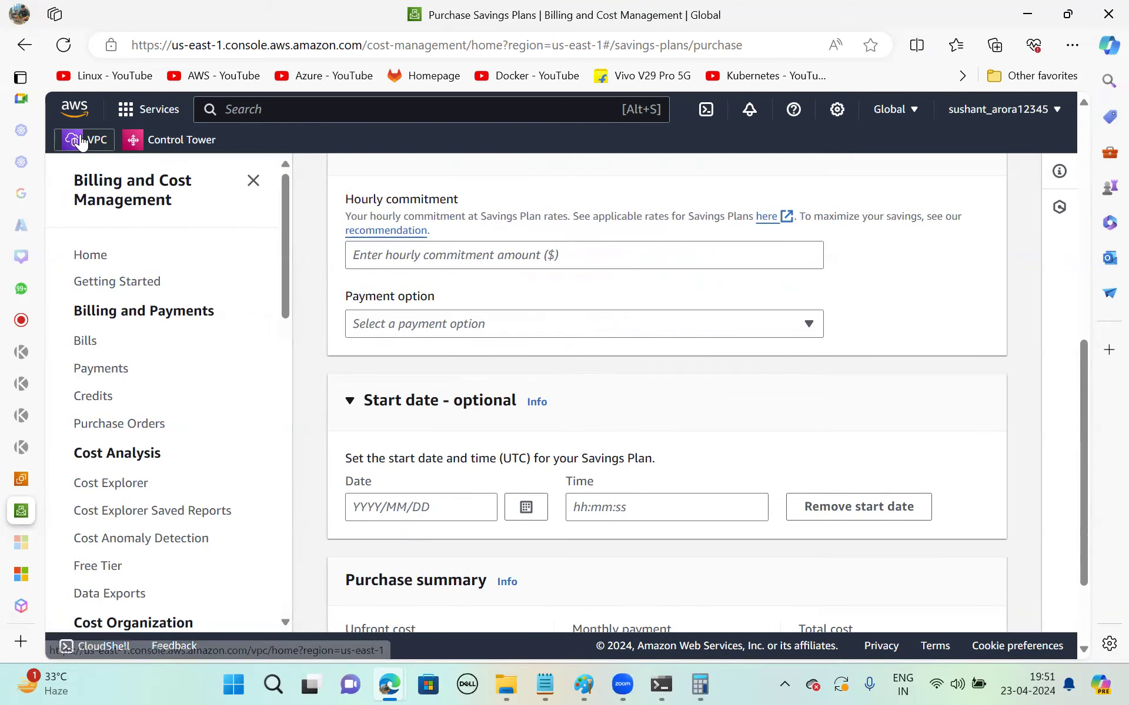
{"action": "left_click", "coordinate": [140, 112]}
{"action": "left_click", "coordinate": [448, 312]}
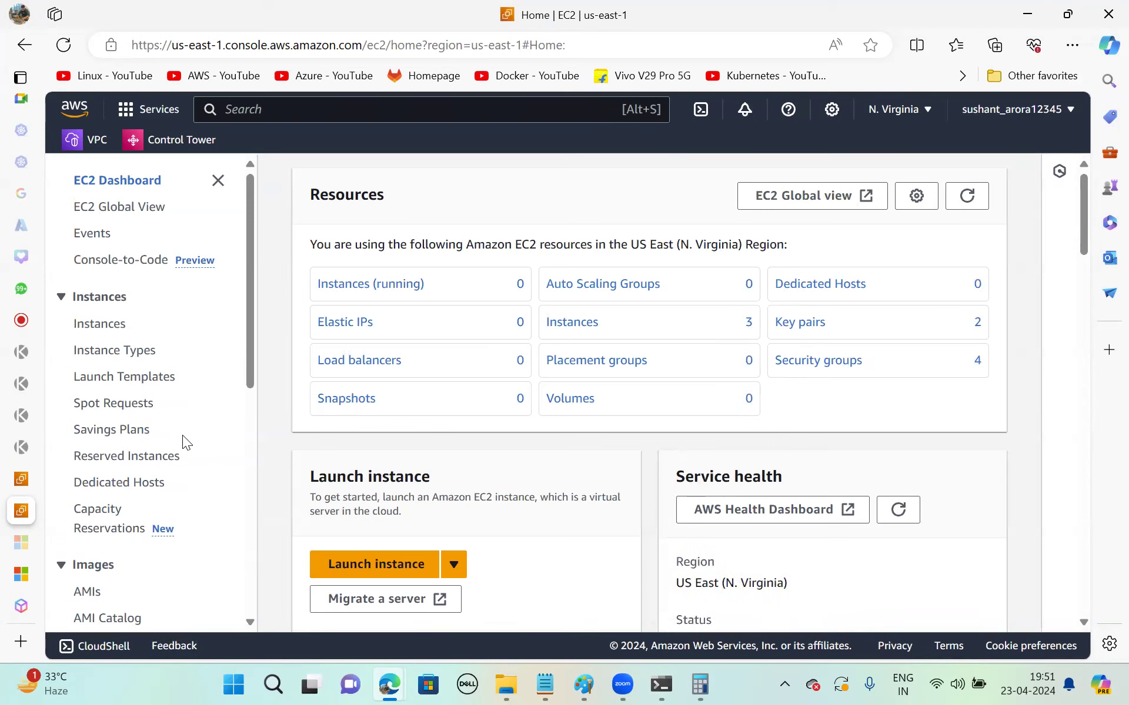
- Check the Google Meet call and return to the EC2 dashboard
{"action": "mouse_move", "coordinate": [12, 318]}
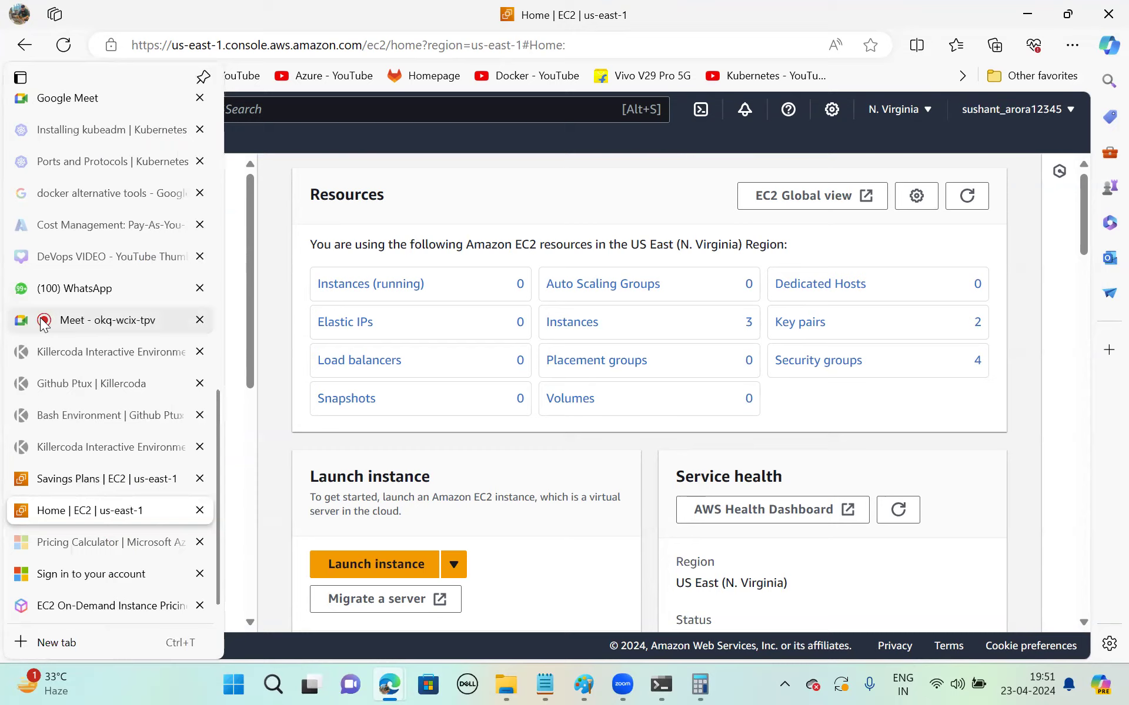
{"action": "left_click", "coordinate": [100, 320]}
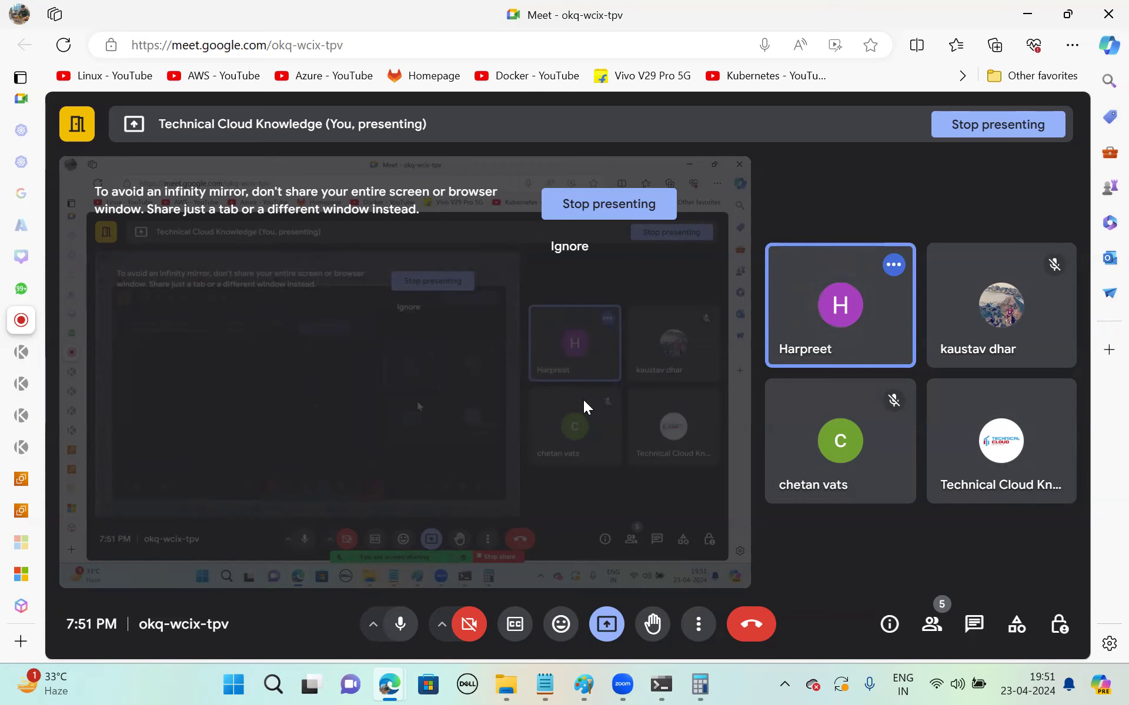
{"action": "left_click", "coordinate": [27, 510]}
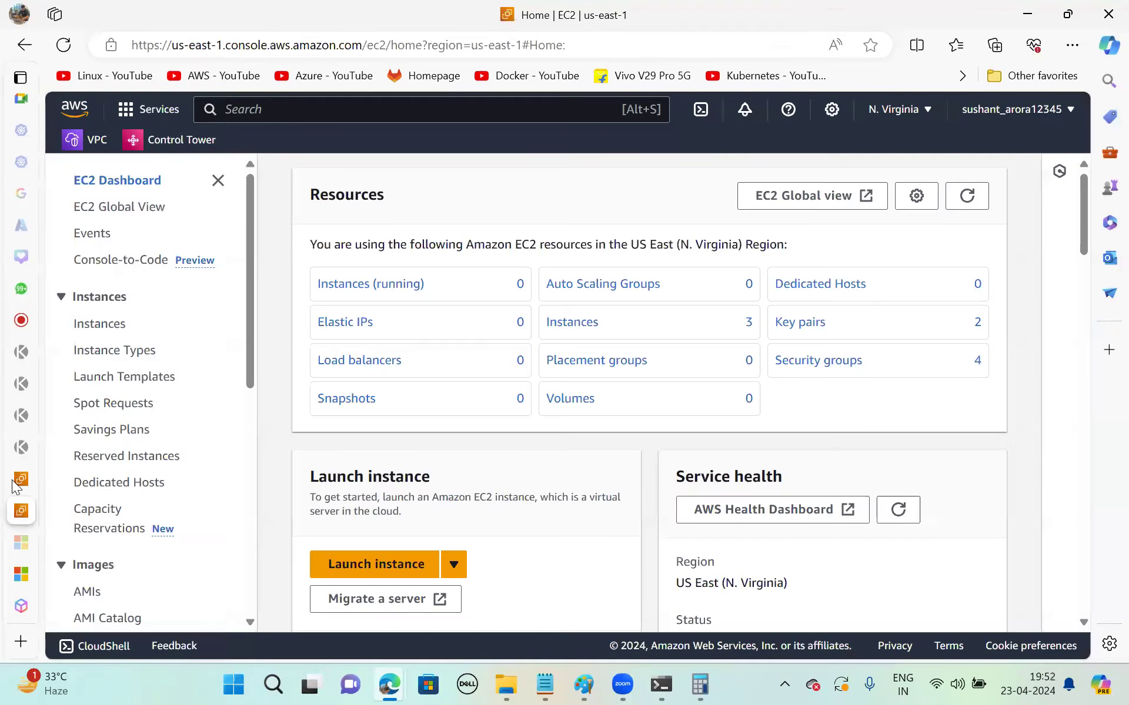
- Open the Capacity Reservations page from the Savings Plans page and review the reservation types
{"action": "left_click", "coordinate": [27, 478]}
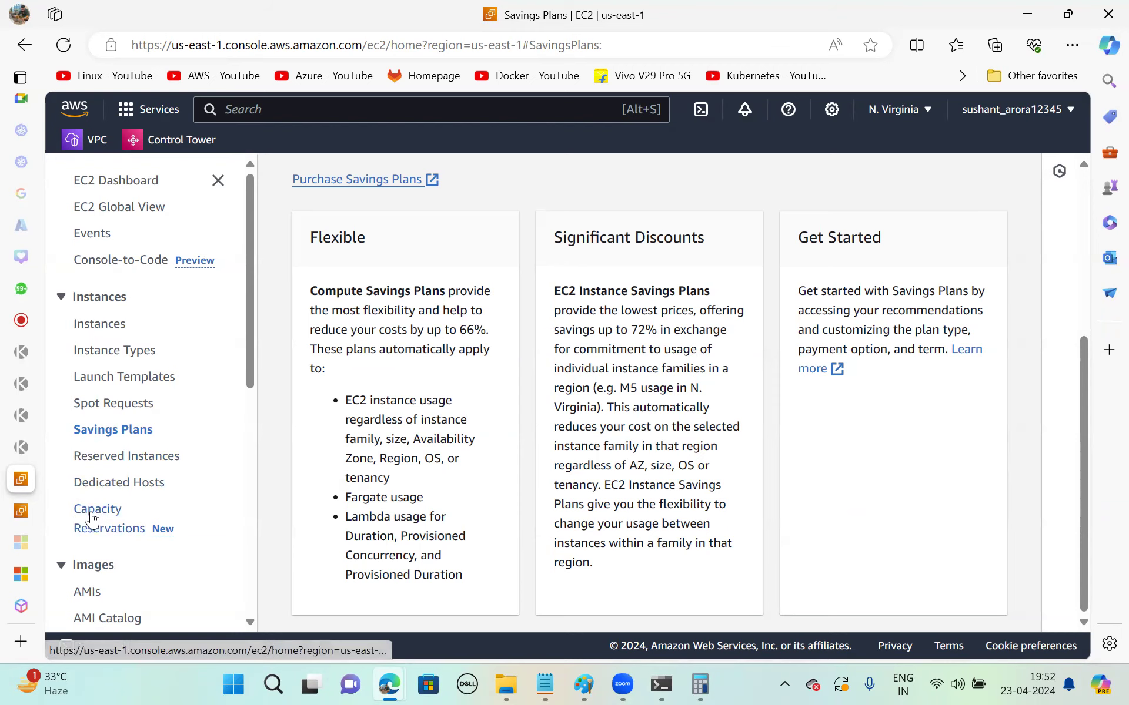
{"action": "left_click", "coordinate": [94, 515]}
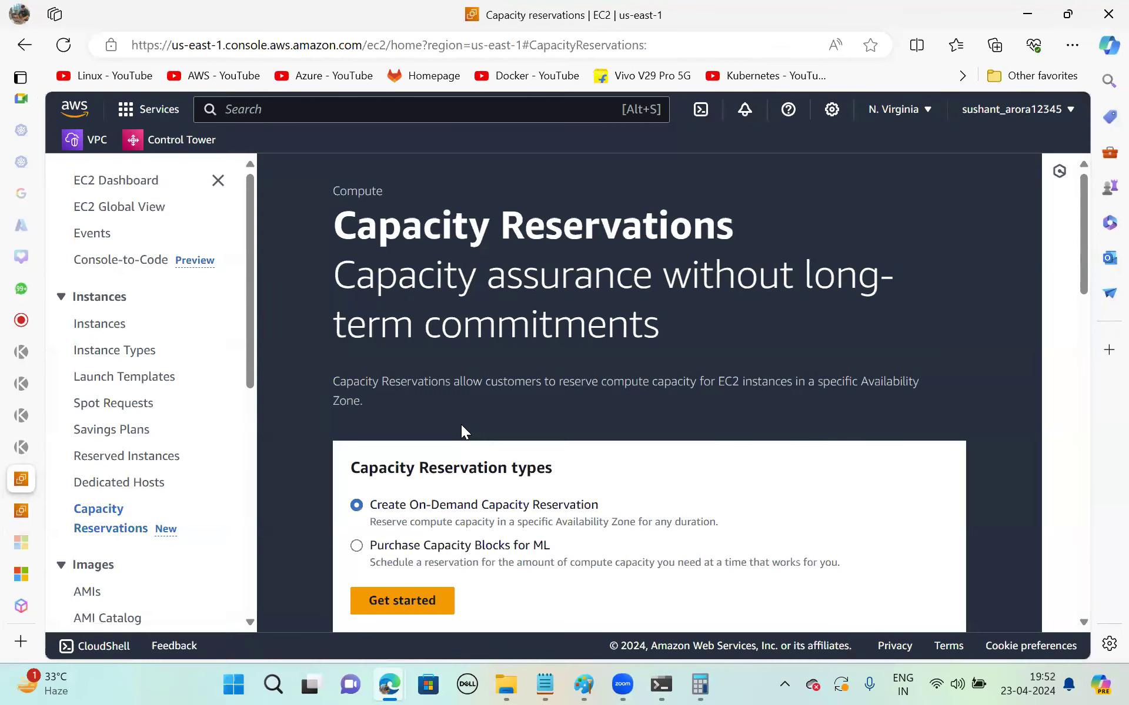
{"action": "scroll", "coordinate": [545, 522], "scroll_direction": "down", "scroll_amount": 2}
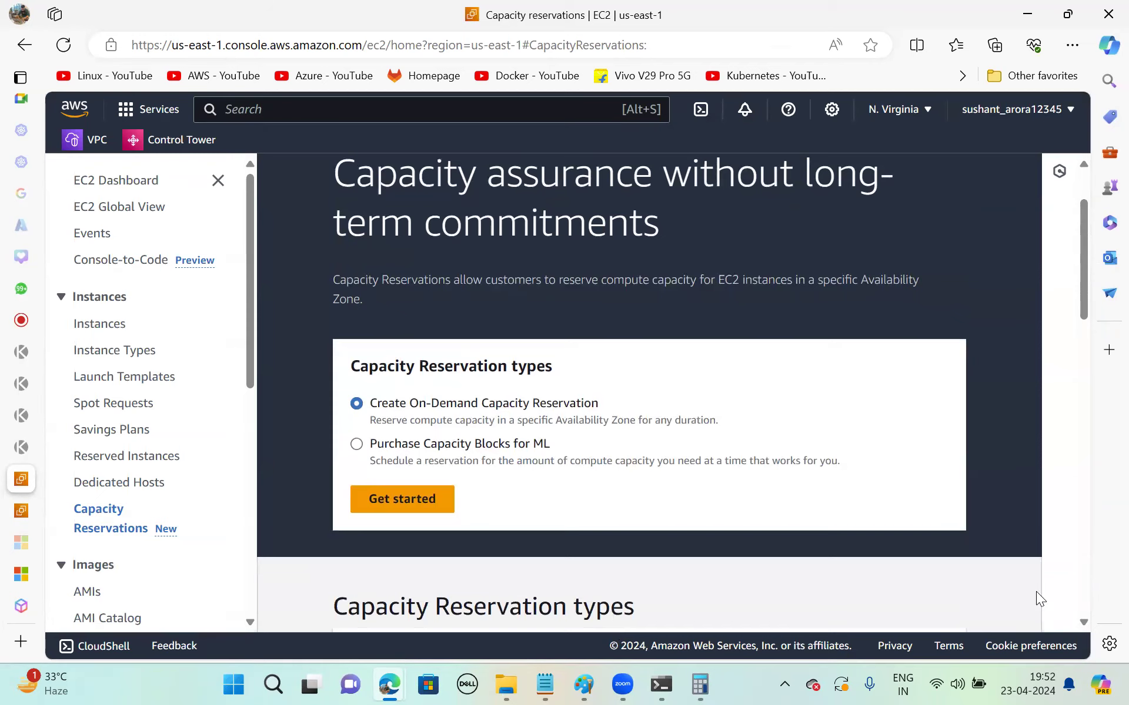
- In the Paint drawing, add a small rectangle inside each of the first four cells in the large grid's top row
{"action": "key", "text": "alt+Tab"}
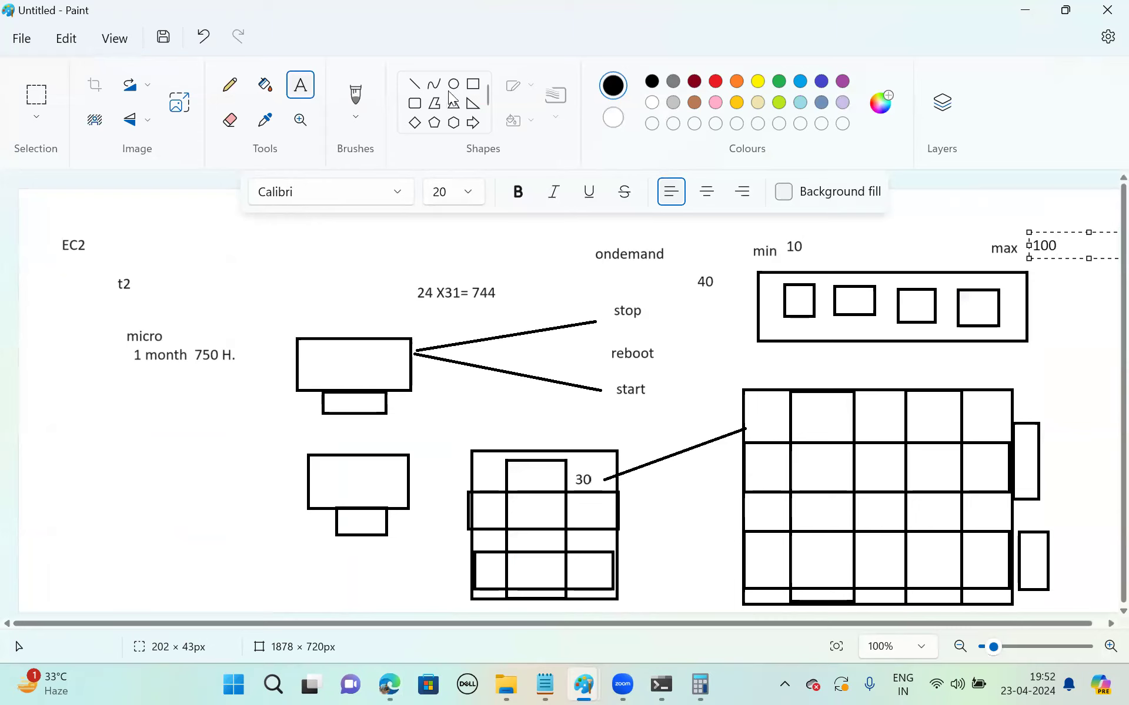
{"action": "left_click", "coordinate": [472, 85]}
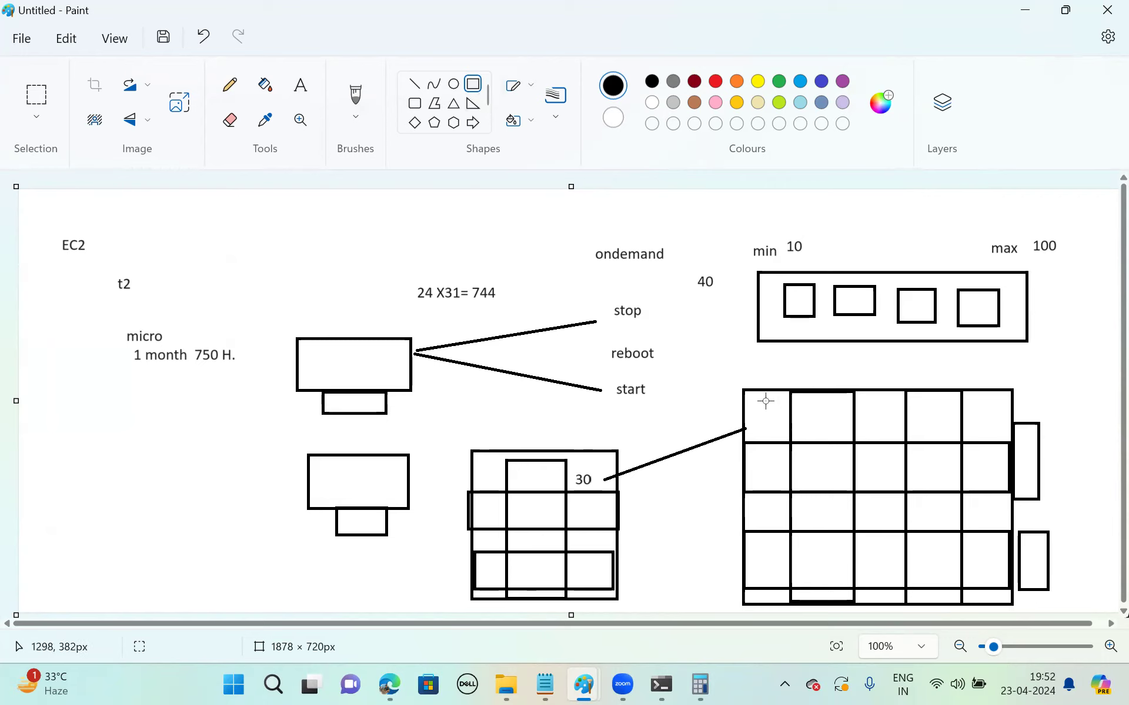
{"action": "mouse_move", "coordinate": [765, 402]}
{"action": "left_mouse_down"}
{"action": "mouse_move", "coordinate": [774, 421]}
{"action": "mouse_move", "coordinate": [837, 432]}
{"action": "mouse_move", "coordinate": [939, 424]}
{"action": "left_mouse_up"}
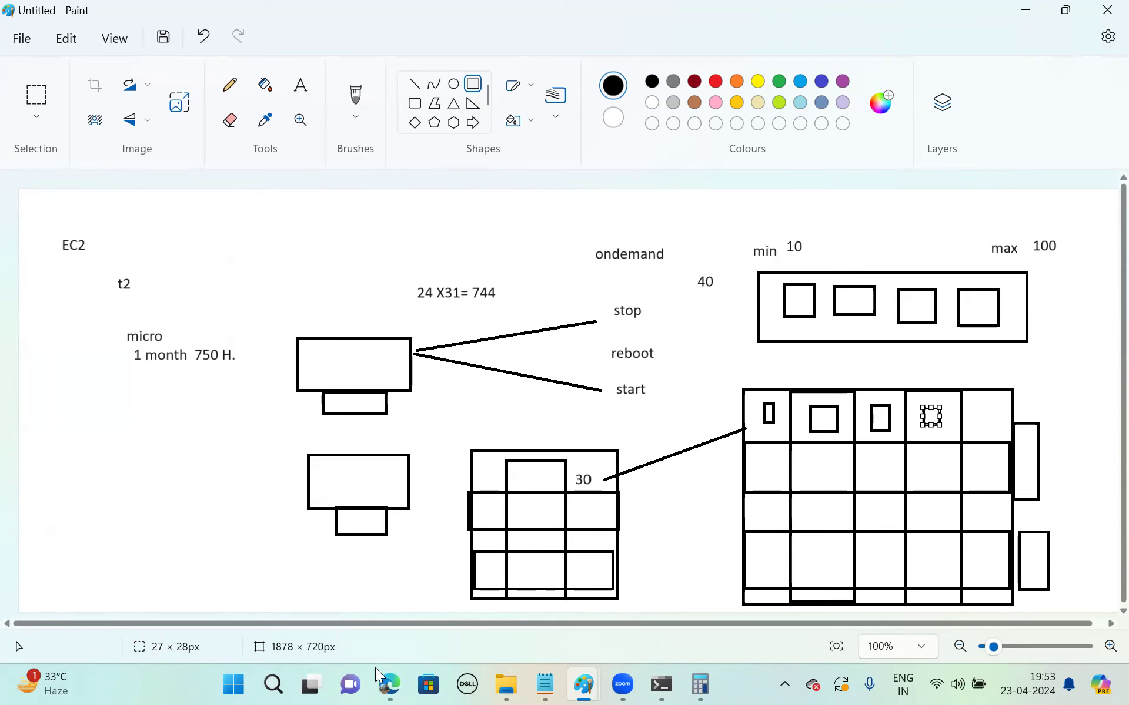
- Return to the EC2 console, open the Launch Templates page and go through its overview
{"action": "mouse_move", "coordinate": [376, 676]}
{"action": "left_click", "coordinate": [107, 517]}
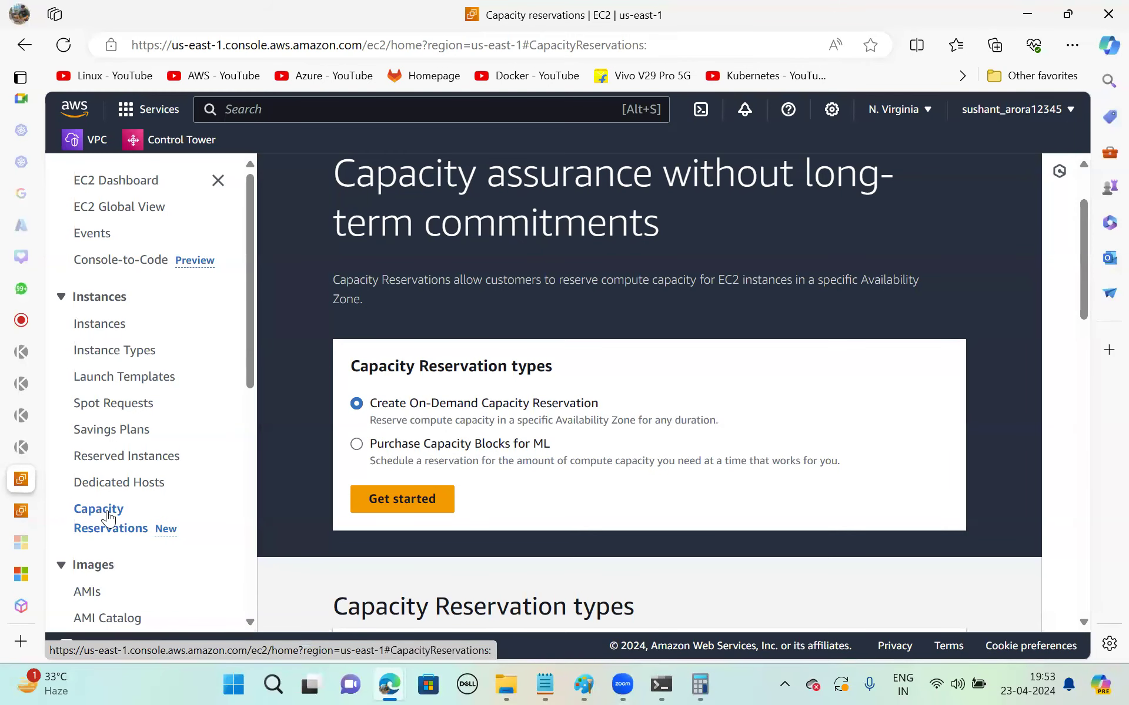
{"action": "left_click", "coordinate": [104, 377]}
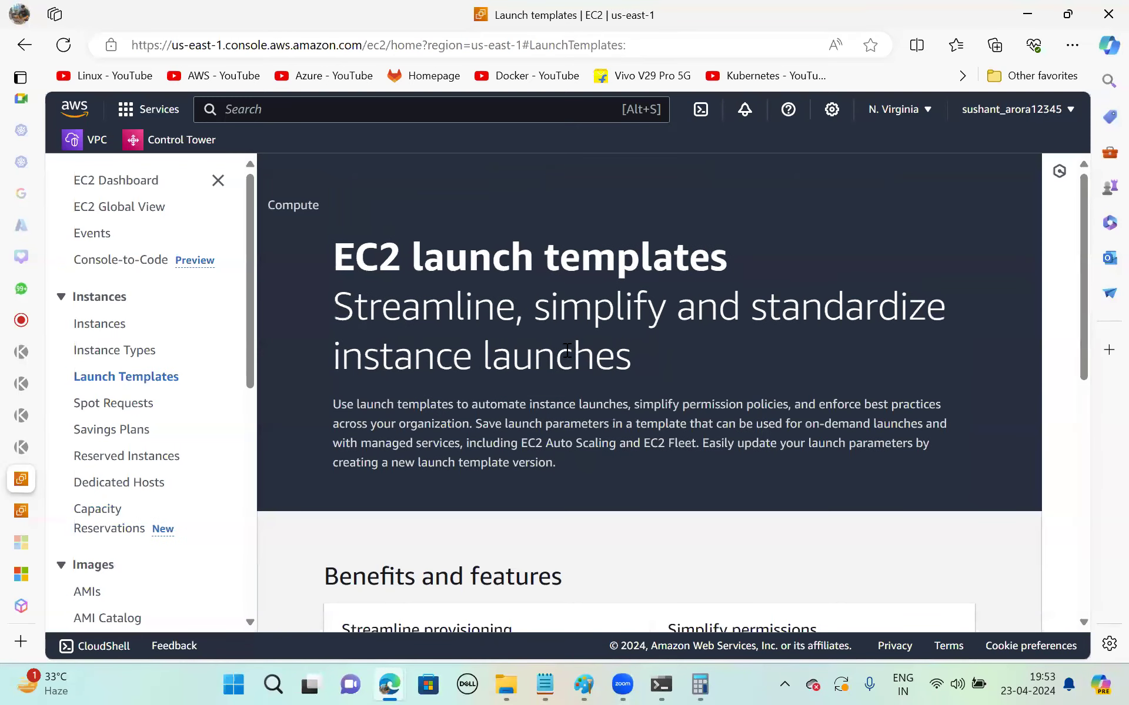
{"action": "scroll", "coordinate": [618, 344], "scroll_direction": "down", "scroll_amount": 5}
{"action": "scroll", "coordinate": [619, 345], "scroll_direction": "down", "scroll_amount": 4}
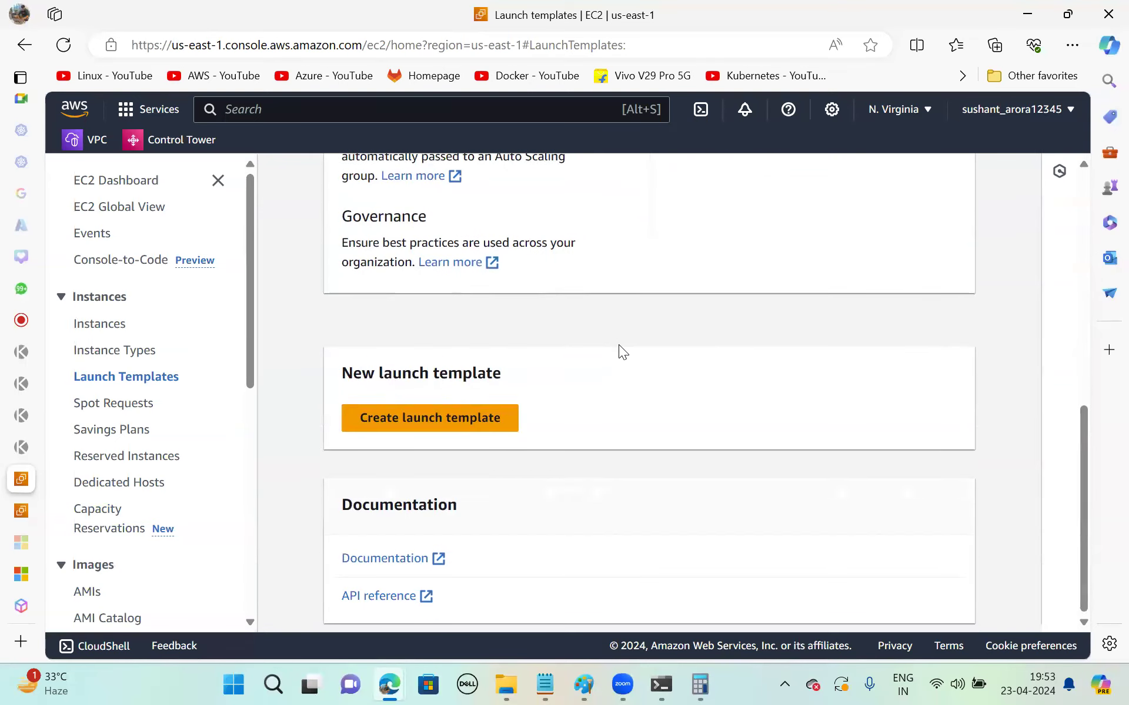
- Start creating a launch template named ghygy with the version description jgcgcg
{"action": "left_click", "coordinate": [447, 420]}
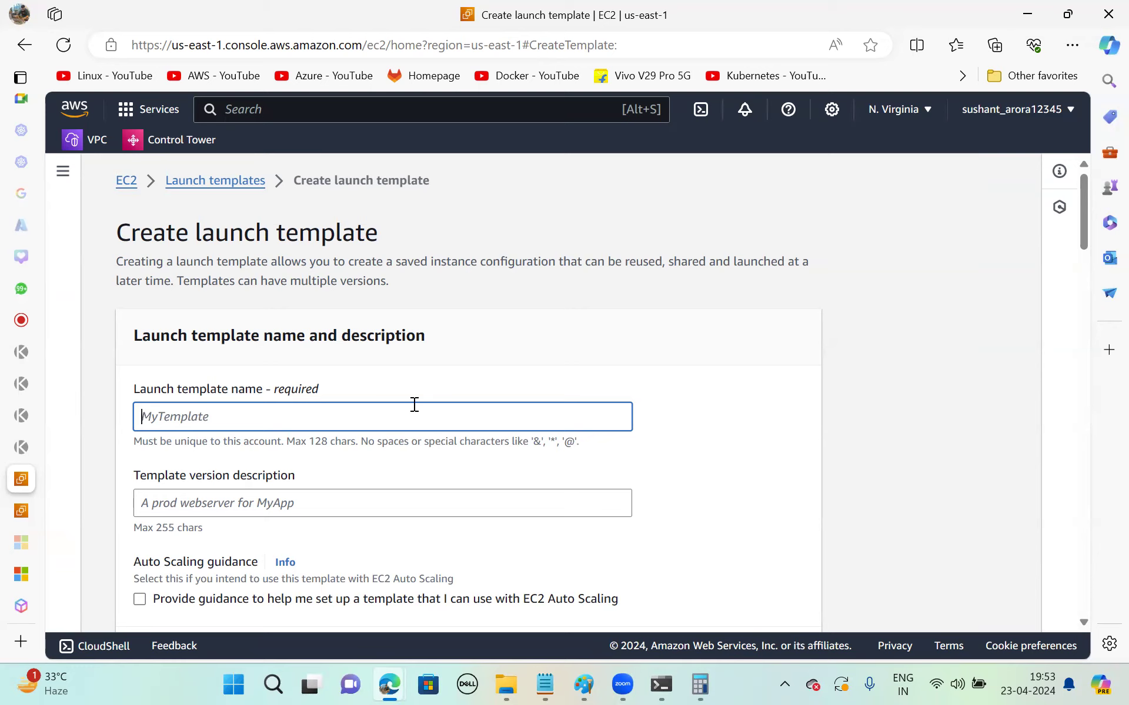
{"action": "type", "text": "ghygy"}
{"action": "scroll", "coordinate": [393, 400], "scroll_direction": "down", "scroll_amount": 3}
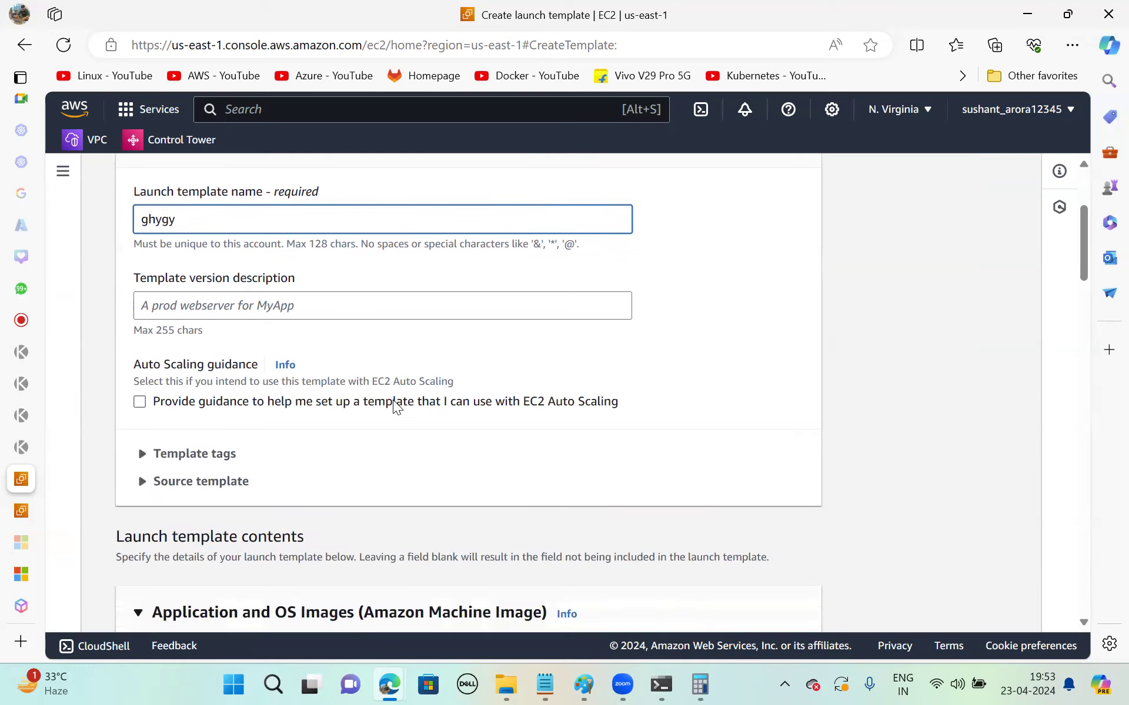
{"action": "left_click", "coordinate": [282, 316]}
{"action": "type", "text": "jgcgcg"}
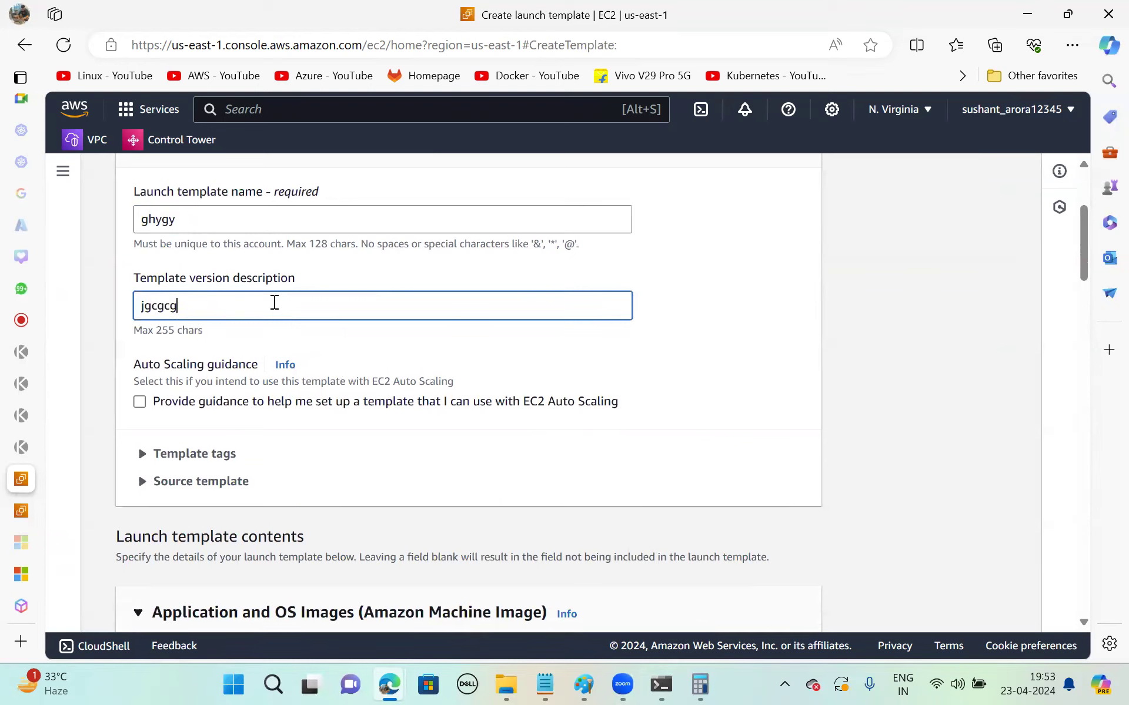
- Examine the launch template form's OS image, key pair, network and storage settings through to its summary
{"action": "scroll", "coordinate": [395, 406], "scroll_direction": "down", "scroll_amount": 3}
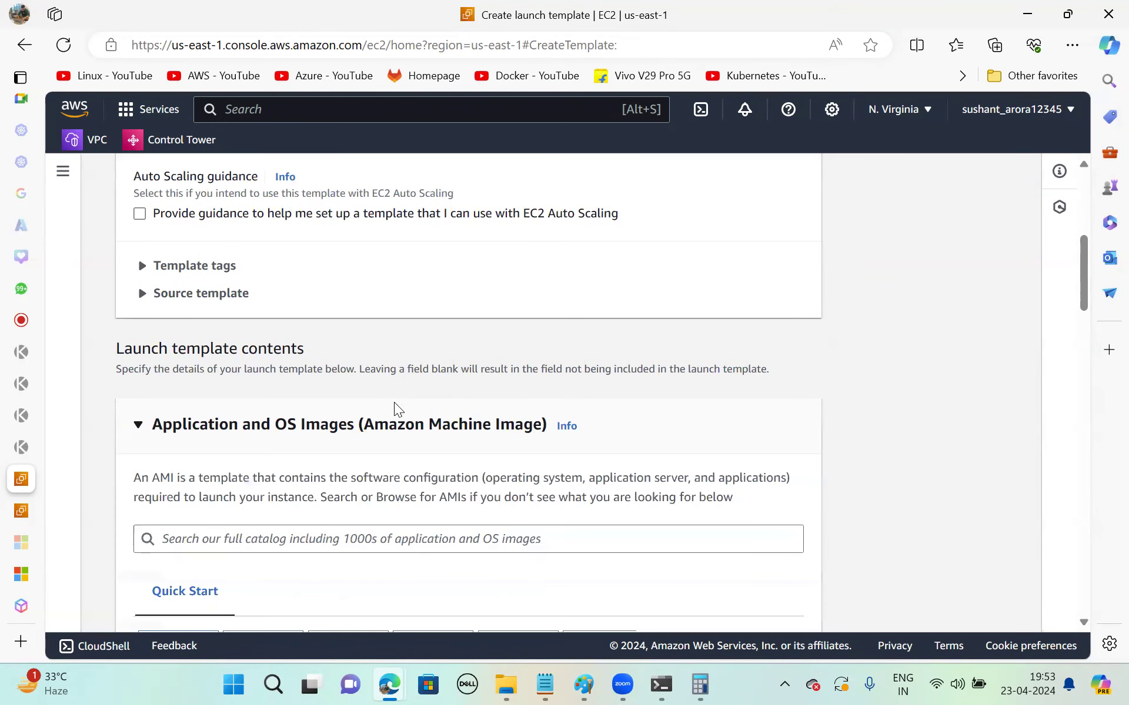
{"action": "scroll", "coordinate": [394, 402], "scroll_direction": "down", "scroll_amount": 3}
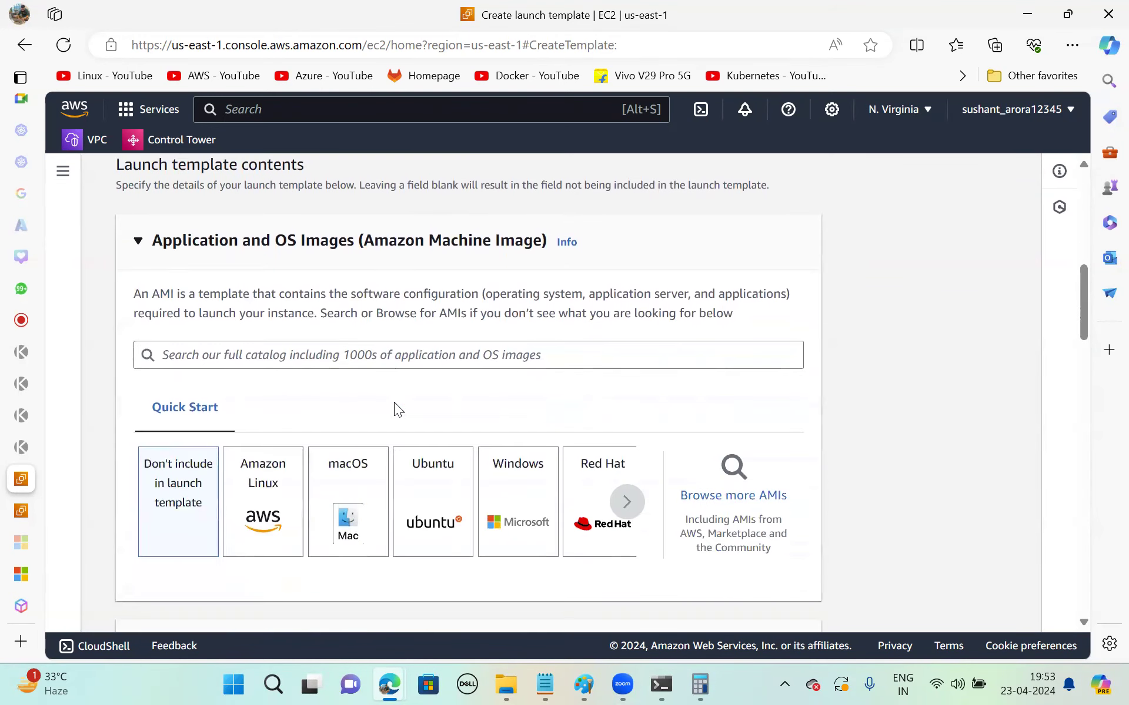
{"action": "scroll", "coordinate": [449, 410], "scroll_direction": "down", "scroll_amount": 1}
{"action": "scroll", "coordinate": [449, 410], "scroll_direction": "down", "scroll_amount": 8}
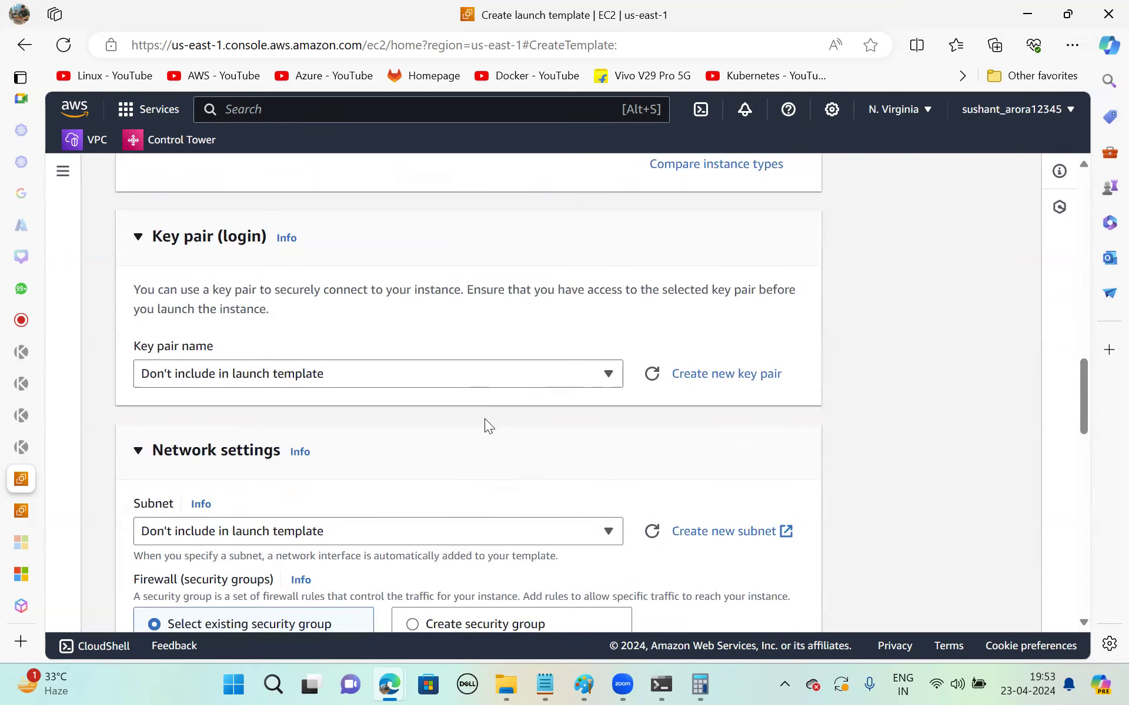
{"action": "scroll", "coordinate": [477, 474], "scroll_direction": "down", "scroll_amount": 4}
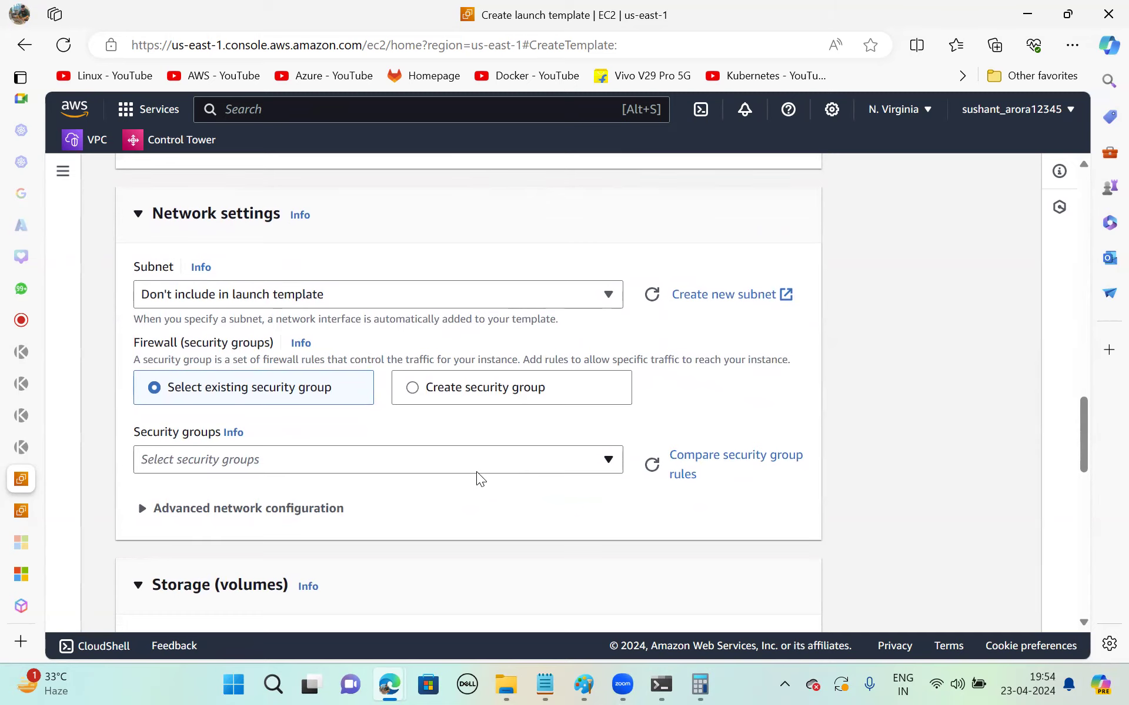
{"action": "scroll", "coordinate": [478, 479], "scroll_direction": "down", "scroll_amount": 15}
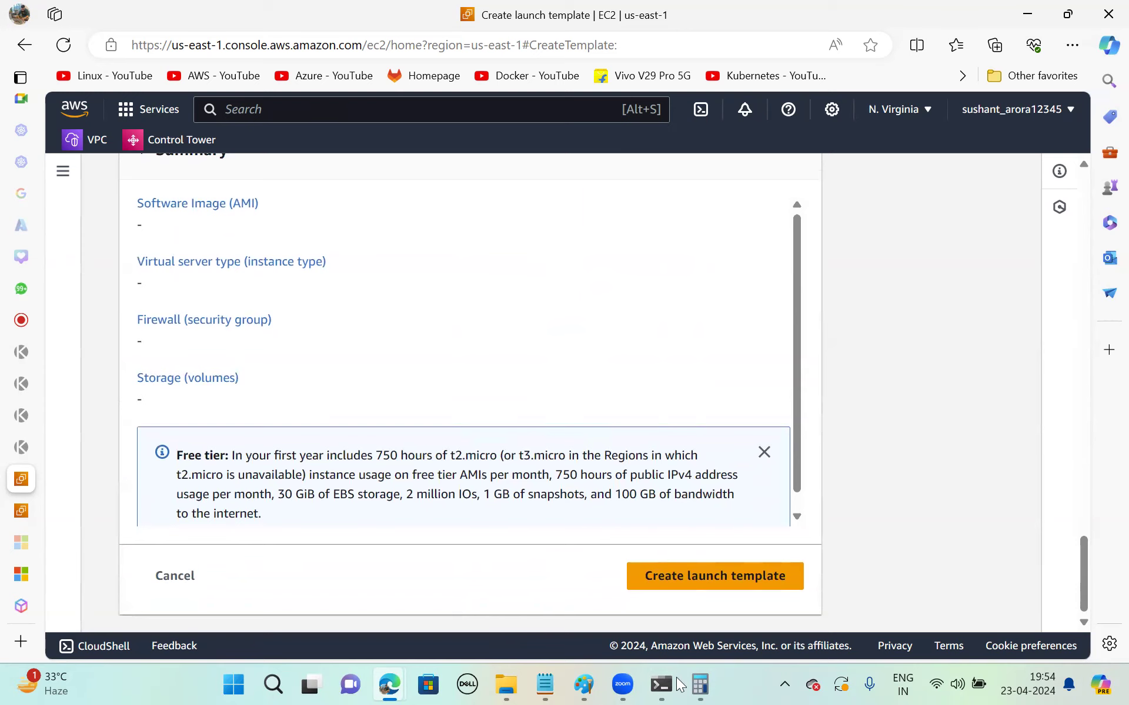
- In the Paint drawing, add a flat rectangle about 193 × 29 px above the min 10 label
{"action": "mouse_move", "coordinate": [583, 685]}
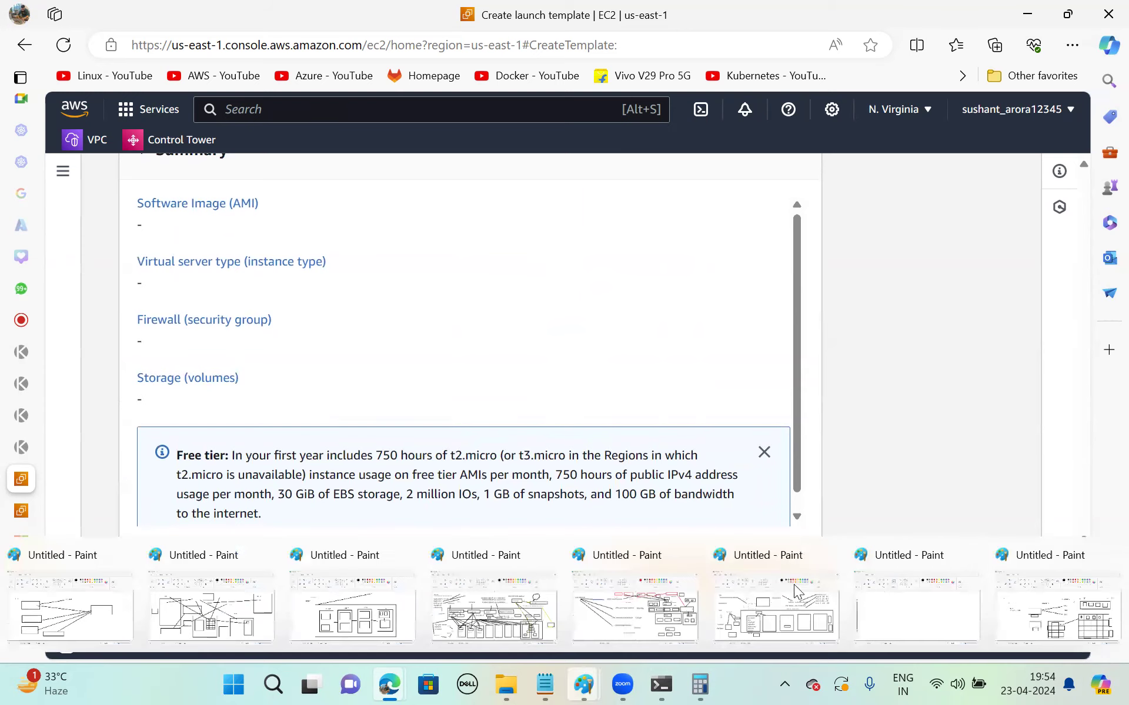
{"action": "left_click", "coordinate": [883, 598]}
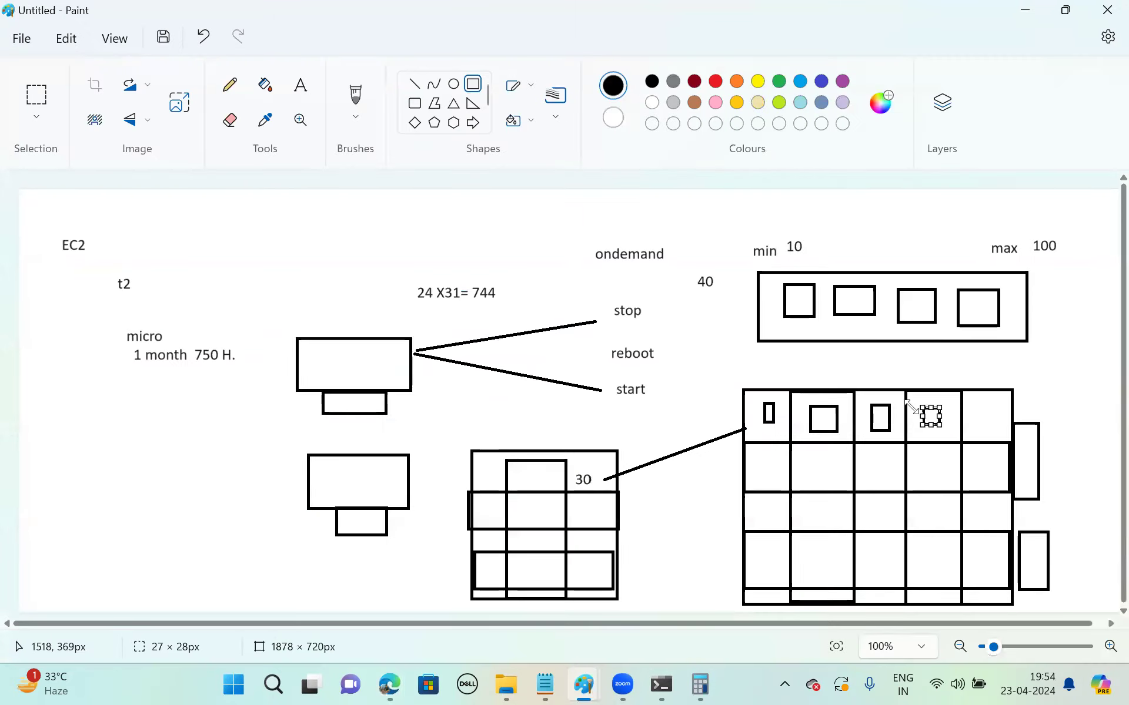
{"action": "left_click", "coordinate": [723, 199]}
{"action": "left_click_drag", "start_coordinate": [723, 200], "coordinate": [835, 217]}
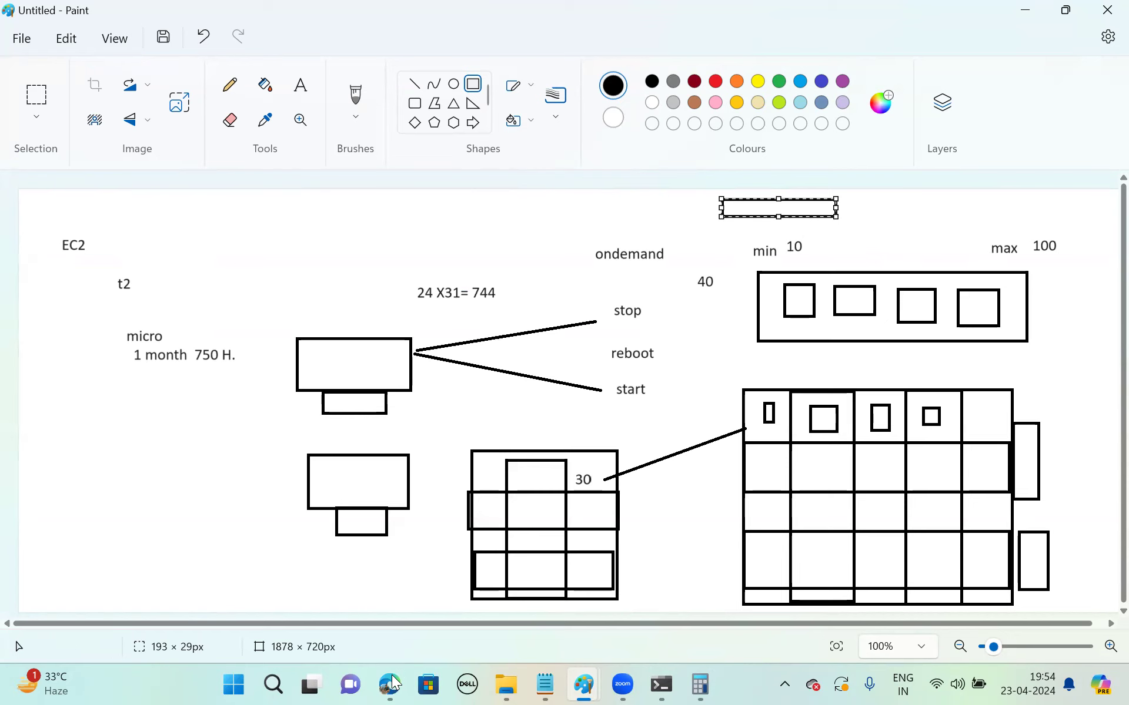
- Return to the Create launch template form in the browser, go back to its beginning and expand the EC2 navigation list
{"action": "mouse_move", "coordinate": [389, 685]}
{"action": "left_click", "coordinate": [210, 592]}
{"action": "scroll", "coordinate": [463, 417], "scroll_direction": "down", "scroll_amount": 1}
{"action": "scroll", "coordinate": [462, 416], "scroll_direction": "up", "scroll_amount": 1}
{"action": "scroll", "coordinate": [462, 417], "scroll_direction": "up", "scroll_amount": 15}
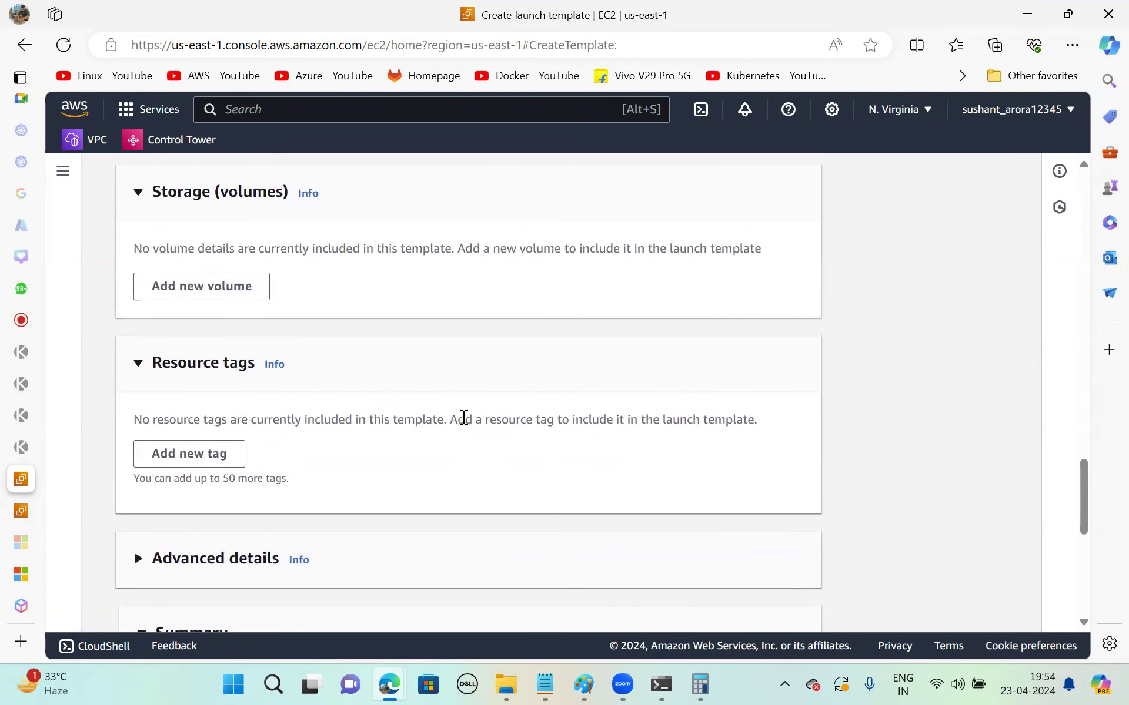
{"action": "scroll", "coordinate": [462, 416], "scroll_direction": "up", "scroll_amount": 10}
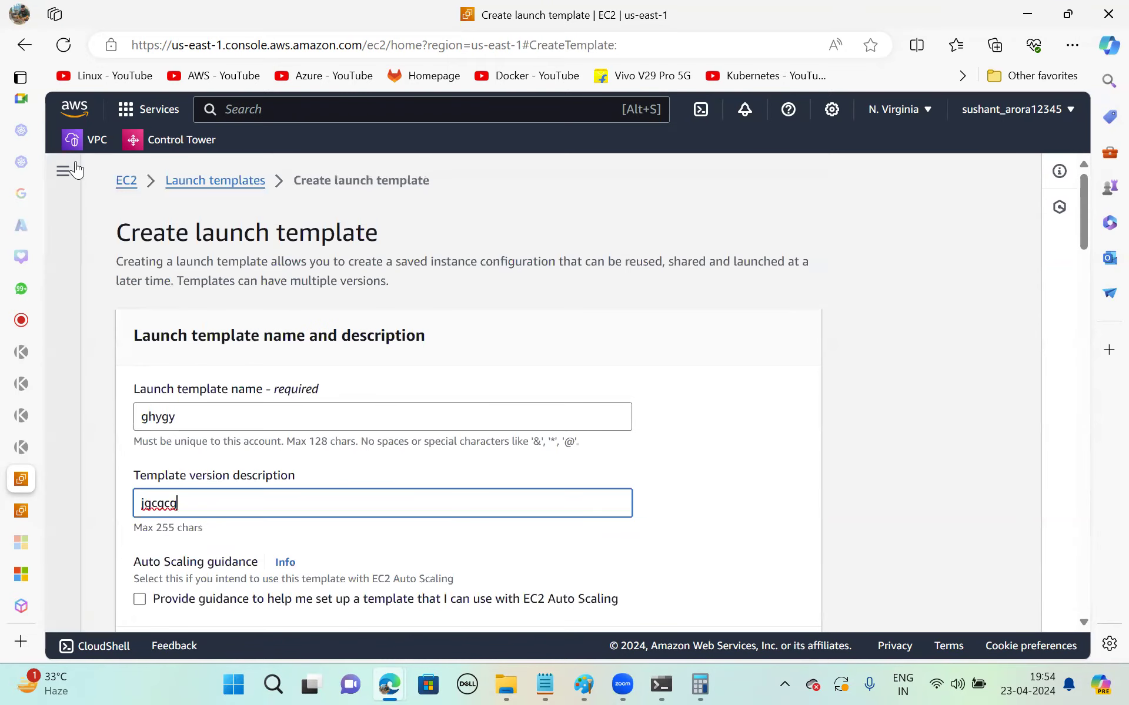
{"action": "left_click", "coordinate": [65, 174]}
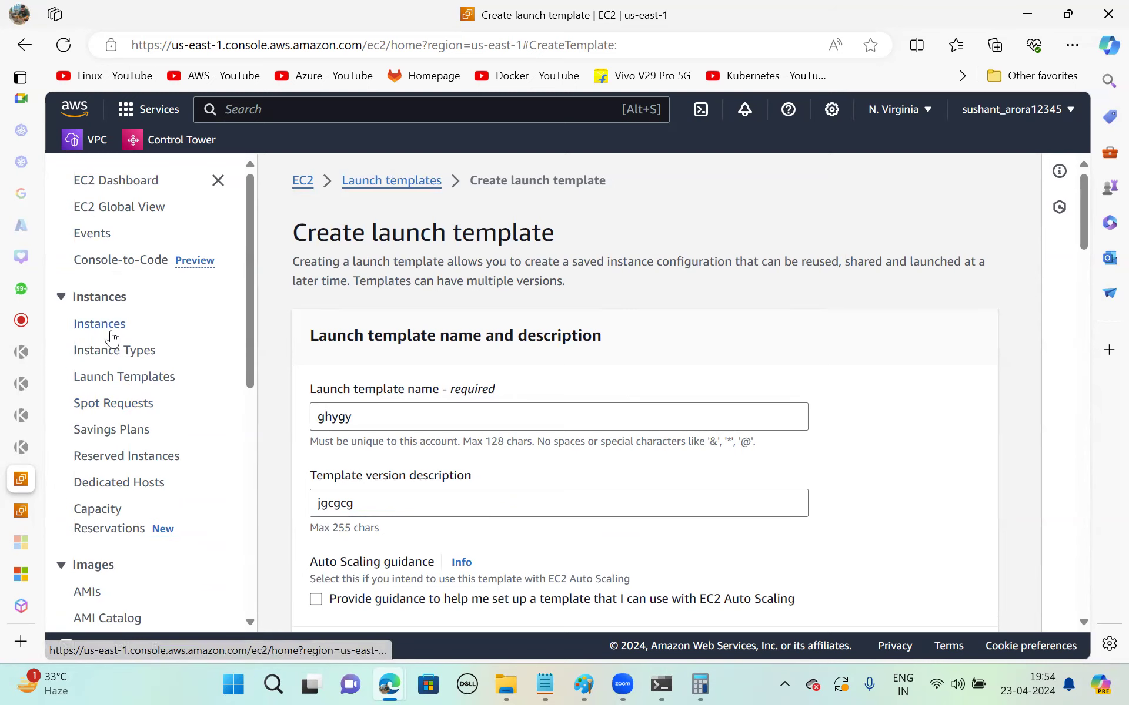
- Switch to the EC2 On-Demand Instance Pricing page and open the AWS Pricing Calculator from its additional pricing resources
{"action": "left_click", "coordinate": [88, 606]}
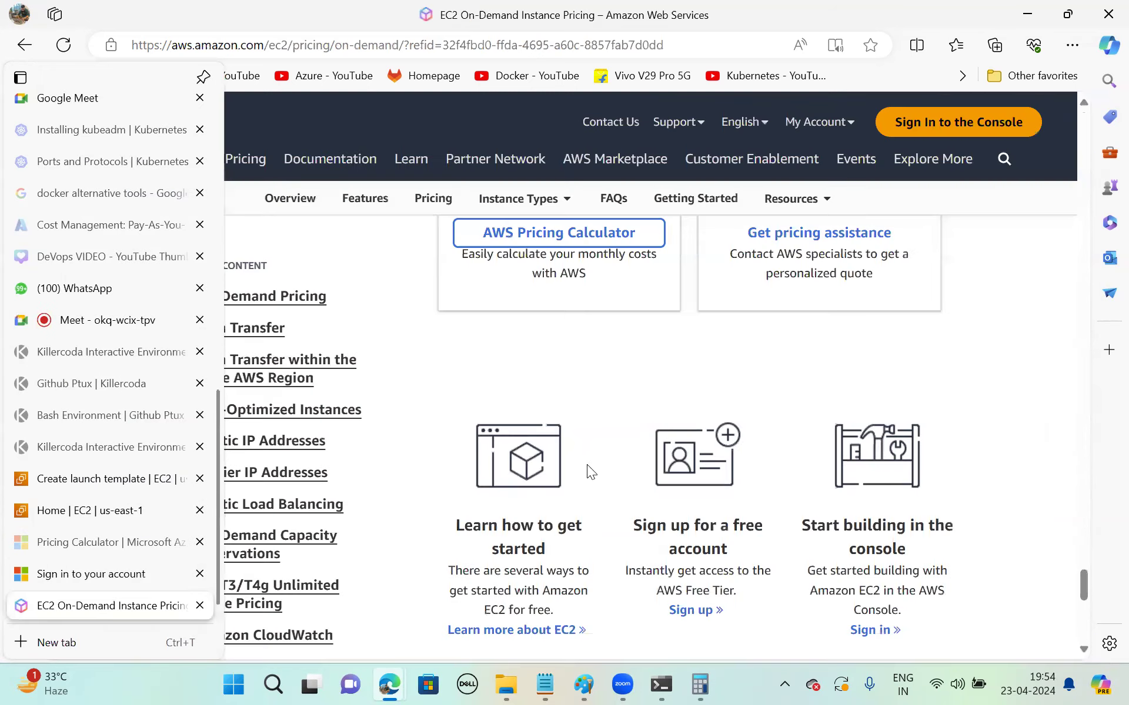
{"action": "scroll", "coordinate": [579, 464], "scroll_direction": "up", "scroll_amount": 6}
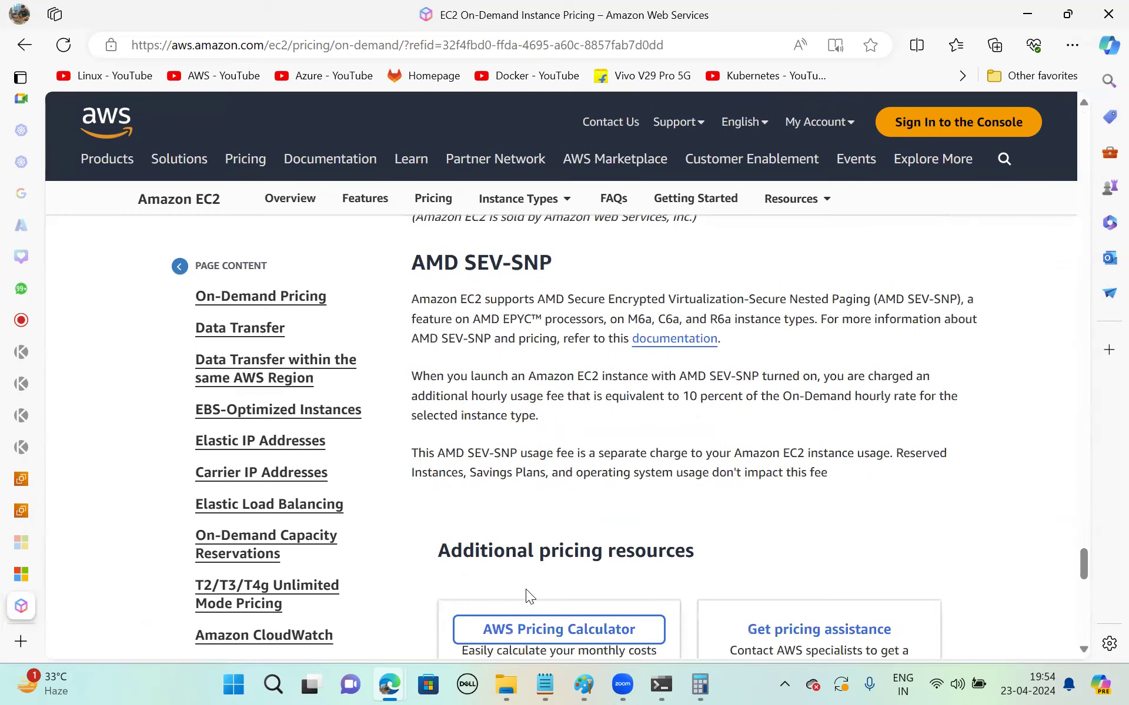
{"action": "scroll", "coordinate": [526, 589], "scroll_direction": "down", "scroll_amount": 2}
{"action": "left_click", "coordinate": [545, 515]}
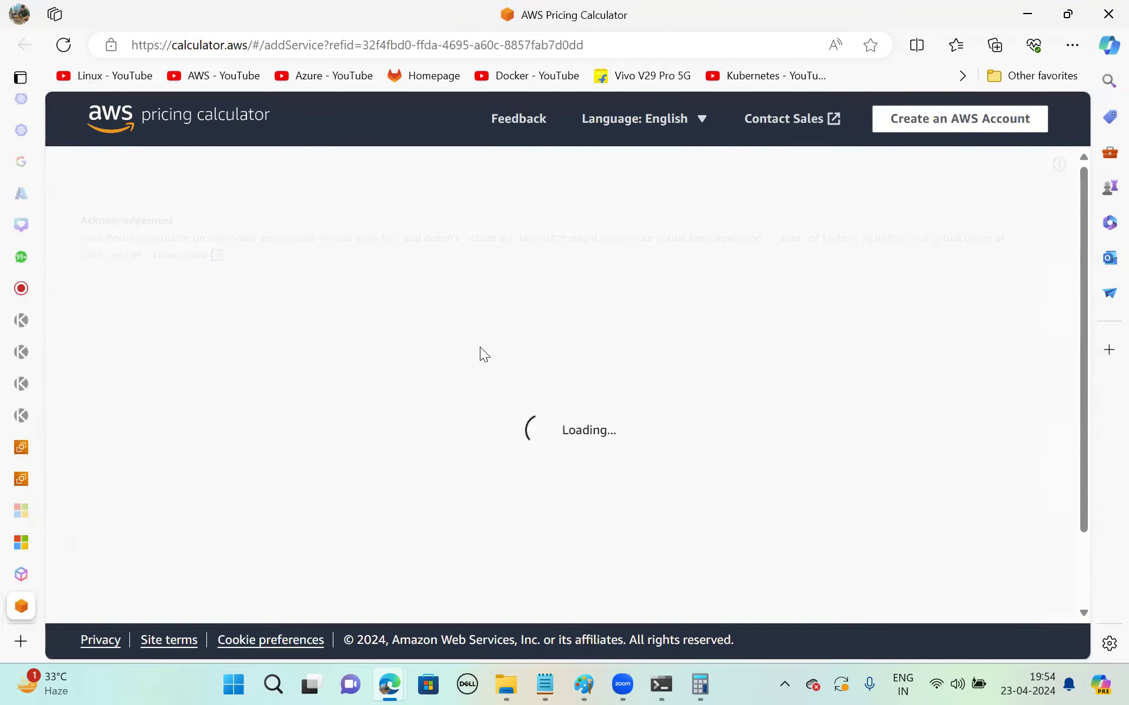
- Search the calculator's services for ec2 and start configuring an Amazon EC2 estimate
{"action": "left_click", "coordinate": [339, 478]}
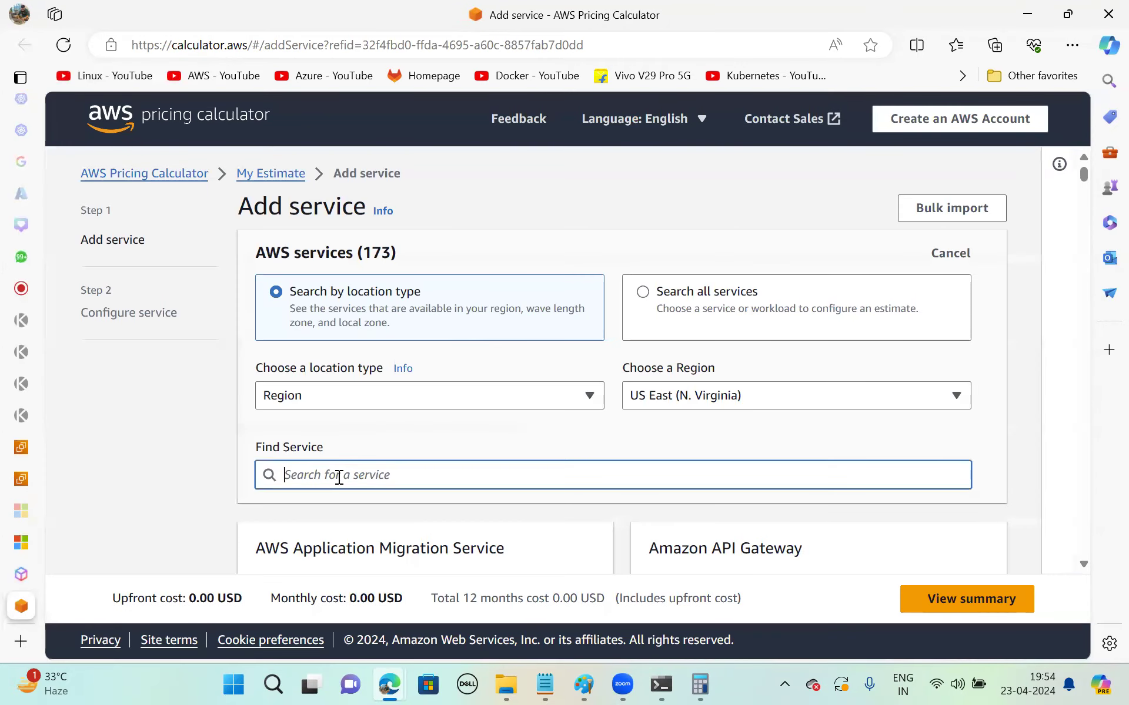
{"action": "type", "text": "ec2"}
{"action": "scroll", "coordinate": [529, 450], "scroll_direction": "down", "scroll_amount": 5}
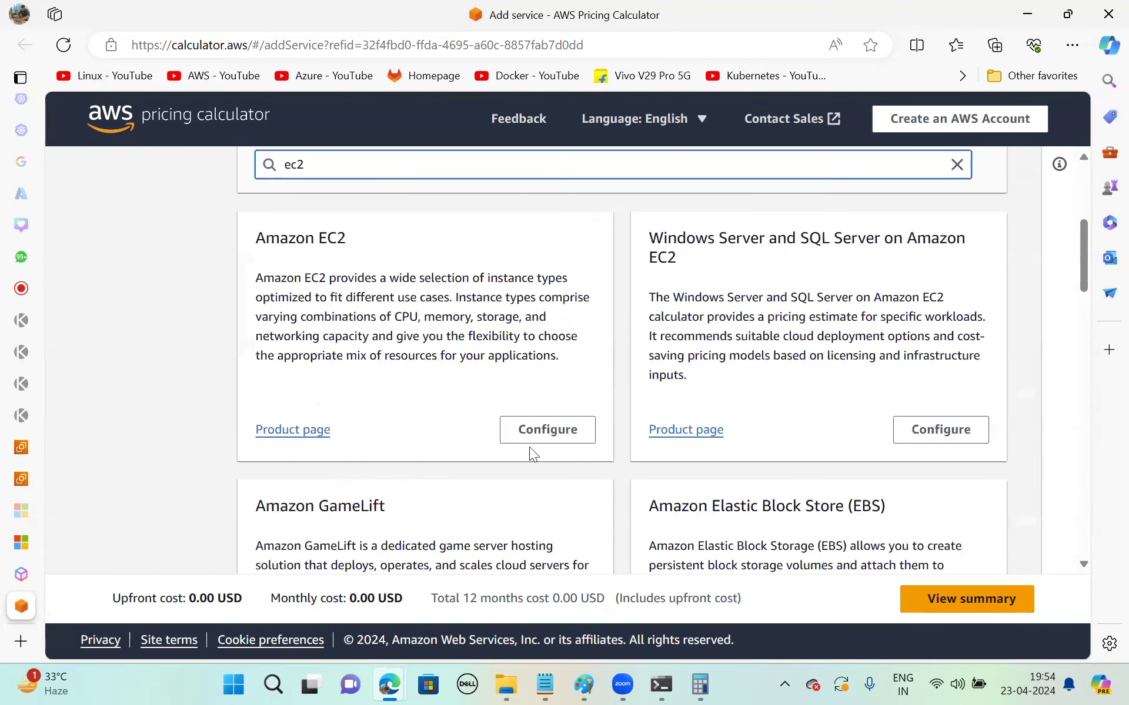
{"action": "left_click", "coordinate": [568, 438]}
- Filter the EC2 instances in the estimate to the t2 instance family
{"action": "scroll", "coordinate": [542, 406], "scroll_direction": "down", "scroll_amount": 1}
{"action": "scroll", "coordinate": [542, 407], "scroll_direction": "down", "scroll_amount": 1}
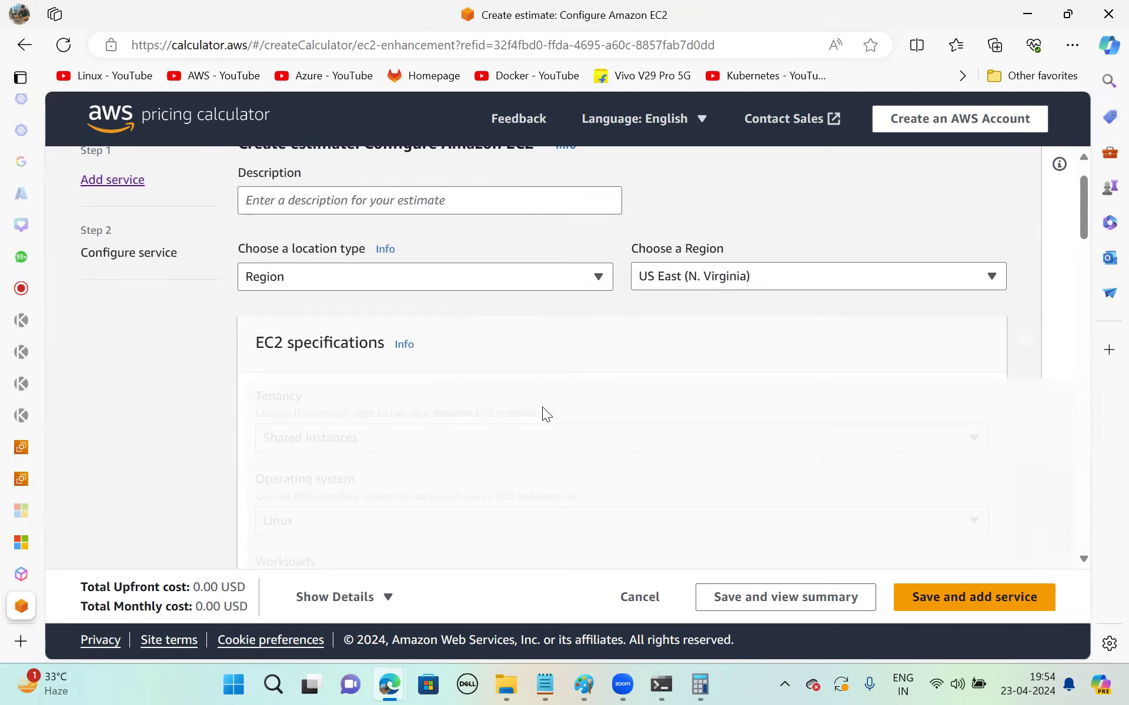
{"action": "scroll", "coordinate": [542, 406], "scroll_direction": "down", "scroll_amount": 2}
{"action": "scroll", "coordinate": [392, 442], "scroll_direction": "down", "scroll_amount": 2}
{"action": "scroll", "coordinate": [385, 473], "scroll_direction": "down", "scroll_amount": 2}
{"action": "scroll", "coordinate": [378, 517], "scroll_direction": "down", "scroll_amount": 2}
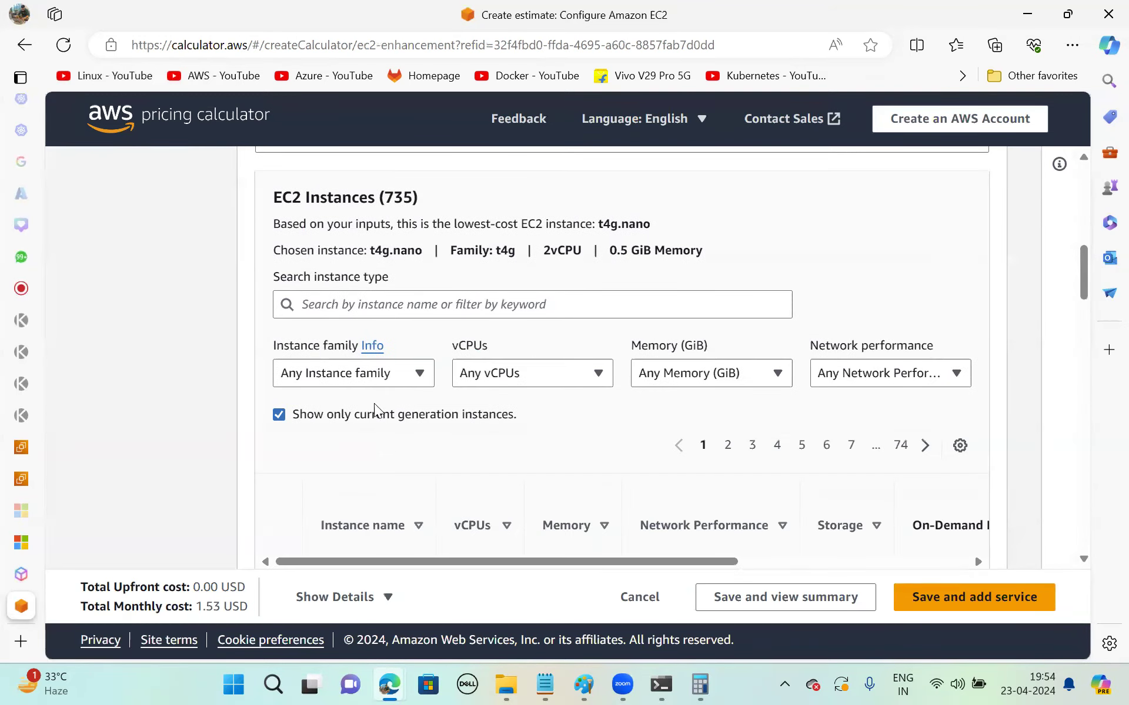
{"action": "left_click", "coordinate": [366, 381]}
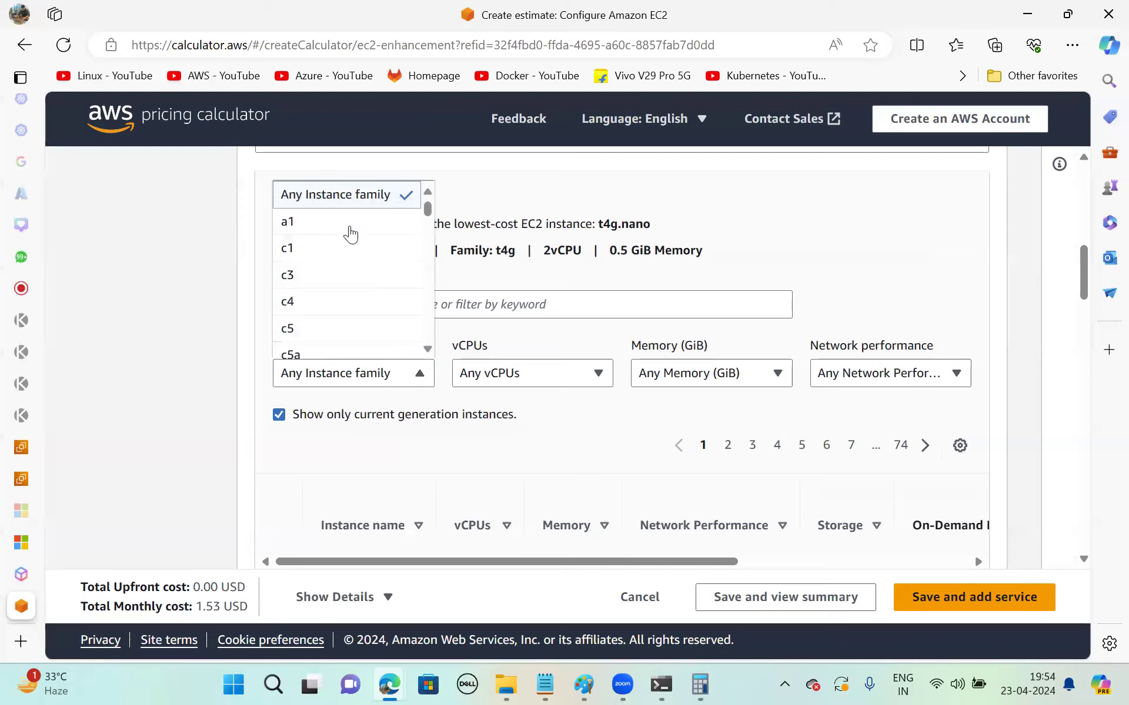
{"action": "scroll", "coordinate": [318, 241], "scroll_direction": "down", "scroll_amount": 10}
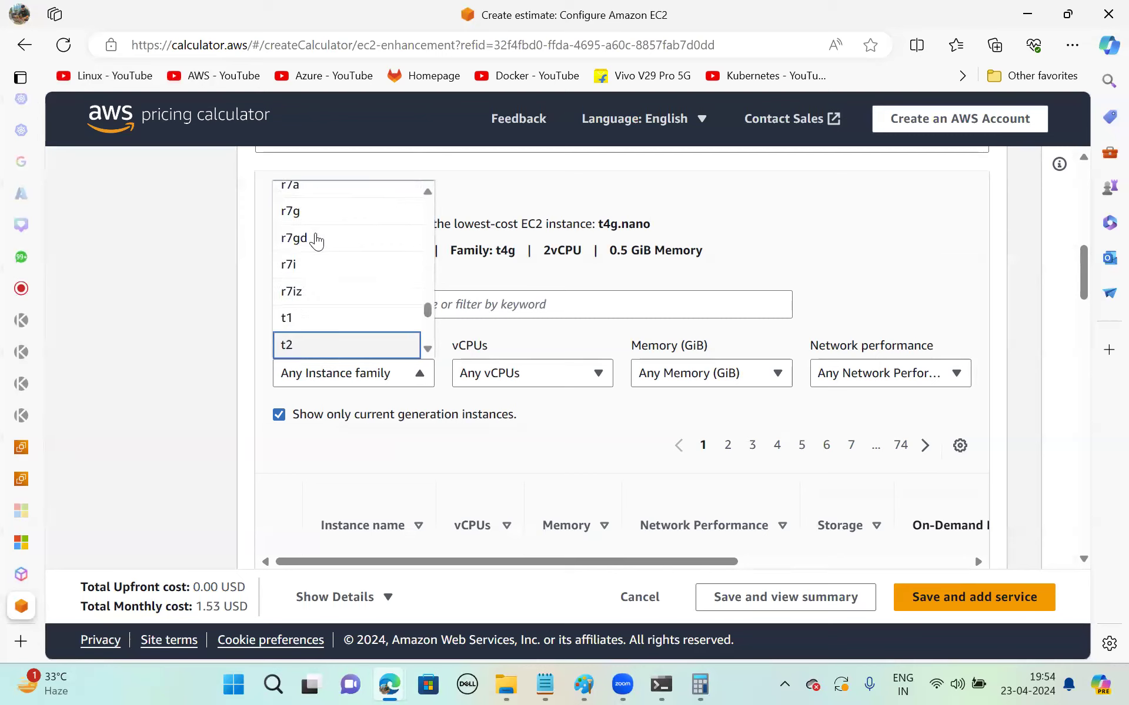
{"action": "left_click", "coordinate": [329, 346]}
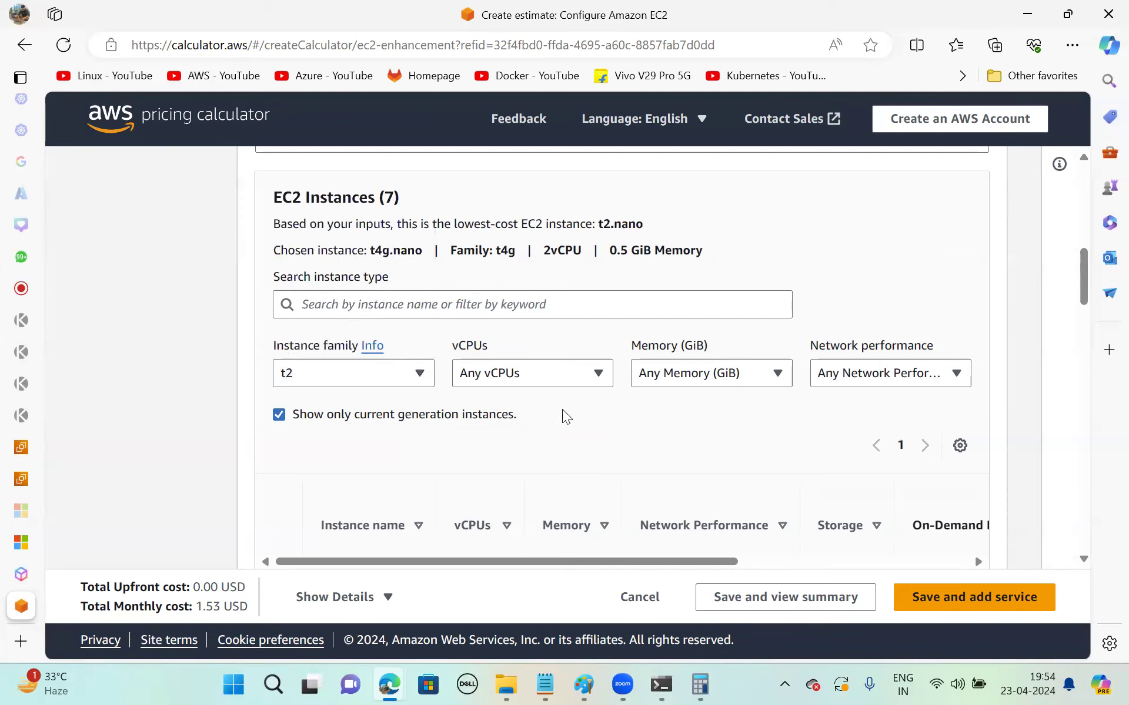
- Choose t2.micro as the instance for the estimate
{"action": "left_click", "coordinate": [554, 379]}
{"action": "scroll", "coordinate": [557, 471], "scroll_direction": "down", "scroll_amount": 3}
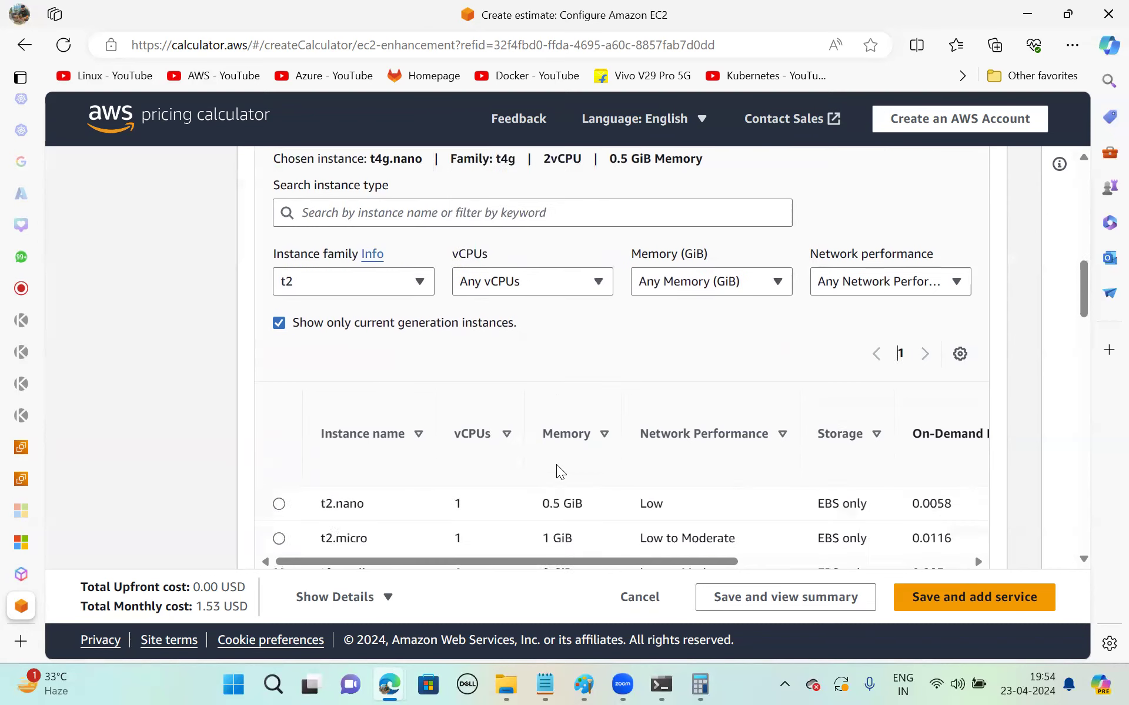
{"action": "left_click", "coordinate": [538, 442]}
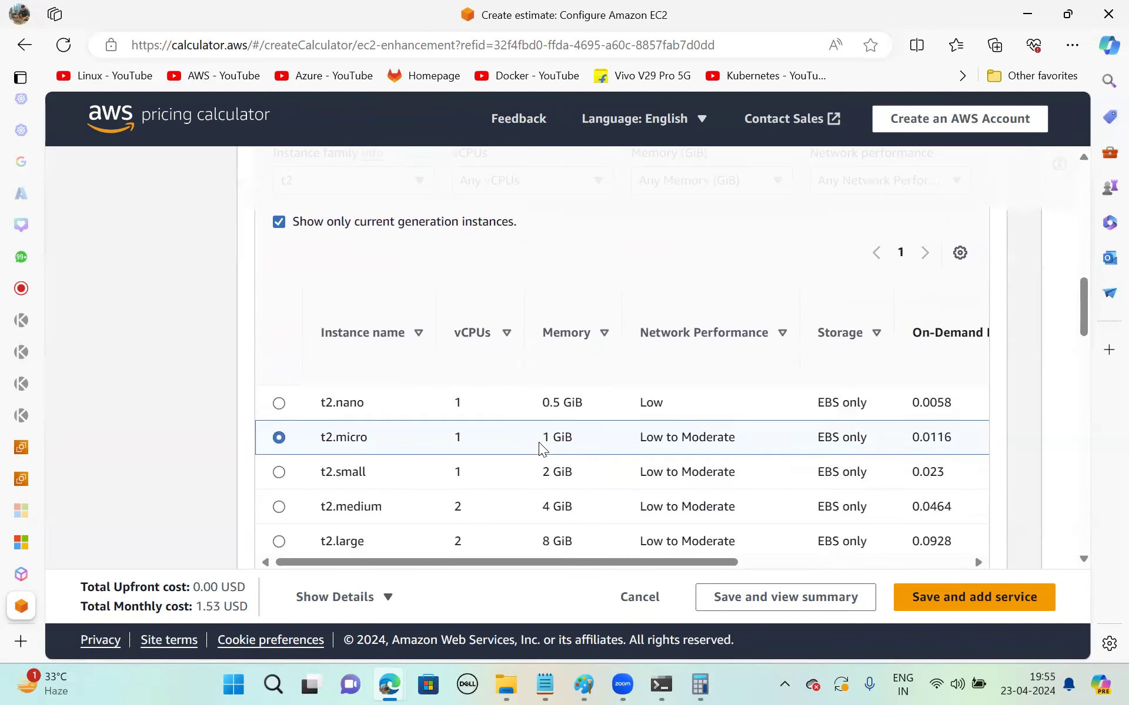
- Expand the optional Amazon Elastic Block Store settings and choose General Purpose SSD (gp3) as the storage for each EC2 instance
{"action": "scroll", "coordinate": [538, 442], "scroll_direction": "down", "scroll_amount": 3}
{"action": "scroll", "coordinate": [539, 442], "scroll_direction": "down", "scroll_amount": 8}
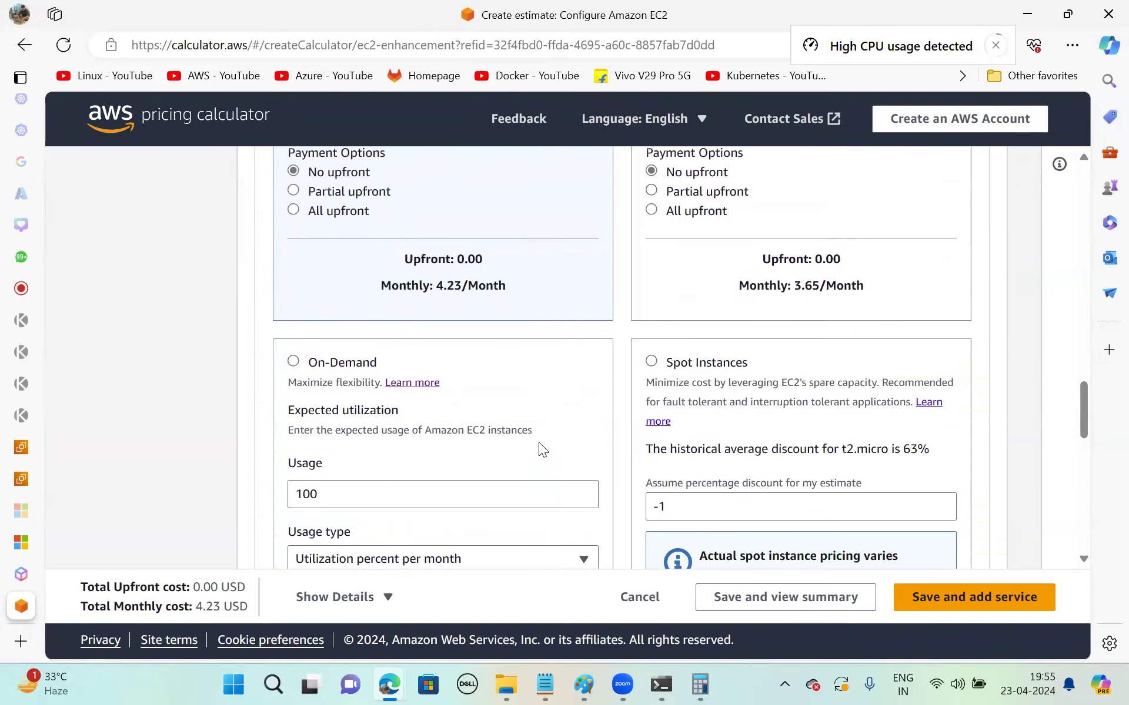
{"action": "scroll", "coordinate": [538, 443], "scroll_direction": "down", "scroll_amount": 2}
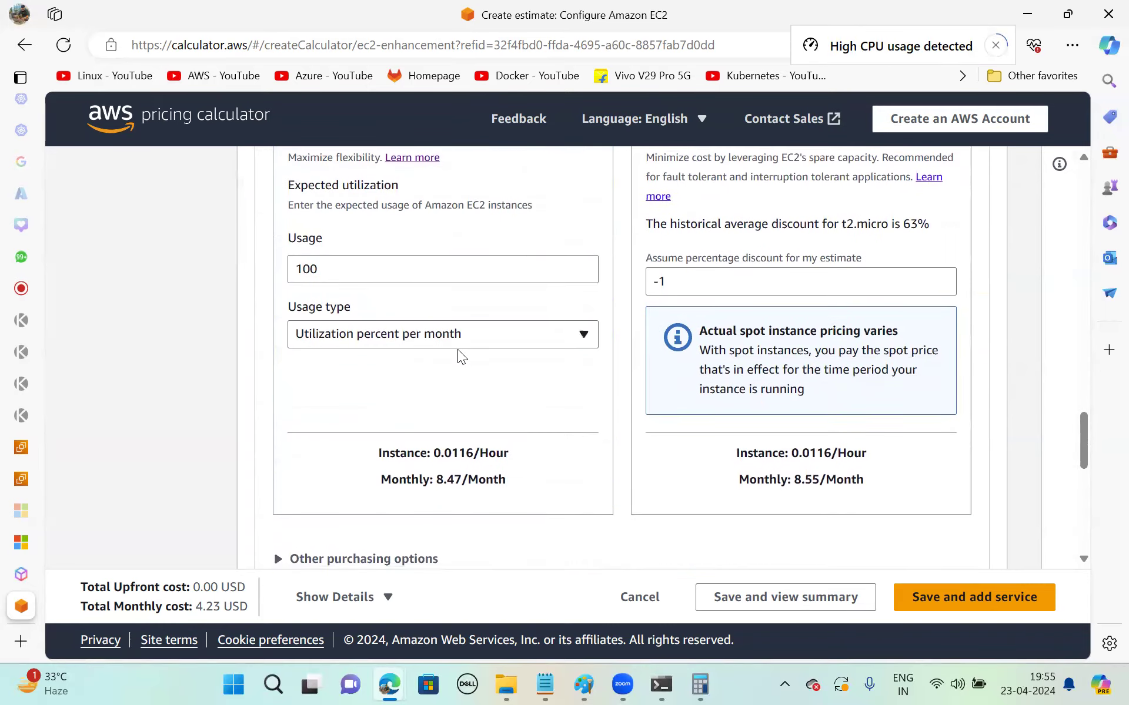
{"action": "scroll", "coordinate": [460, 353], "scroll_direction": "down", "scroll_amount": 3}
{"action": "scroll", "coordinate": [458, 353], "scroll_direction": "down", "scroll_amount": 1}
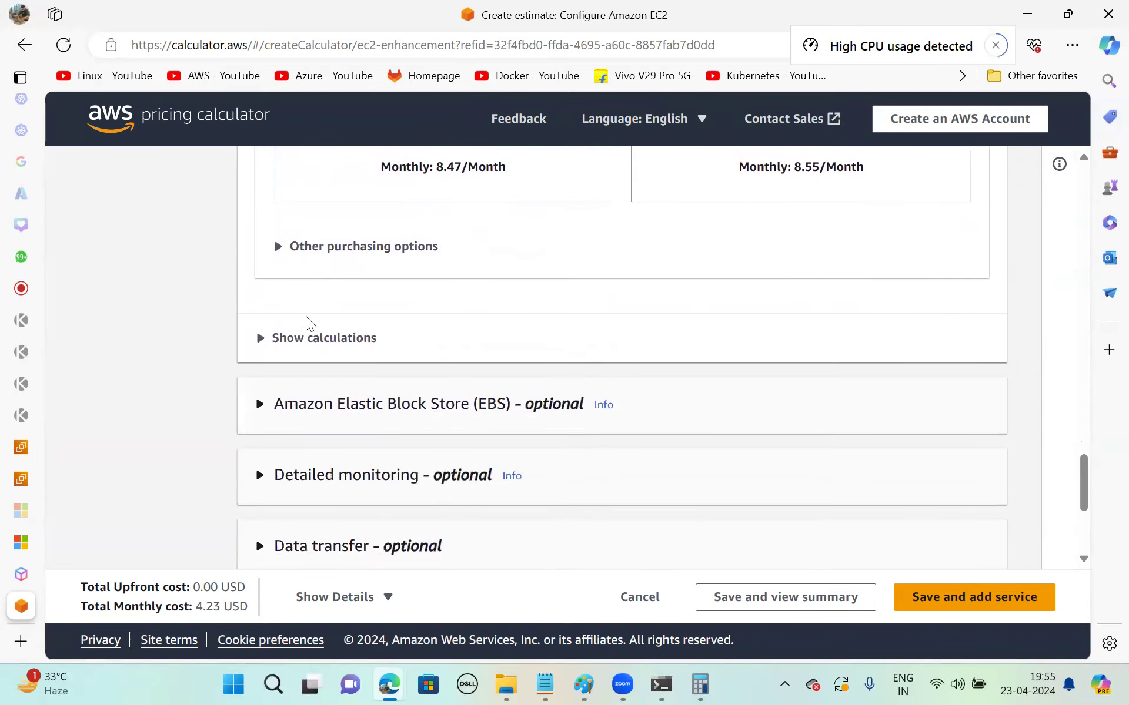
{"action": "scroll", "coordinate": [448, 349], "scroll_direction": "down", "scroll_amount": 1}
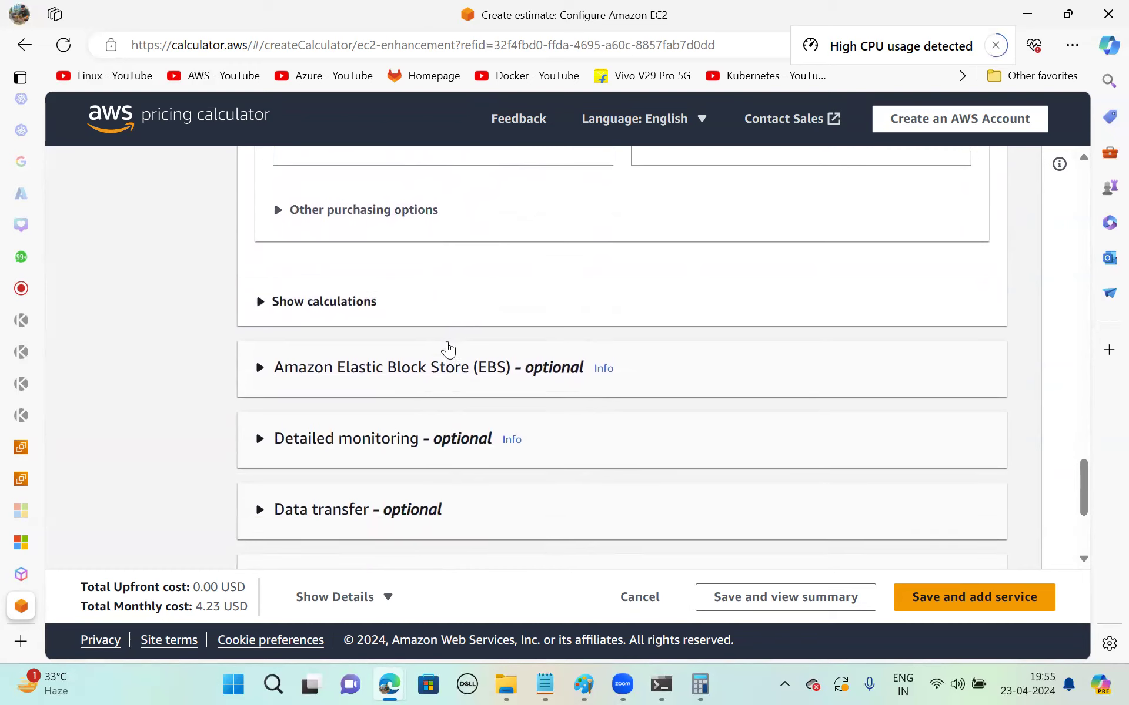
{"action": "left_click", "coordinate": [259, 367]}
{"action": "scroll", "coordinate": [439, 423], "scroll_direction": "down", "scroll_amount": 2}
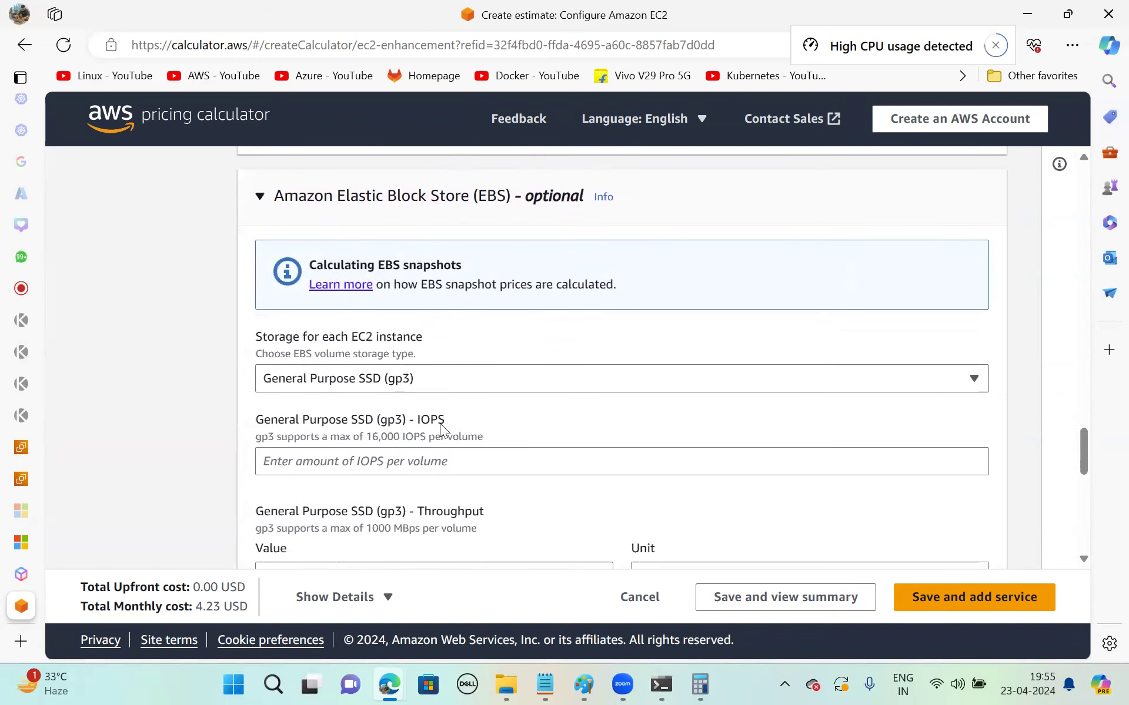
{"action": "left_click", "coordinate": [438, 379]}
{"action": "left_click", "coordinate": [430, 376]}
- Try 500 and 10000 IOPS for the gp3 volume, and settle on 1000
{"action": "left_click", "coordinate": [361, 461]}
{"action": "type", "text": "500"}
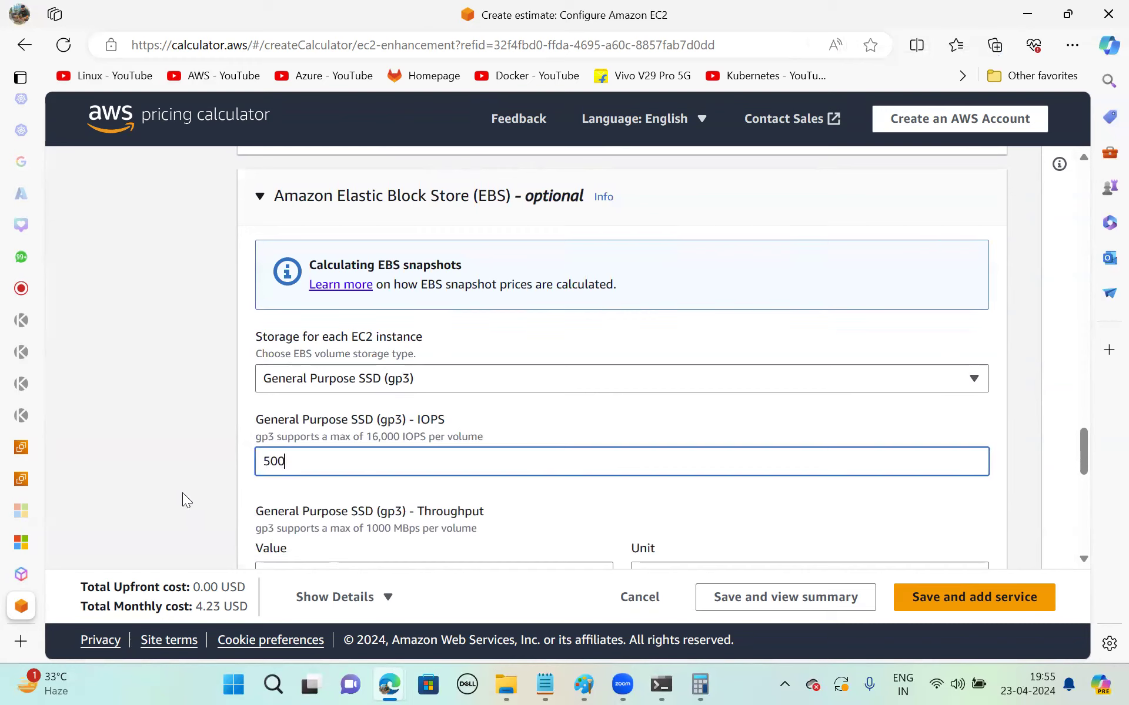
{"action": "scroll", "coordinate": [492, 451], "scroll_direction": "down", "scroll_amount": 1}
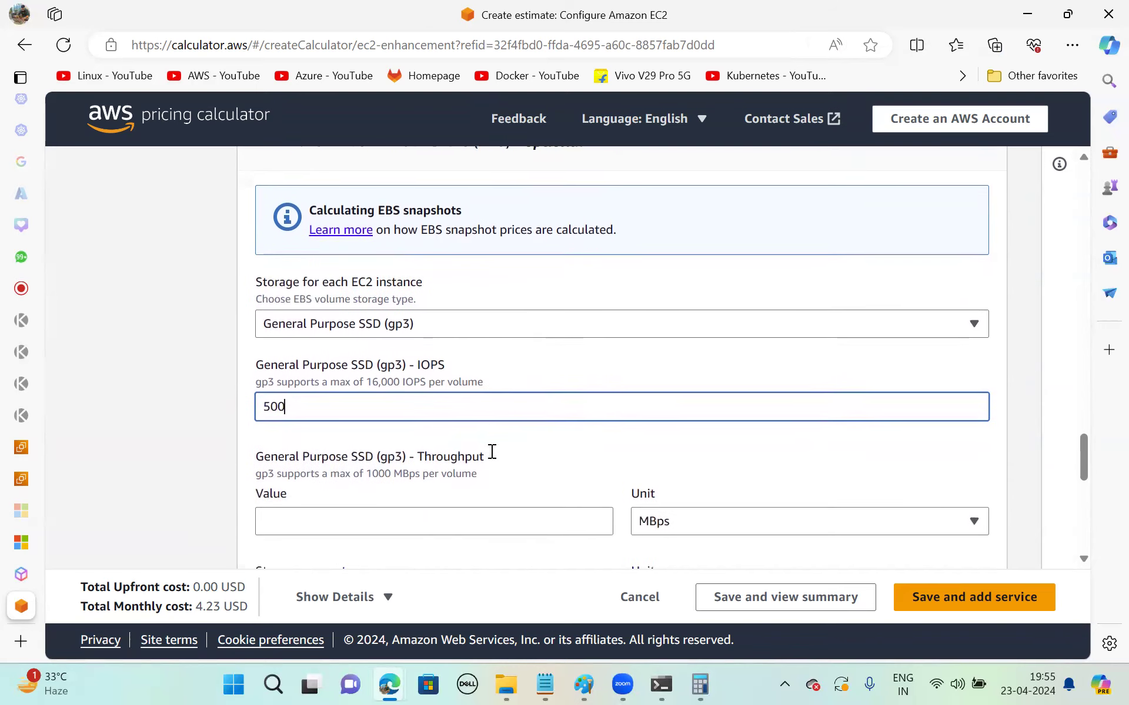
{"action": "scroll", "coordinate": [492, 452], "scroll_direction": "down", "scroll_amount": 1}
{"action": "key", "text": "BackSpace"}
{"action": "key", "text": "BackSpace"}
{"action": "key", "text": "BackSpace"}
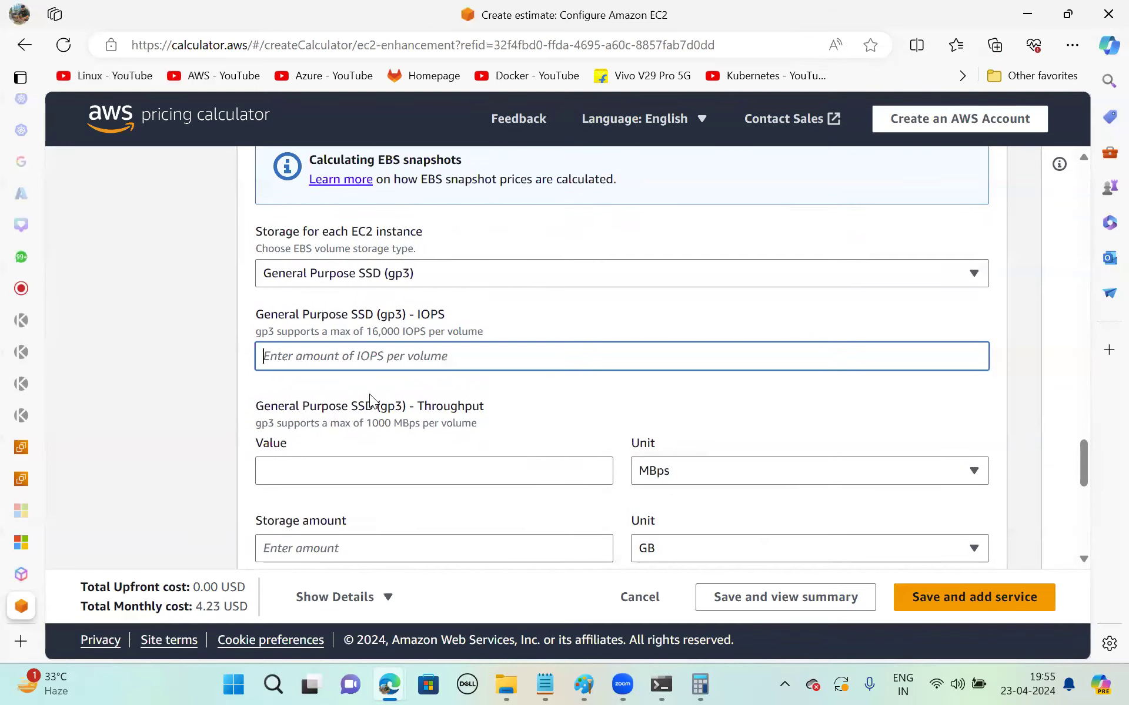
{"action": "type", "text": "10000"}
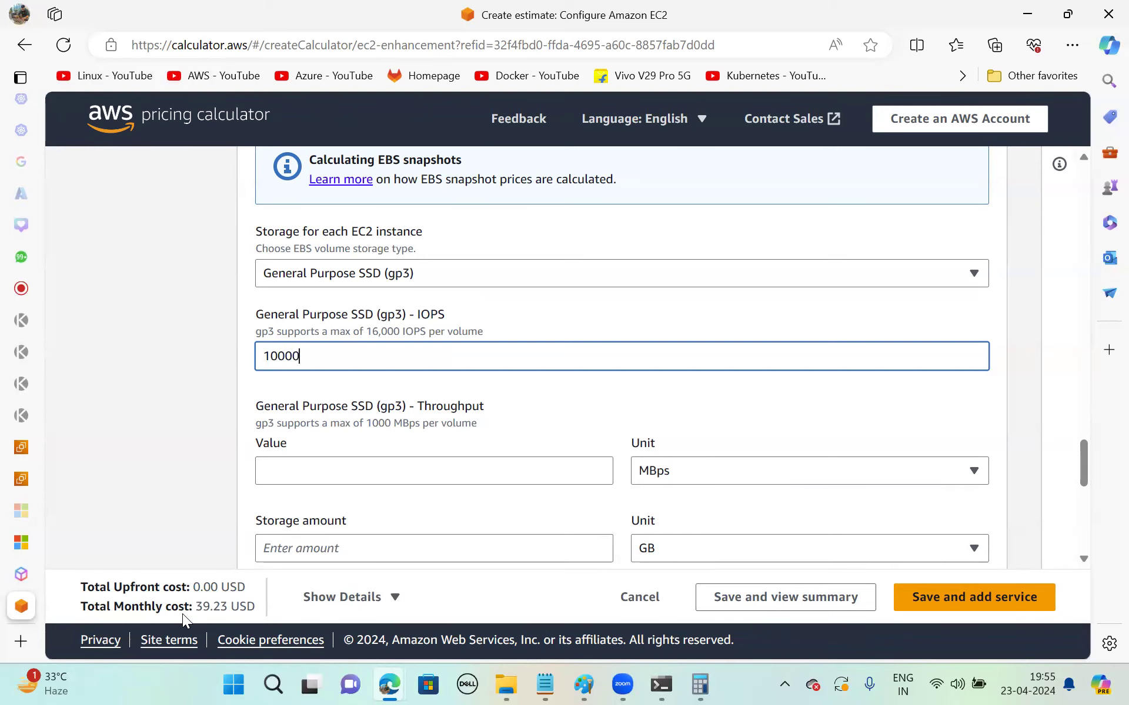
{"action": "key", "text": "BackSpace"}
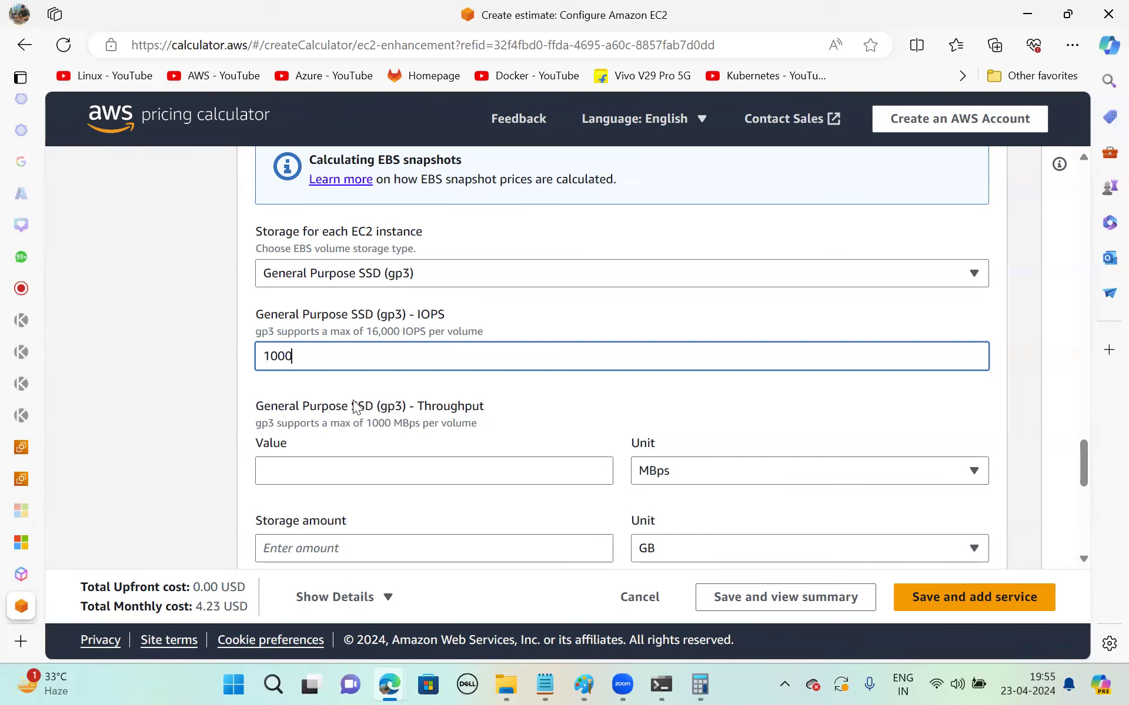
- Set the EBS storage amount to 100 GB
{"action": "scroll", "coordinate": [353, 400], "scroll_direction": "down", "scroll_amount": 2}
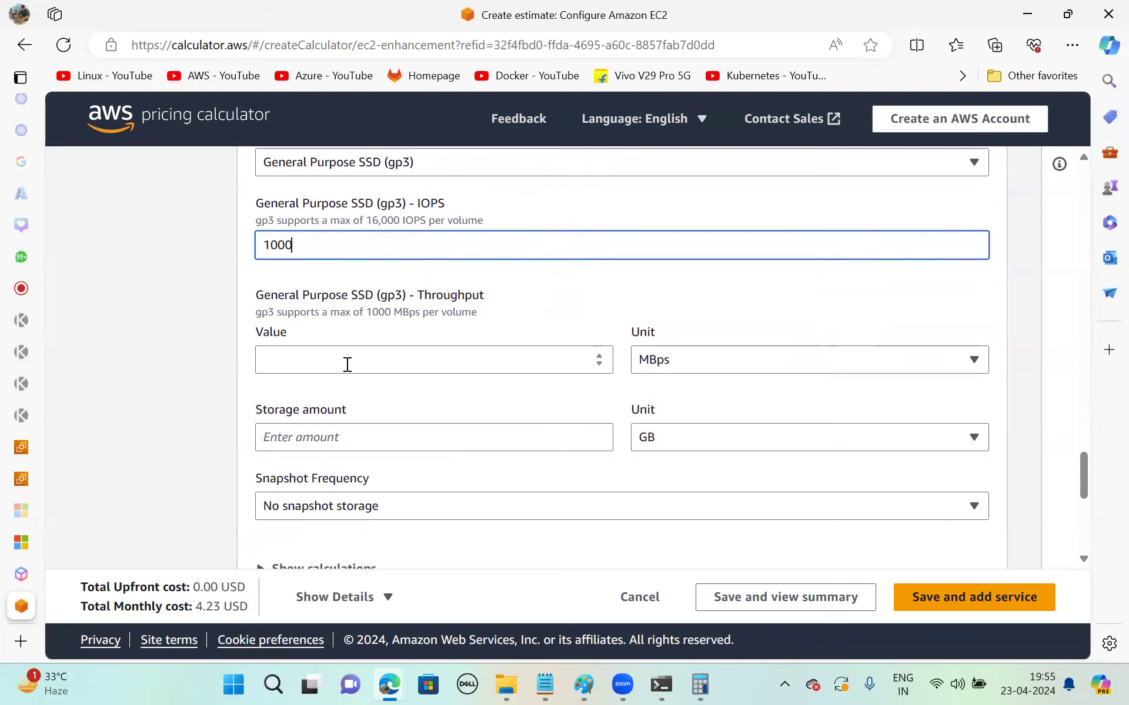
{"action": "left_click", "coordinate": [351, 438]}
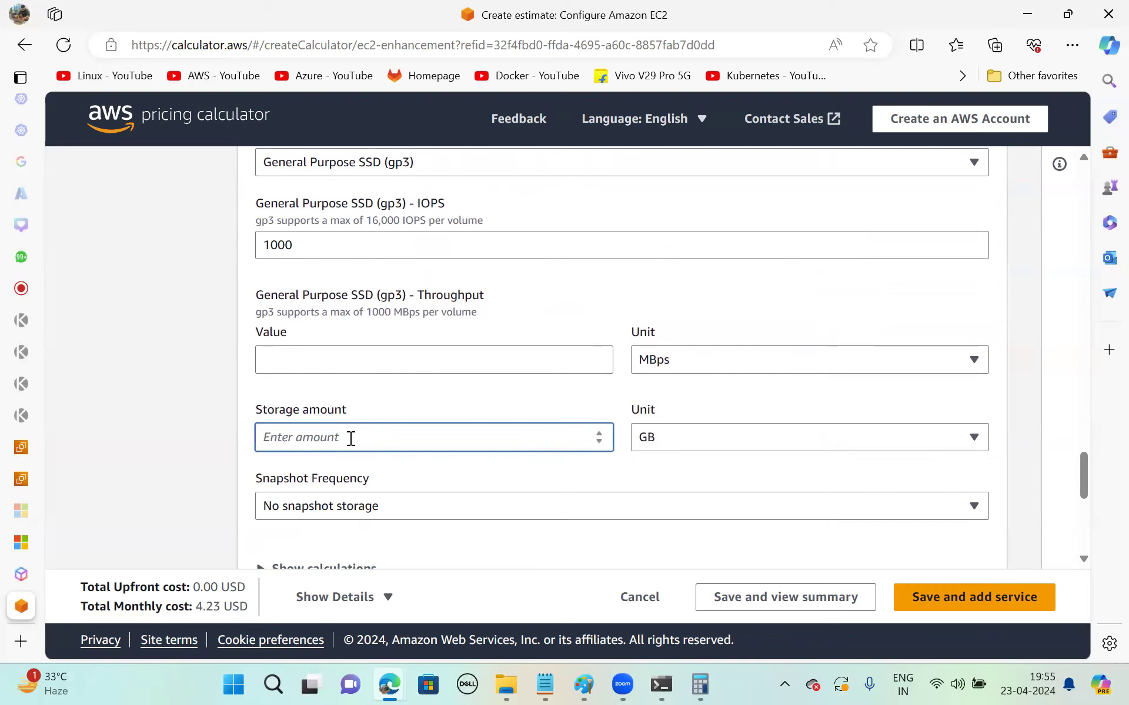
{"action": "type", "text": "100"}
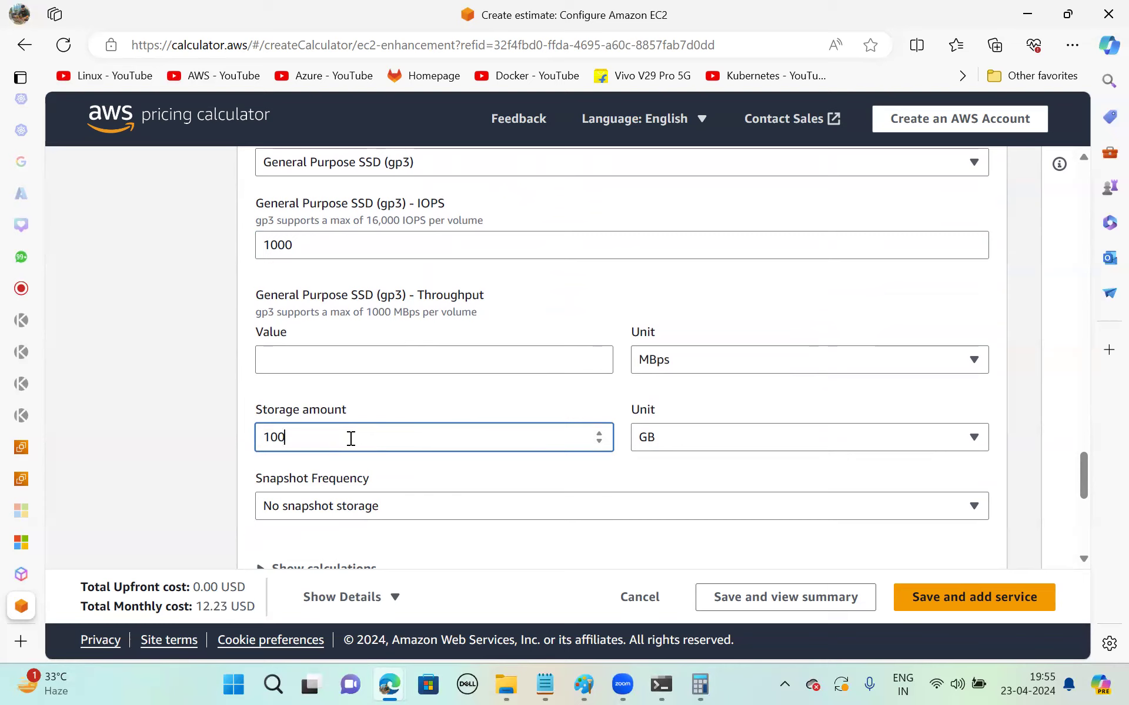
- Set the snapshot frequency to 2x Daily with 10 GB changed per snapshot
{"action": "scroll", "coordinate": [425, 546], "scroll_direction": "down", "scroll_amount": 2}
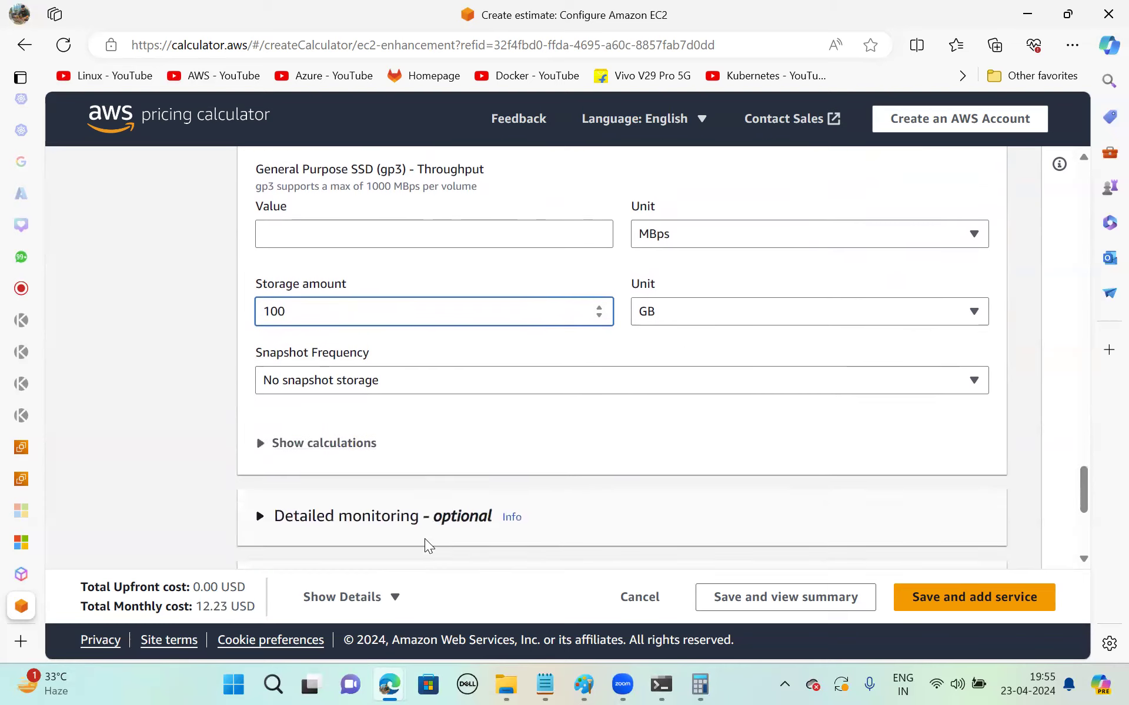
{"action": "left_click", "coordinate": [418, 368]}
{"action": "left_click", "coordinate": [325, 272]}
{"action": "left_click", "coordinate": [368, 454]}
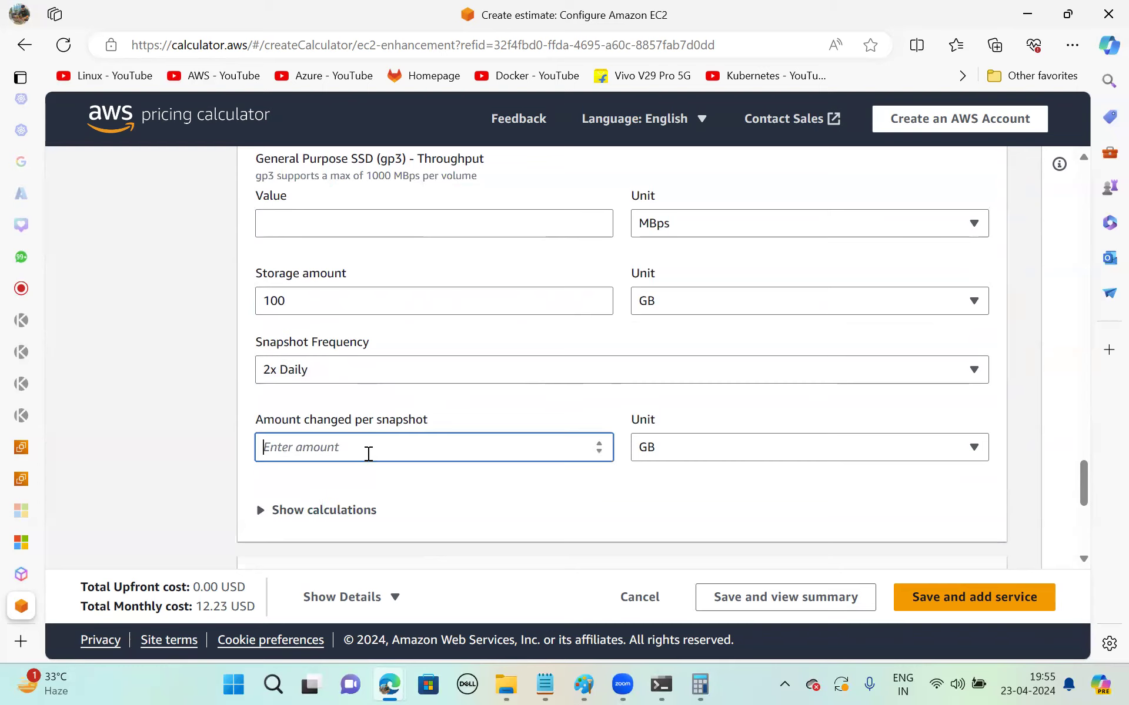
{"action": "type", "text": "10"}
- Expand the optional detailed monitoring settings and enable monitoring for the instance
{"action": "scroll", "coordinate": [452, 522], "scroll_direction": "down", "scroll_amount": 1}
{"action": "scroll", "coordinate": [454, 522], "scroll_direction": "down", "scroll_amount": 3}
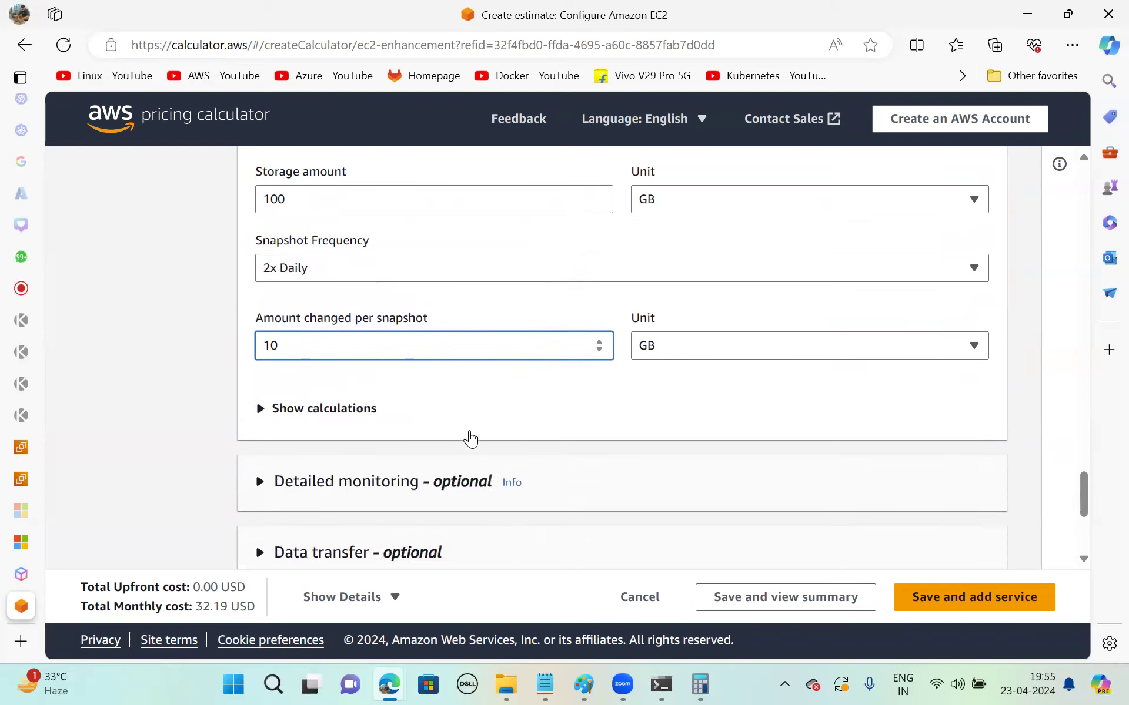
{"action": "left_click", "coordinate": [262, 419]}
{"action": "scroll", "coordinate": [479, 423], "scroll_direction": "down", "scroll_amount": 2}
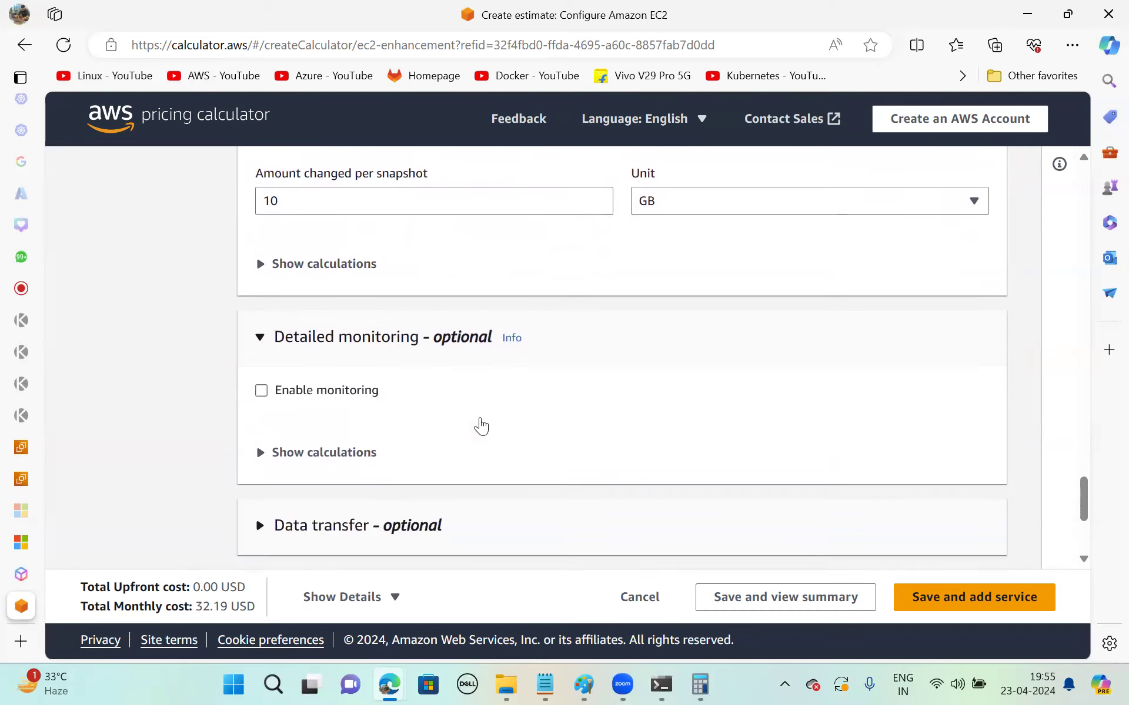
{"action": "left_click", "coordinate": [272, 384]}
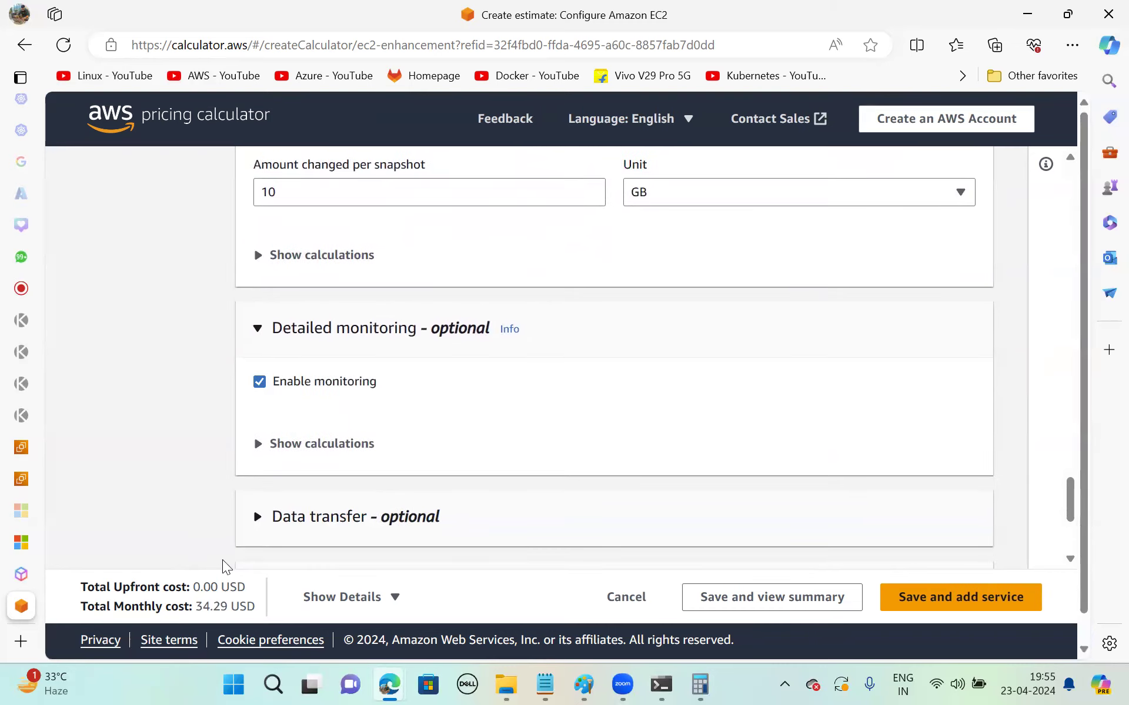
- Expand the optional data transfer settings and show the available sources for inbound data transfer
{"action": "scroll", "coordinate": [492, 453], "scroll_direction": "down", "scroll_amount": 2}
{"action": "left_click", "coordinate": [260, 385]}
{"action": "scroll", "coordinate": [494, 383], "scroll_direction": "down", "scroll_amount": 2}
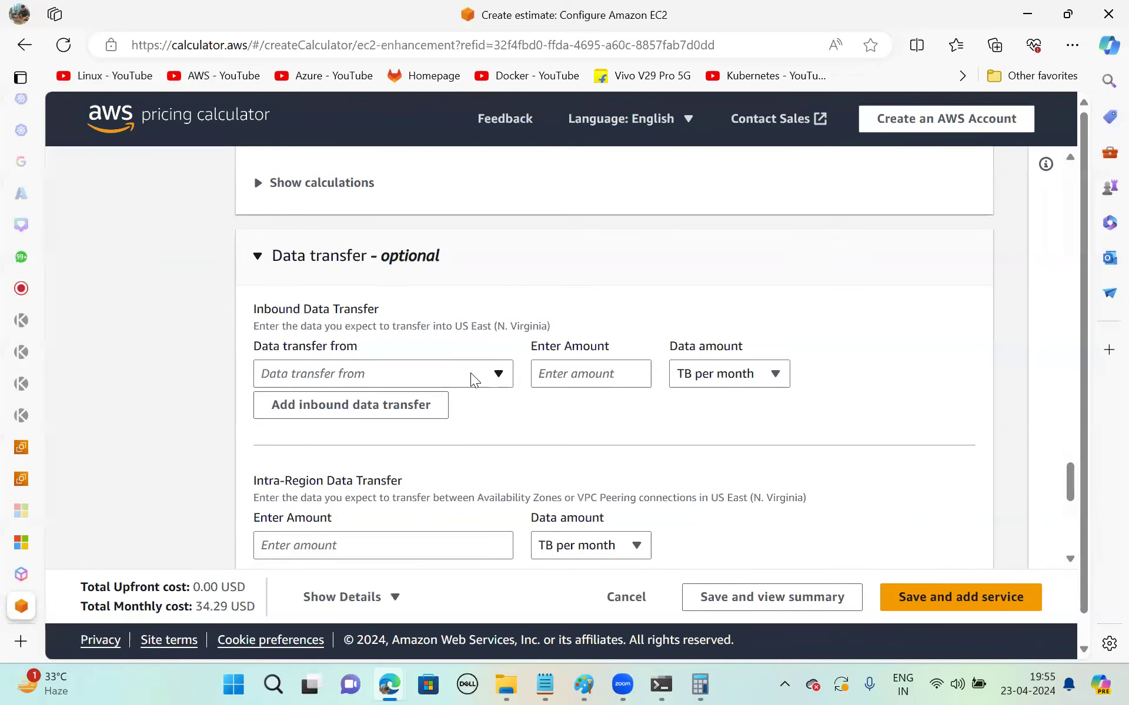
{"action": "left_click", "coordinate": [484, 377]}
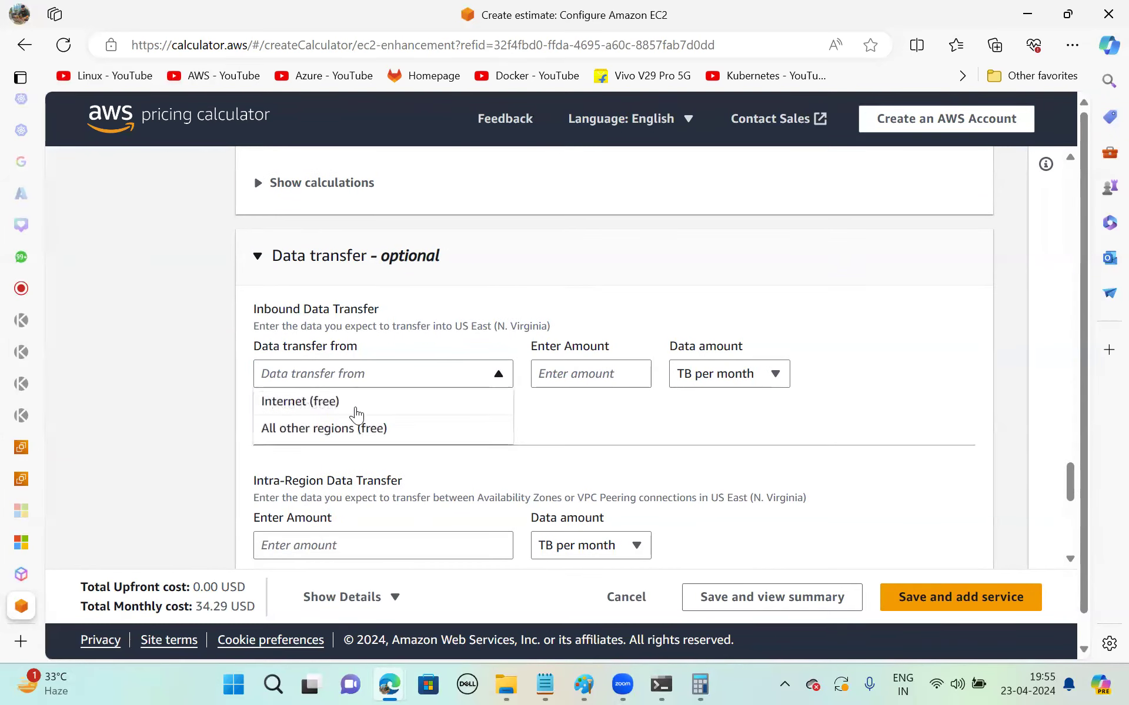